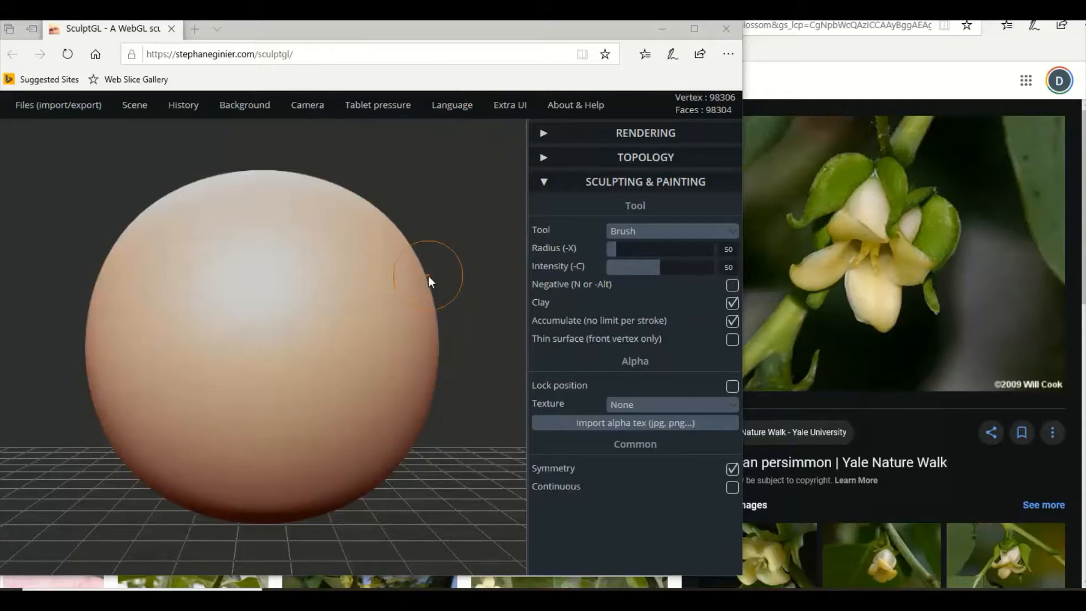
Stretch the sphere vertically into a tall ellipsoid with the Transform tool.
scroll(429, 276, down, 3)
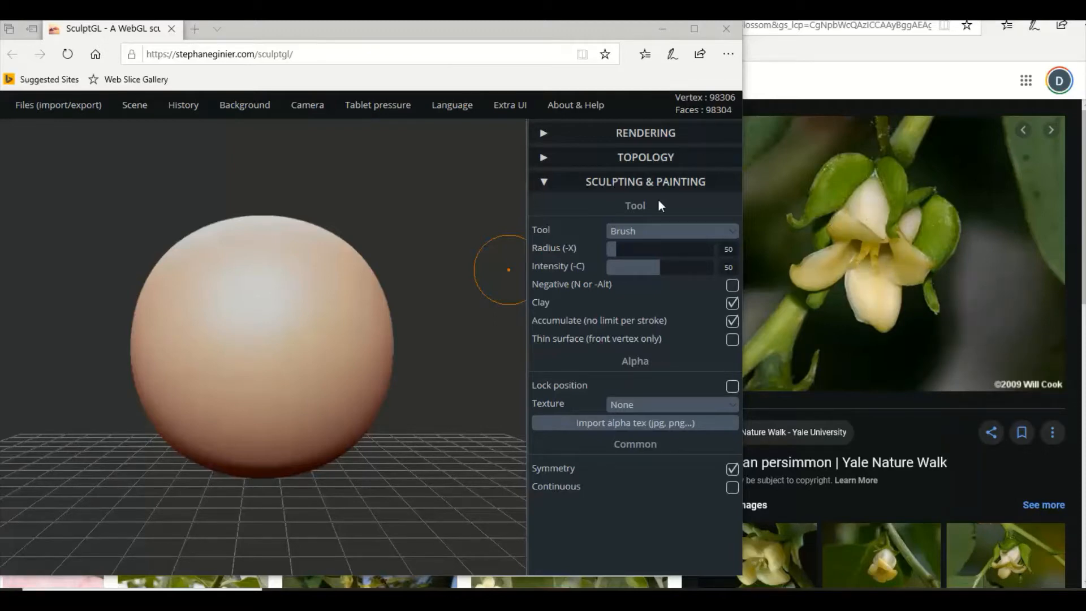
scroll(412, 252, down, 2)
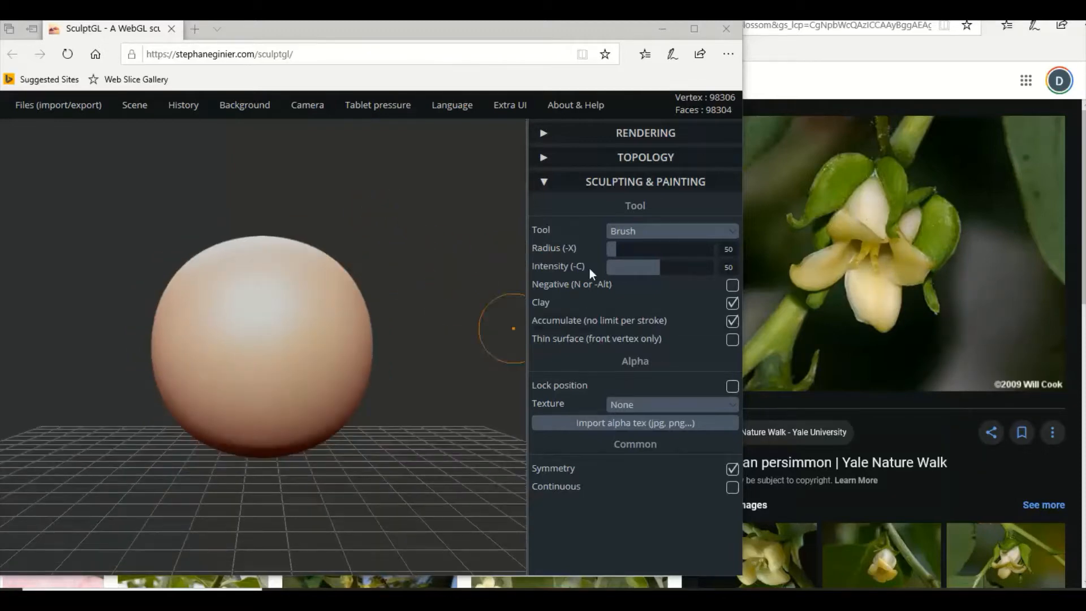
click(625, 236)
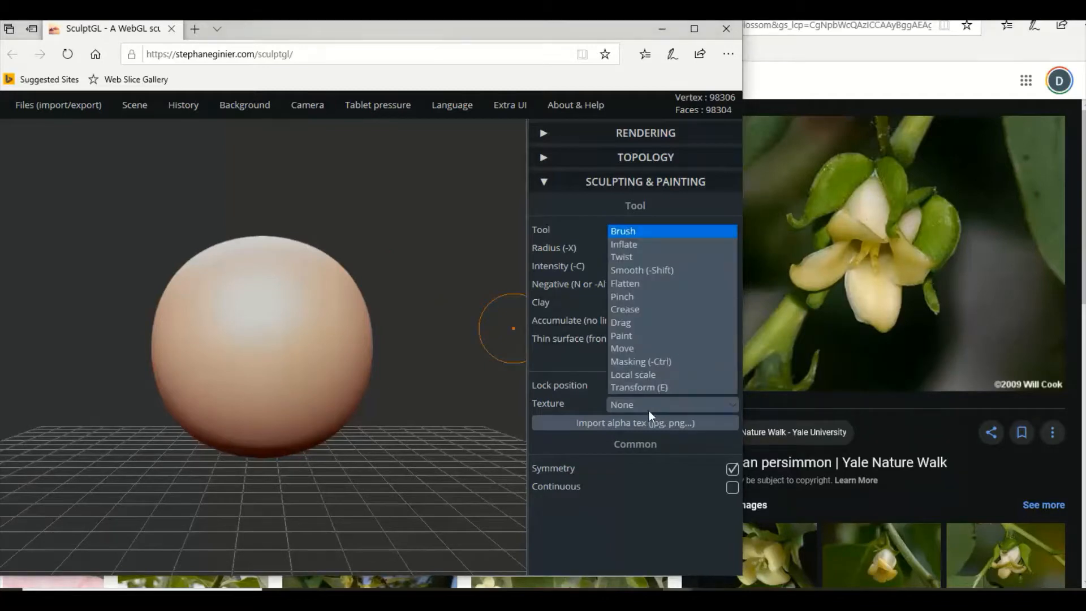
click(638, 387)
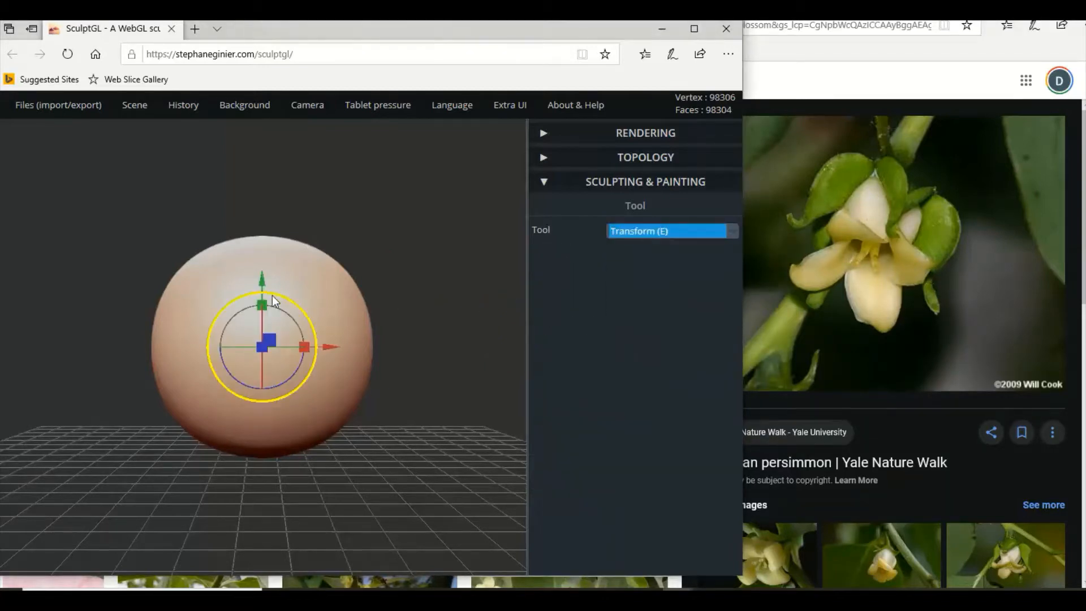
drag(266, 304, 258, 256)
Flatten the ellipsoid from front to back and stretch it slightly taller with Transform.
drag(433, 310, 362, 320)
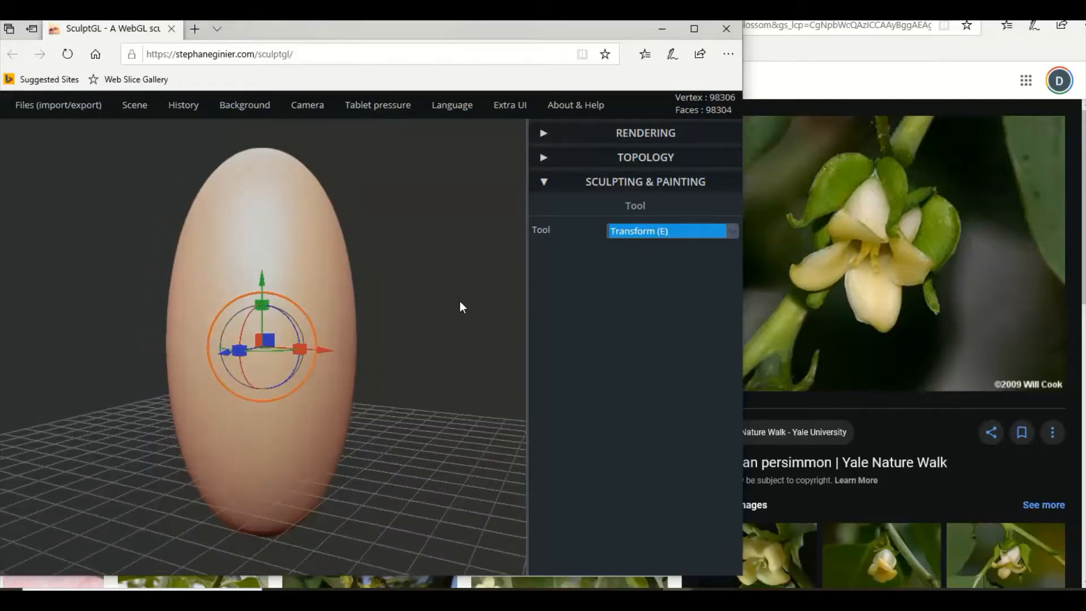
drag(460, 302, 321, 301)
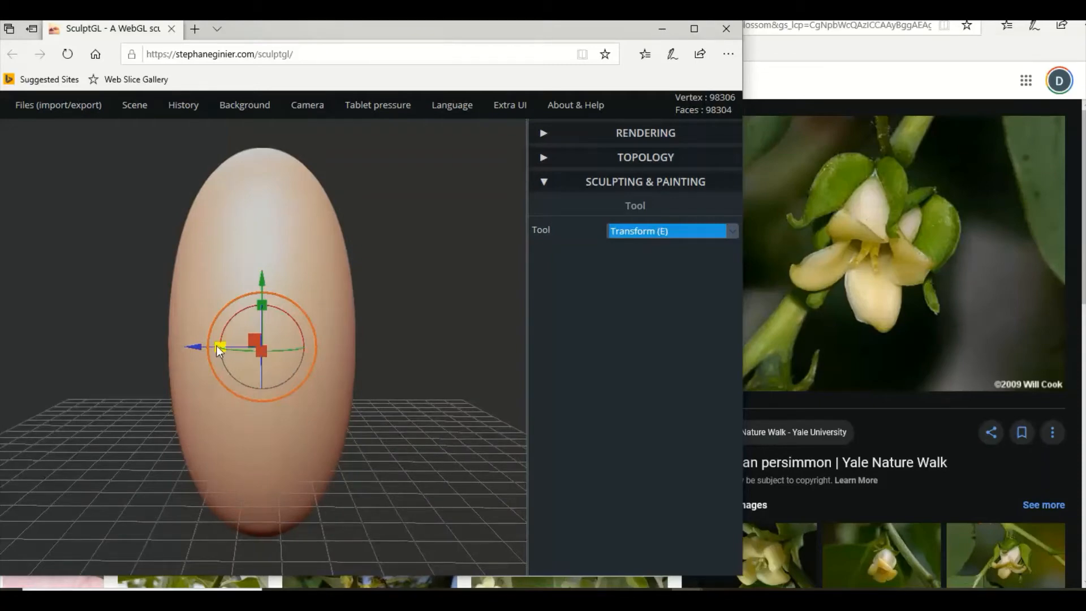
drag(217, 346, 243, 348)
key(ctrl+z)
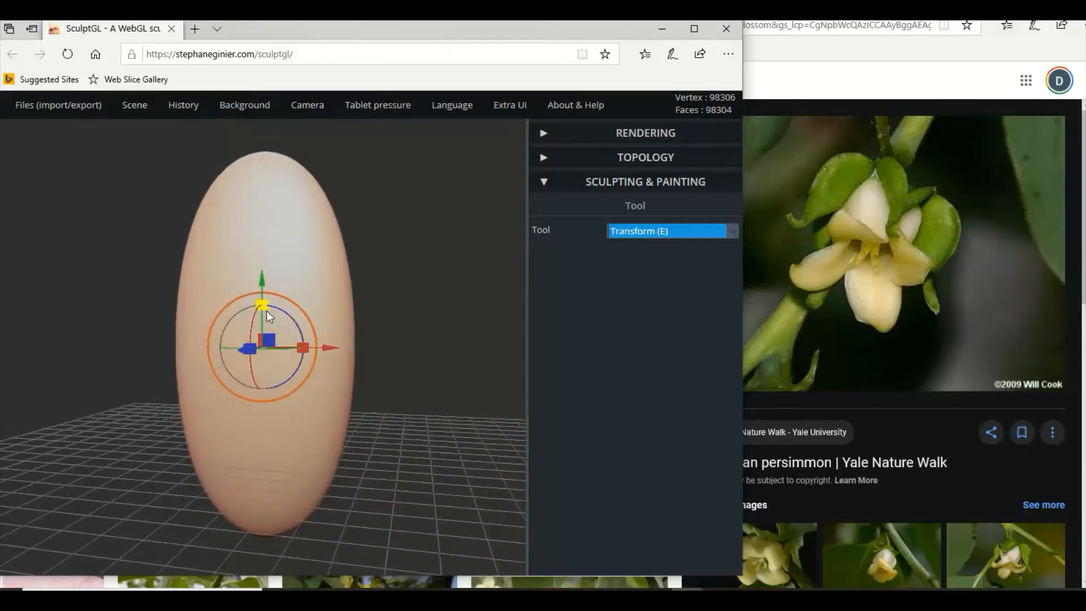
drag(260, 305, 263, 303)
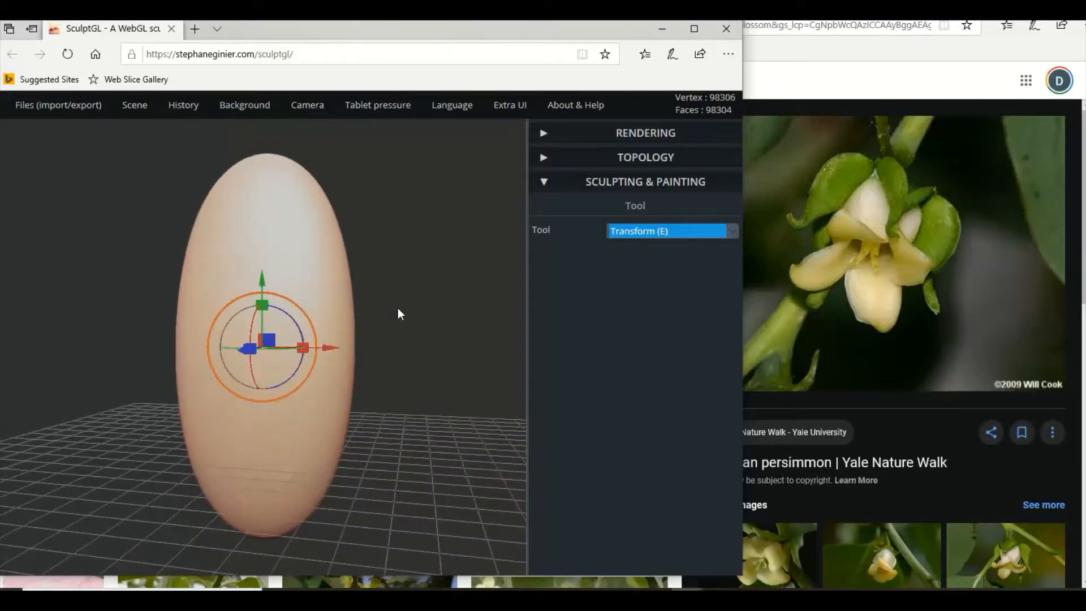
key(ctrl+z)
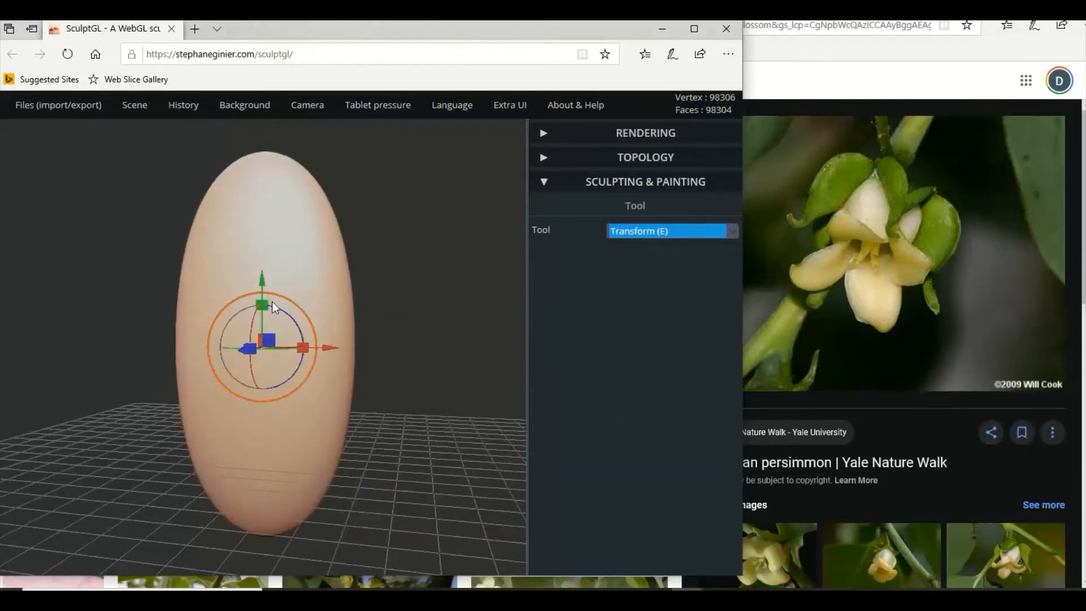
drag(266, 305, 266, 298)
Try bending the lower half of the flattened ellipsoid sideways in side view with the Move tool, and undo that bend.
click(639, 232)
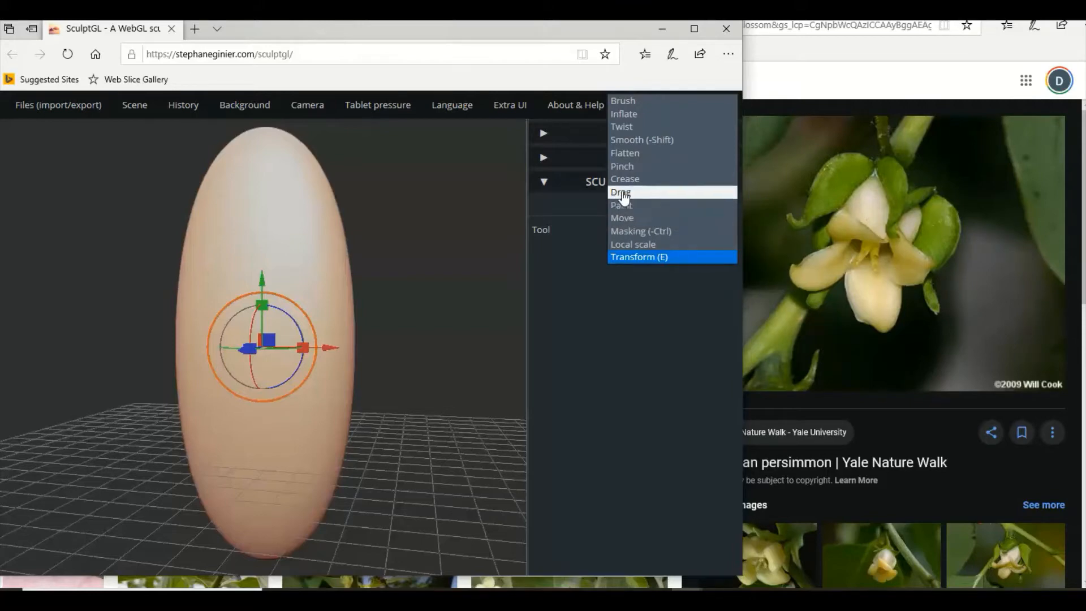
click(624, 219)
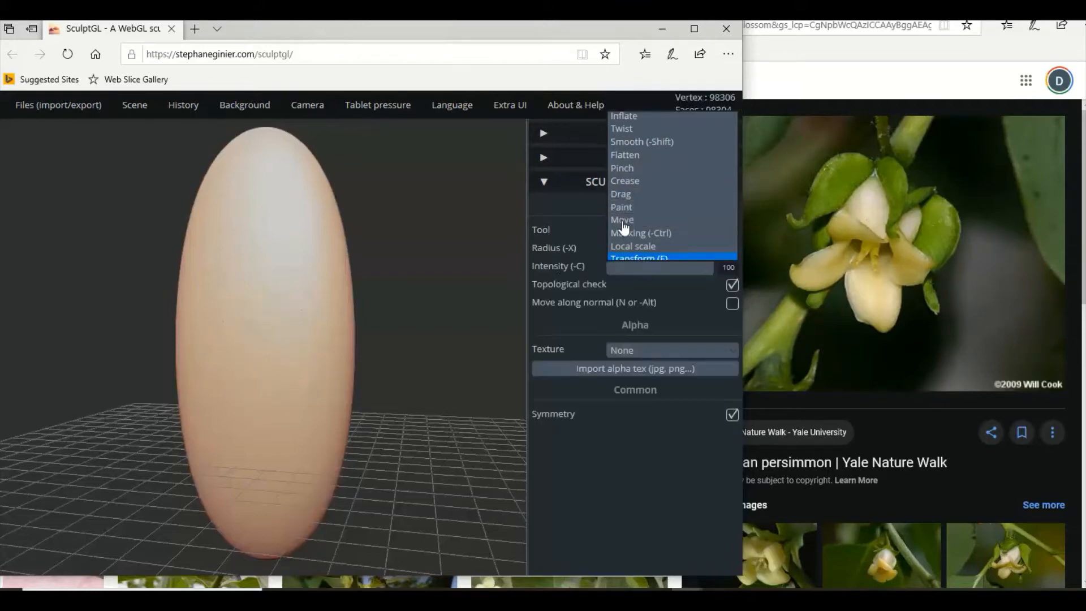
mouse_move(442, 324)
mouse_down()
mouse_move(365, 352)
mouse_move(257, 352)
mouse_up()
scroll(246, 345, down, 3)
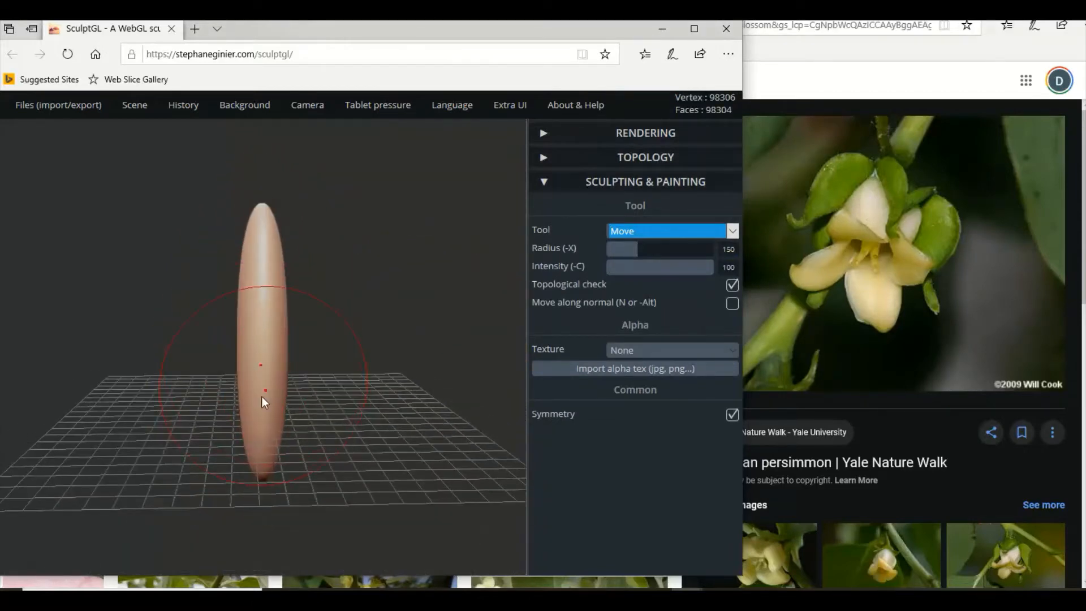
drag(262, 398, 283, 395)
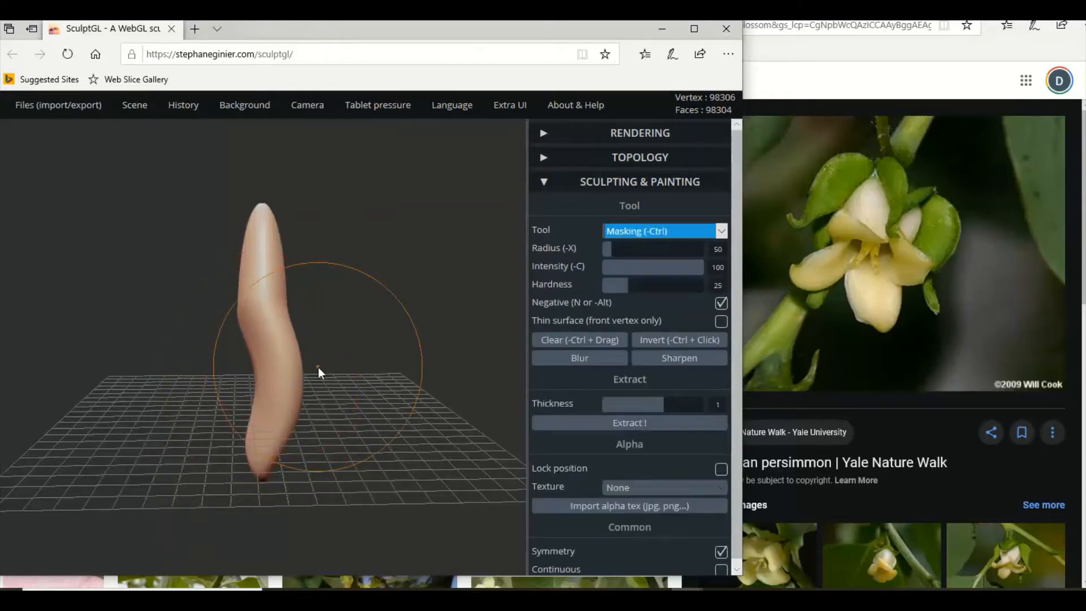
key(ctrl+z)
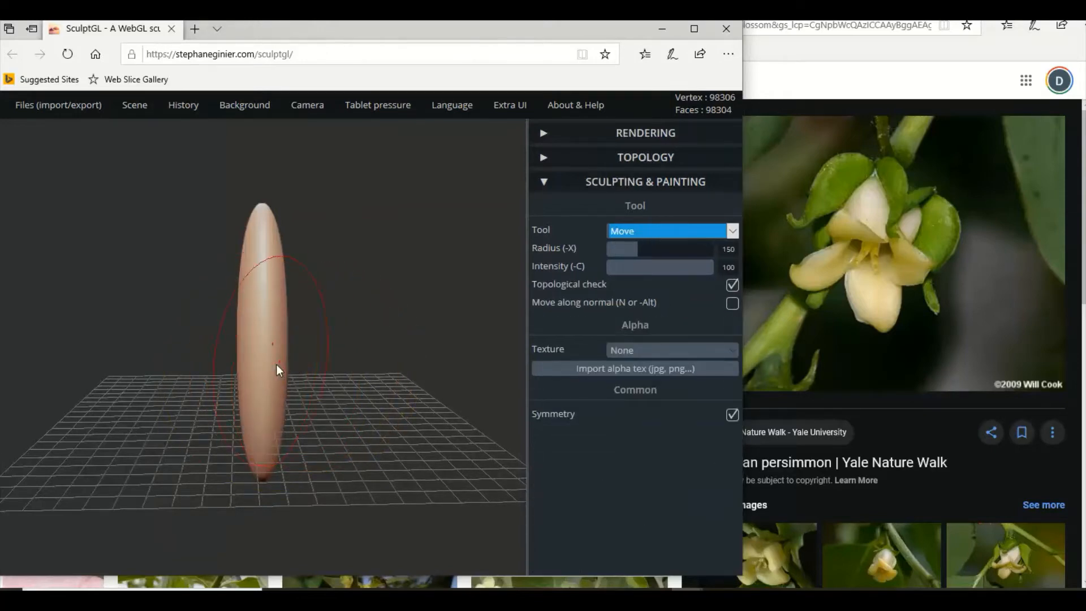
Bend the flattened ellipsoid into an S-shaped petal profile, moving its lower and upper halves in opposite directions and adjusting the lower tip.
drag(270, 390, 237, 389)
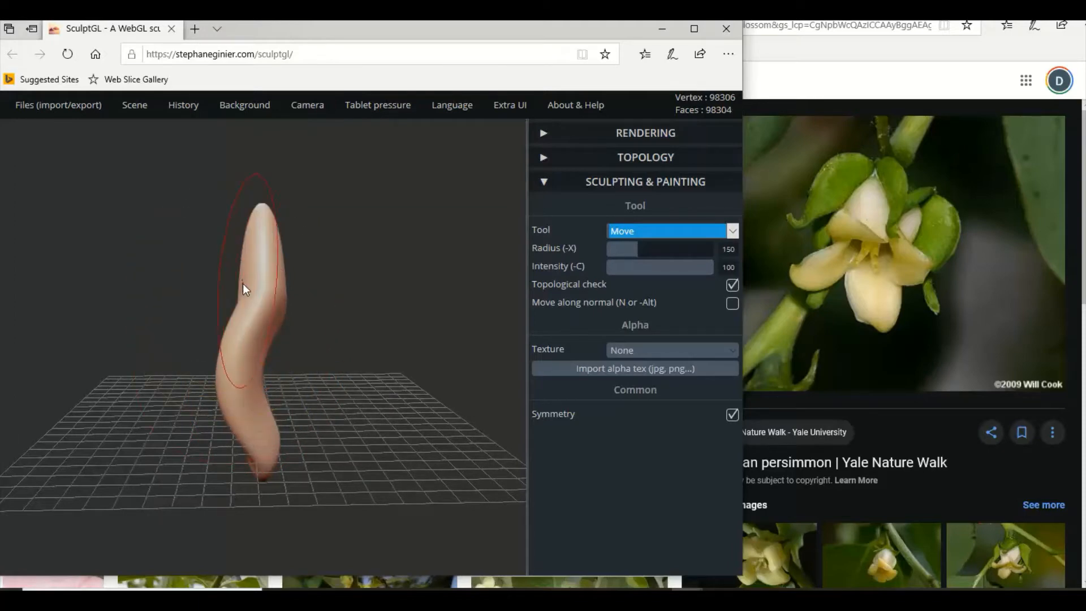
scroll(244, 284, up, 2)
drag(245, 291, 264, 289)
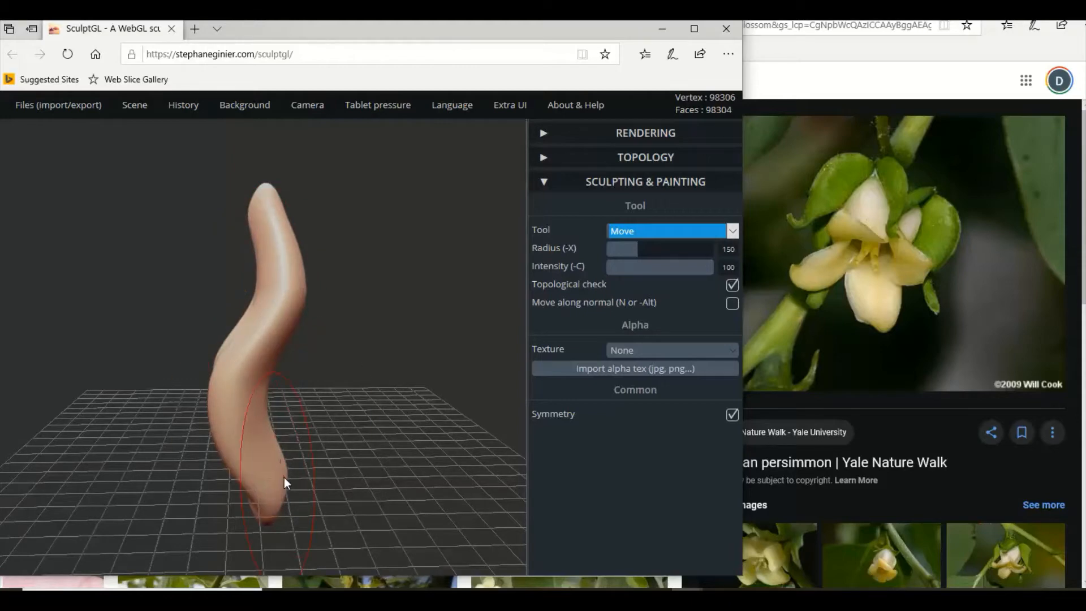
drag(284, 478, 274, 484)
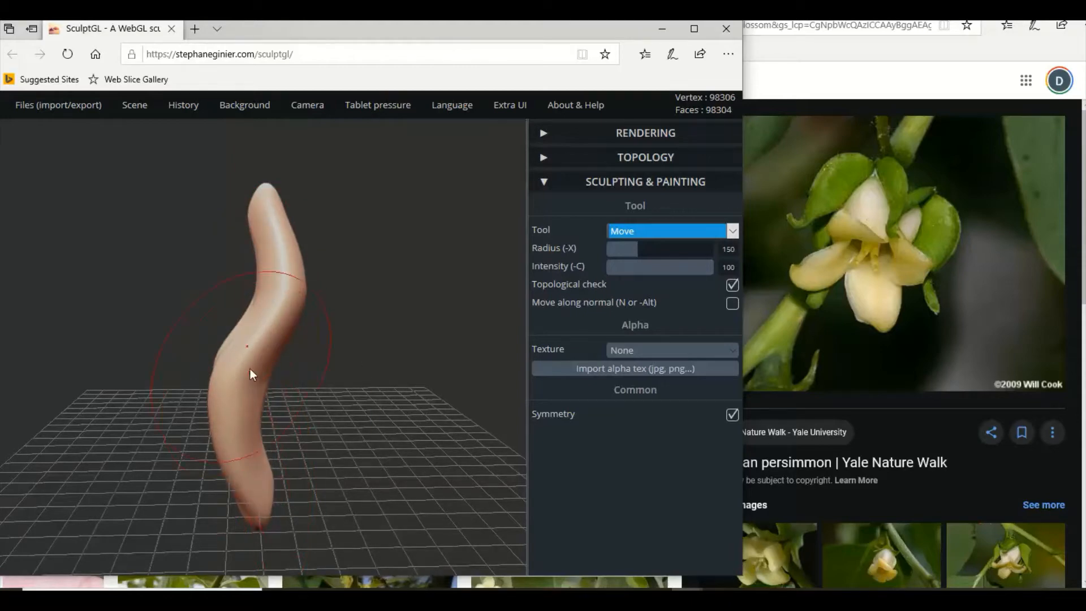
right_drag(250, 372, 475, 368)
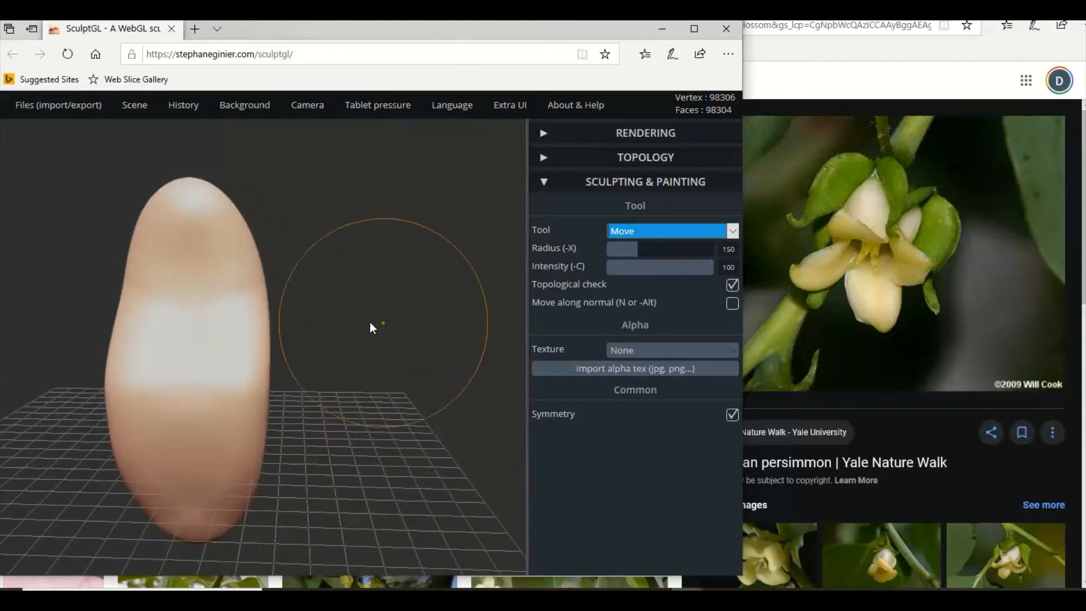
Pull the petal's upper and lower tips slightly outward along its length with the Move tool.
scroll(351, 309, down, 2)
drag(197, 215, 195, 203)
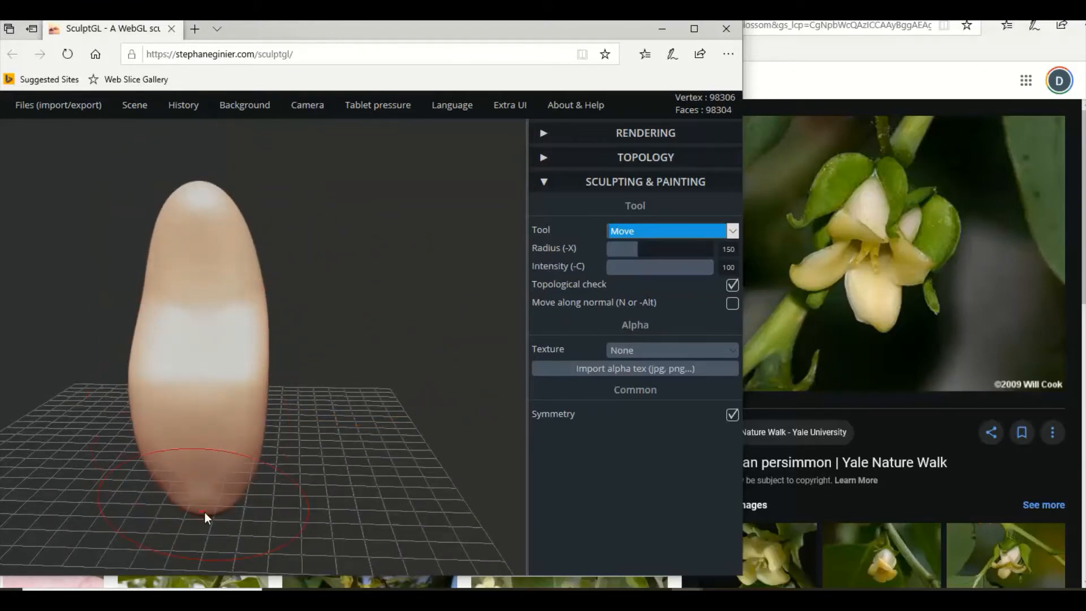
drag(205, 511, 204, 515)
drag(362, 397, 346, 398)
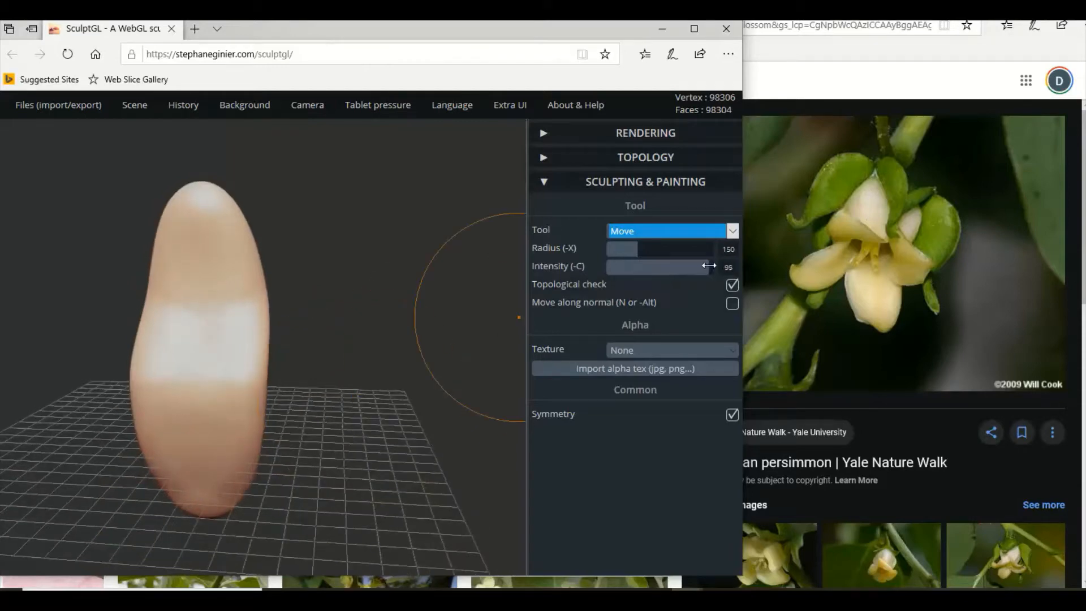
Set the Move tool's intensity to 16 and check the petal's curve from the side and front.
drag(709, 266, 623, 270)
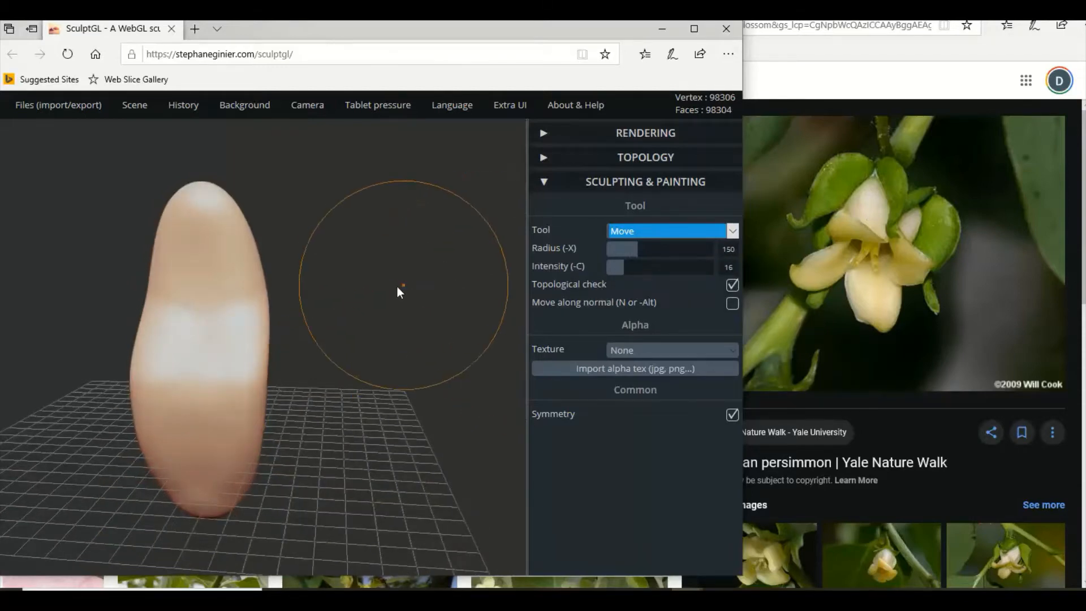
drag(397, 286, 207, 277)
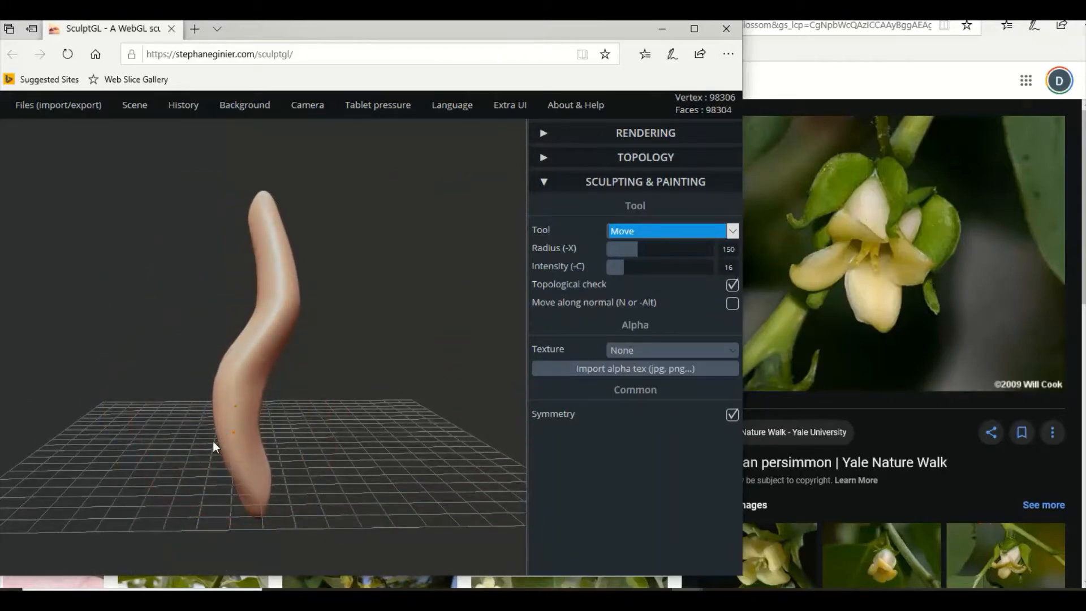
mouse_move(403, 344)
mouse_down()
mouse_move(228, 335)
mouse_move(445, 350)
mouse_up()
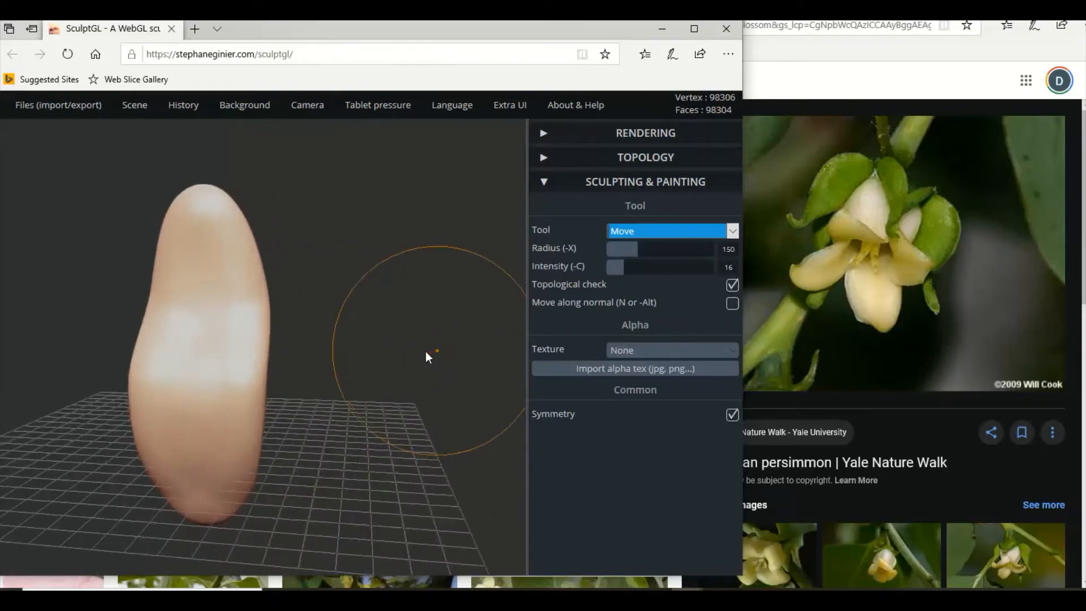
Add a new sphere to the scene and delete the old bent petal.
mouse_move(144, 110)
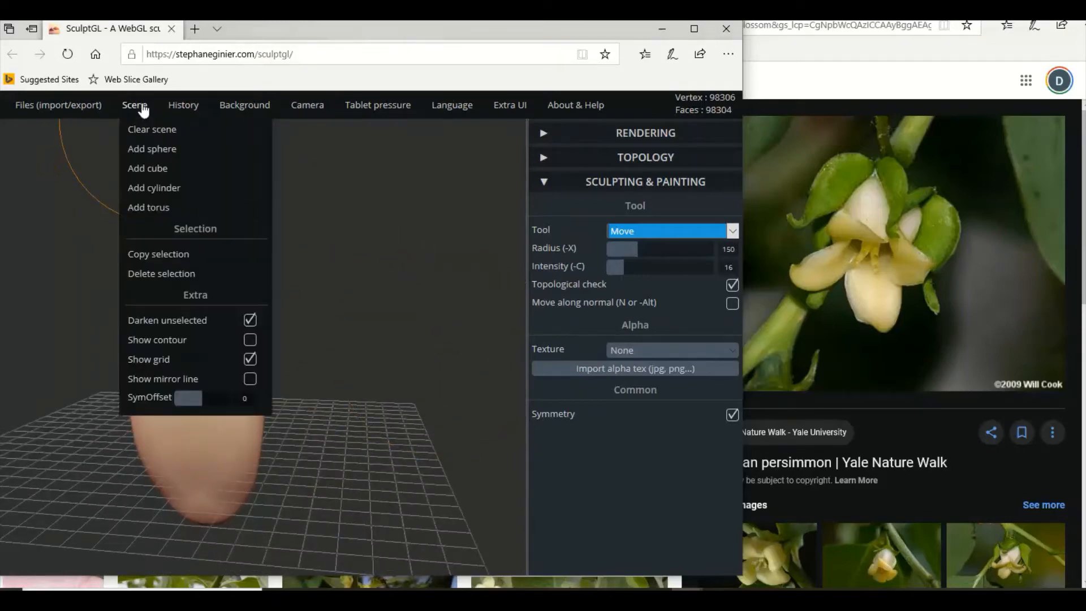
click(152, 151)
click(152, 151)
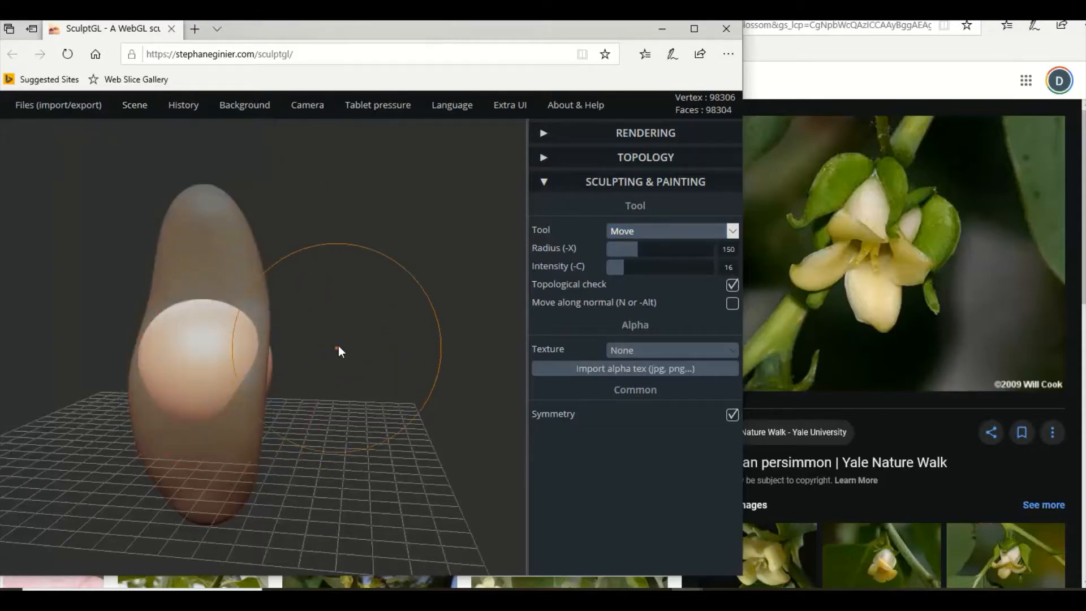
click(253, 255)
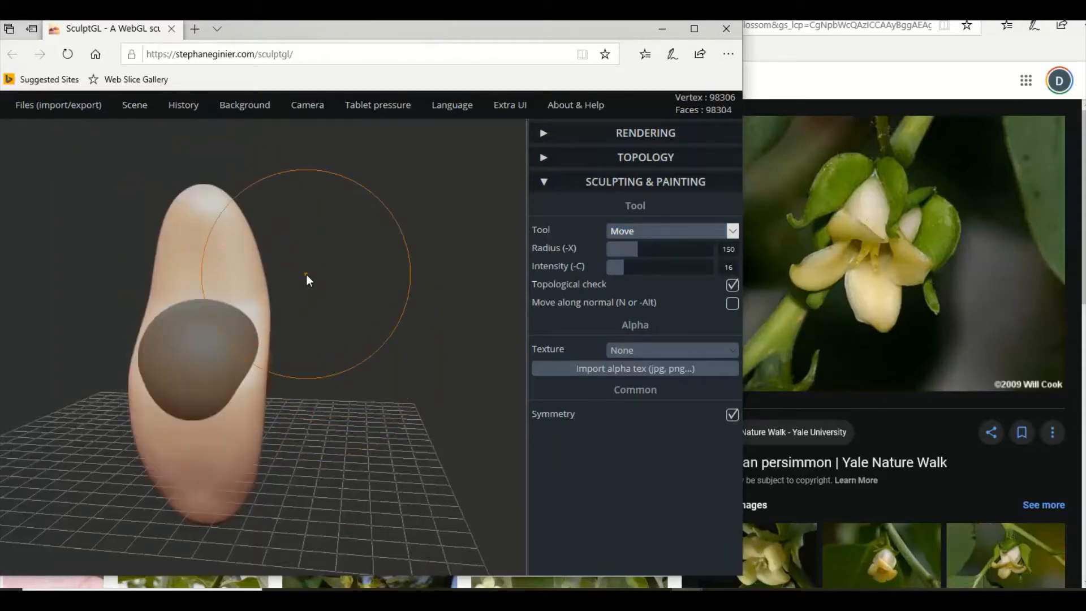
key(Delete)
click(249, 356)
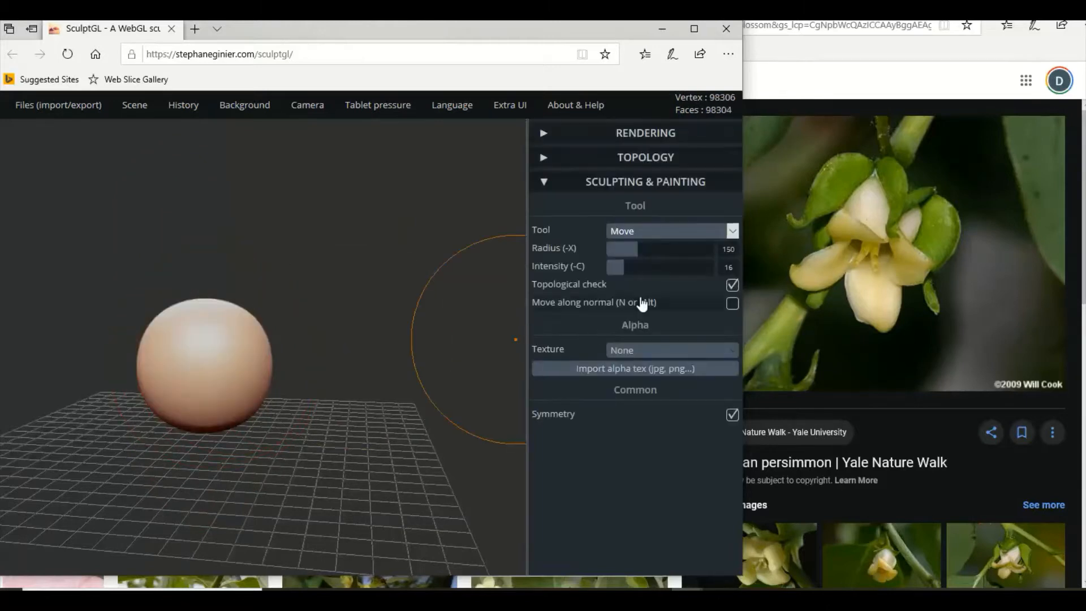
Reshape the new sphere into a tall, thin petal blank using the Transform tool.
click(675, 234)
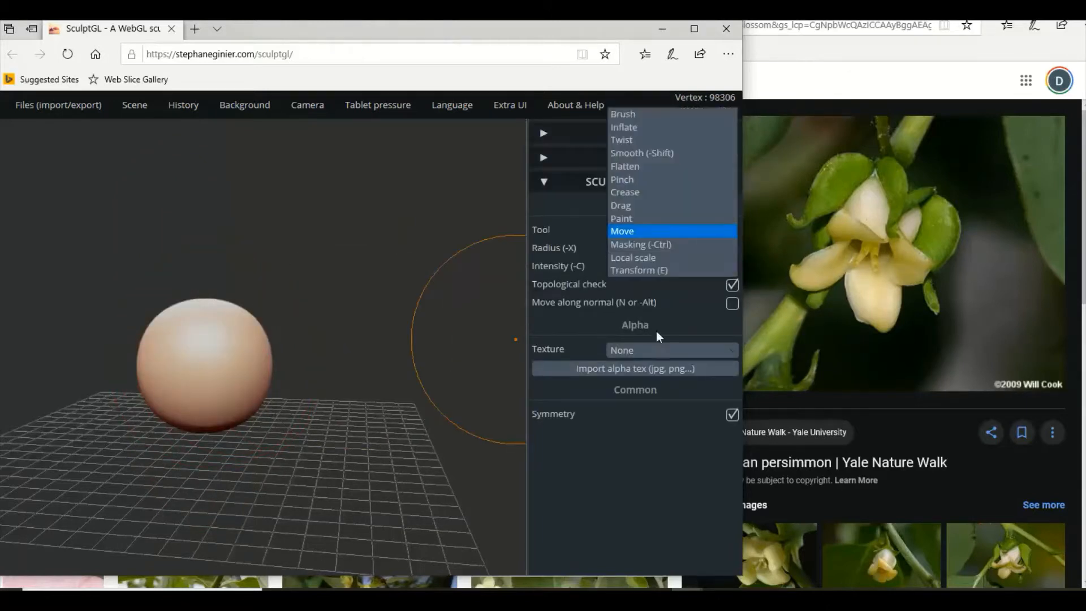
click(645, 270)
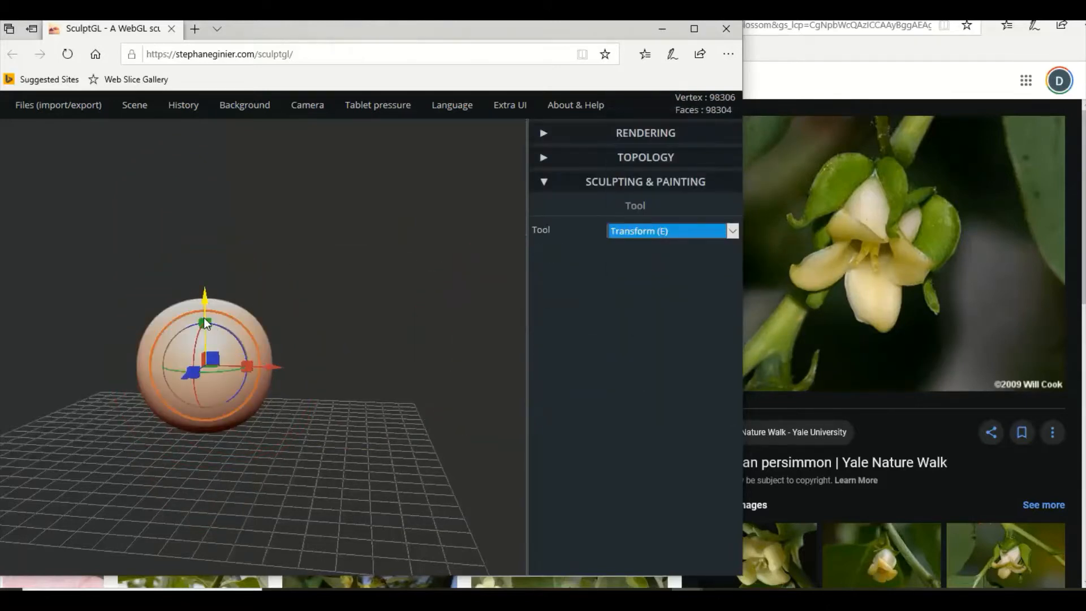
drag(207, 320, 204, 233)
mouse_move(341, 335)
mouse_down()
mouse_move(144, 320)
mouse_move(179, 328)
mouse_move(202, 354)
mouse_move(252, 362)
mouse_up()
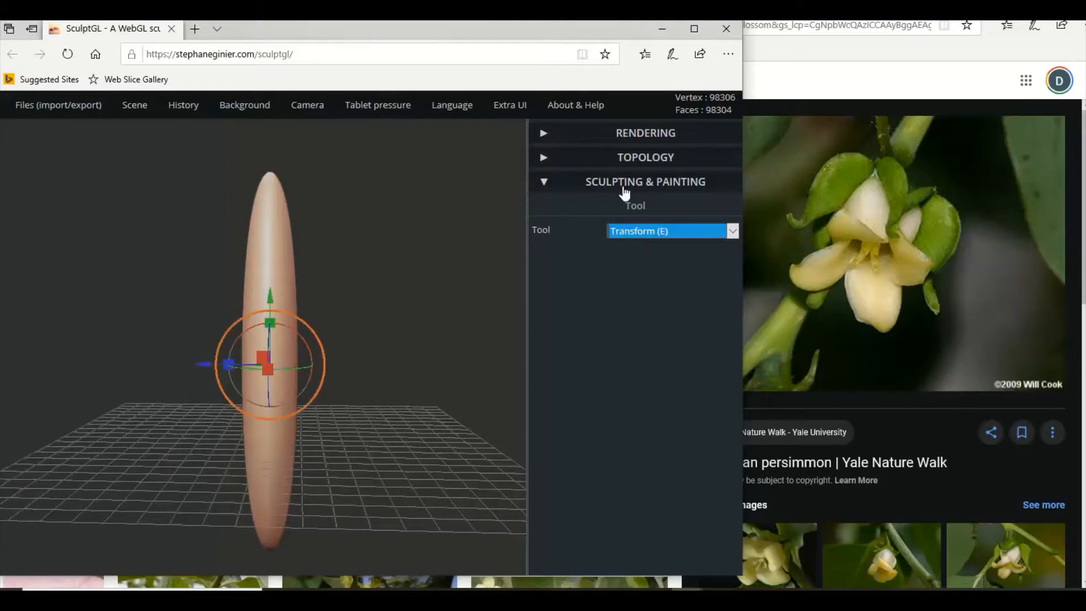
Bend the new petal into a gentle S-curve in side view with the Move tool, shifting its lower and upper halves in opposite directions.
click(645, 230)
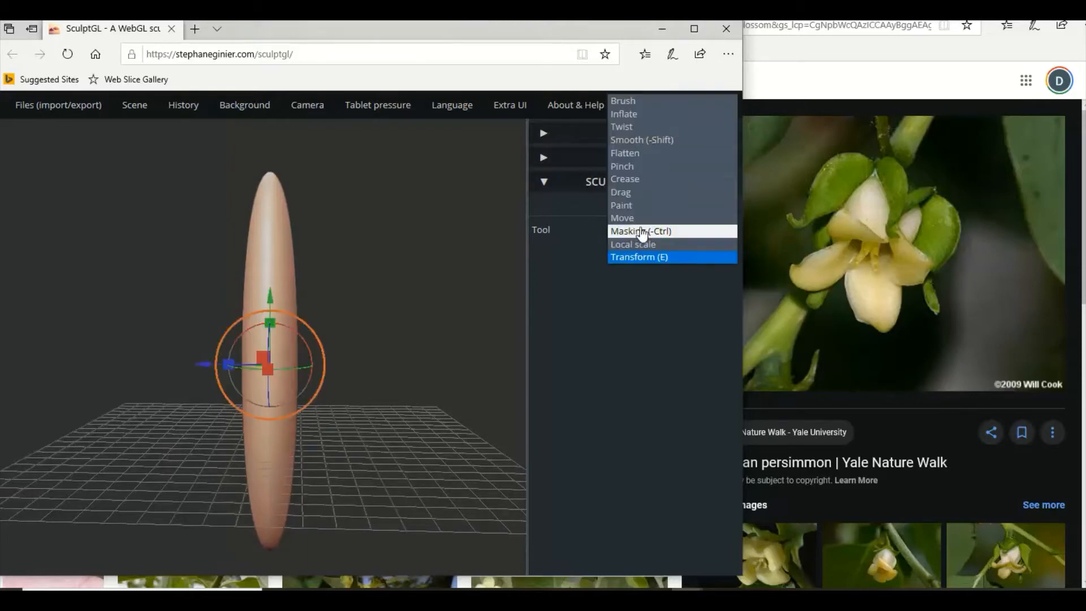
click(638, 218)
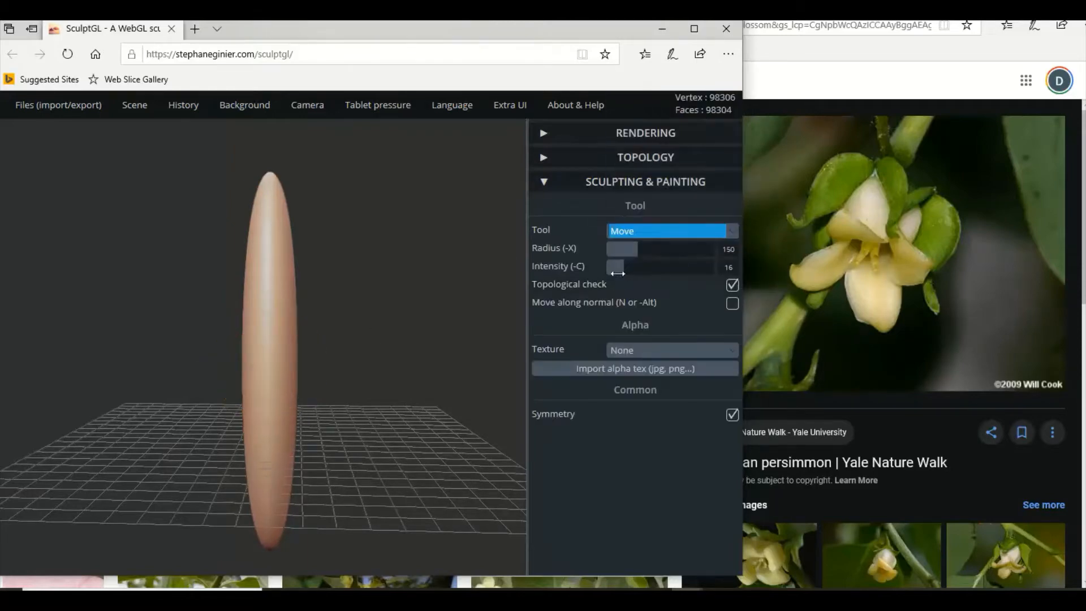
scroll(290, 457, down, 2)
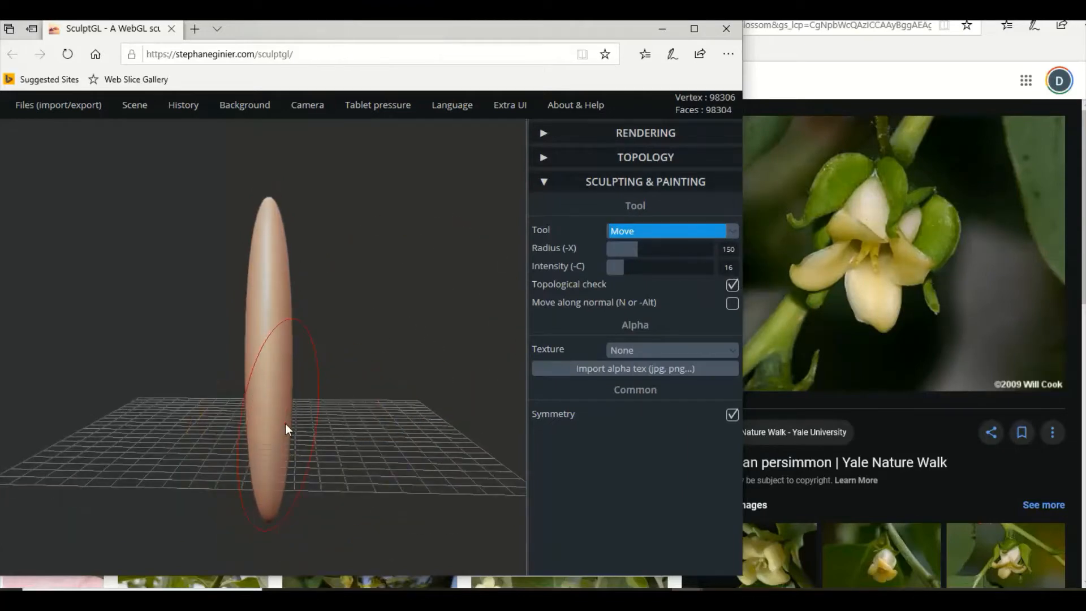
drag(285, 423, 217, 428)
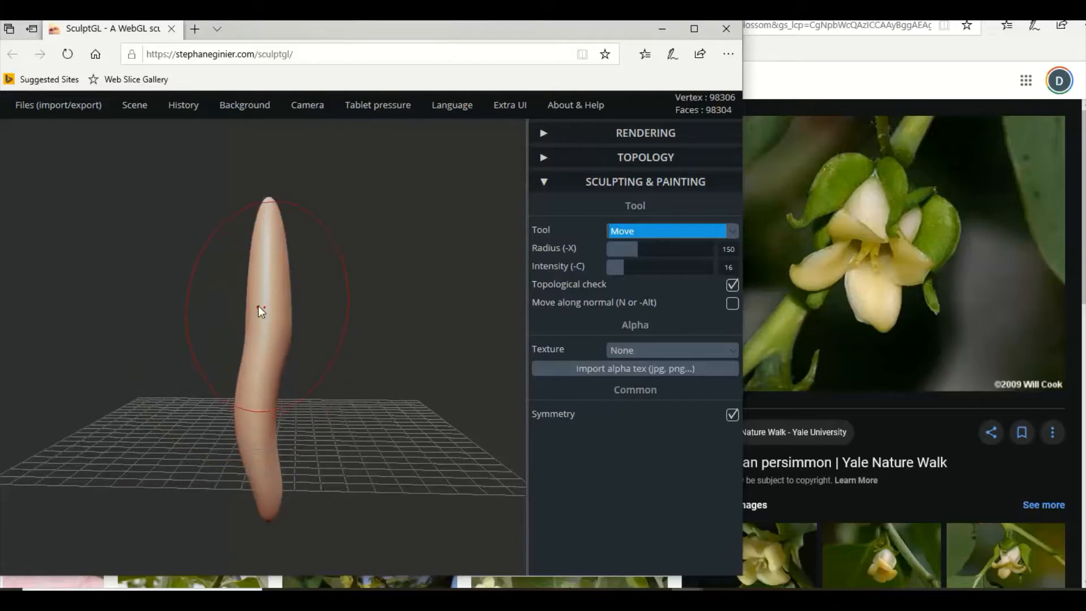
mouse_move(264, 296)
mouse_down()
mouse_move(303, 294)
mouse_move(288, 287)
mouse_move(313, 274)
mouse_up()
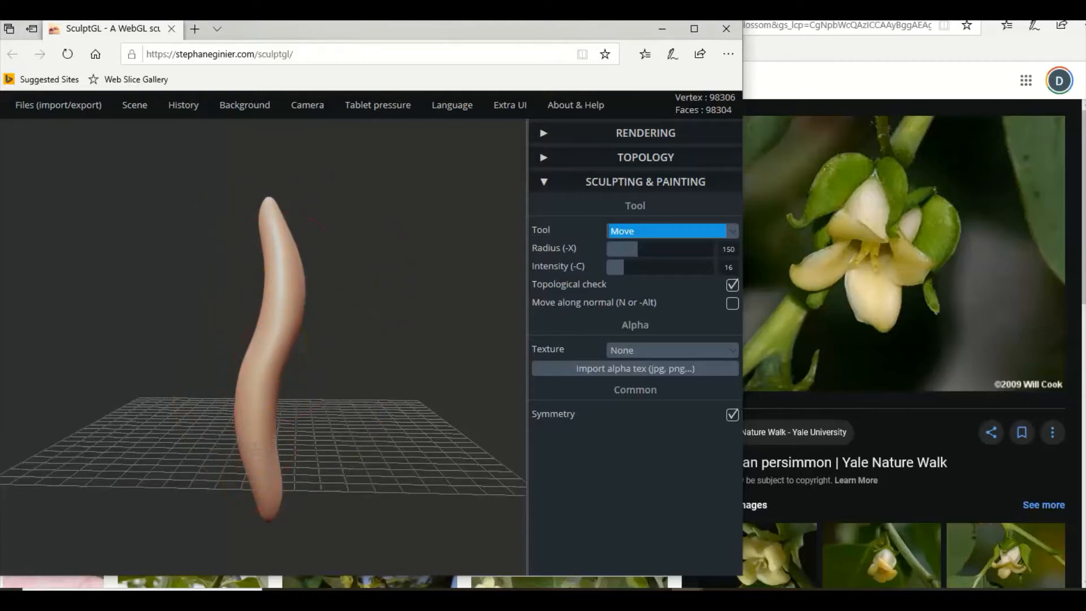
Deepen the petal's S-curve in side view with the Move tool, pulling its lower and upper bends further out in opposite directions.
drag(256, 411, 229, 421)
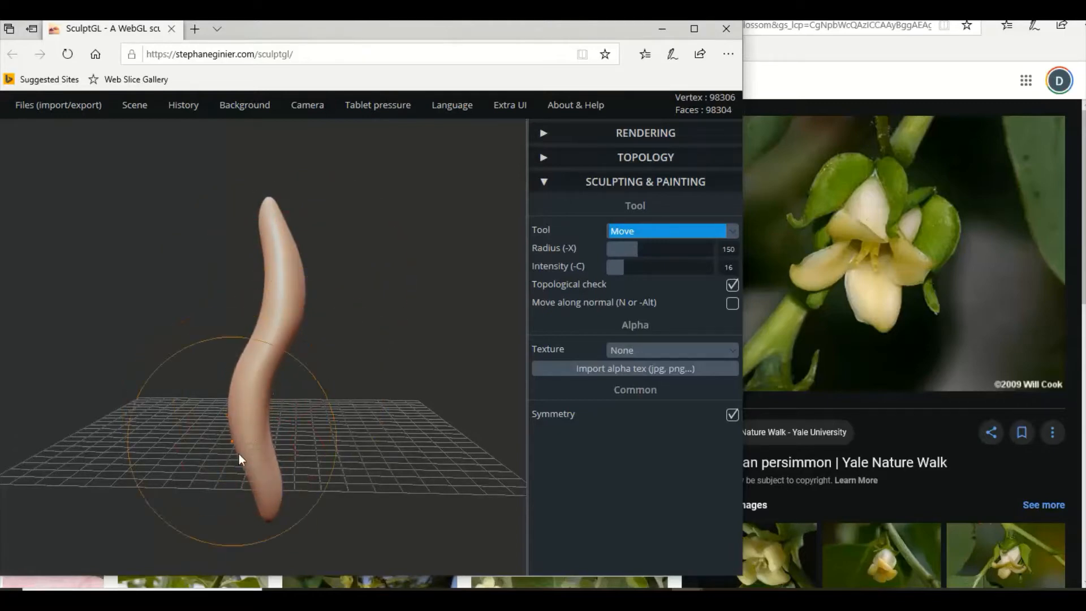
mouse_move(256, 470)
mouse_down()
mouse_move(212, 484)
mouse_move(234, 485)
mouse_move(222, 490)
mouse_up()
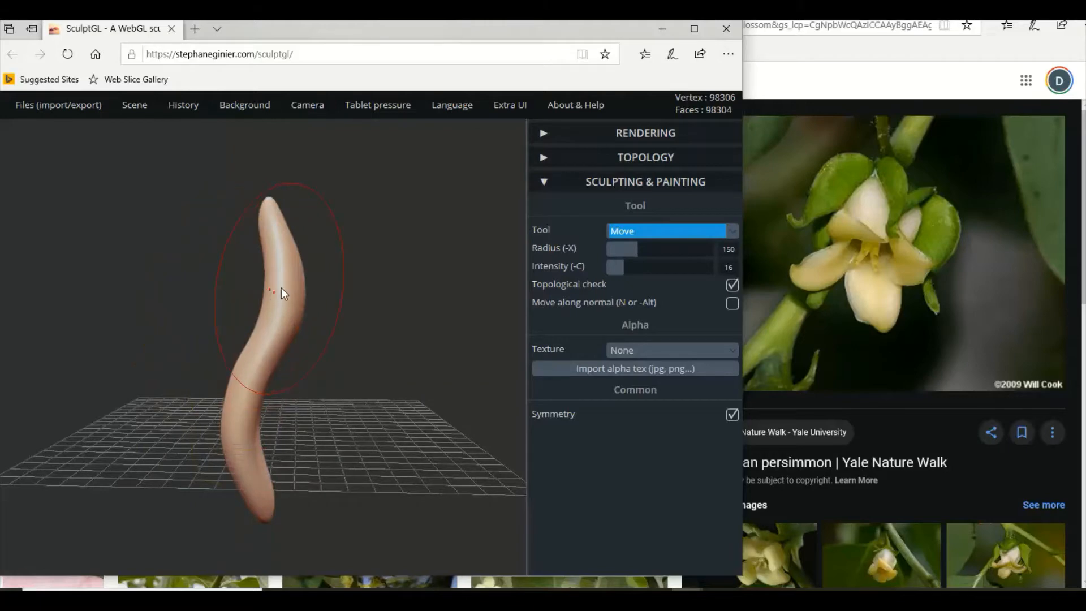
mouse_move(281, 289)
mouse_down()
mouse_move(305, 286)
mouse_move(296, 271)
mouse_move(324, 257)
mouse_move(317, 290)
mouse_up()
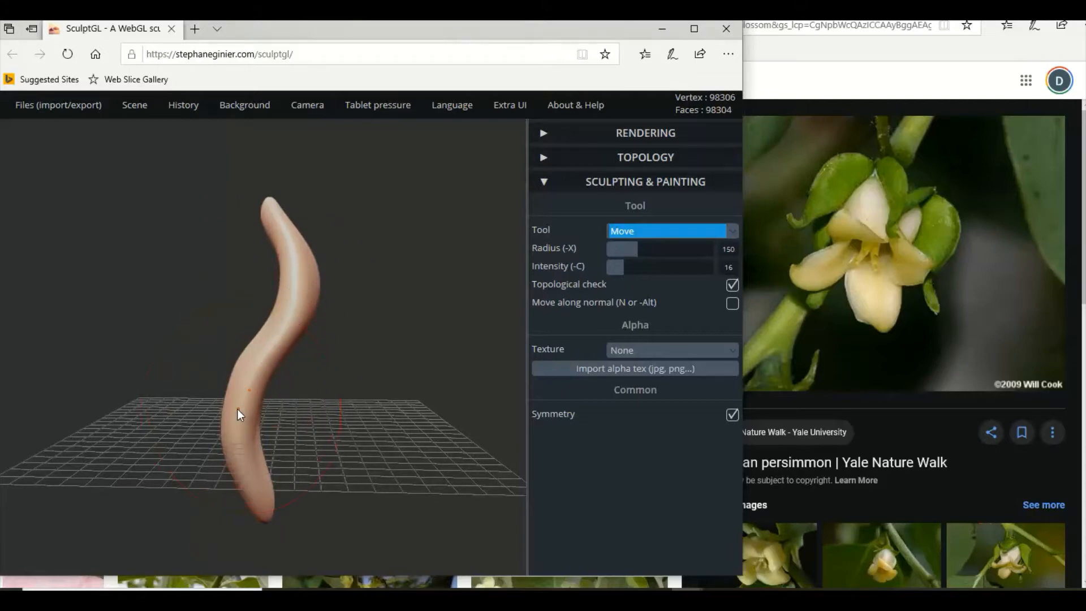
drag(233, 409, 222, 411)
scroll(260, 453, down, 2)
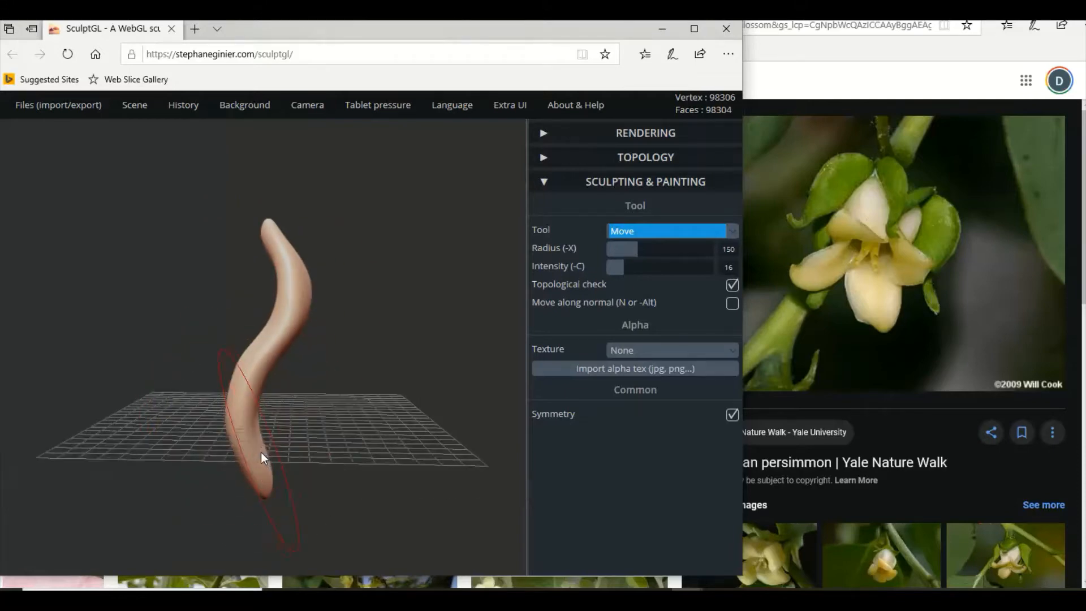
scroll(260, 453, down, 2)
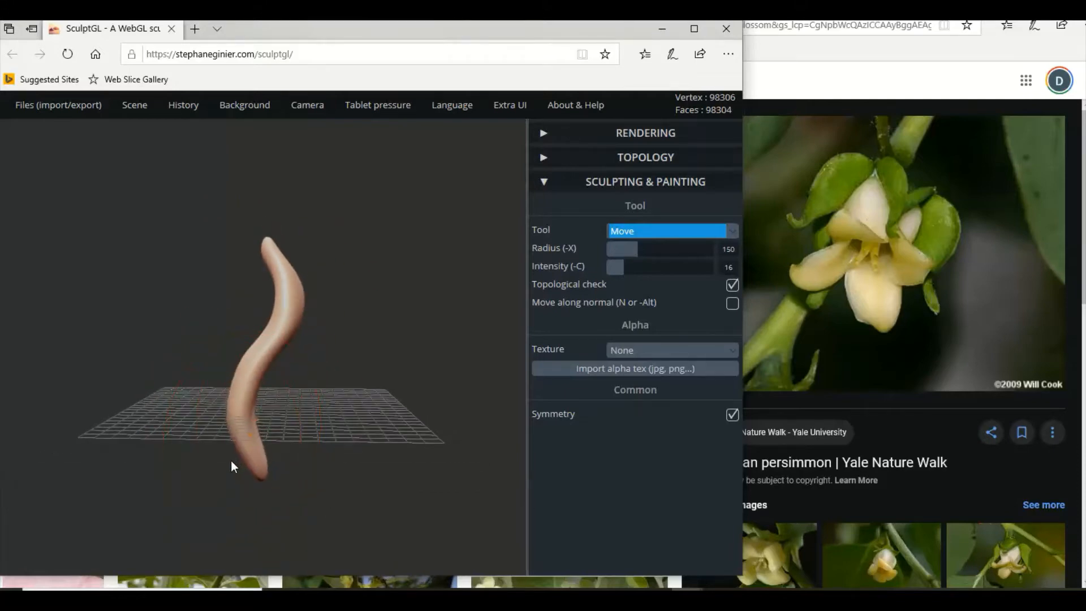
drag(231, 461, 196, 495)
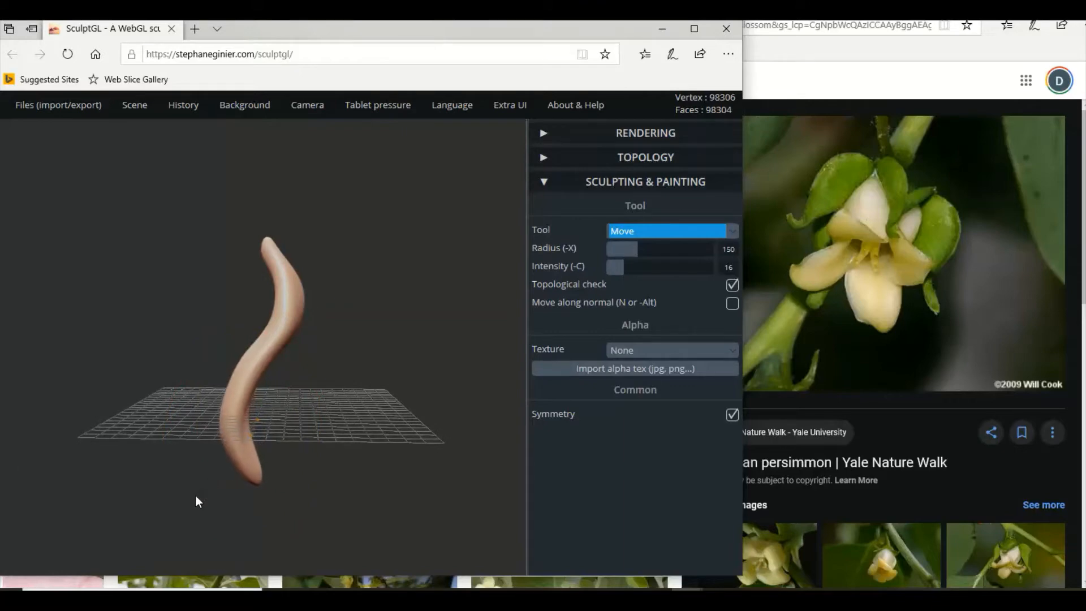
Refine the petal's outline in front view with the Move tool, drawing in its lower sides and lengthening the upper tip.
mouse_move(256, 440)
mouse_down()
mouse_move(362, 430)
mouse_move(507, 436)
mouse_up()
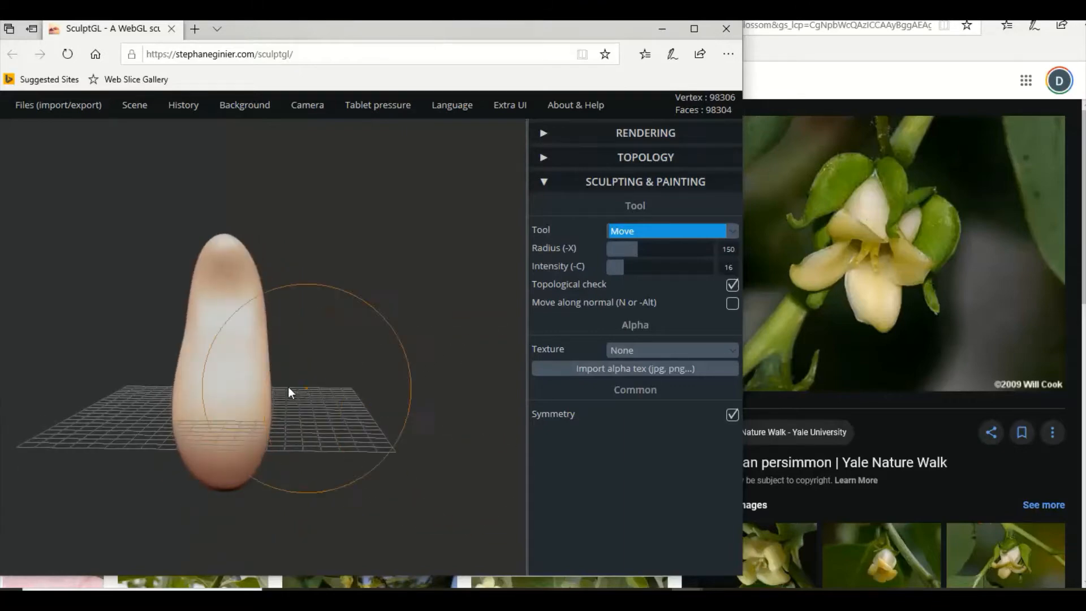
drag(183, 433, 197, 434)
drag(174, 391, 197, 391)
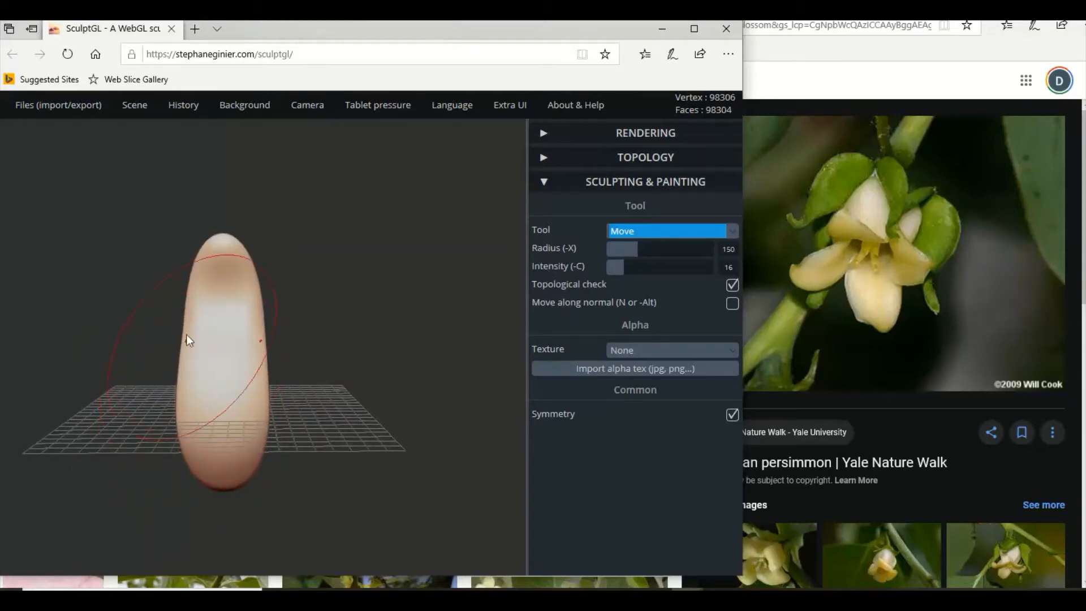
drag(192, 330, 182, 327)
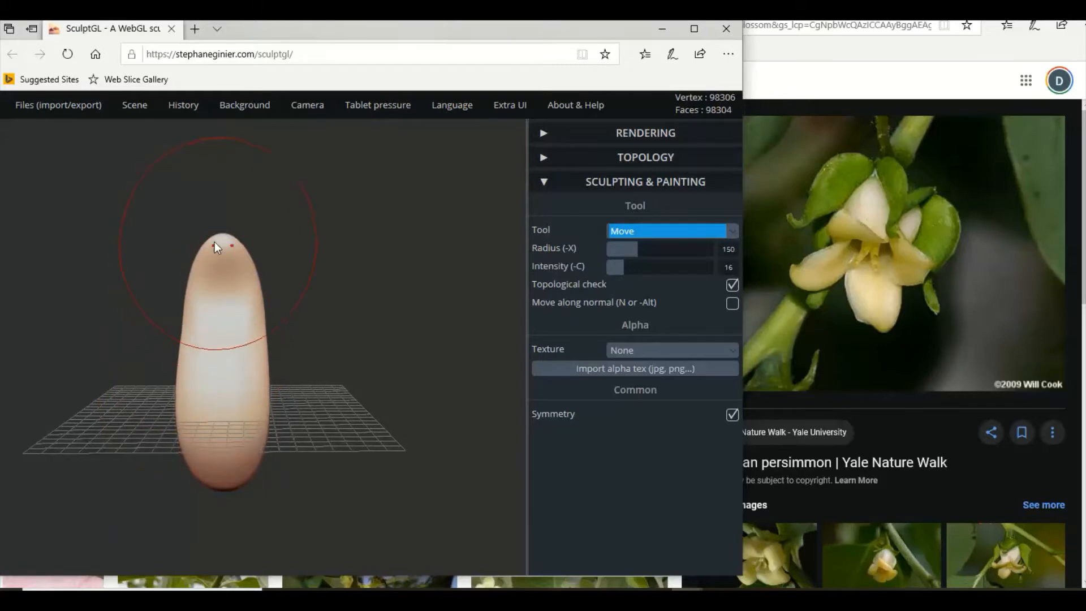
mouse_move(236, 242)
mouse_down()
mouse_move(219, 227)
mouse_move(228, 231)
mouse_move(223, 246)
mouse_move(223, 218)
mouse_up()
drag(201, 263, 206, 265)
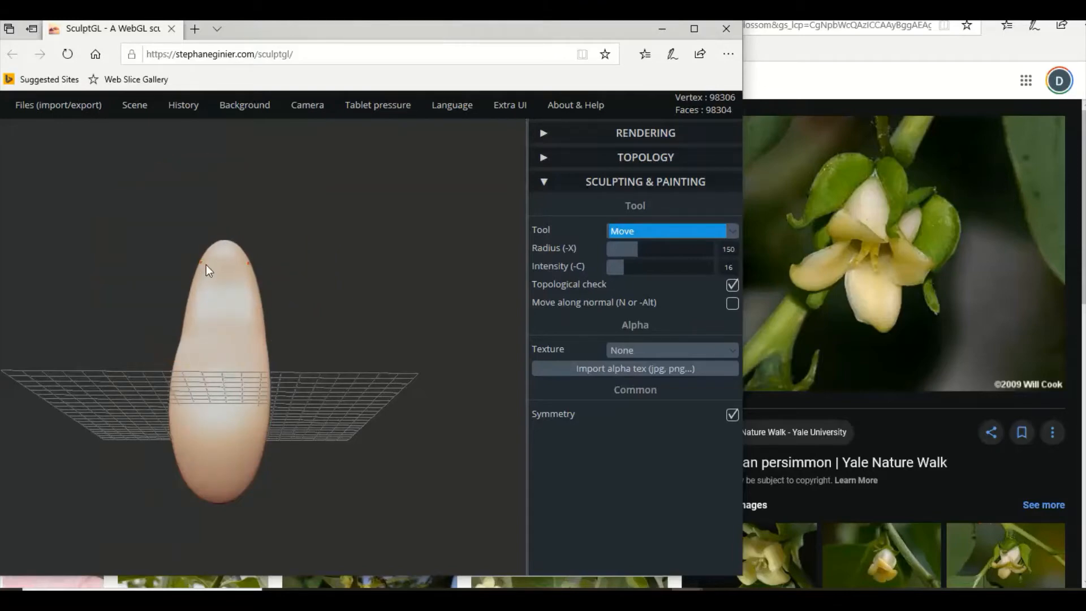
right_drag(180, 391, 182, 426)
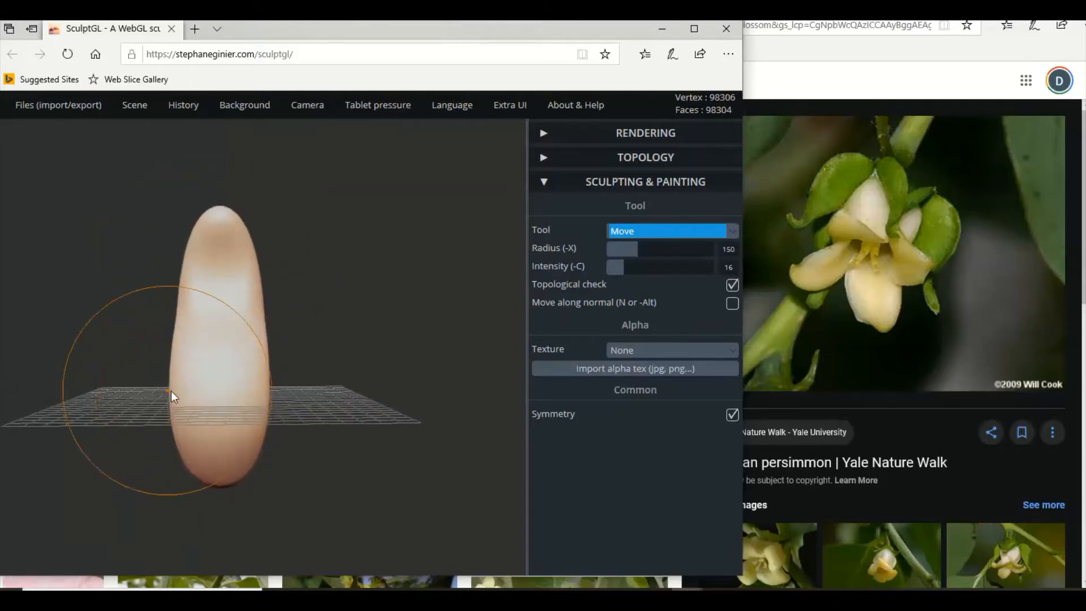
drag(171, 391, 182, 392)
right_drag(182, 392, 382, 400)
drag(194, 387, 223, 392)
Bend the petal's upper tip outward in side view and push the upper and lower bends further apart with the Move tool.
mouse_move(222, 393)
right_down()
mouse_move(25, 407)
mouse_move(131, 406)
mouse_move(23, 400)
right_up()
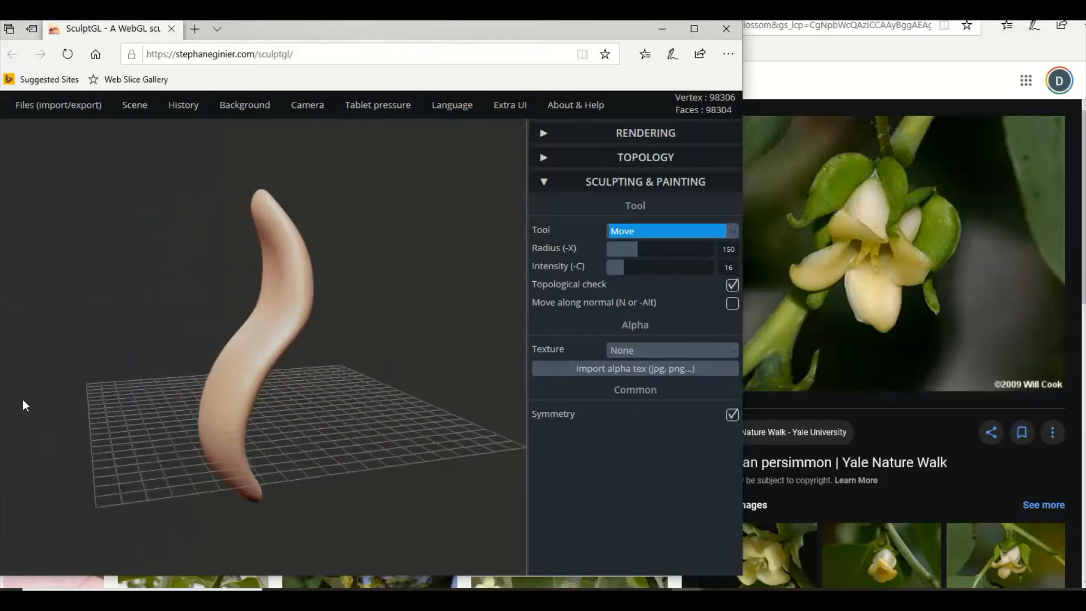
drag(244, 448, 255, 444)
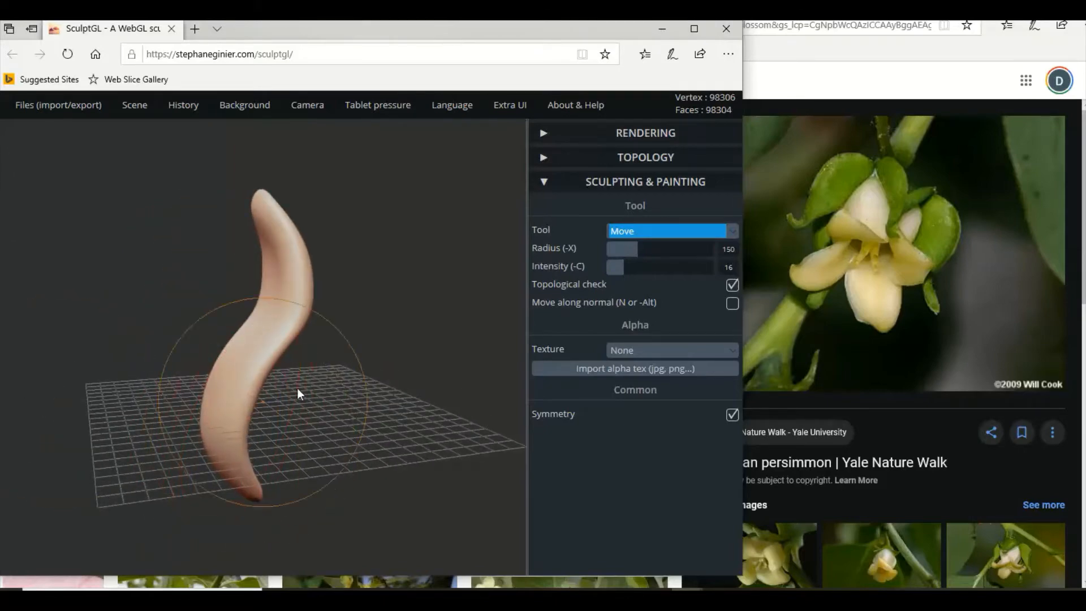
mouse_move(318, 380)
mouse_down()
mouse_move(379, 373)
mouse_move(266, 369)
mouse_move(363, 435)
mouse_move(240, 326)
mouse_move(301, 391)
mouse_move(196, 369)
mouse_move(107, 280)
mouse_move(249, 230)
mouse_up()
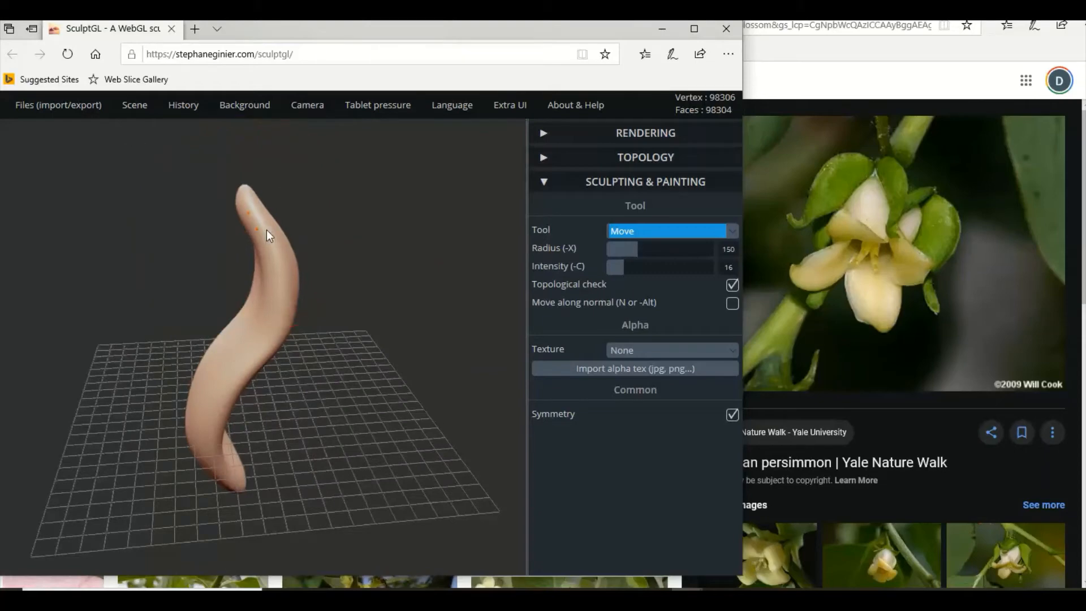
drag(247, 189, 196, 216)
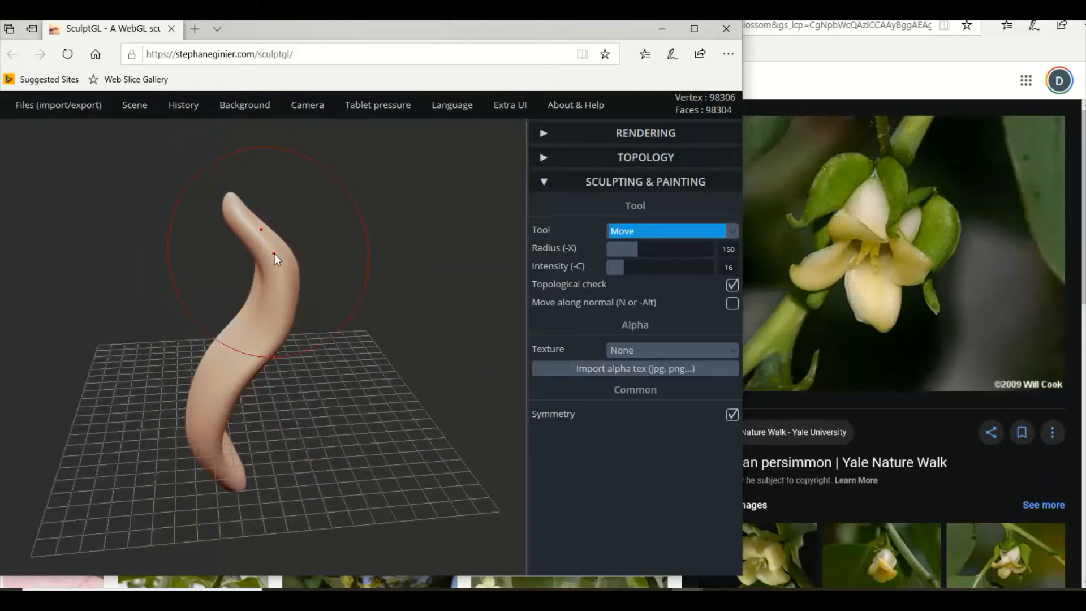
drag(265, 249, 284, 243)
mouse_move(303, 307)
mouse_down()
mouse_move(280, 288)
mouse_move(290, 284)
mouse_up()
drag(302, 295, 307, 296)
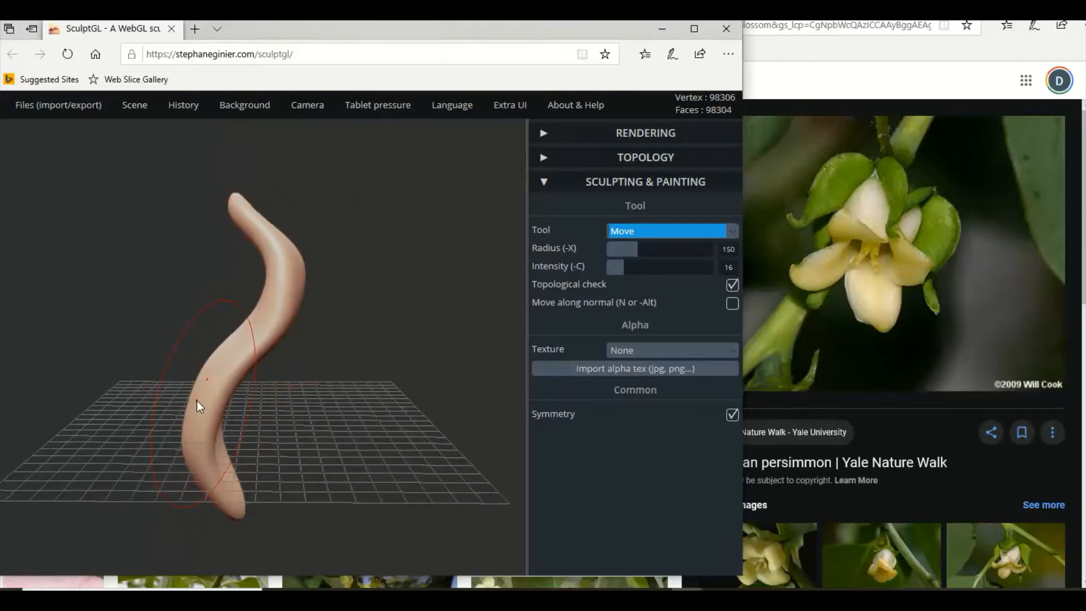
drag(188, 405, 182, 405)
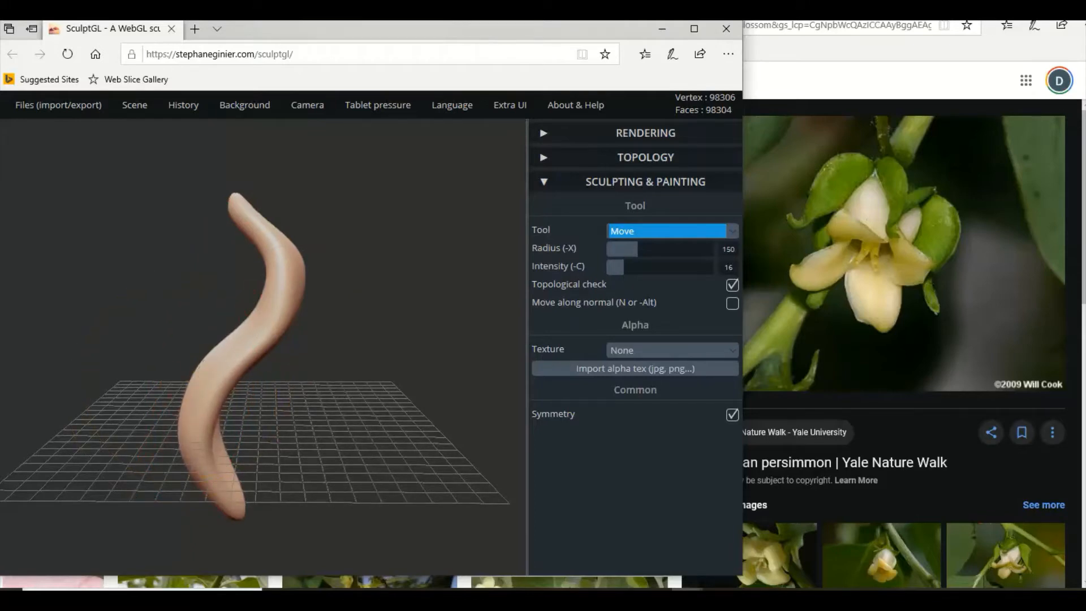
Examine the petal's side curve from different angles and distances against the reference photo.
scroll(481, 362, down, 4)
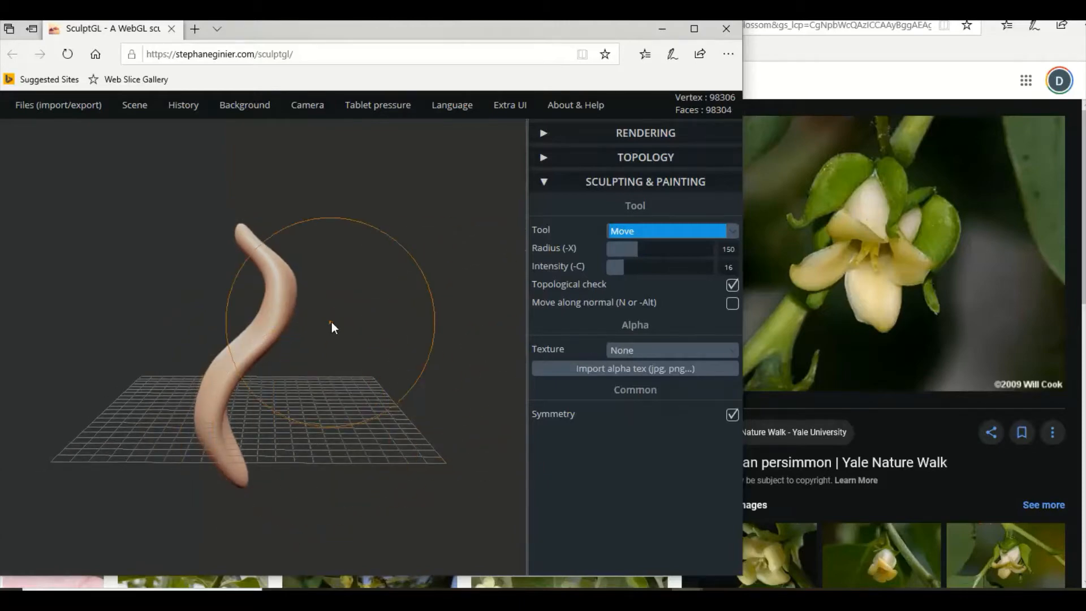
mouse_move(338, 317)
mouse_down()
mouse_move(315, 391)
mouse_move(203, 464)
mouse_up()
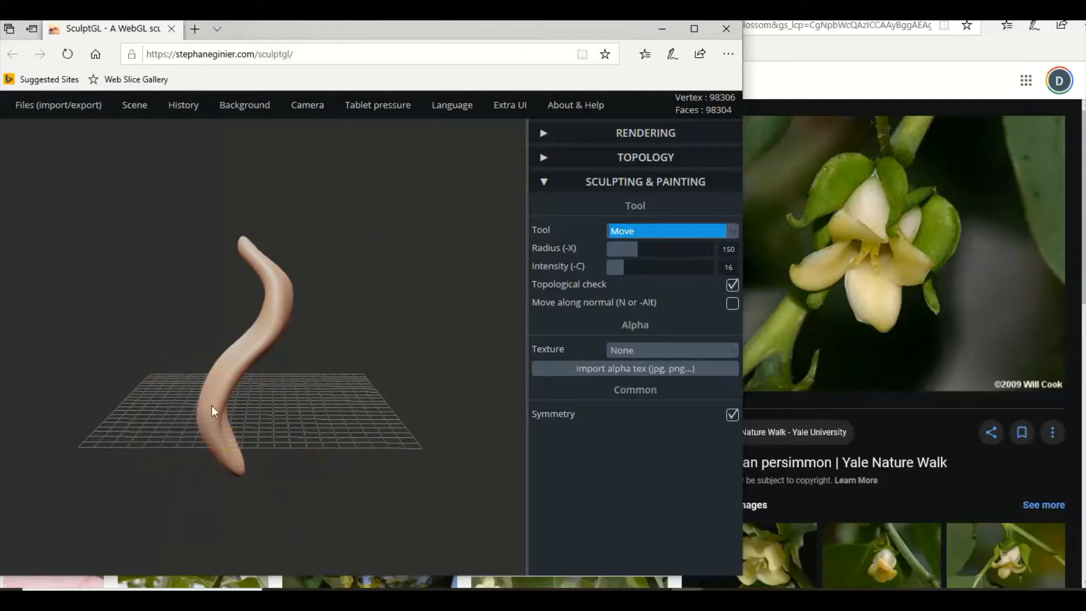
scroll(204, 370, up, 3)
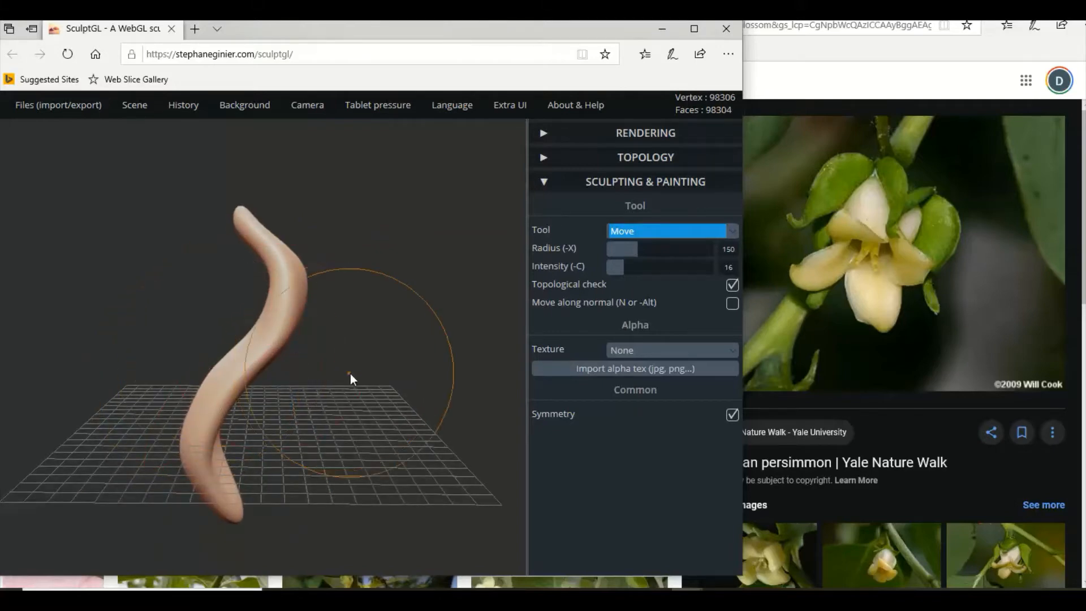
drag(351, 374, 371, 338)
scroll(165, 399, up, 5)
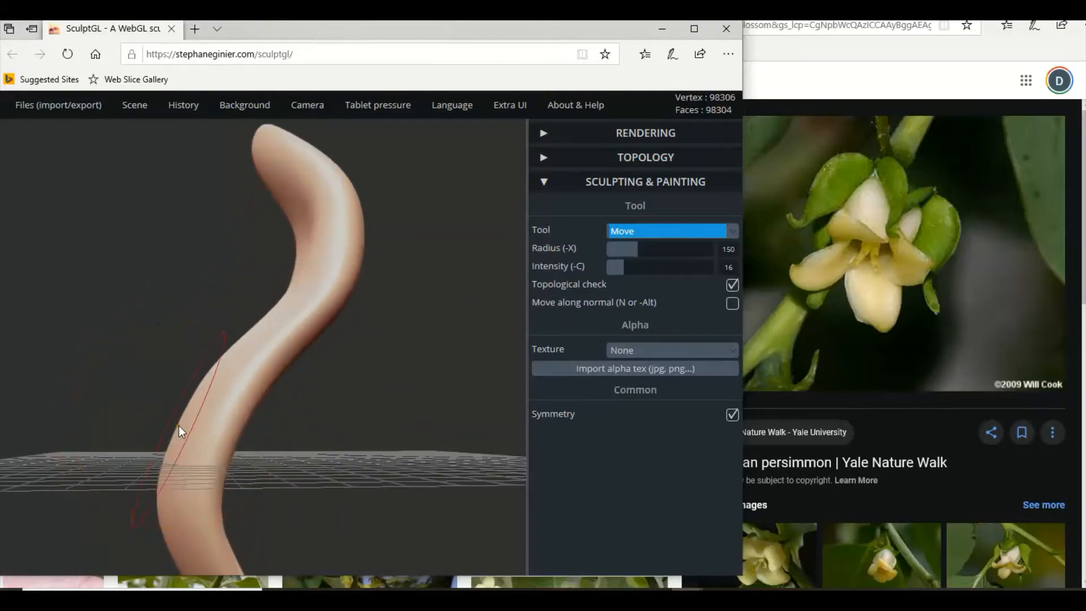
scroll(306, 373, down, 3)
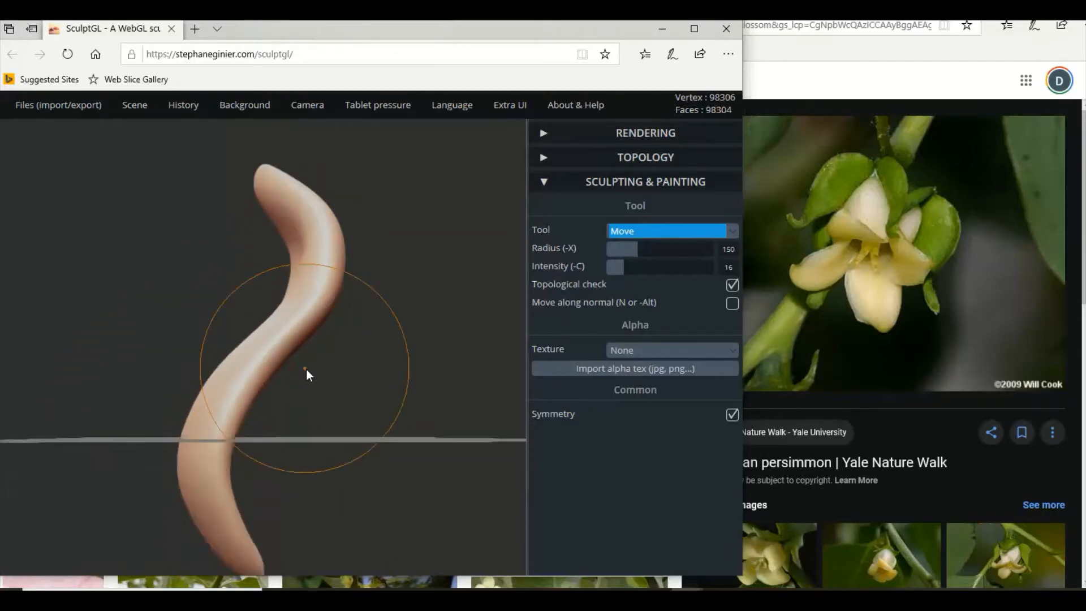
mouse_move(296, 383)
mouse_down()
mouse_move(286, 385)
mouse_move(300, 385)
mouse_up()
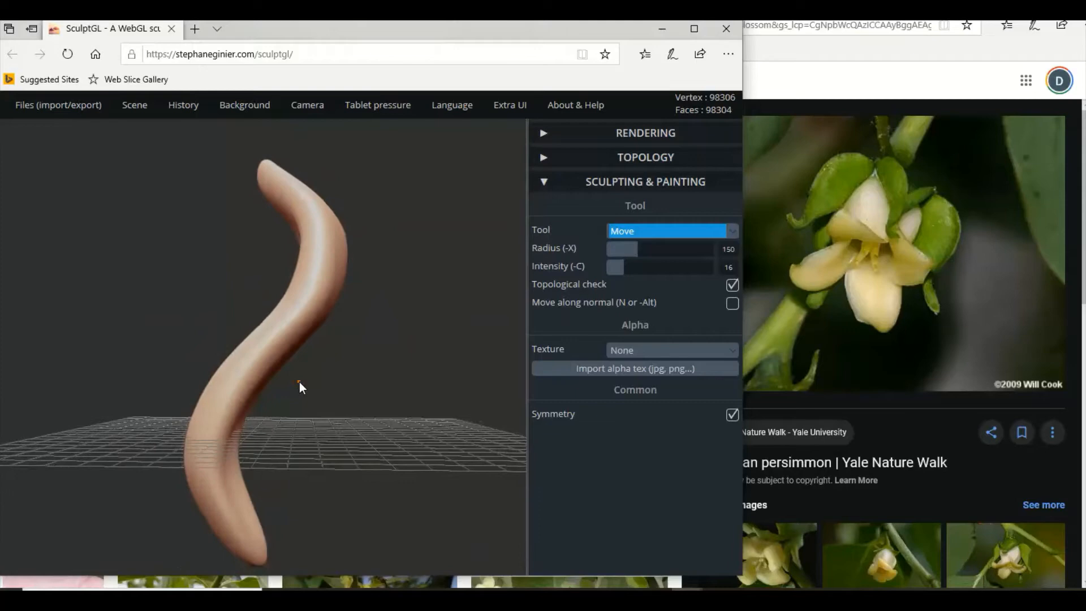
Rotate the petal counterclockwise with the Transform tool until its middle section stands upright, and check it from the front and side.
click(637, 231)
click(630, 269)
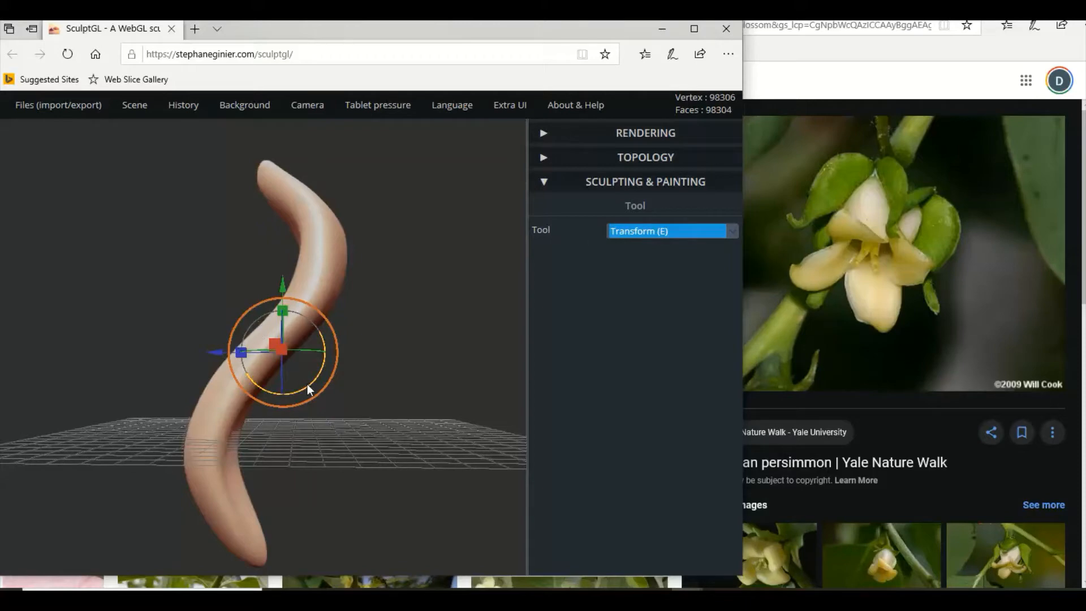
drag(308, 384, 328, 348)
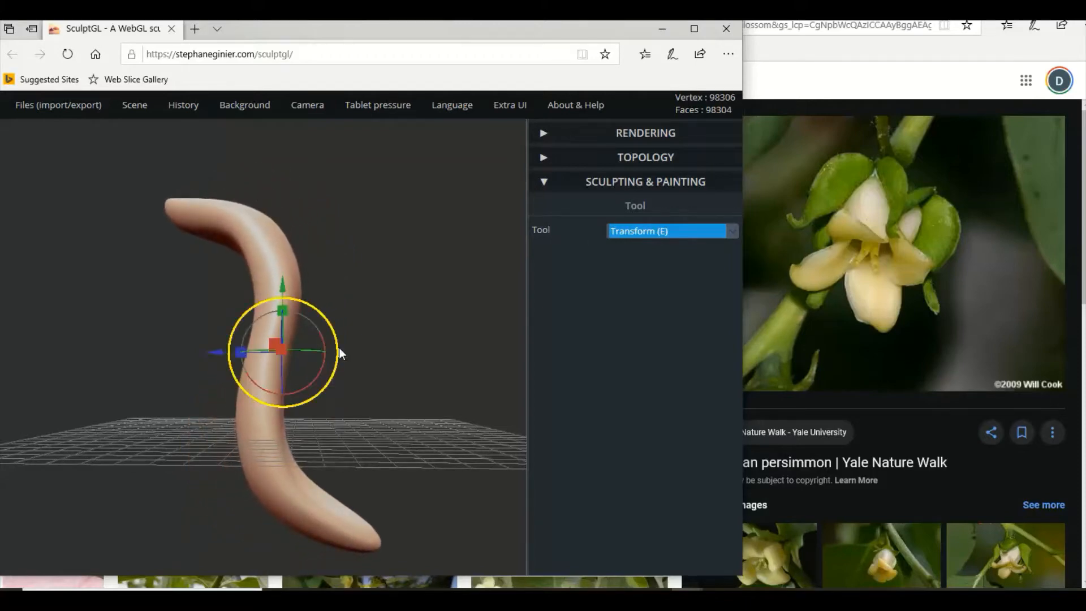
drag(194, 320, 343, 262)
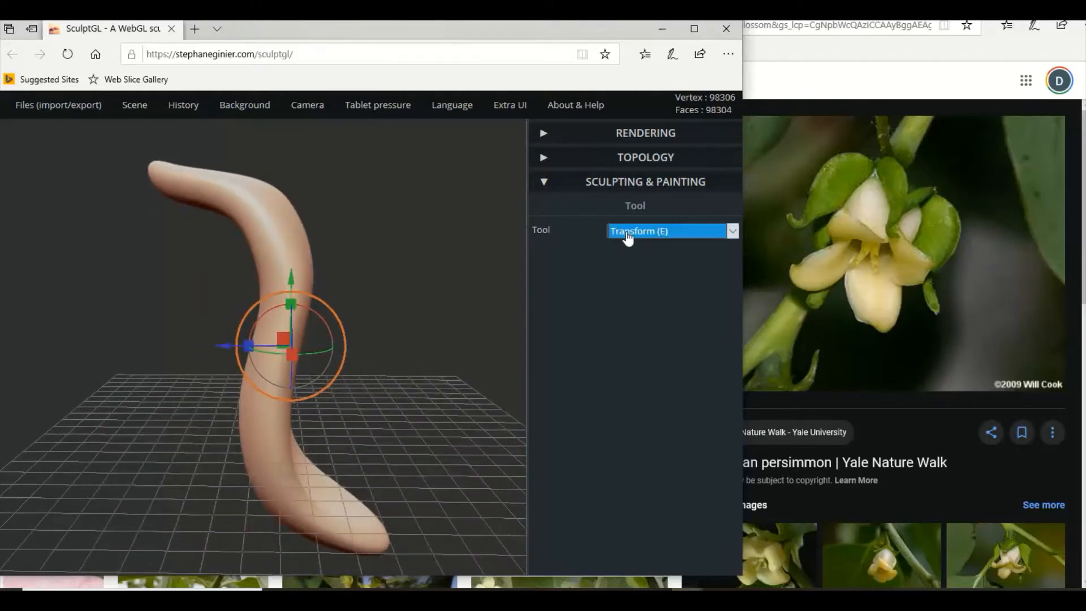
drag(412, 359, 553, 362)
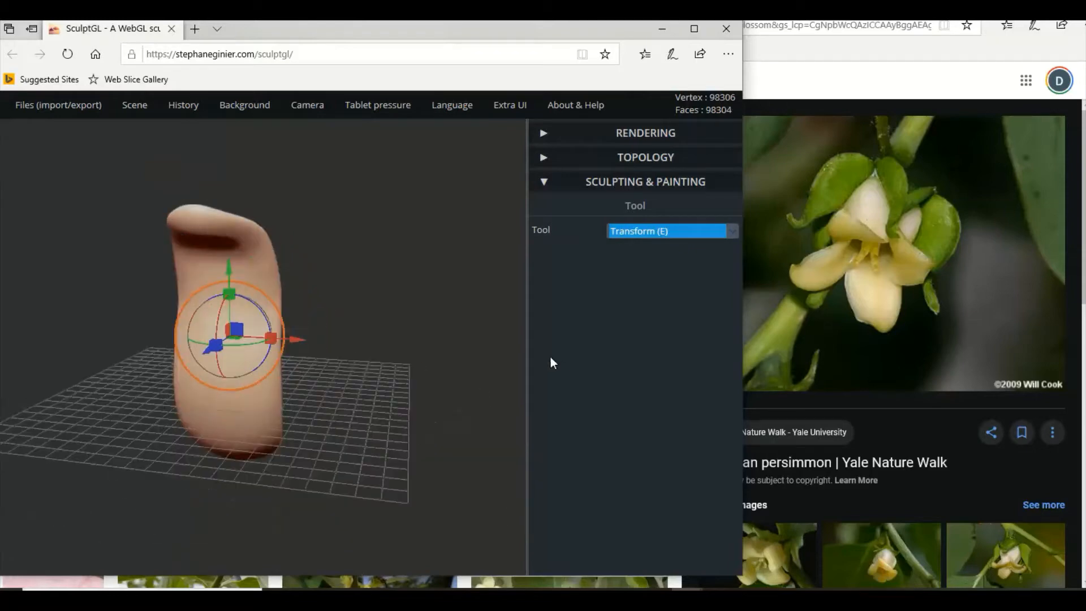
drag(324, 330, 147, 307)
scroll(150, 305, up, 4)
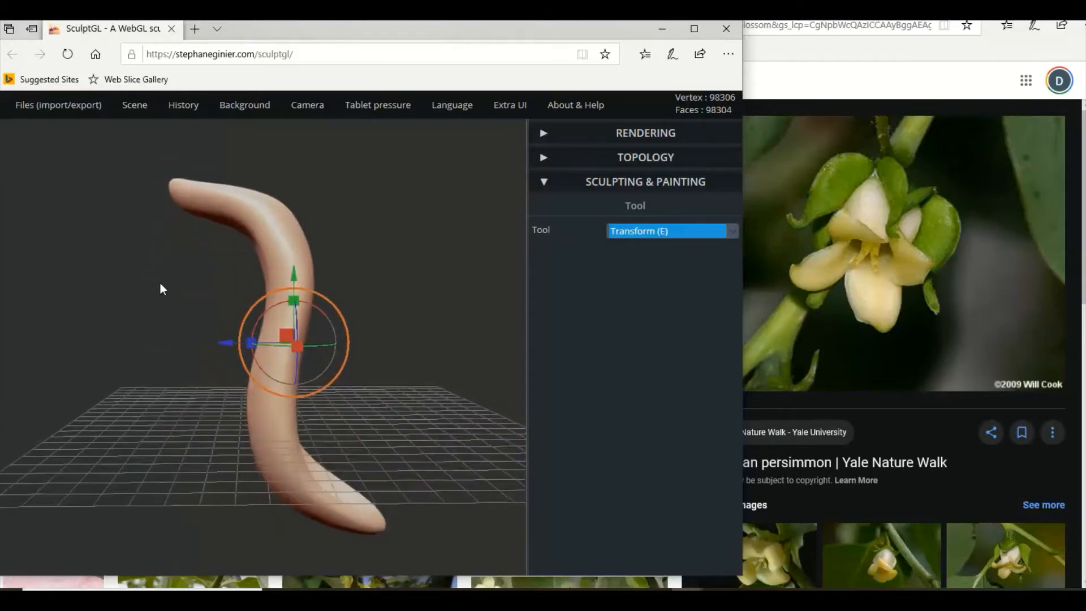
Switch to the Crease tool and set its radius to 60.
click(628, 232)
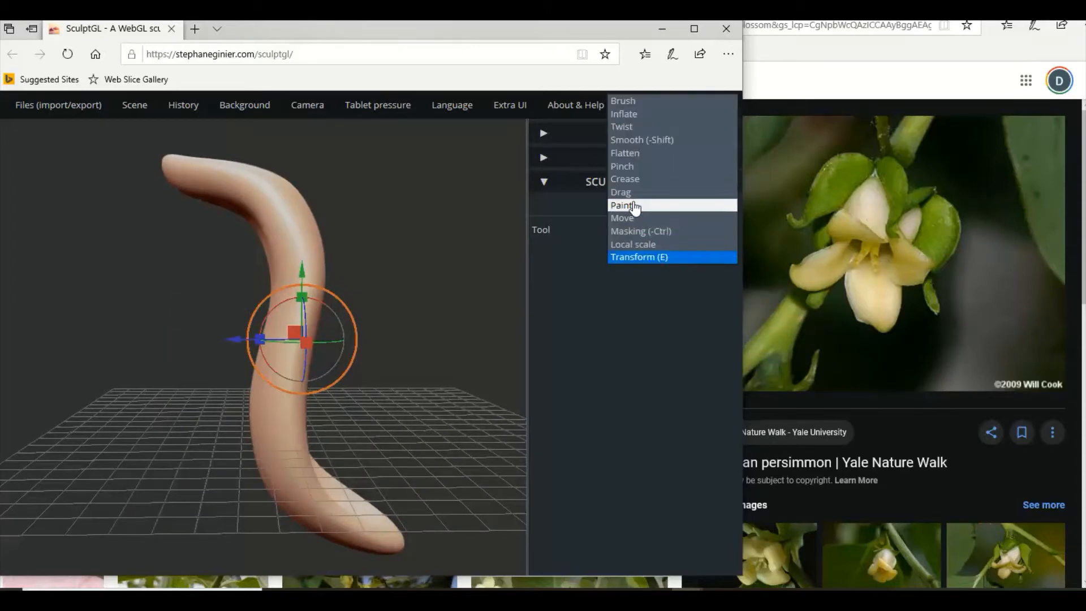
click(624, 180)
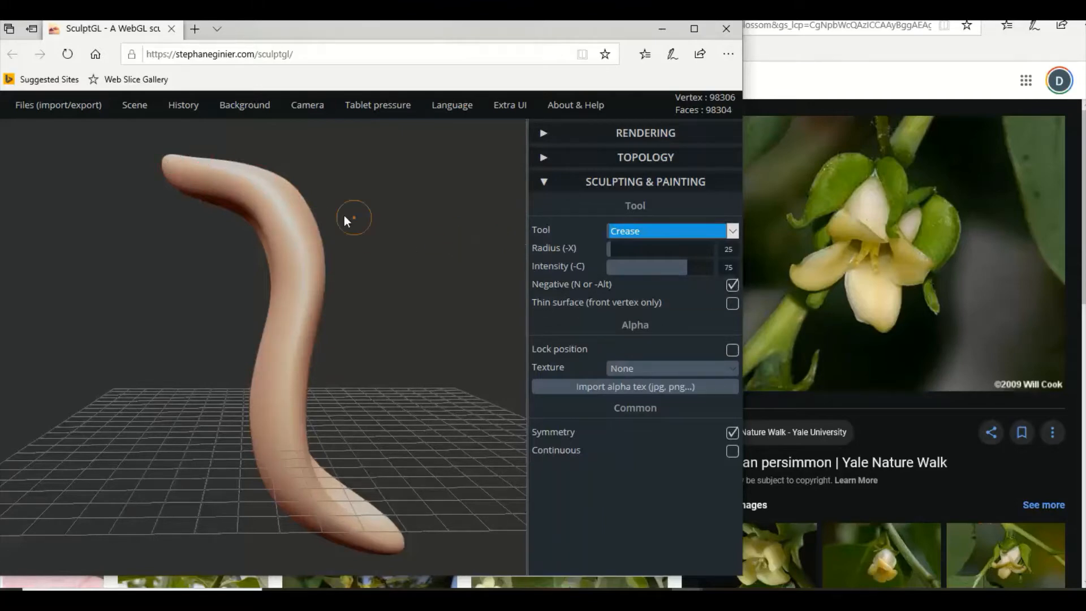
drag(300, 183, 354, 211)
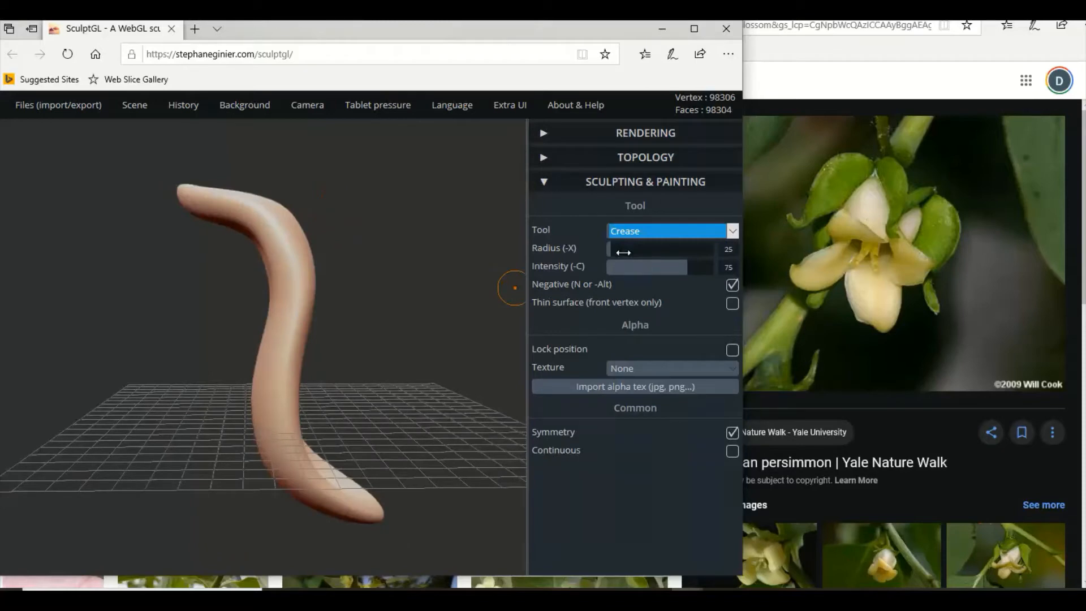
drag(612, 249, 618, 250)
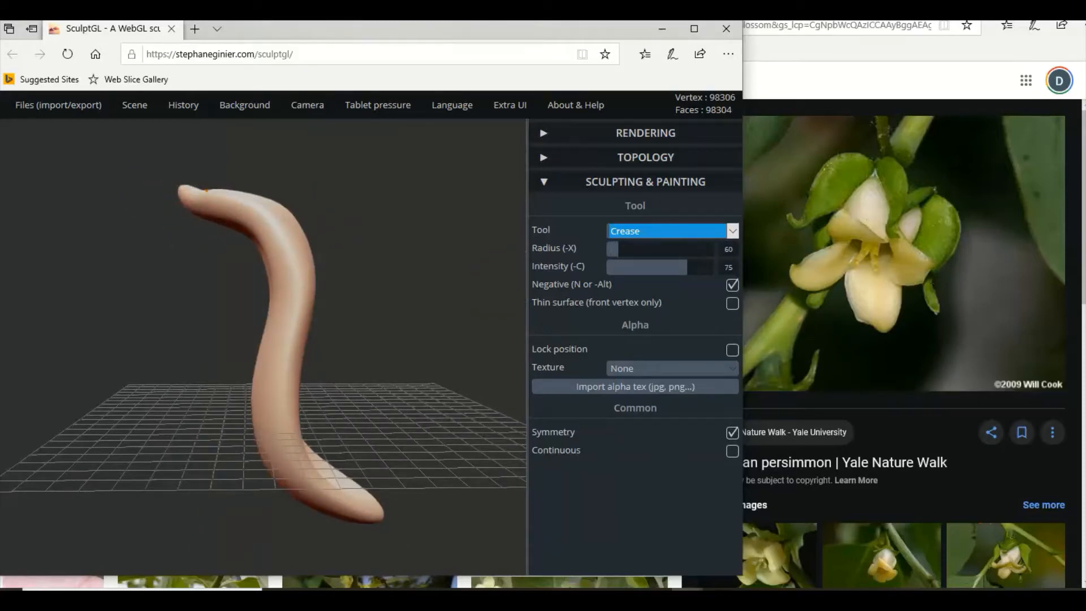
Undo the trial crease stroke on the petal and lower the Crease tool's intensity to 20.
drag(308, 198, 314, 252)
key(ctrl+z)
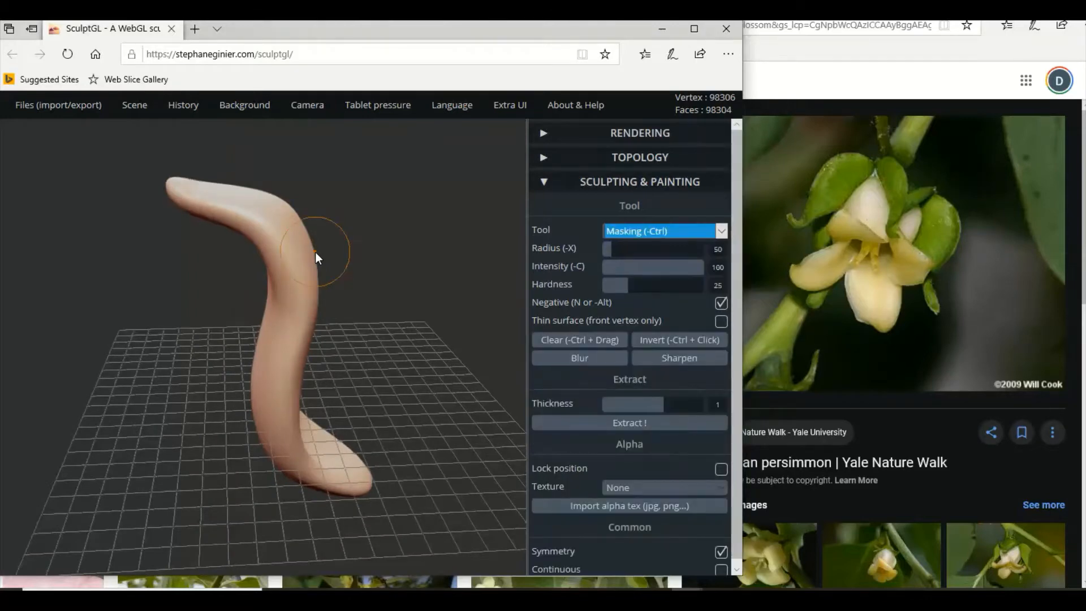
drag(688, 268, 631, 271)
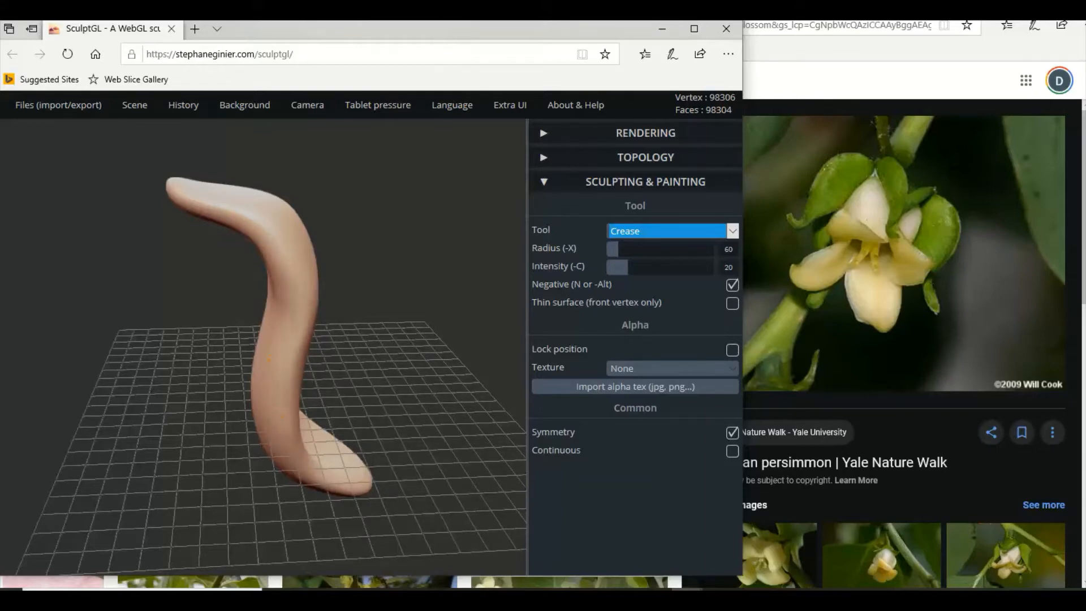
mouse_move(330, 436)
mouse_down()
mouse_move(423, 416)
mouse_move(426, 438)
mouse_move(370, 469)
mouse_move(224, 355)
mouse_move(155, 324)
mouse_move(491, 311)
mouse_up()
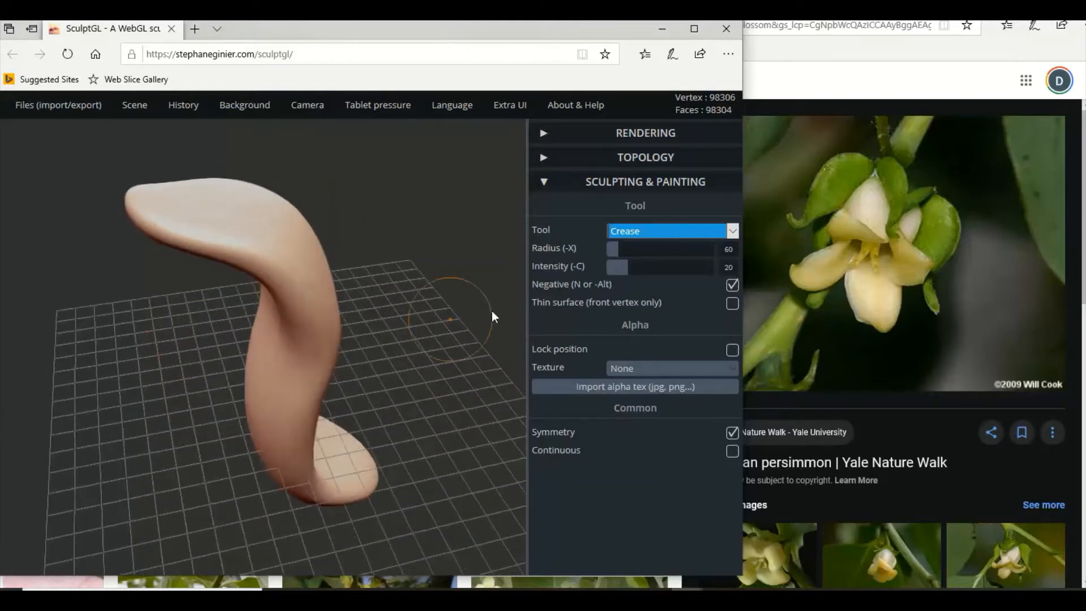
Set the Crease tool's intensity to 26, try a crease stroke at the petal's upper tip, and undo it.
click(634, 267)
drag(126, 199, 159, 192)
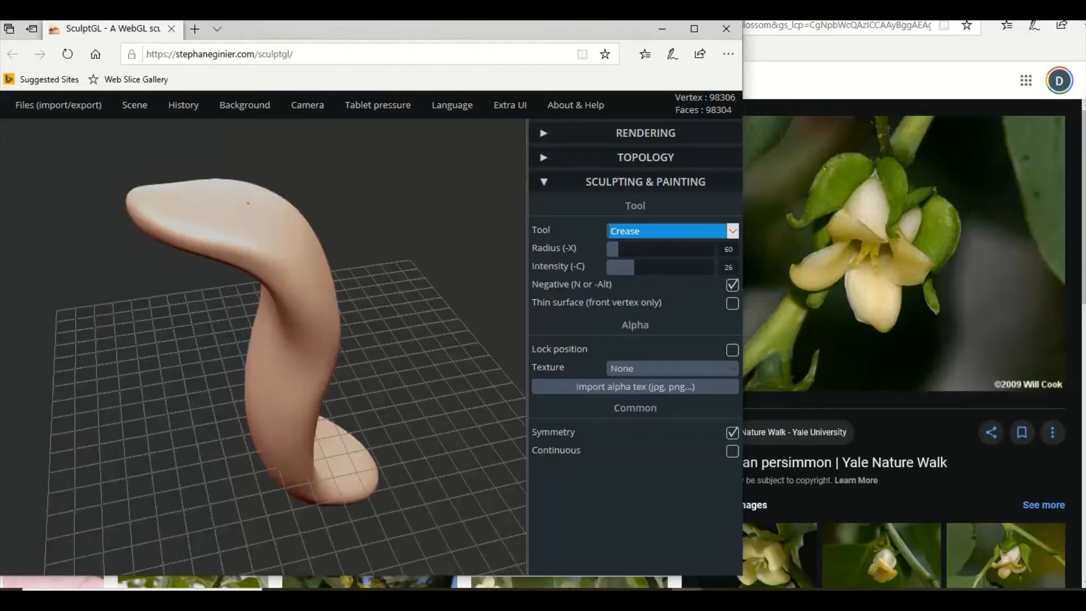
drag(373, 317, 290, 293)
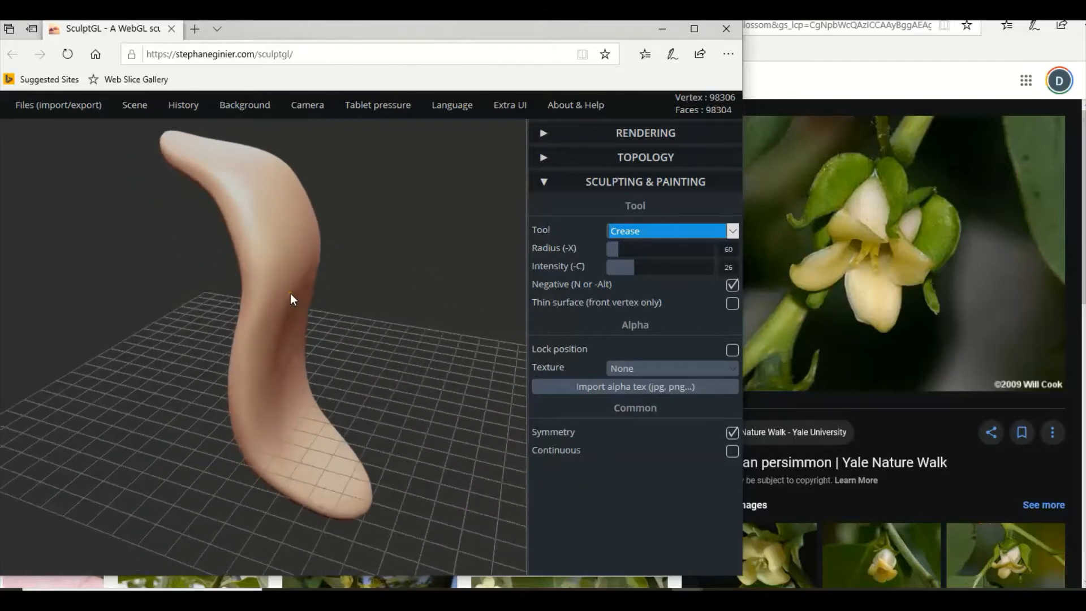
key(ctrl)
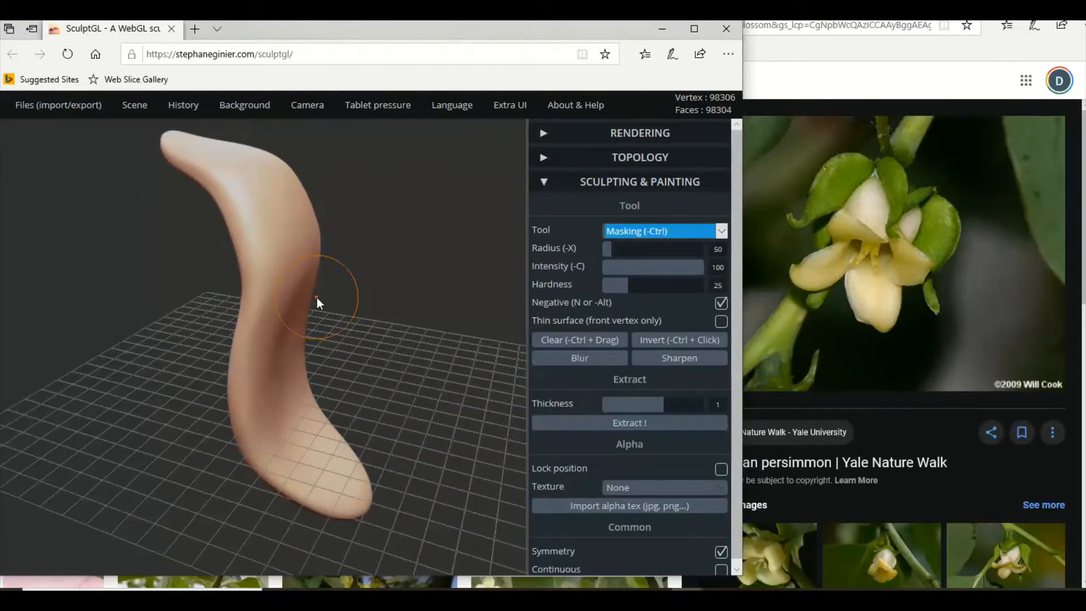
mouse_move(317, 298)
mouse_down()
mouse_move(446, 297)
mouse_move(247, 280)
mouse_move(388, 279)
mouse_move(274, 274)
mouse_move(281, 249)
mouse_up()
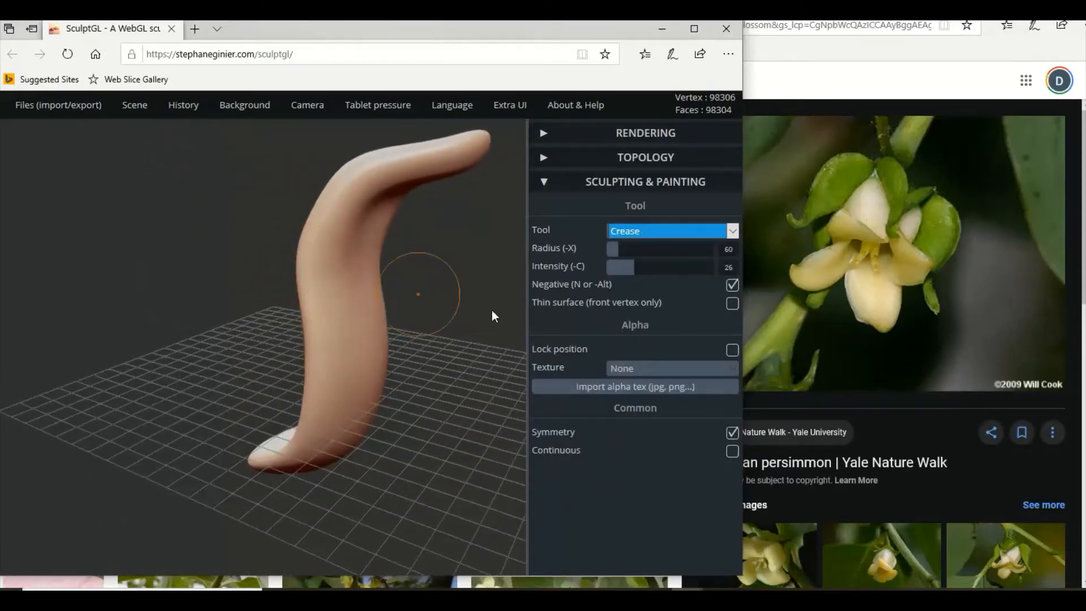
Set the Crease tool's radius to 149 and stroke along the petal from its upper tip down to its base.
drag(616, 255, 636, 252)
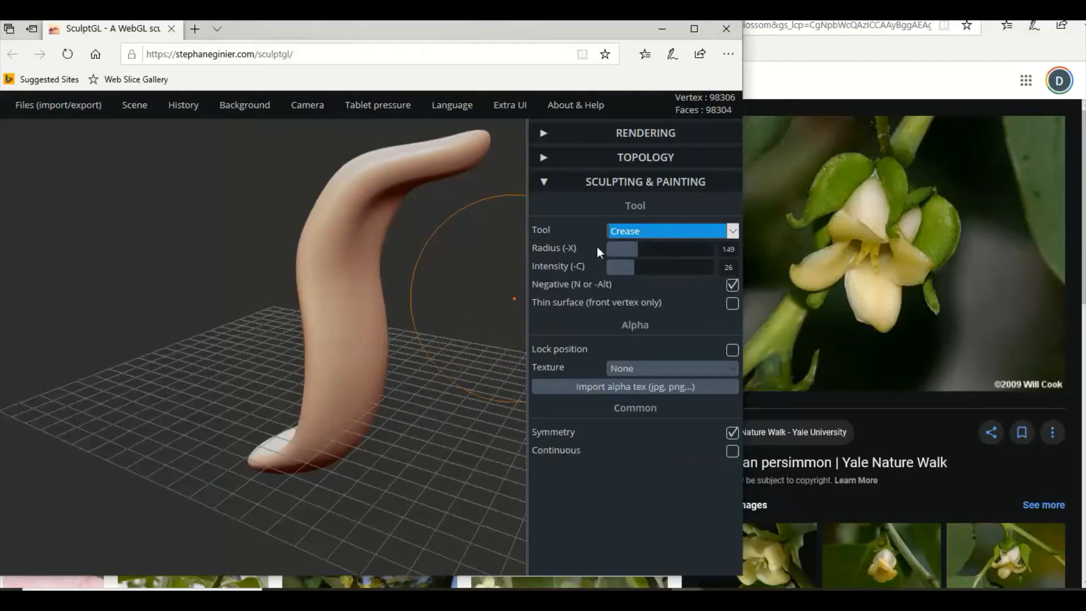
drag(474, 143, 437, 155)
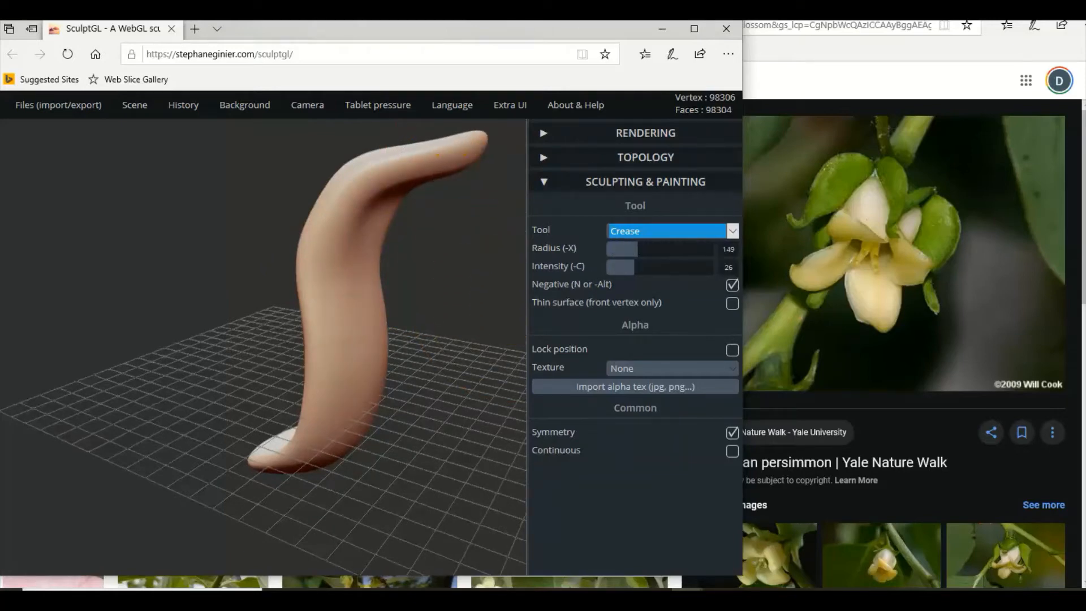
mouse_move(369, 172)
mouse_down()
mouse_move(340, 192)
mouse_move(310, 249)
mouse_move(312, 378)
mouse_up()
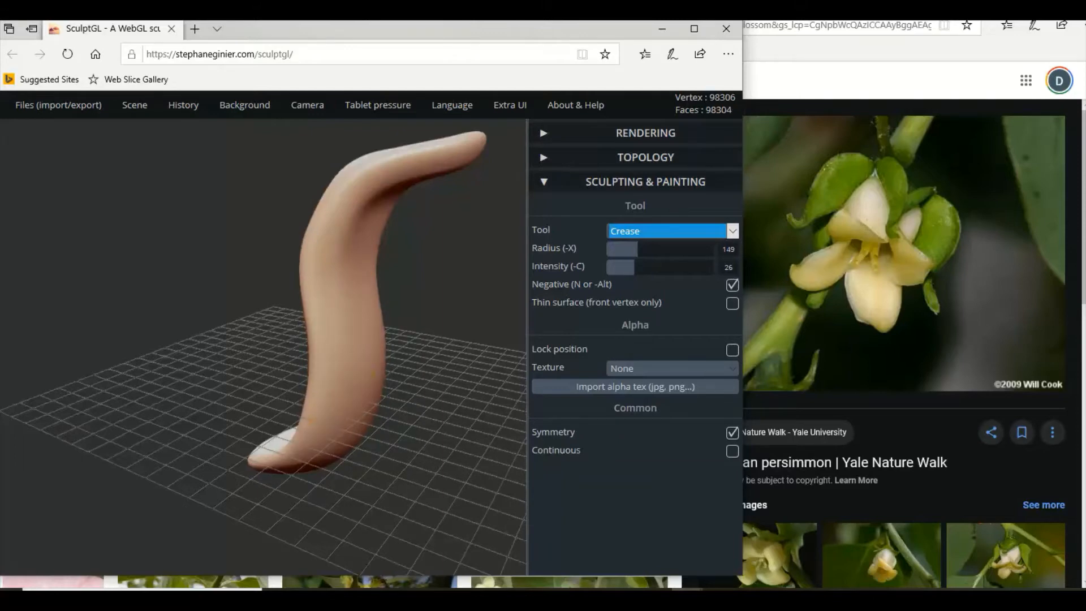
mouse_move(307, 423)
mouse_down()
mouse_move(369, 379)
mouse_move(164, 378)
mouse_move(283, 397)
mouse_move(393, 205)
mouse_up()
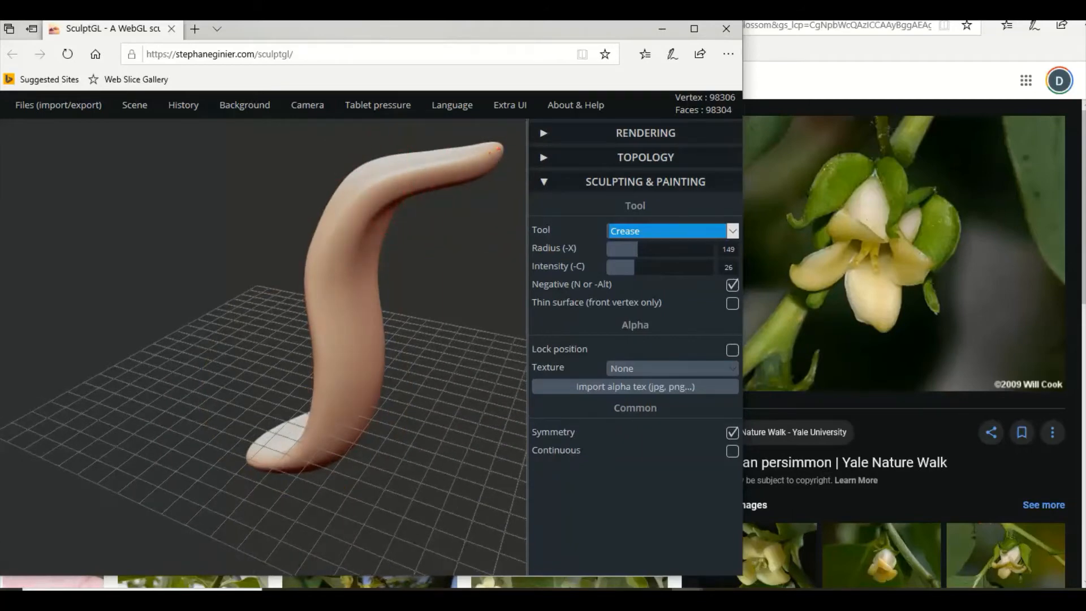
mouse_move(468, 159)
mouse_down()
mouse_move(378, 186)
mouse_move(322, 248)
mouse_up()
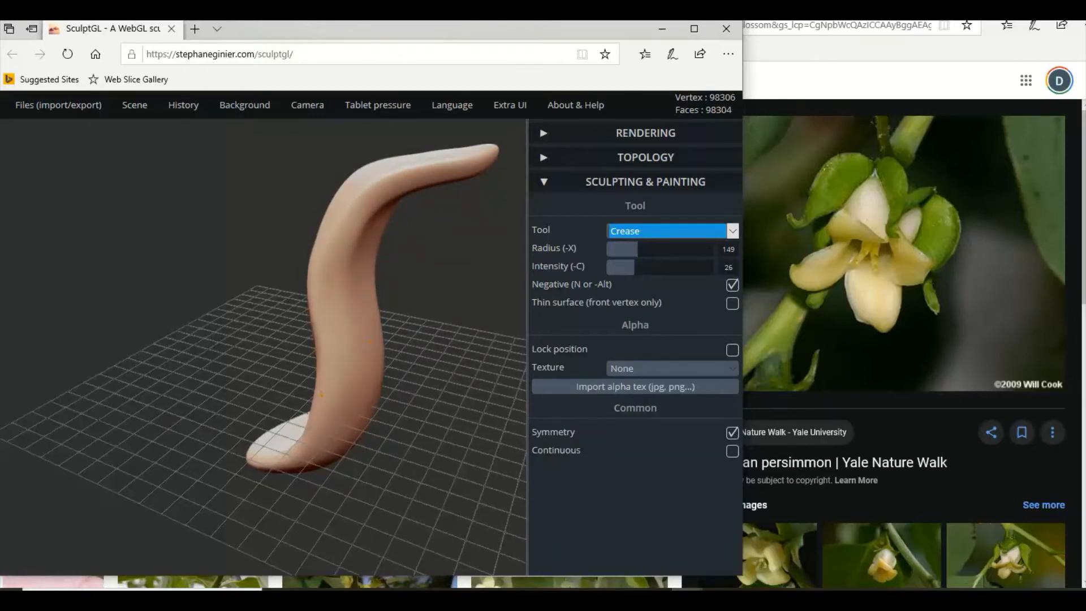
Undo the latest crease strokes and check the petal's shape from the front and the side.
drag(395, 382, 134, 321)
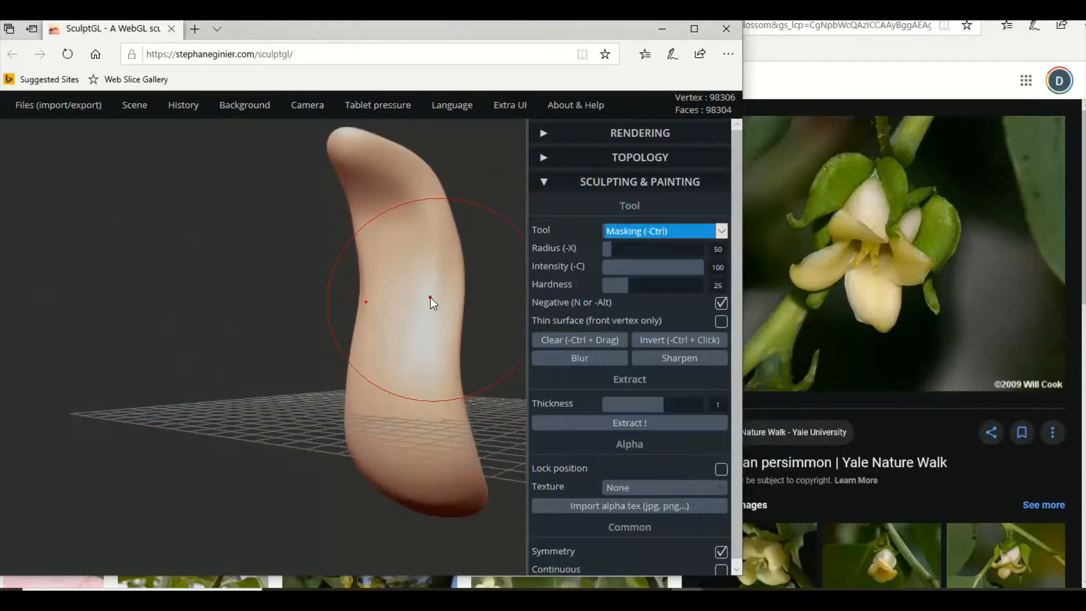
key(ctrl+z)
mouse_move(477, 310)
mouse_down()
mouse_move(514, 322)
mouse_move(461, 278)
mouse_move(511, 280)
mouse_move(206, 273)
mouse_up()
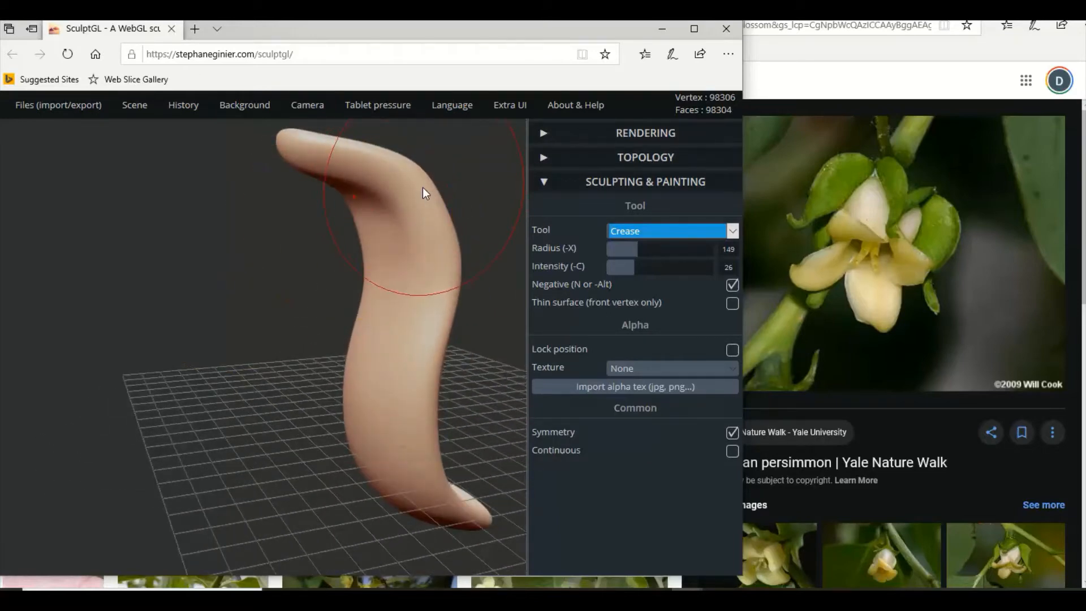
mouse_move(396, 199)
right_down()
mouse_move(395, 223)
mouse_move(351, 230)
mouse_move(534, 221)
right_up()
mouse_move(375, 235)
right_down()
mouse_move(454, 228)
mouse_move(378, 232)
mouse_move(348, 221)
right_up()
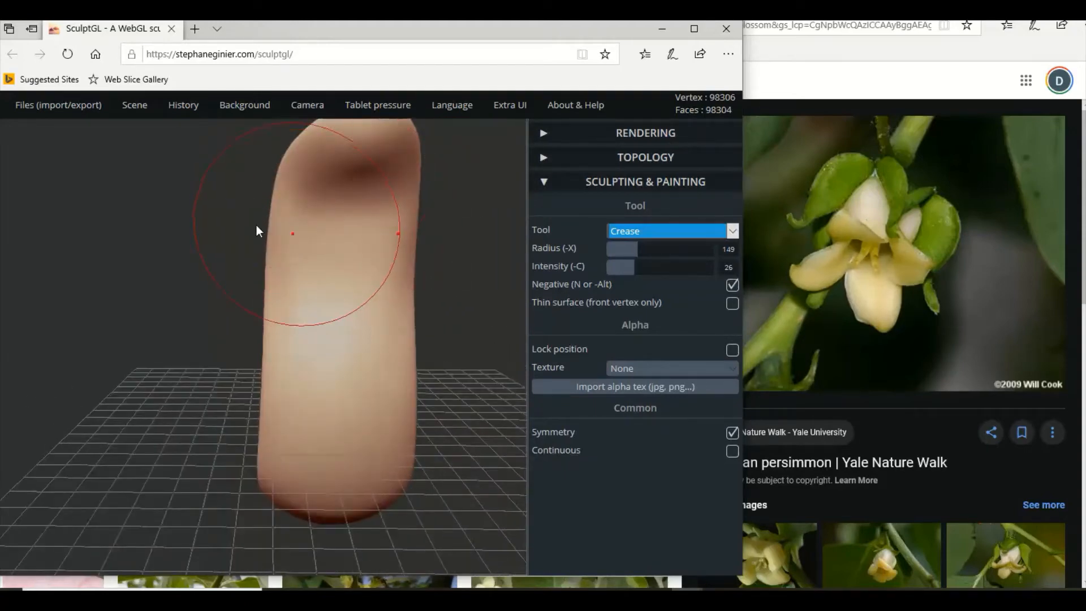
right_drag(212, 225, 248, 225)
key(ctrl+z)
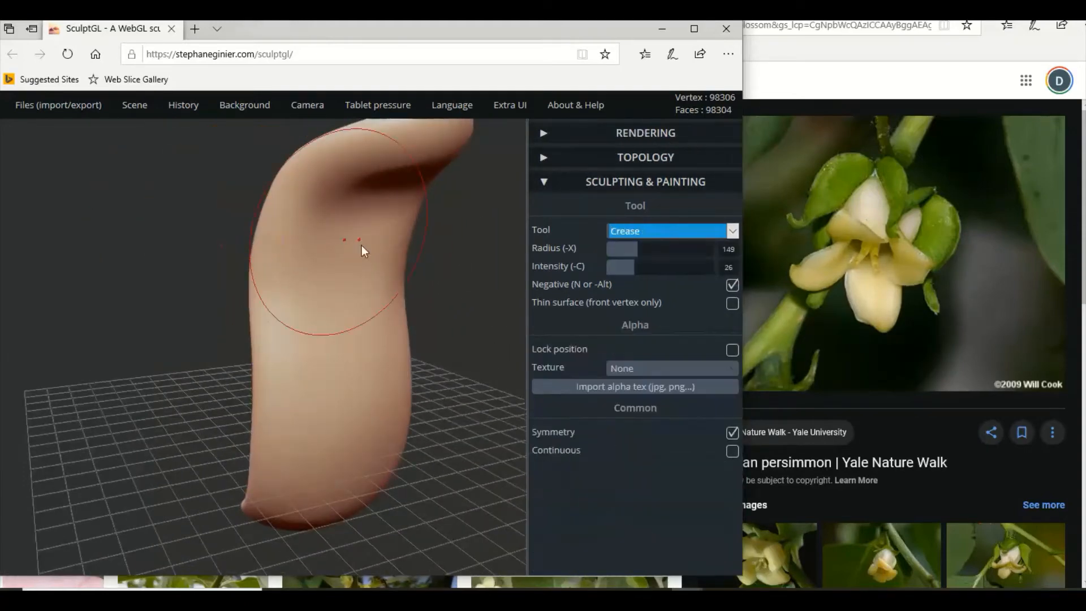
mouse_move(362, 246)
right_down()
mouse_move(154, 249)
mouse_move(304, 254)
right_up()
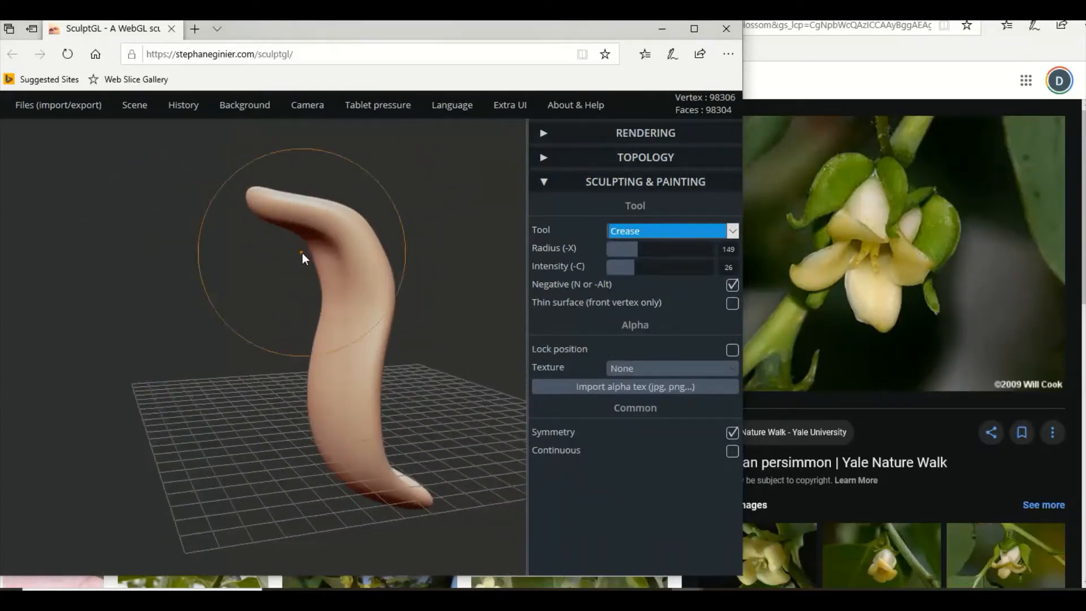
Switch to the Move tool, set its radius to 60, and nudge the outer side of the petal's upper bend.
click(619, 233)
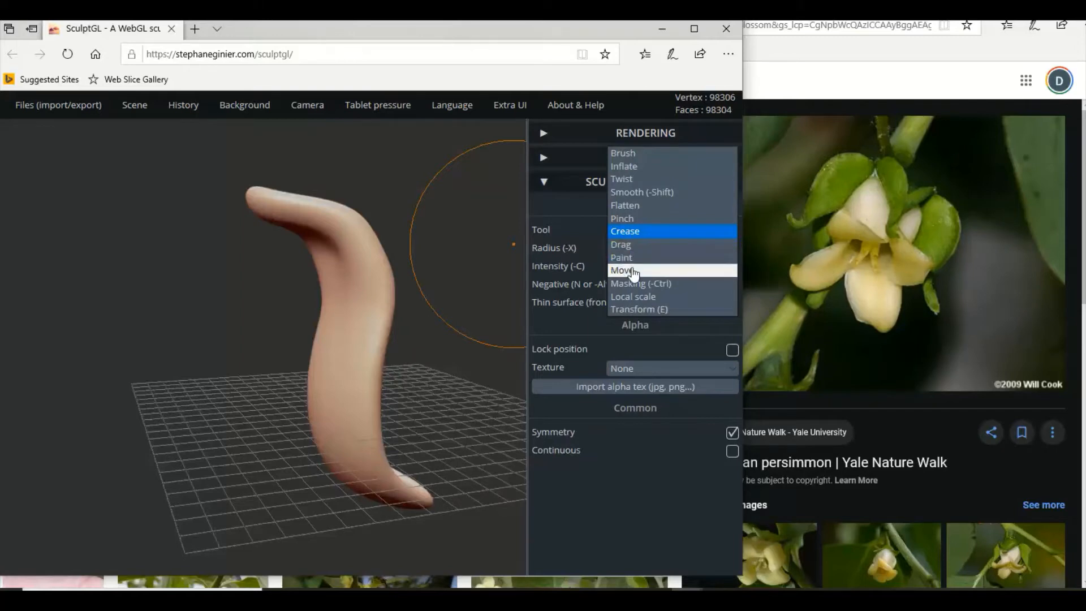
click(626, 271)
drag(637, 251, 616, 250)
mouse_move(381, 249)
mouse_down()
mouse_move(389, 245)
mouse_move(361, 220)
mouse_up()
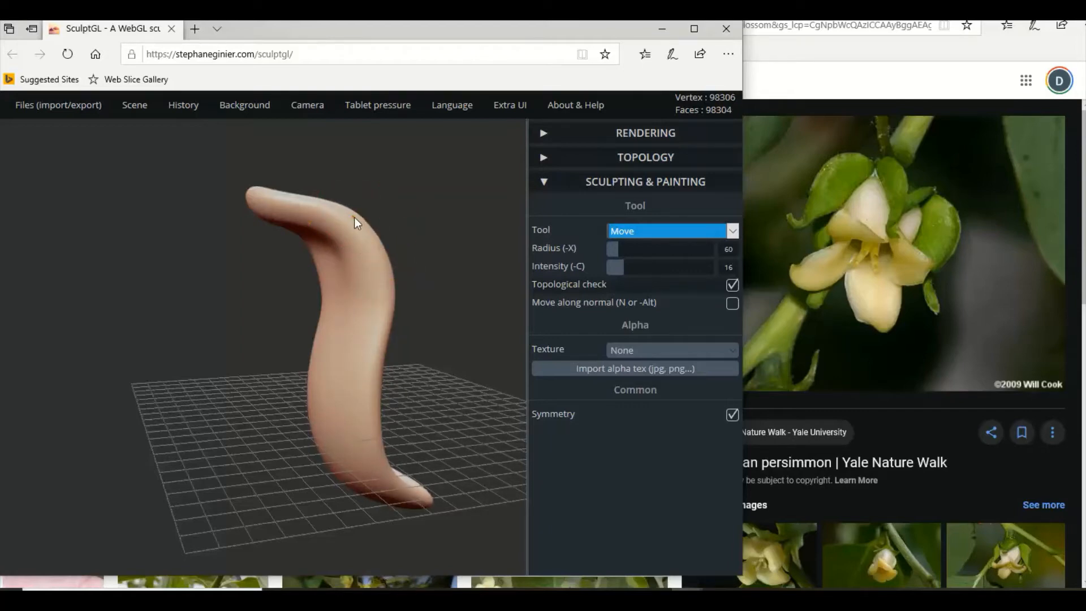
Examine the petal's upper bend and inner face from the side and the front at different distances.
drag(427, 276, 361, 266)
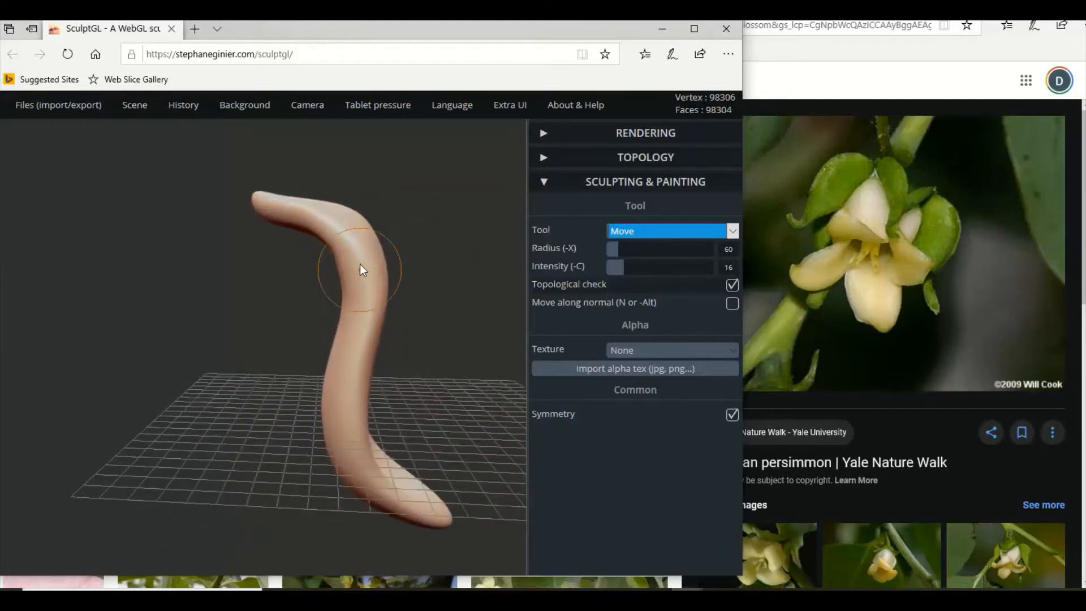
scroll(327, 249, up, 1)
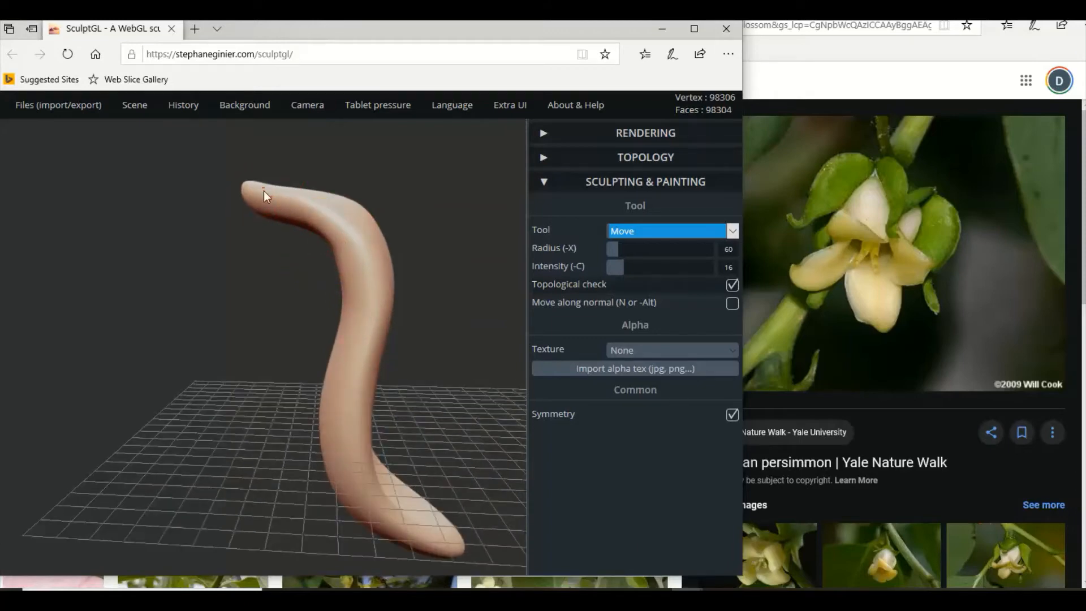
scroll(418, 342, down, 2)
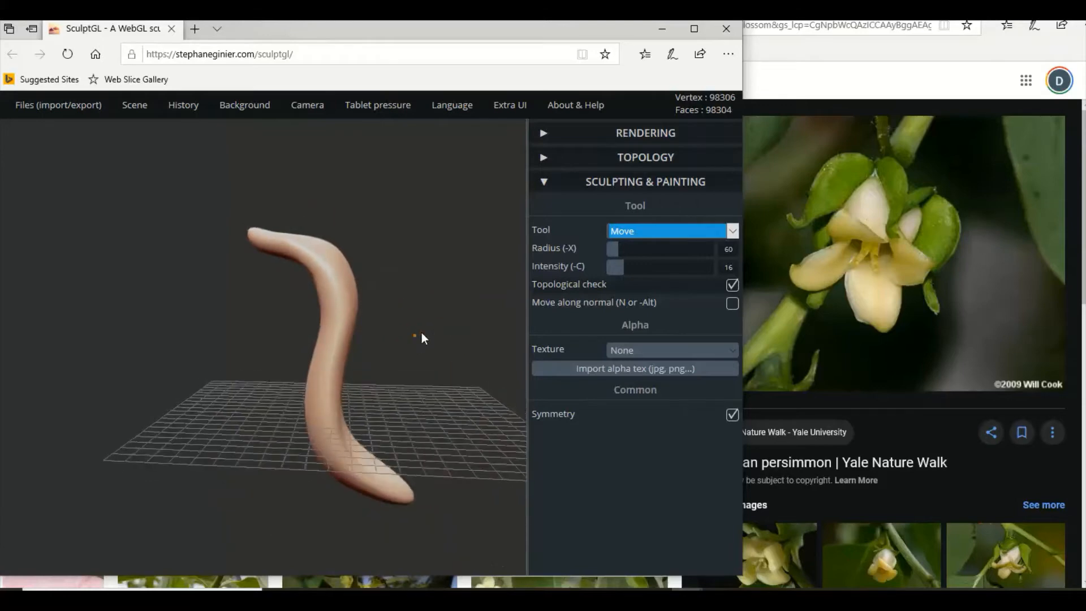
drag(422, 338, 314, 289)
scroll(314, 289, up, 2)
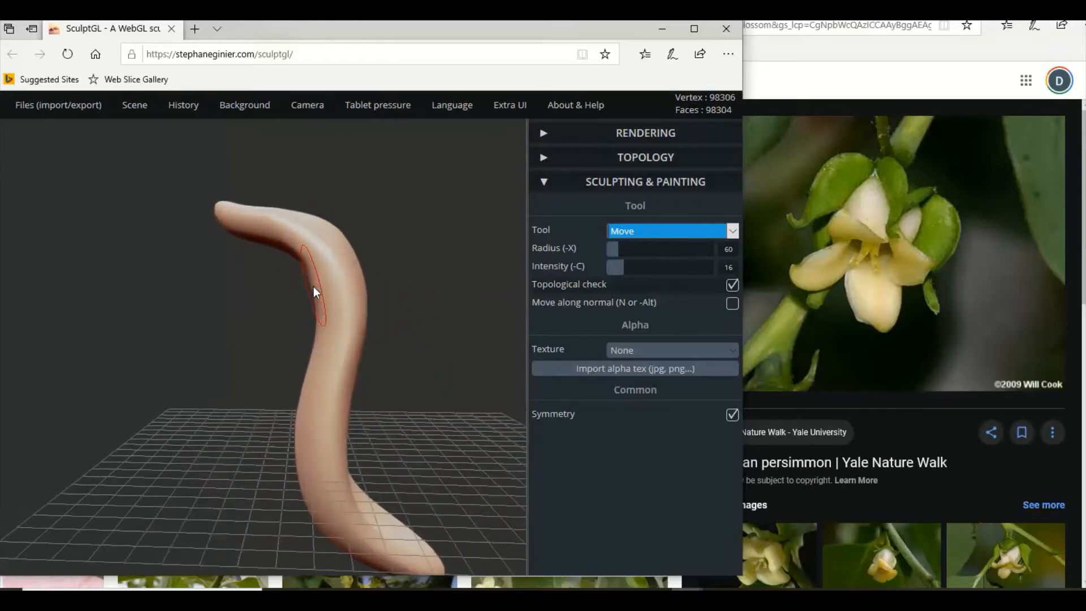
scroll(326, 284, up, 1)
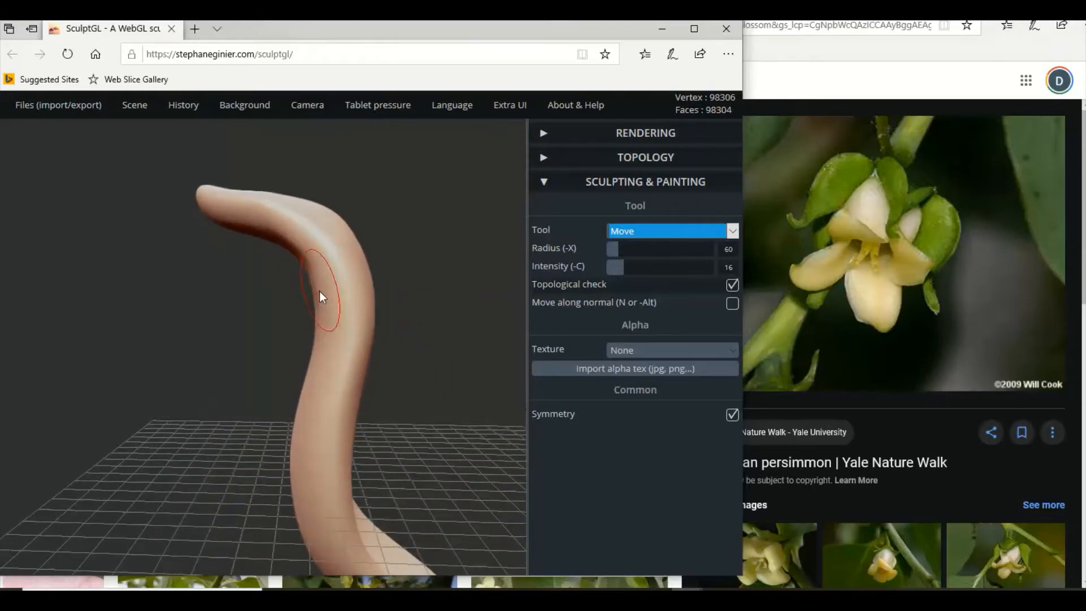
right_drag(338, 291, 473, 288)
right_drag(399, 294, 480, 294)
right_drag(351, 246, 342, 206)
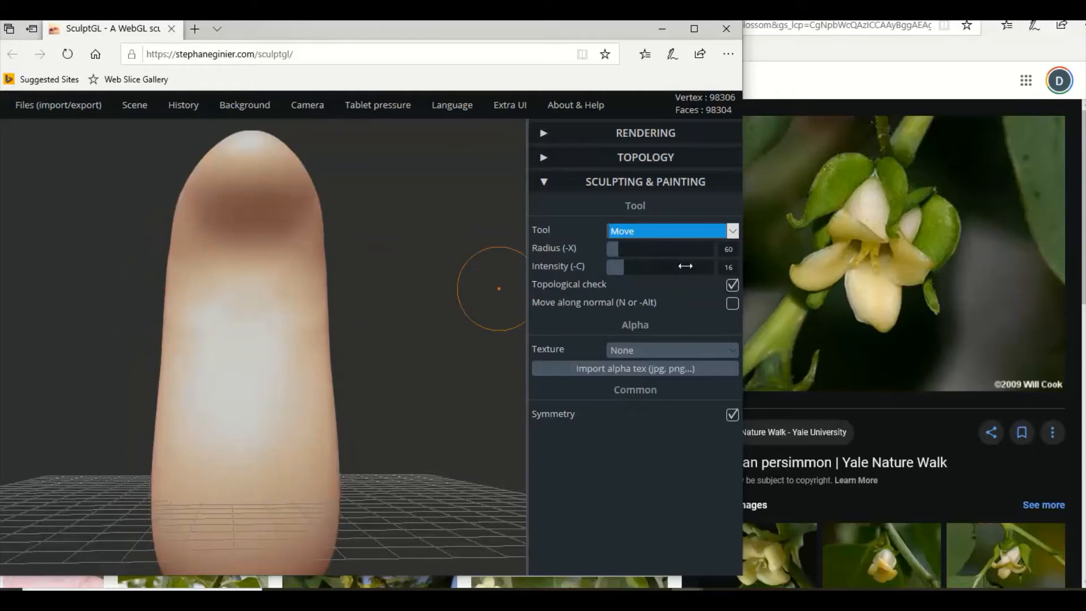
Switch to the Smooth tool and smooth the petal's upper bend and side edge.
click(688, 238)
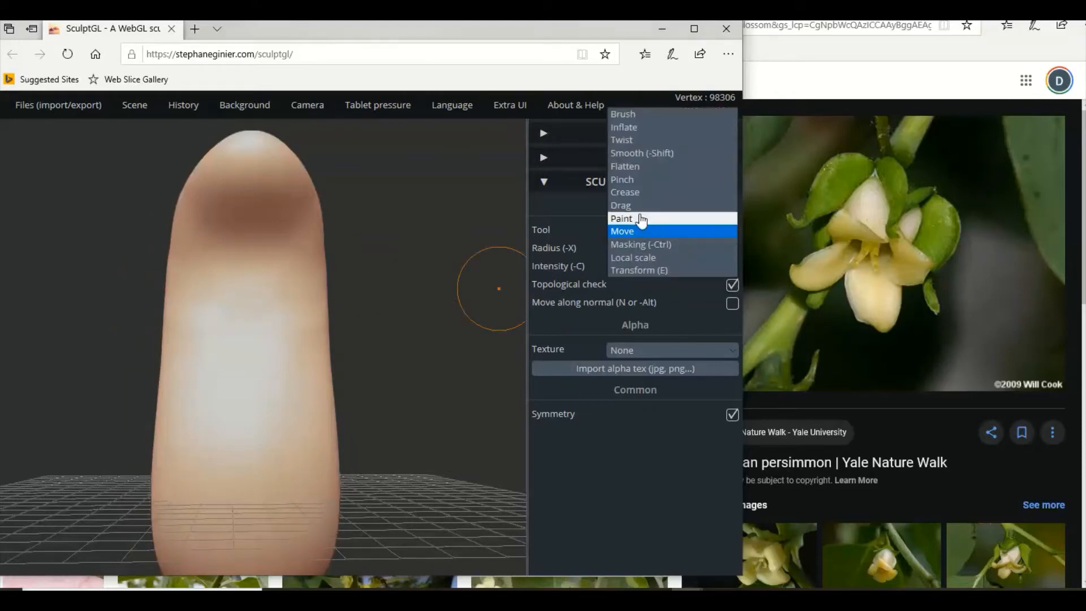
click(637, 155)
scroll(174, 294, down, 2)
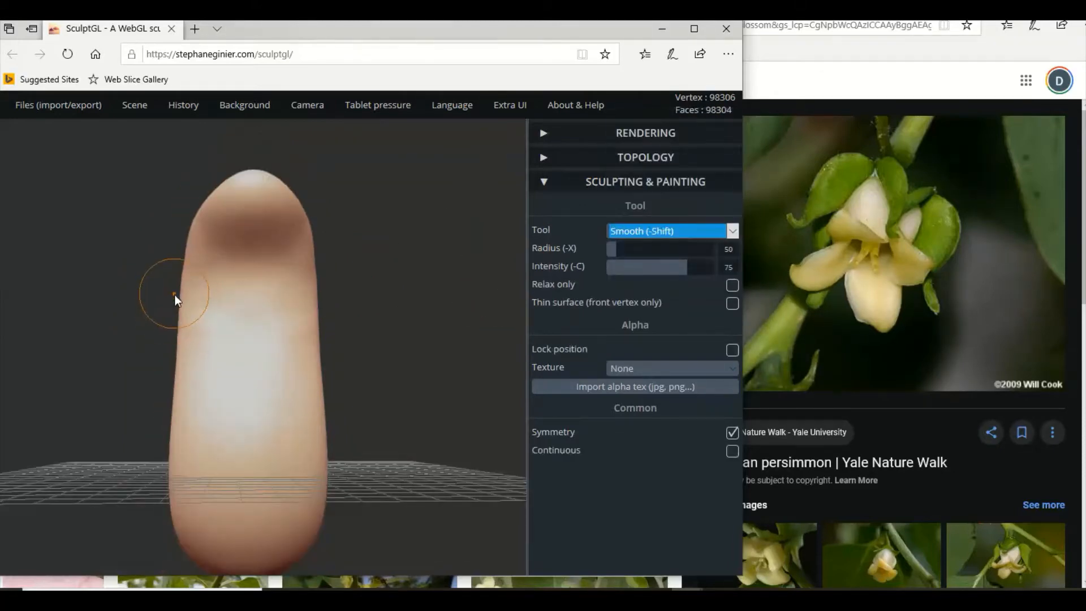
drag(174, 295, 283, 288)
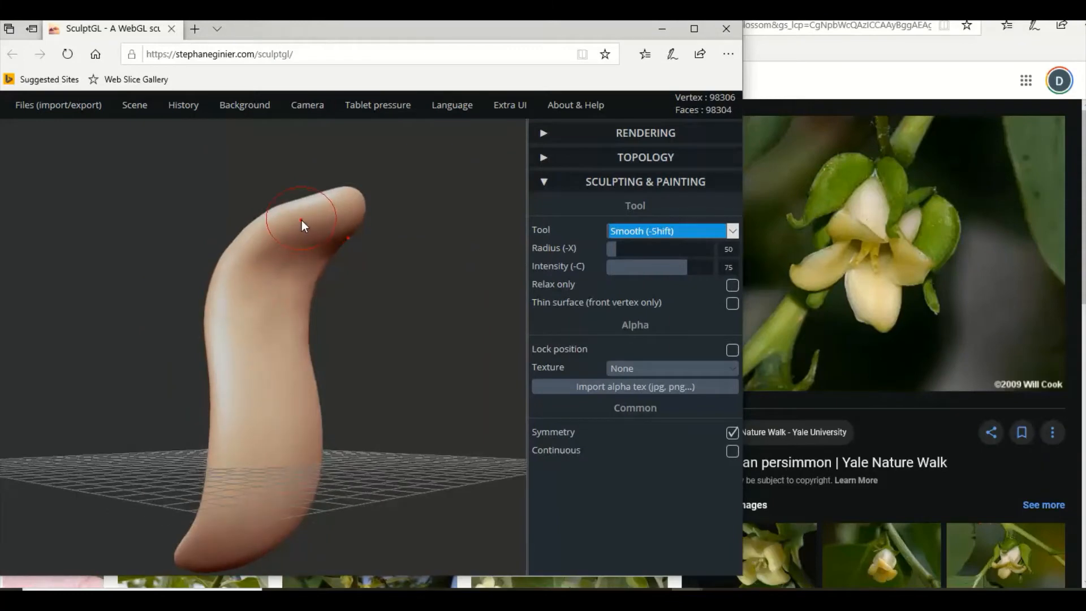
mouse_move(202, 325)
mouse_down()
mouse_move(300, 329)
mouse_move(358, 254)
mouse_up()
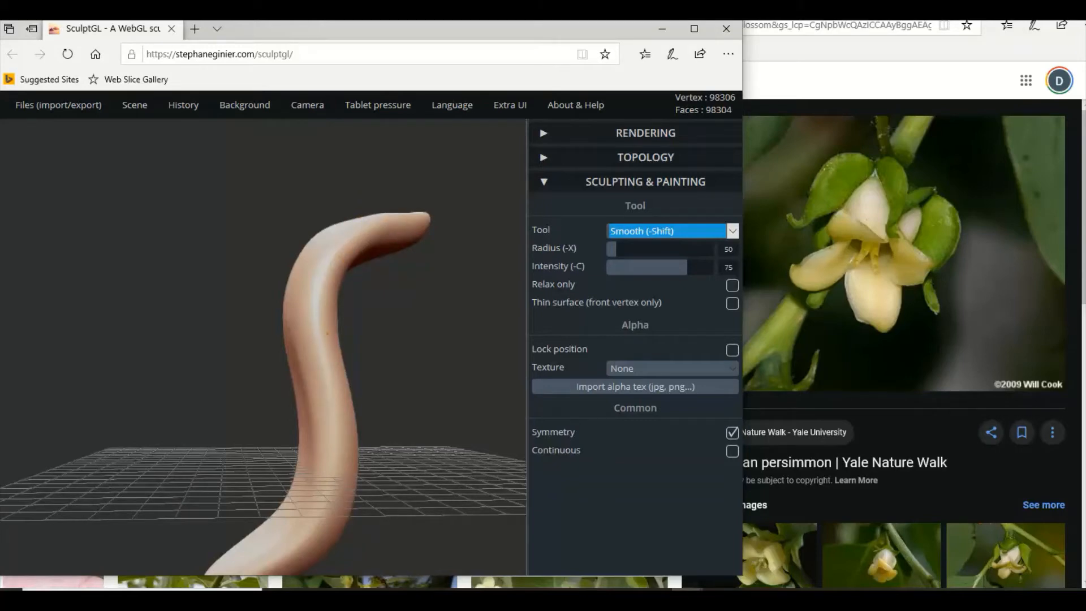
drag(358, 362, 247, 354)
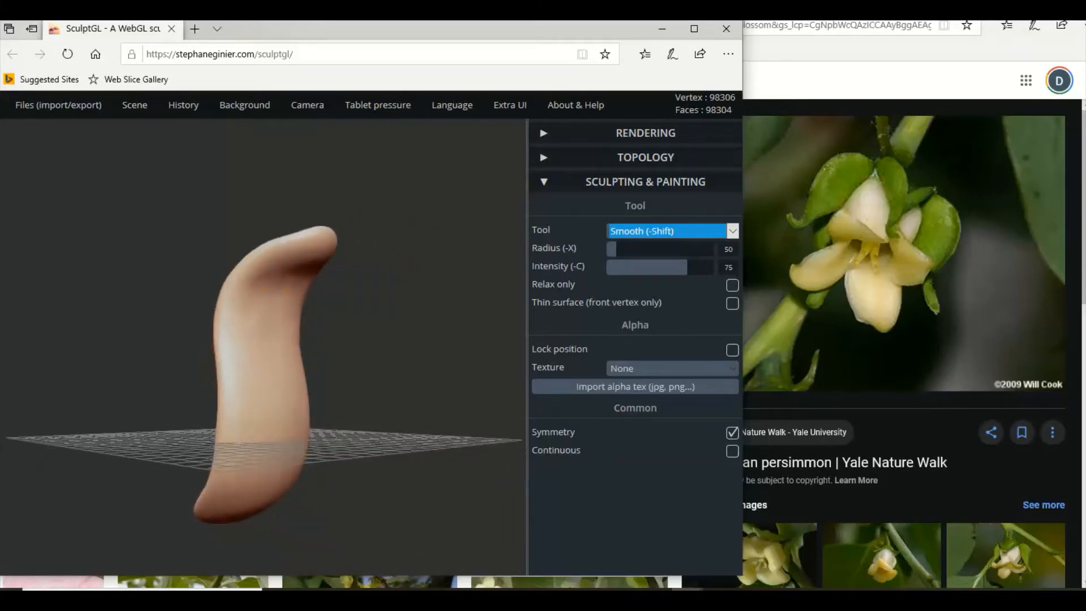
Smooth the petal's inner face and the rounded back of its upper end from several angles.
drag(247, 316, 247, 237)
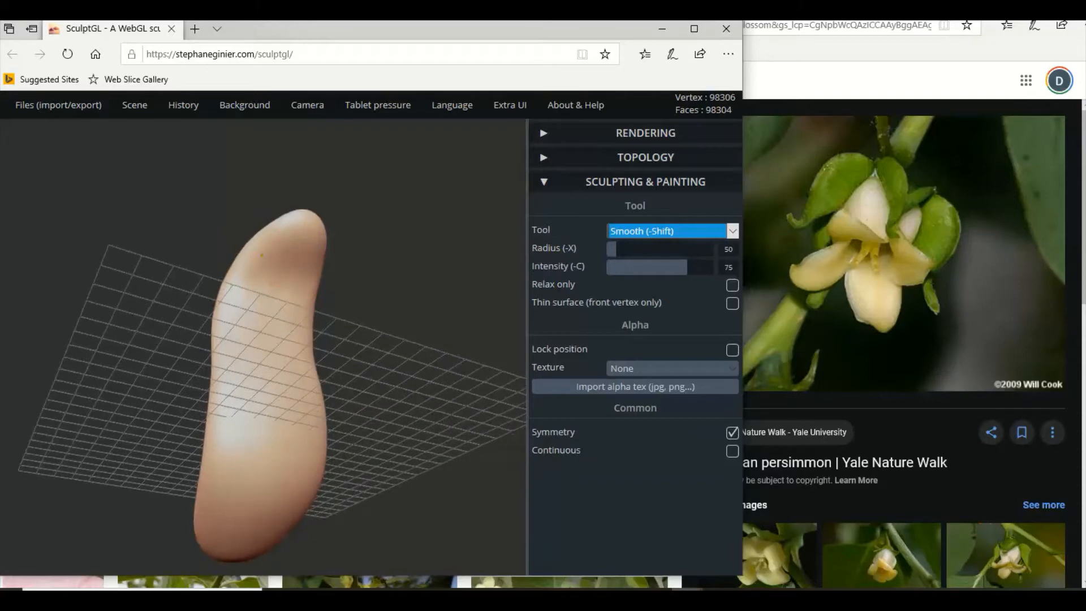
mouse_move(264, 303)
right_down()
mouse_move(222, 331)
mouse_move(170, 322)
right_up()
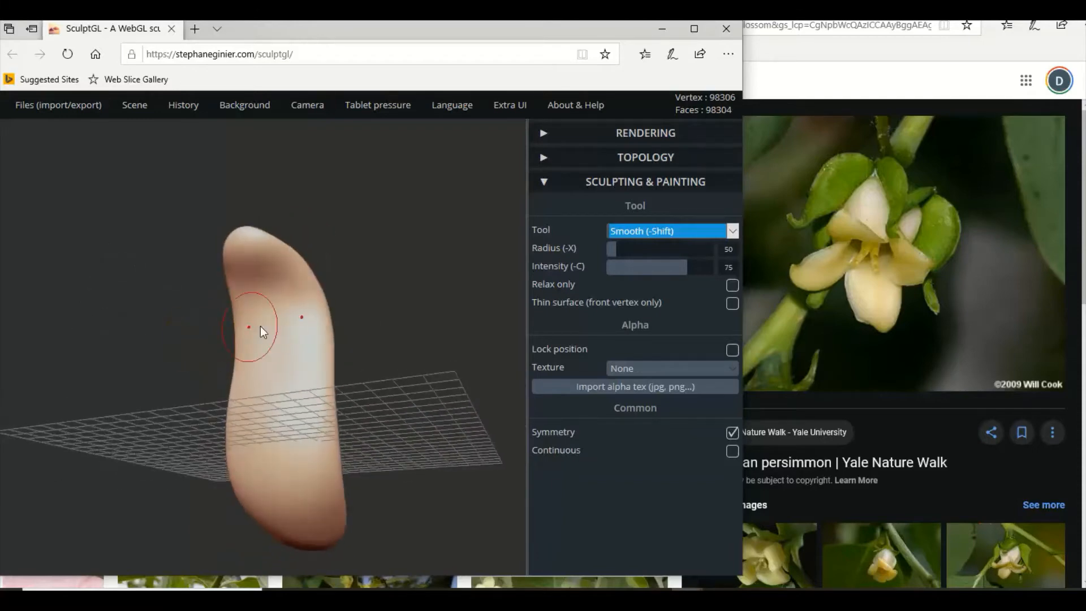
mouse_move(313, 304)
right_down()
mouse_move(210, 333)
mouse_move(257, 271)
mouse_move(228, 374)
mouse_move(288, 293)
mouse_move(276, 290)
mouse_move(307, 285)
right_up()
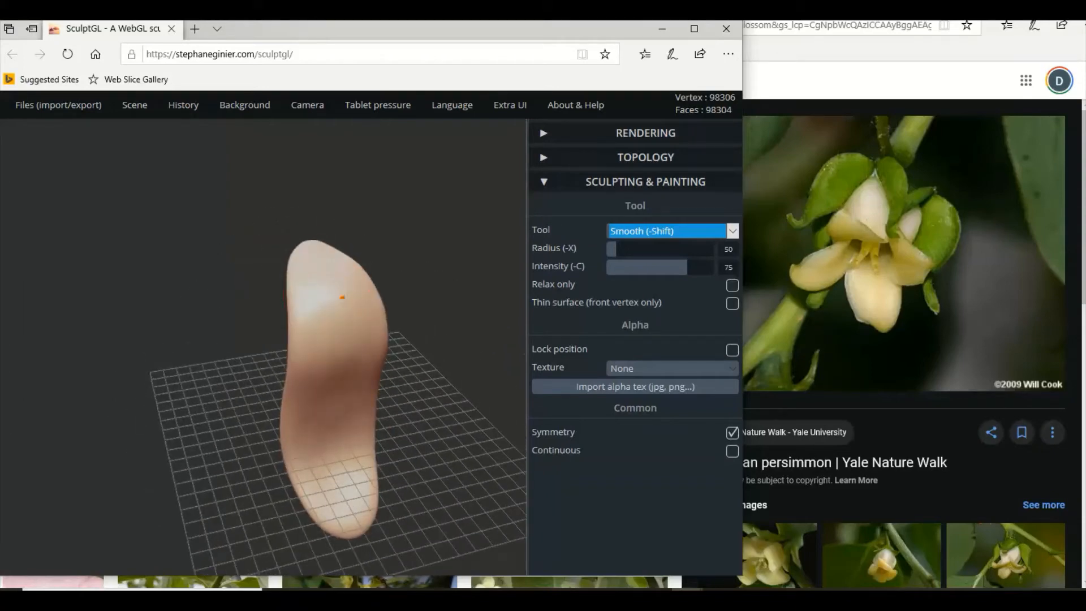
mouse_move(342, 333)
right_down()
mouse_move(258, 350)
mouse_move(392, 297)
right_up()
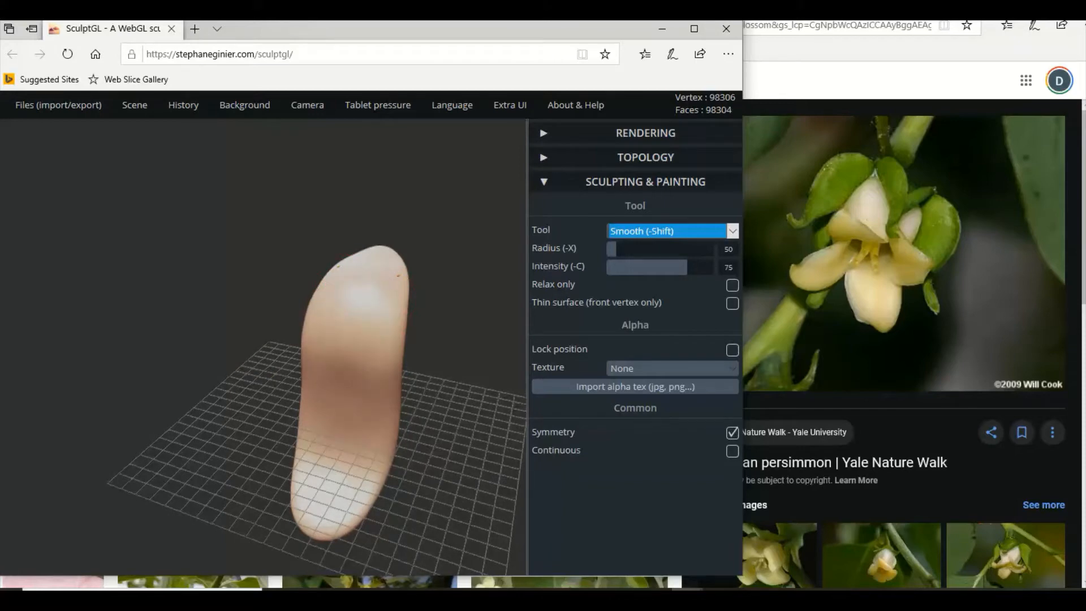
mouse_move(337, 280)
right_down()
mouse_move(383, 354)
mouse_move(216, 296)
mouse_move(160, 294)
mouse_move(283, 319)
mouse_move(351, 318)
right_up()
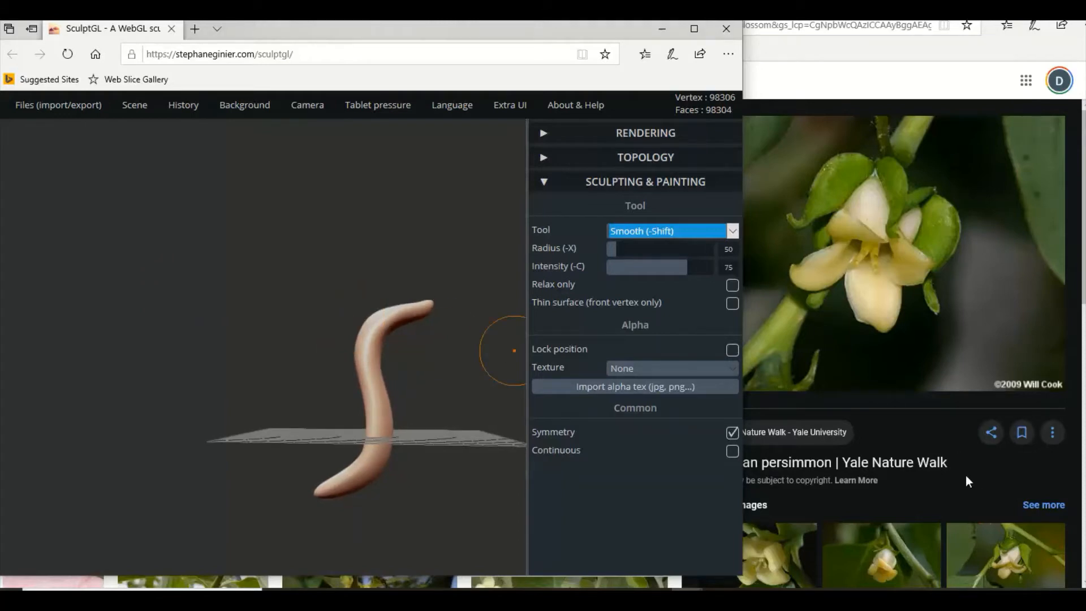
Switch to the Transform tool, duplicate the petal, and move the copy sideways clear of the original.
click(651, 241)
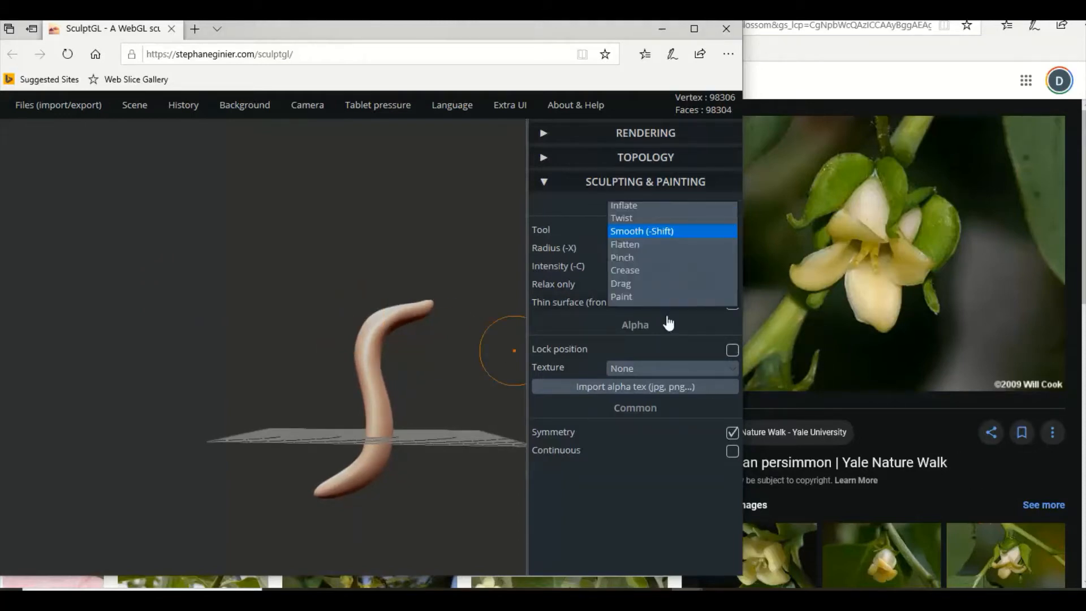
click(658, 351)
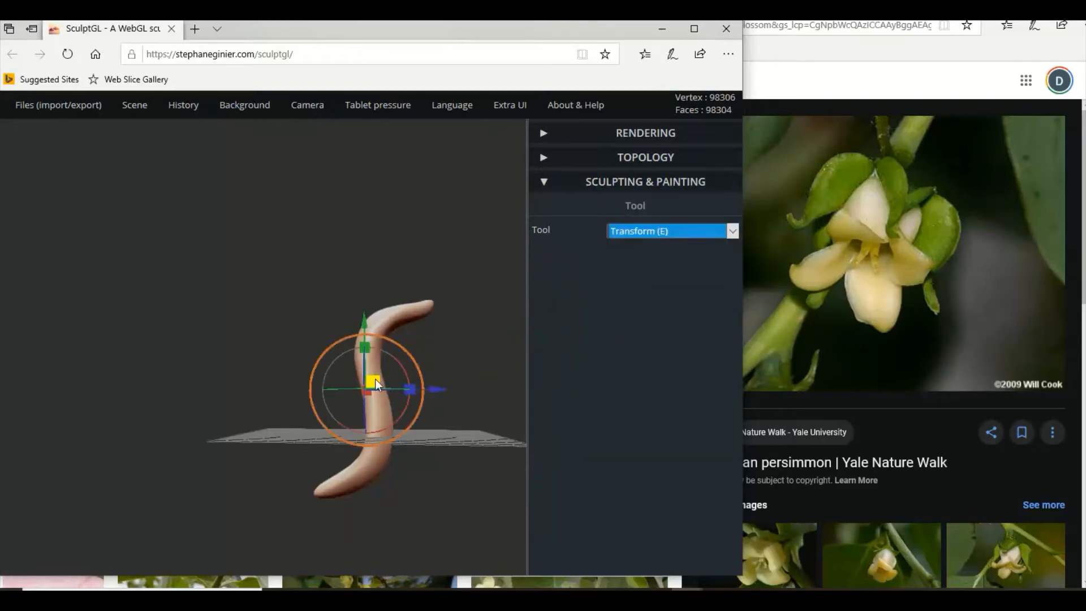
drag(366, 342, 445, 366)
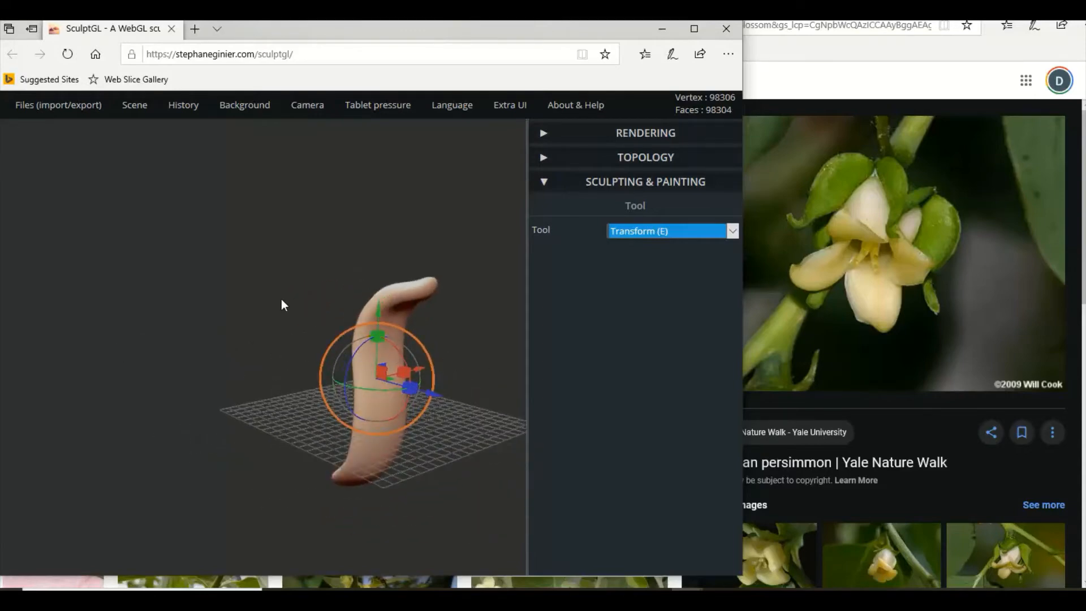
drag(281, 300, 470, 378)
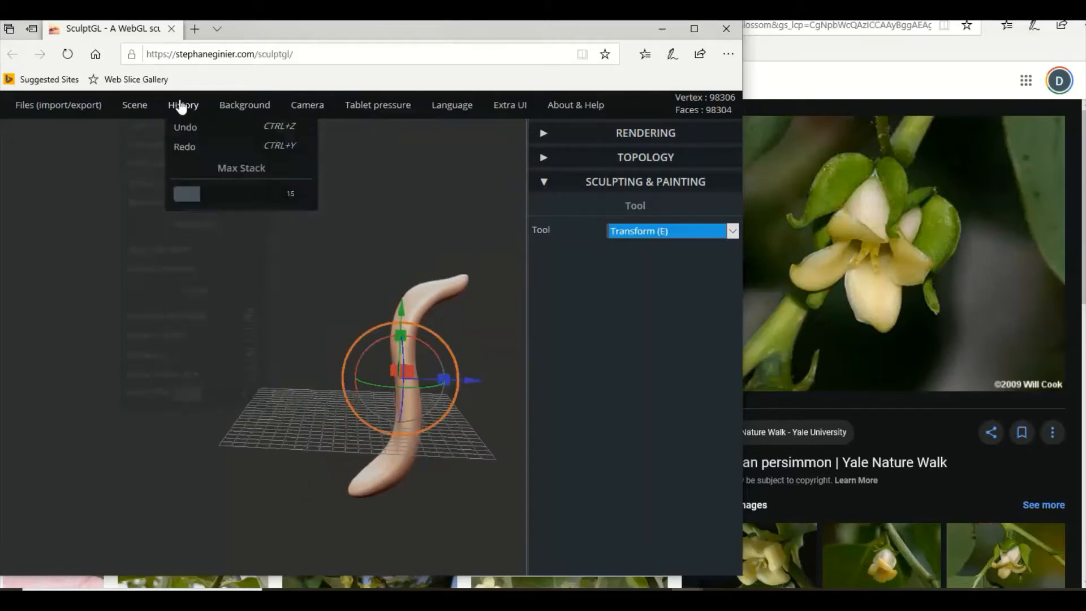
mouse_move(129, 113)
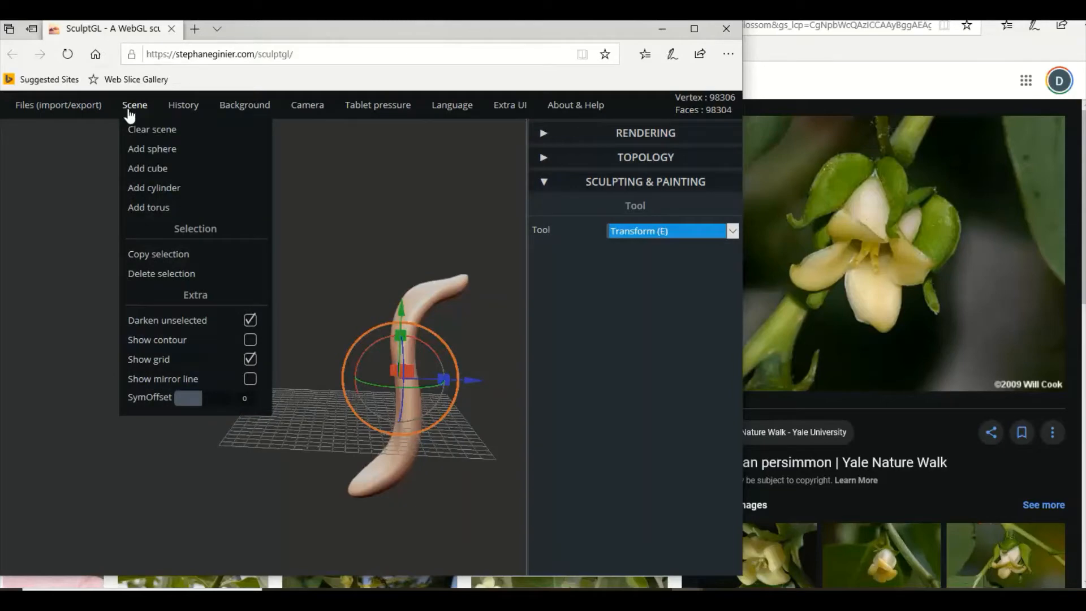
click(144, 256)
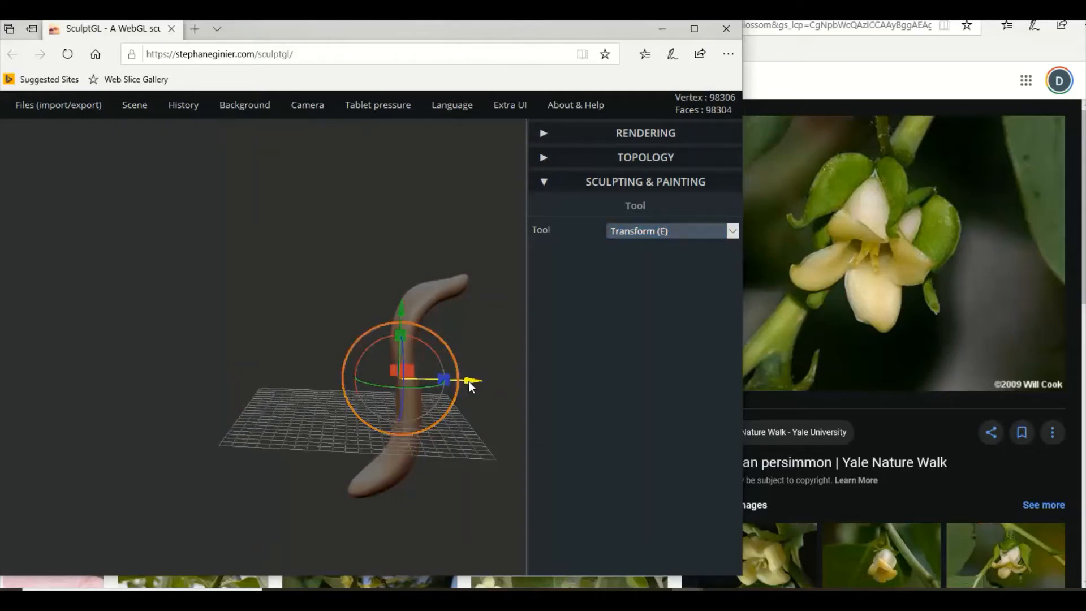
drag(470, 381, 389, 368)
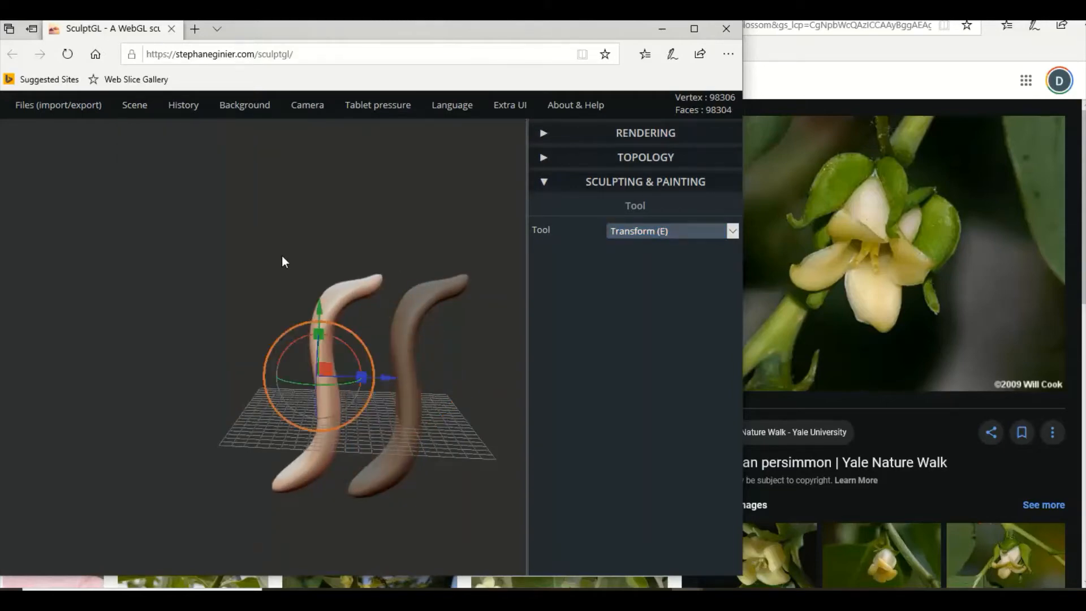
Rotate the copied petal a half turn about its vertical axis so its tip curves away from the original petal.
mouse_move(282, 256)
mouse_down()
mouse_move(274, 236)
mouse_move(287, 256)
mouse_up()
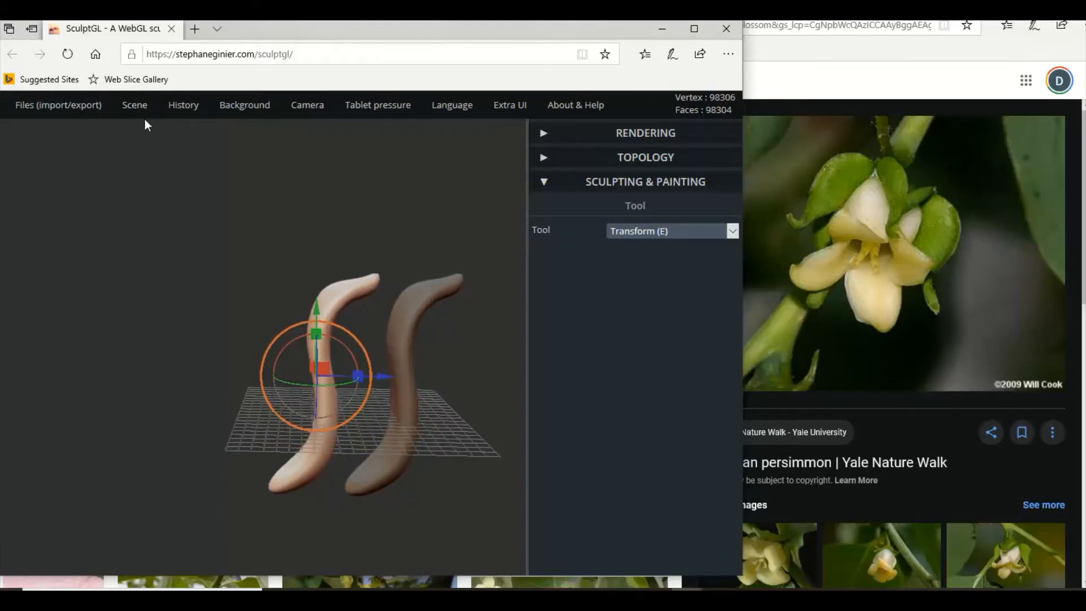
mouse_move(136, 112)
drag(379, 206, 124, 362)
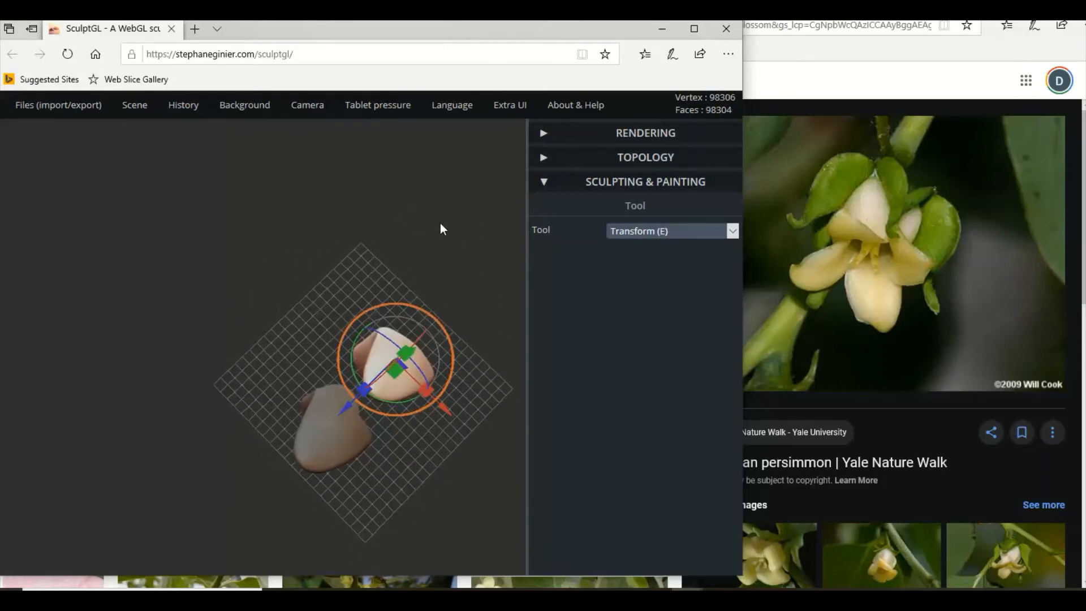
drag(442, 228, 461, 261)
drag(428, 203, 320, 274)
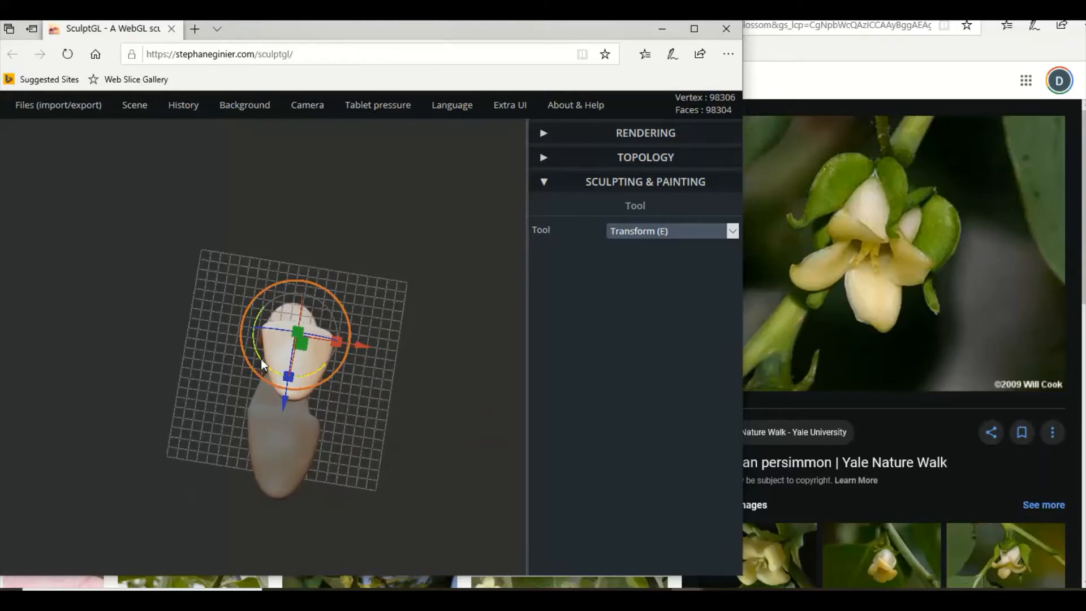
drag(260, 359, 358, 293)
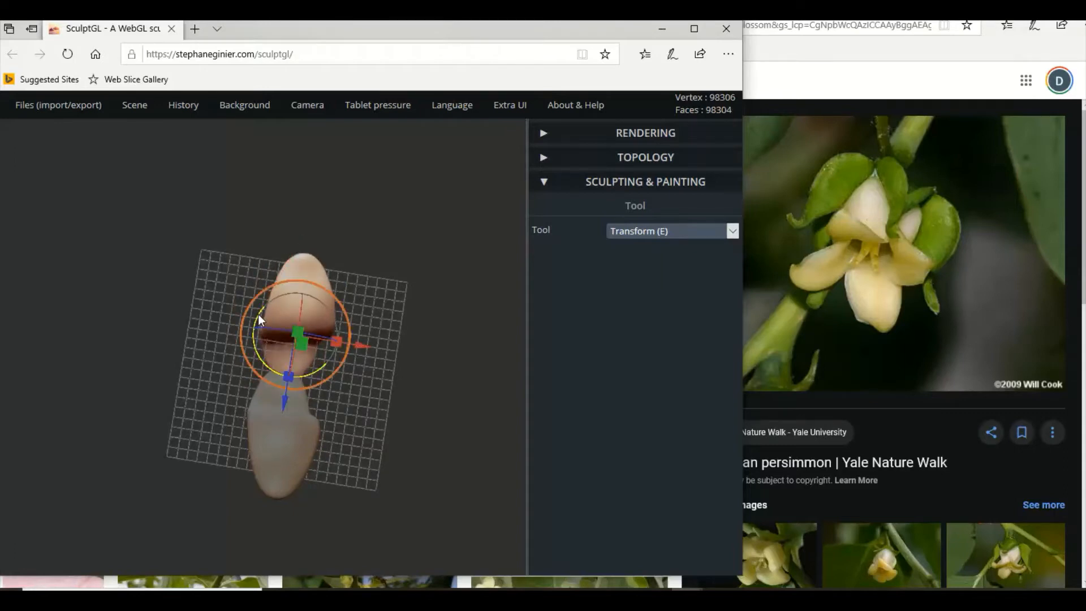
drag(258, 314, 263, 308)
Shift the copied petal slightly outward so the bases of the two opposing petals just meet.
drag(369, 335, 199, 200)
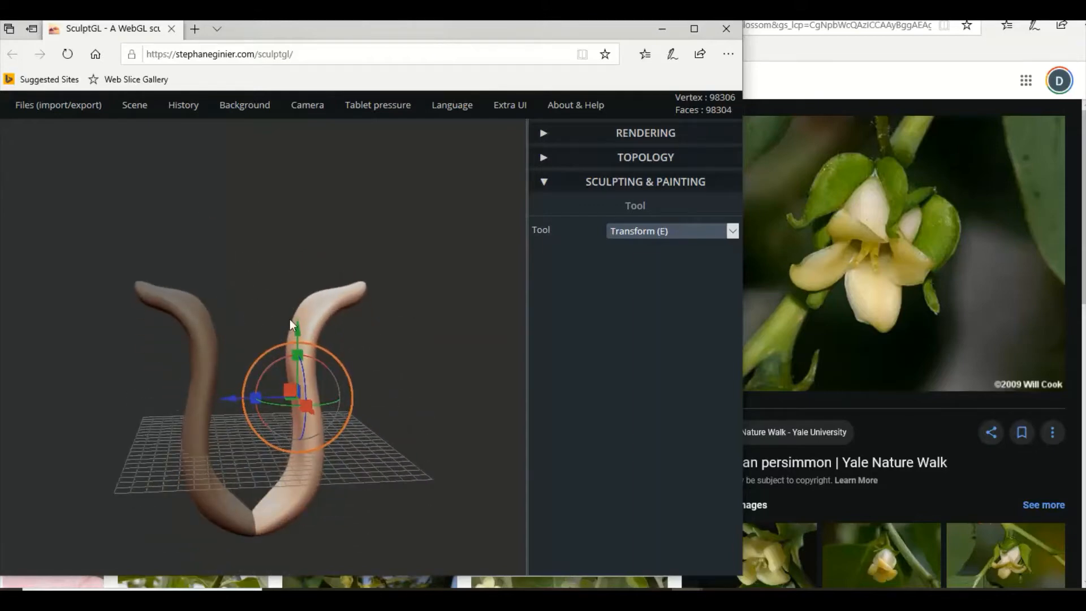
drag(409, 434, 402, 404)
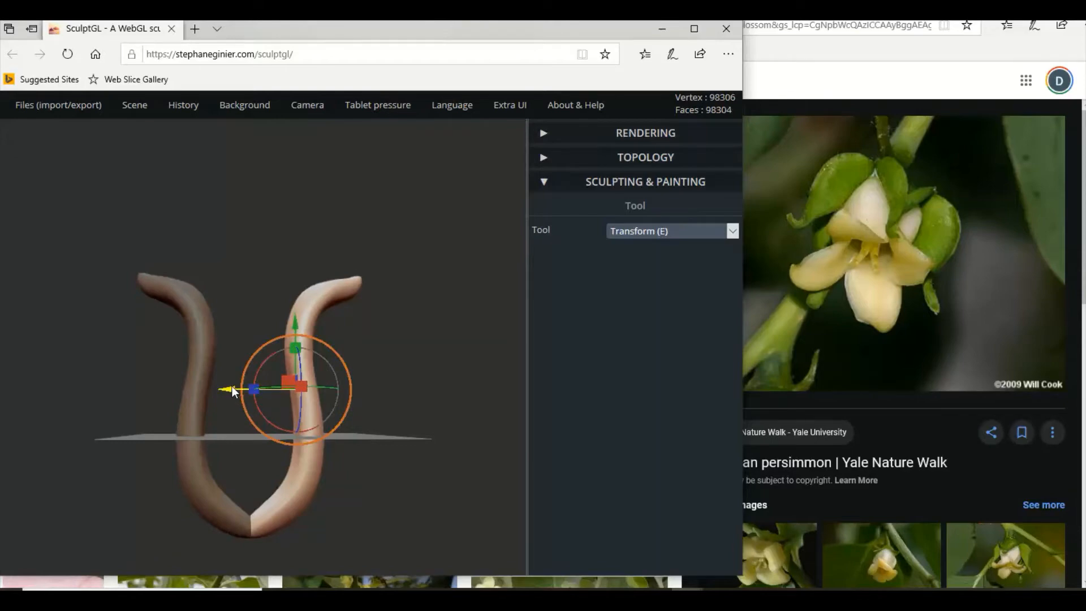
drag(232, 388, 244, 389)
drag(365, 423, 443, 447)
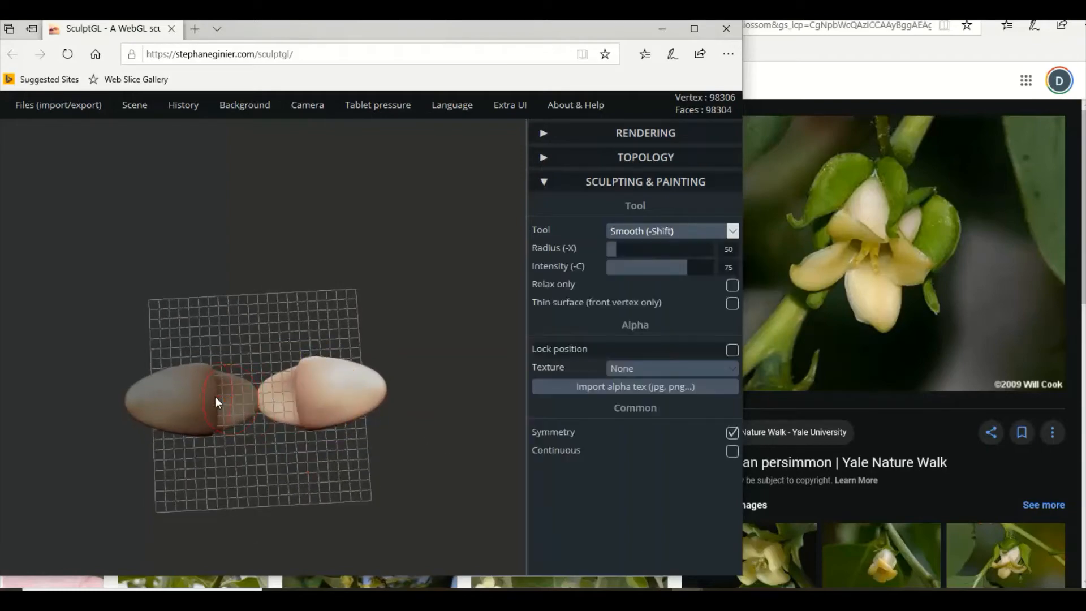
shift+click(214, 396)
mouse_move(130, 116)
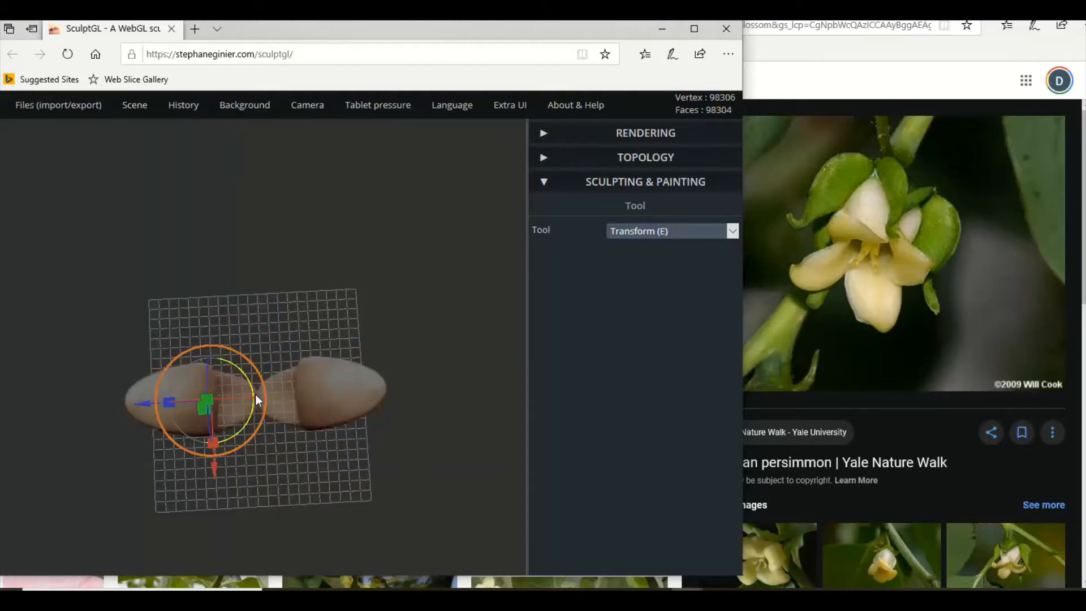
key(shift)
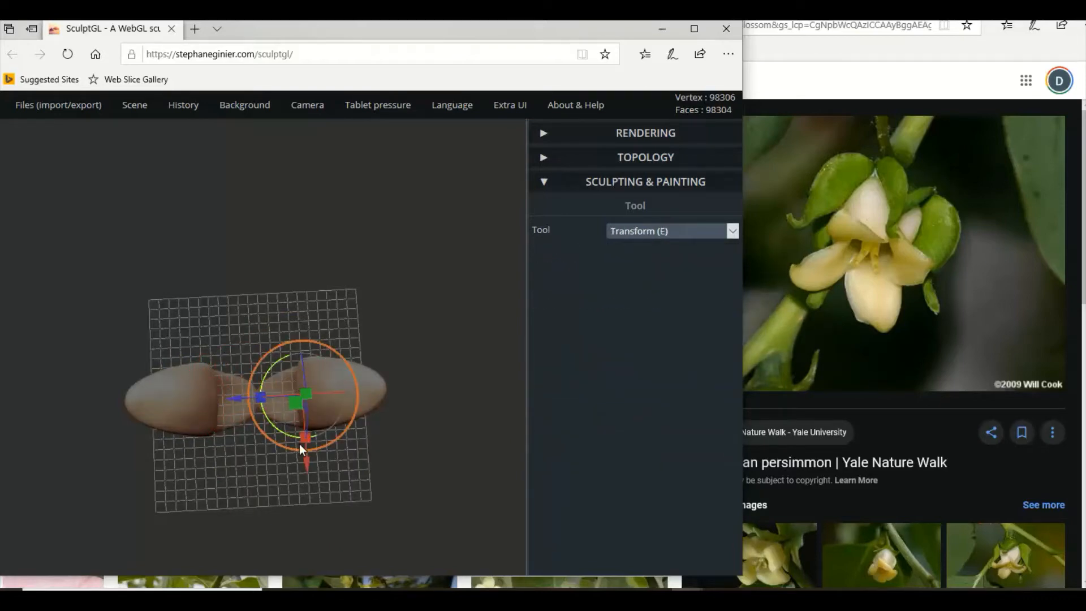
drag(308, 464, 306, 487)
key(ctrl+z)
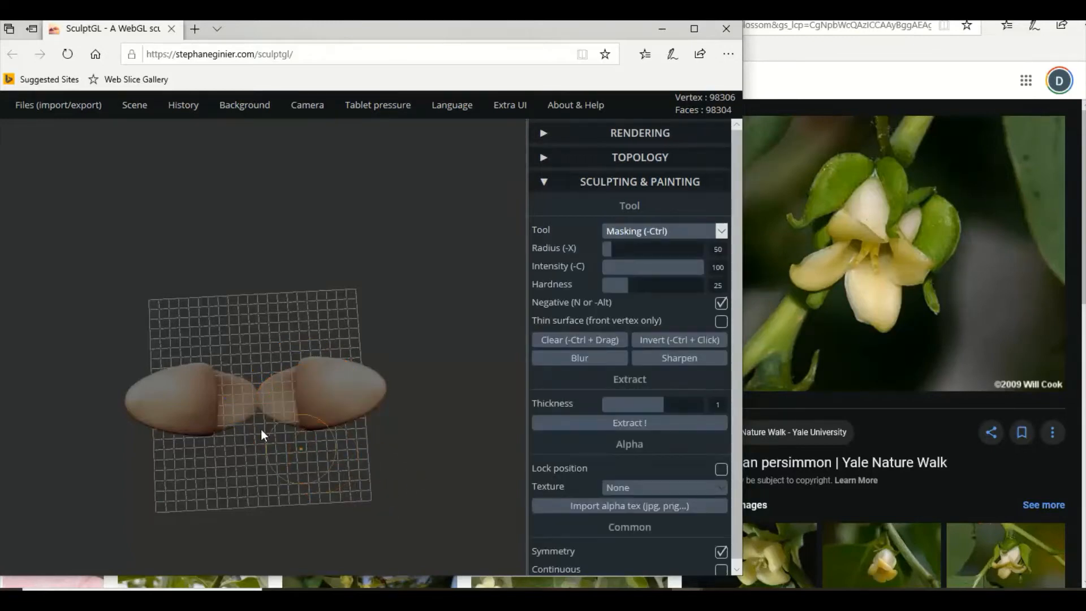
Duplicate both petals together, rotate the new pair a quarter turn about the vertical axis, and centre it on the original pair.
shift+click(192, 406)
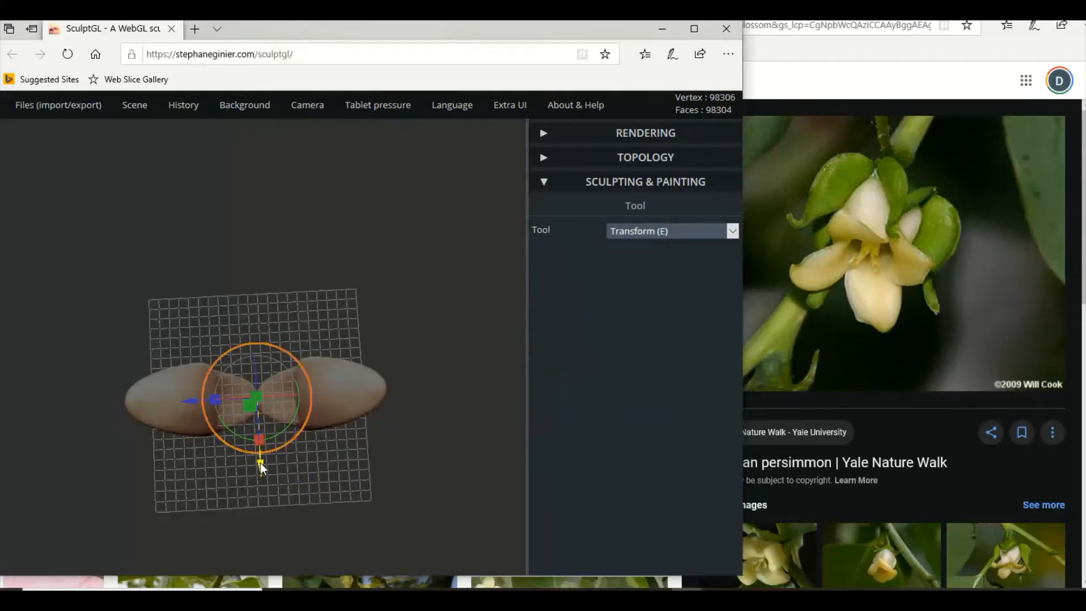
drag(260, 462, 266, 501)
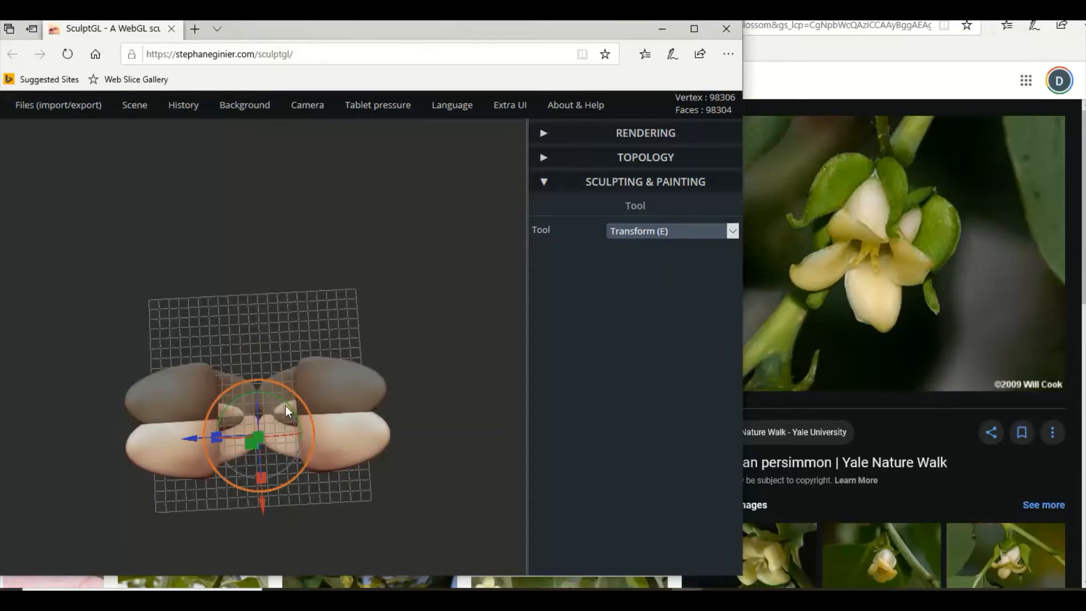
drag(286, 406, 237, 395)
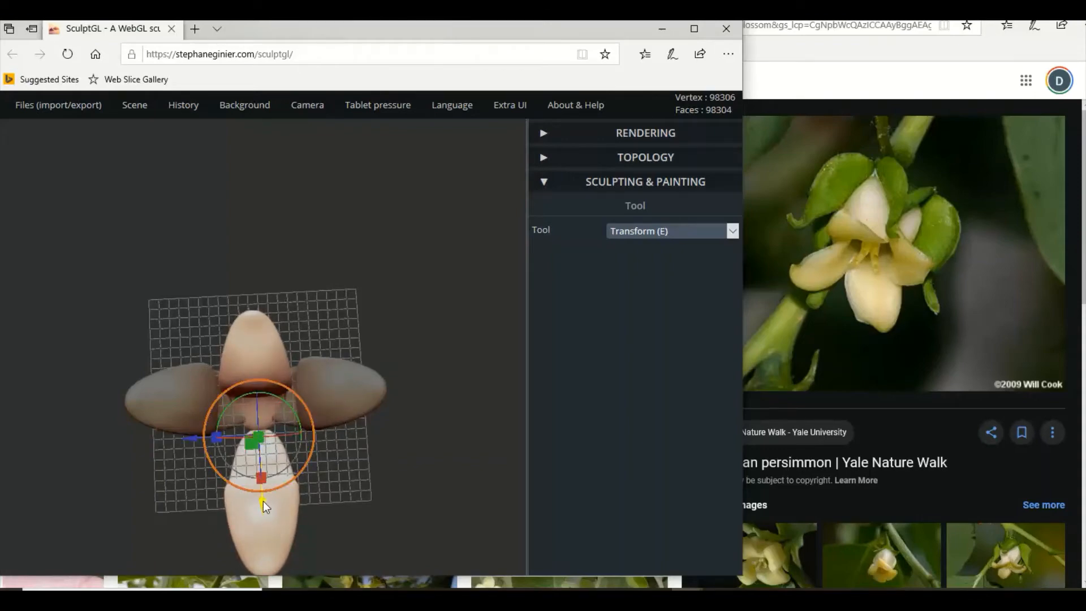
drag(263, 501, 259, 463)
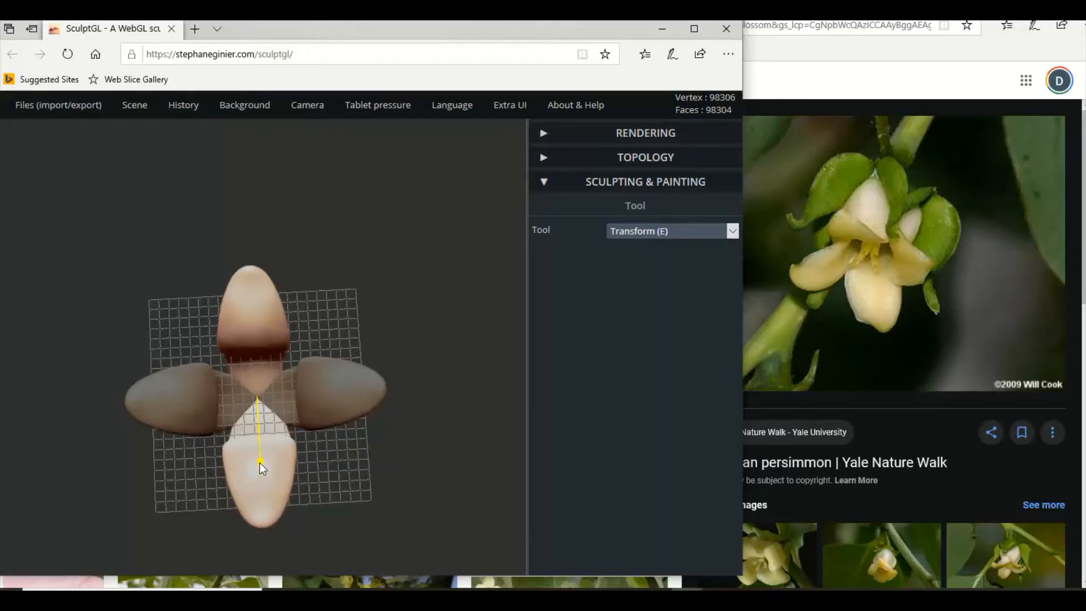
Examine the four petals from the side and open the related NC State University persimmon blossom photo for comparison.
drag(331, 464, 449, 313)
drag(357, 367, 417, 359)
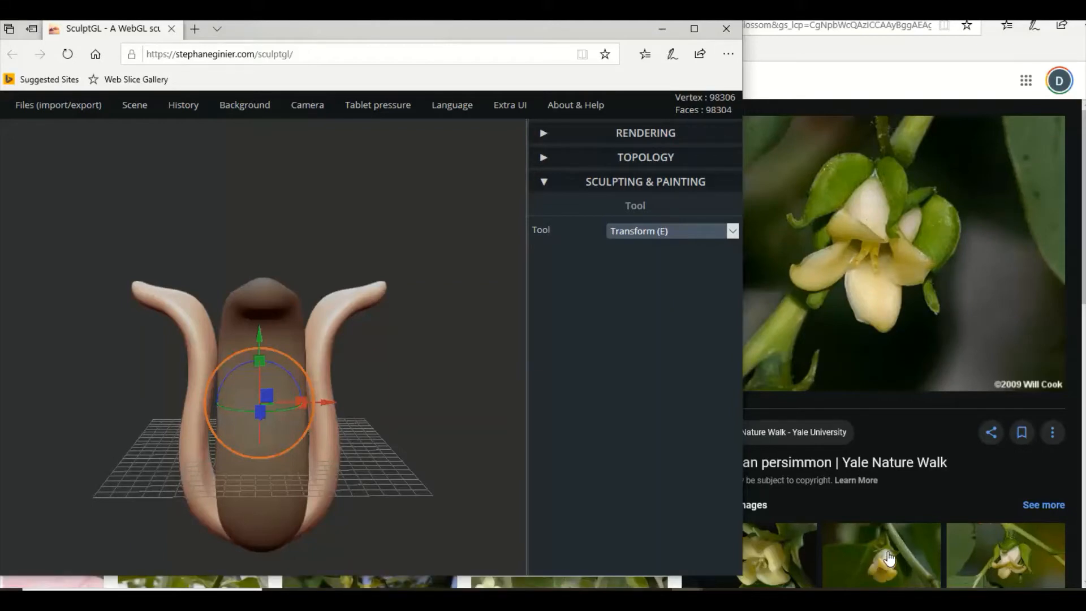
click(887, 569)
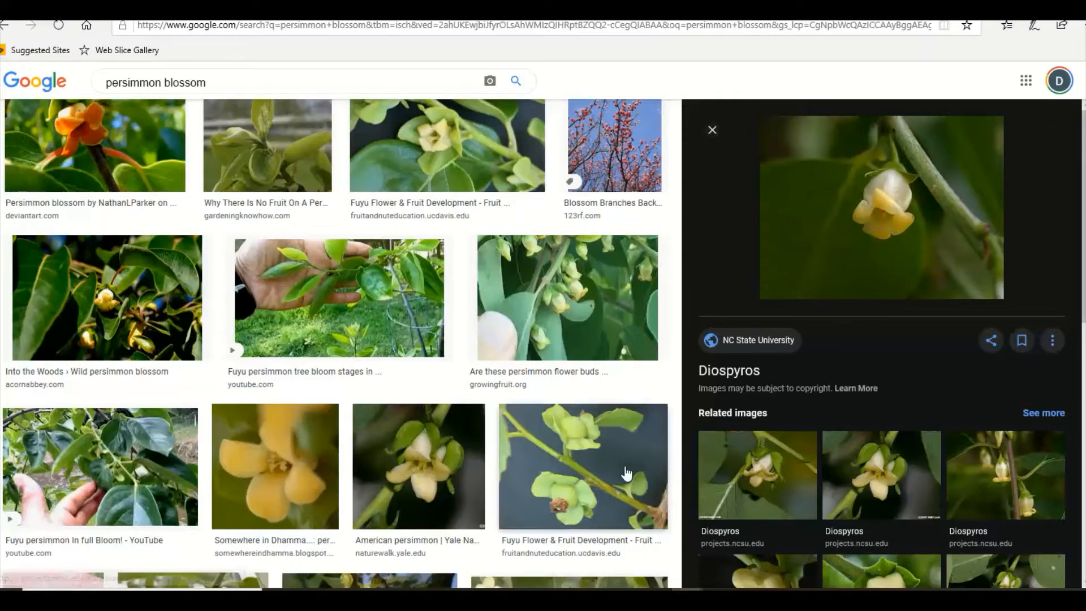
click(687, 599)
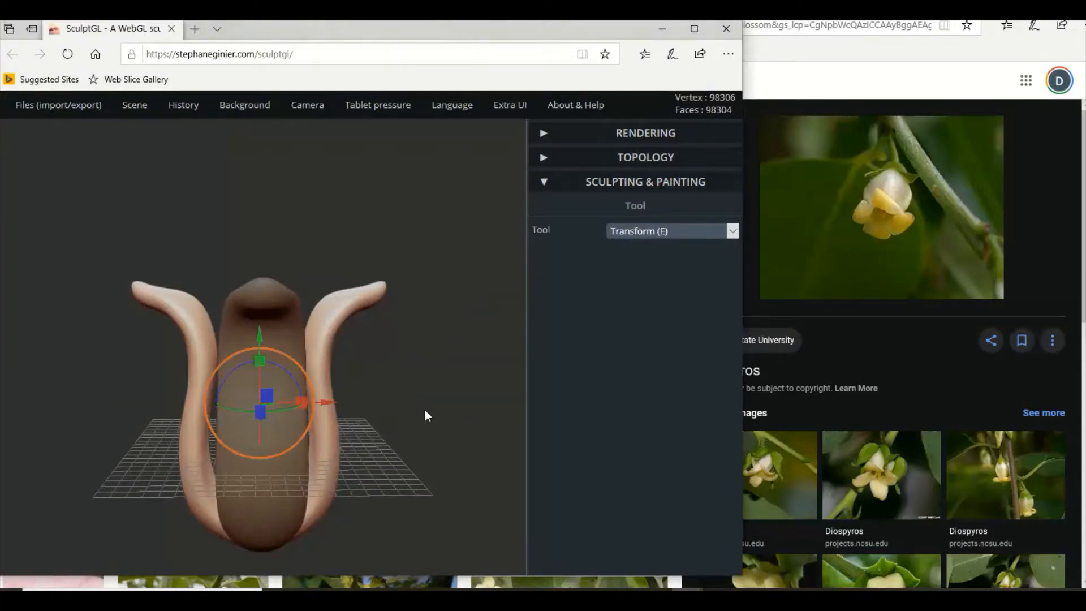
Select the two petals of the original pair one at a time and move each slightly inward towards the flower's centre.
mouse_move(386, 451)
mouse_down()
mouse_move(398, 407)
mouse_move(359, 429)
mouse_move(206, 389)
mouse_up()
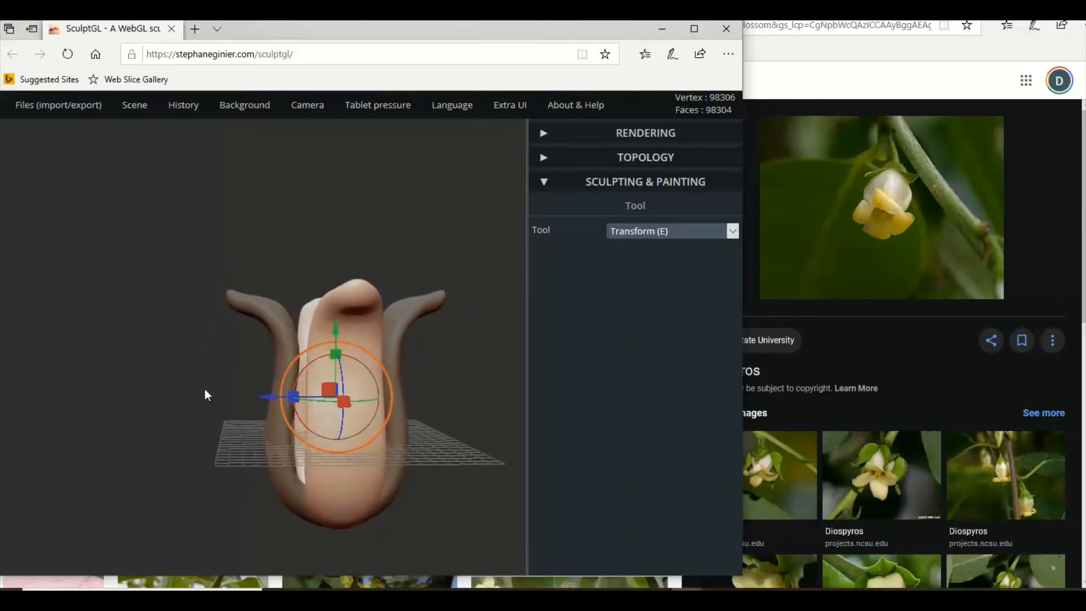
mouse_move(390, 396)
mouse_down()
mouse_move(475, 398)
mouse_move(458, 396)
mouse_up()
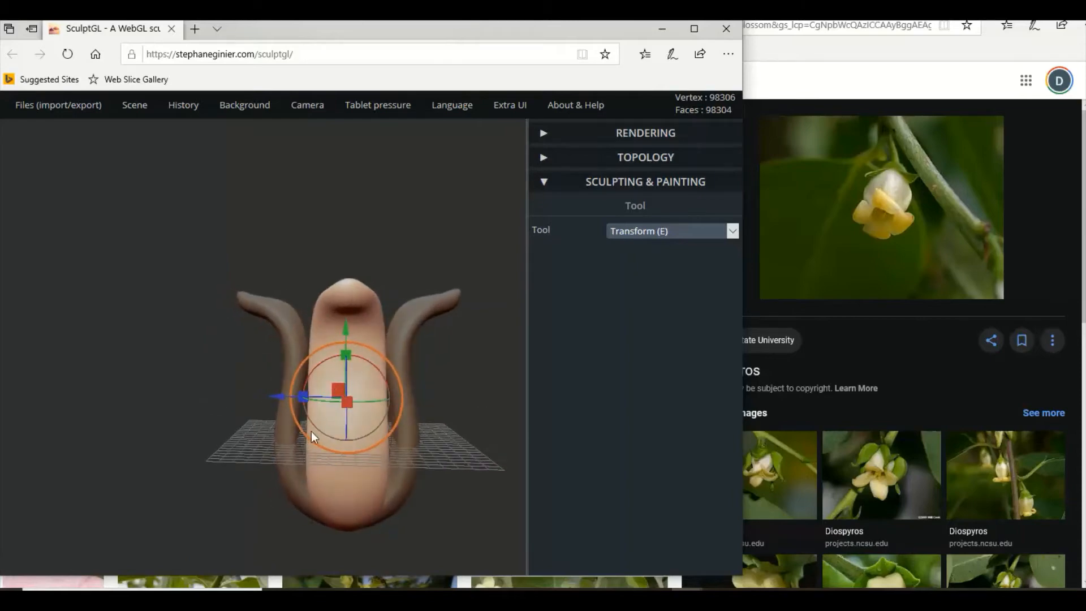
drag(279, 399, 280, 395)
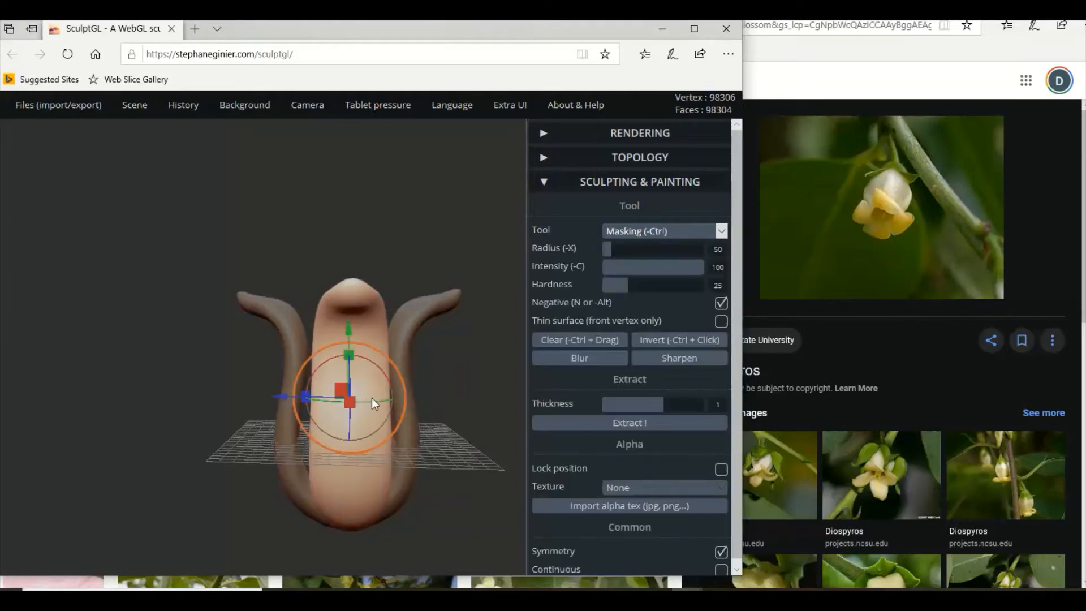
ctrl+click(372, 399)
click(281, 424)
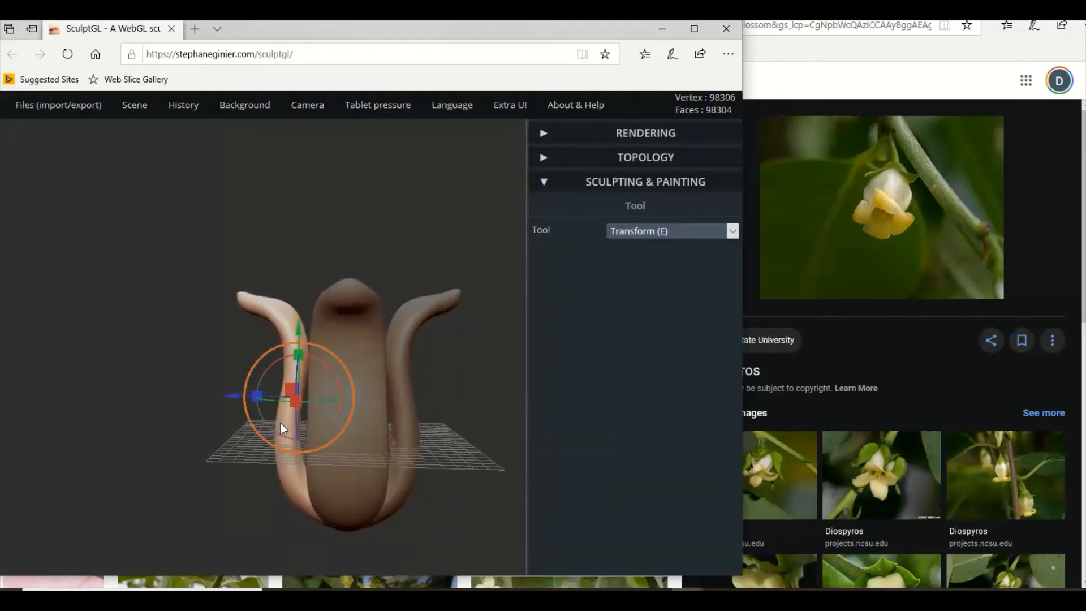
drag(230, 394, 236, 393)
click(405, 420)
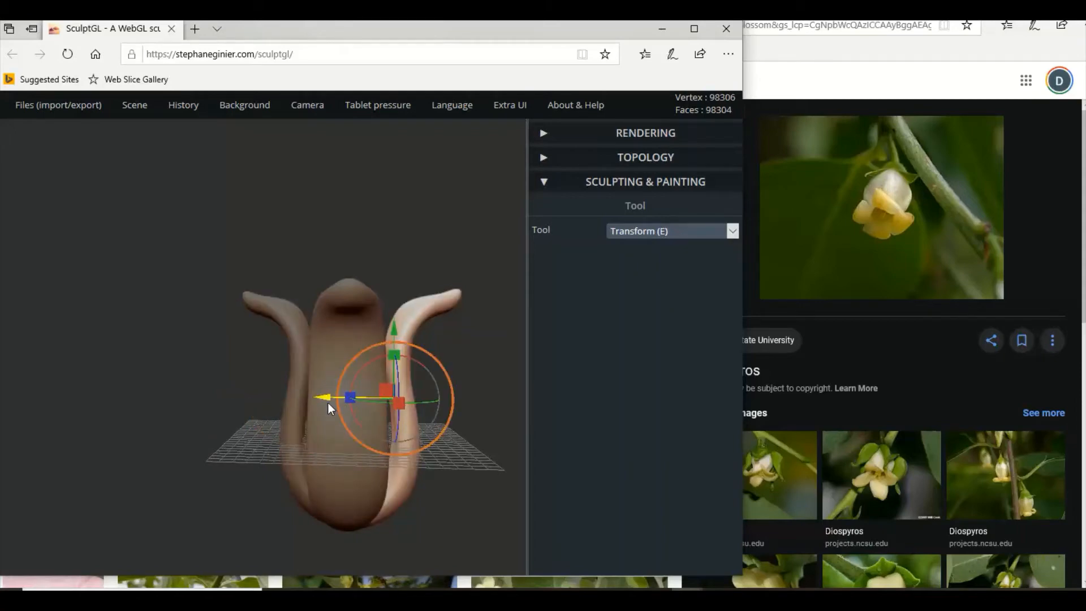
drag(328, 398, 360, 410)
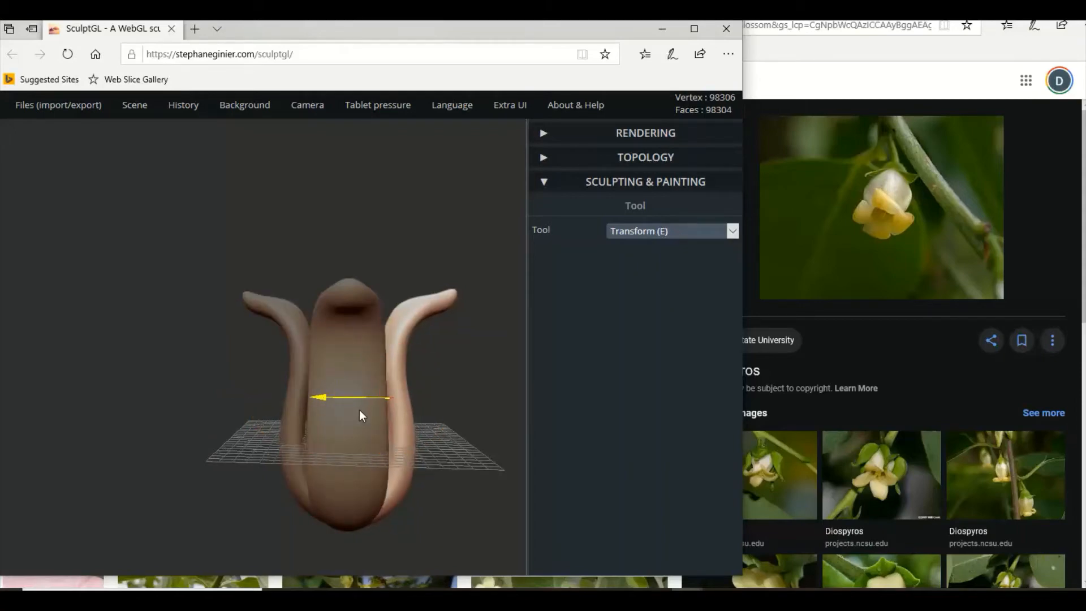
Select each petal of the second pair and move it inward to close the gaps around the flower.
right_drag(342, 418, 215, 437)
middle_drag(275, 411, 171, 410)
click(280, 432)
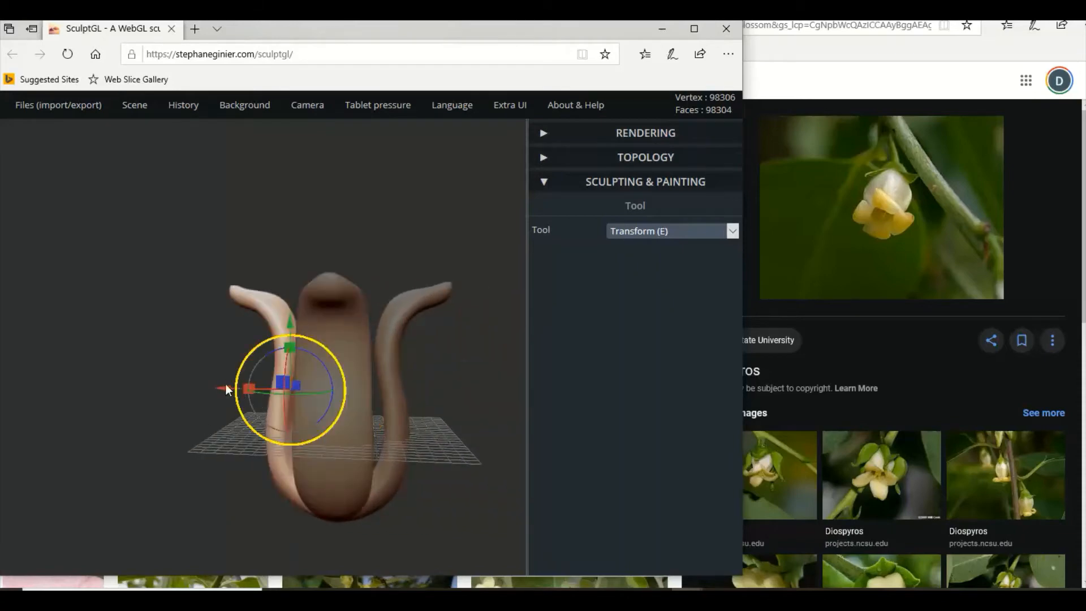
drag(224, 389, 306, 394)
click(389, 396)
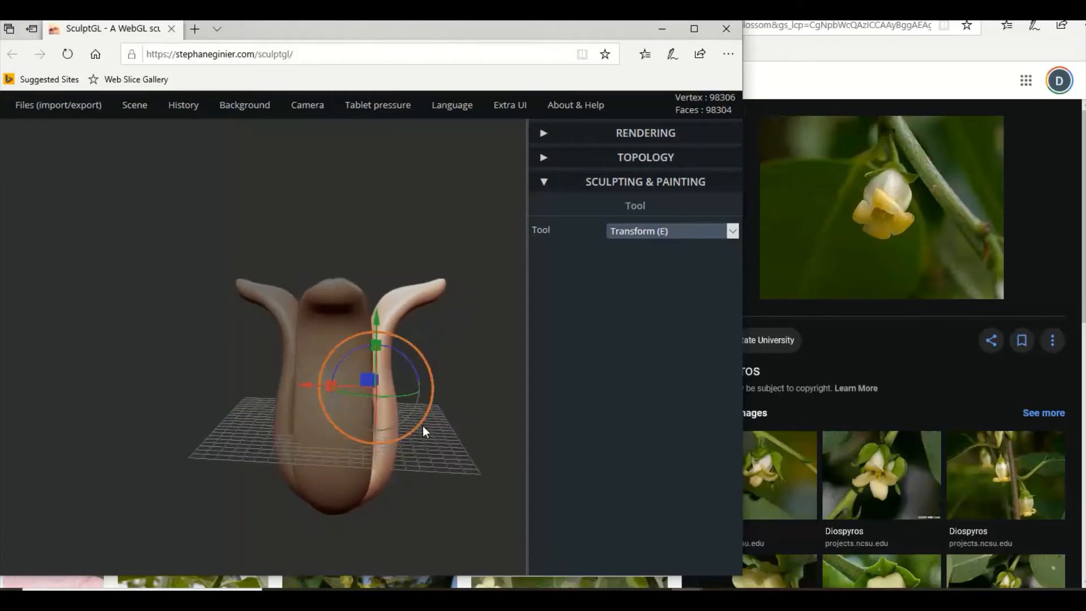
Select two opposite petals one at a time and nudge each slightly further inward to tighten the blossom.
drag(424, 431, 359, 427)
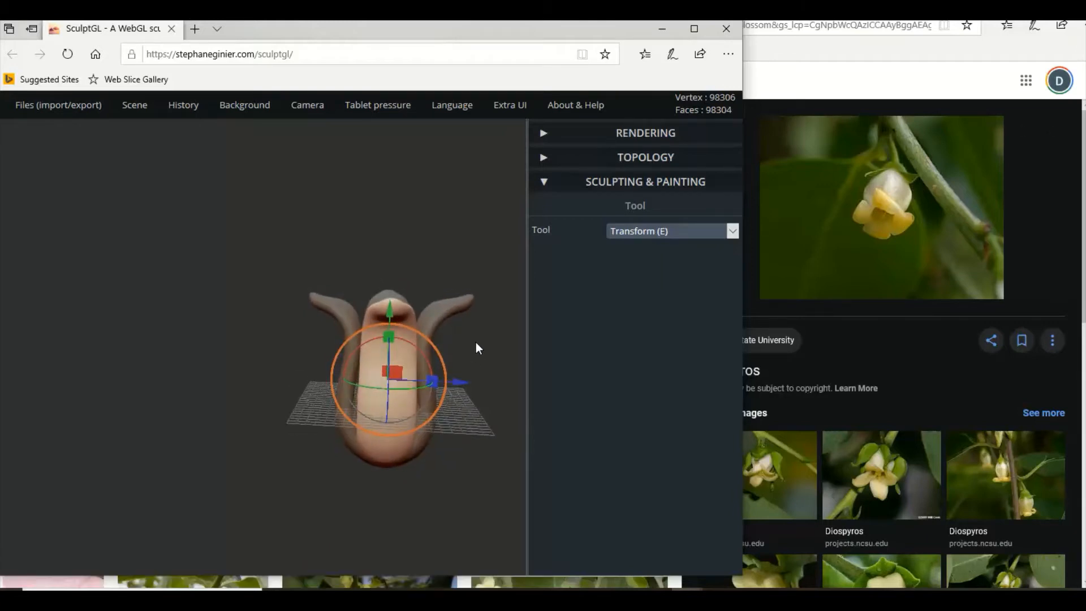
mouse_move(476, 343)
mouse_down()
mouse_move(483, 315)
mouse_move(483, 331)
mouse_up()
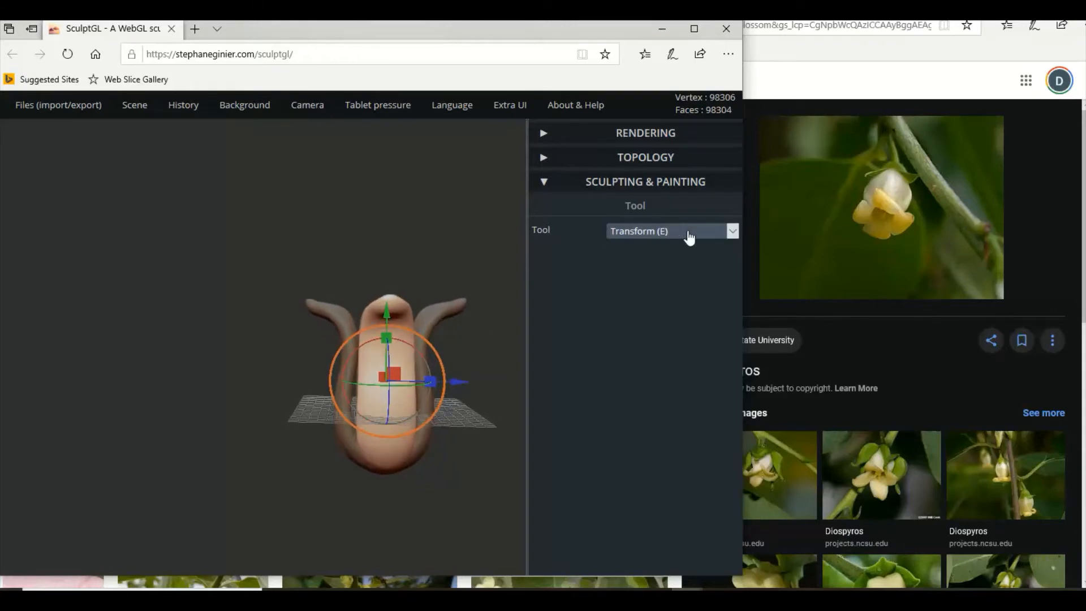
click(732, 232)
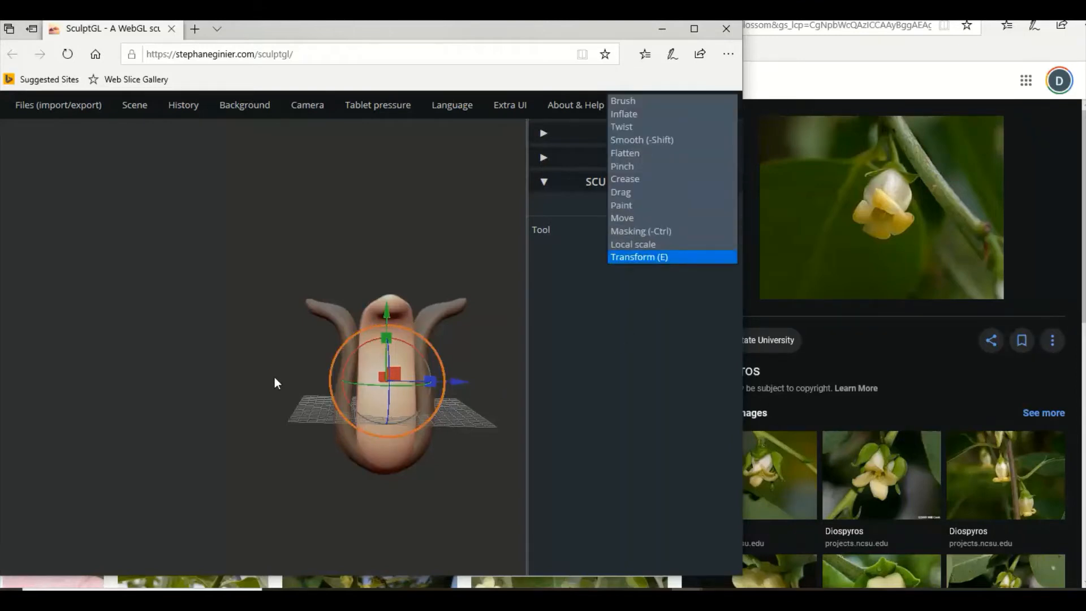
drag(184, 359, 435, 369)
click(379, 343)
drag(274, 424, 226, 415)
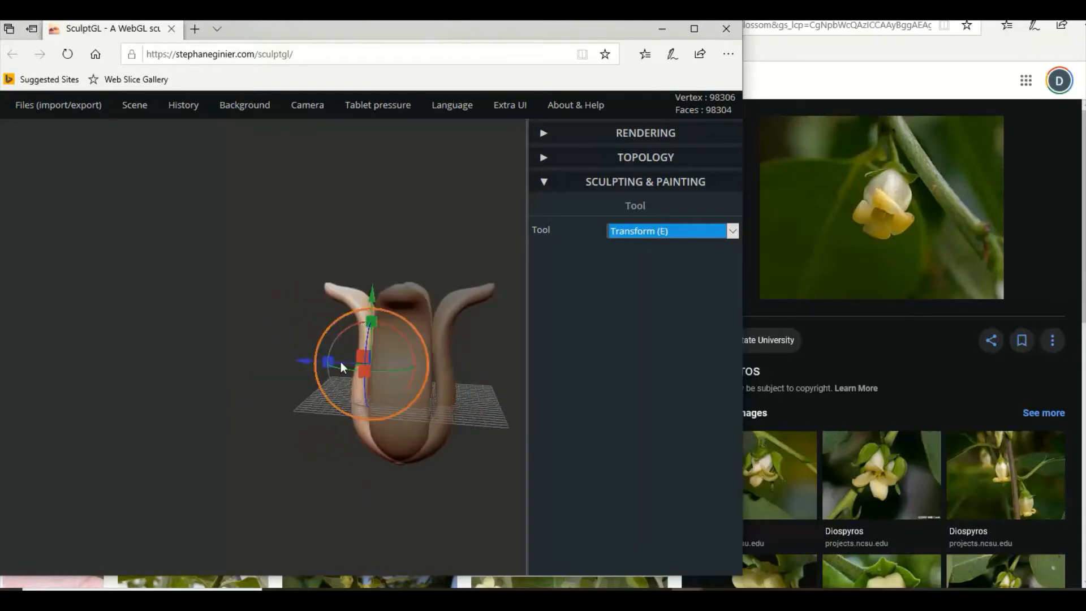
drag(339, 362, 310, 362)
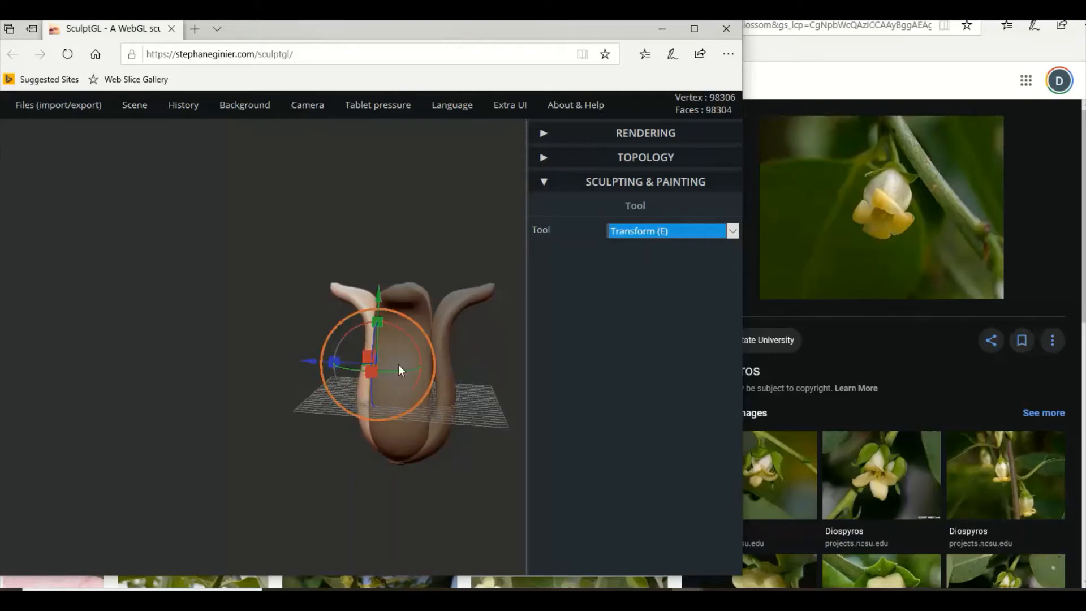
click(443, 361)
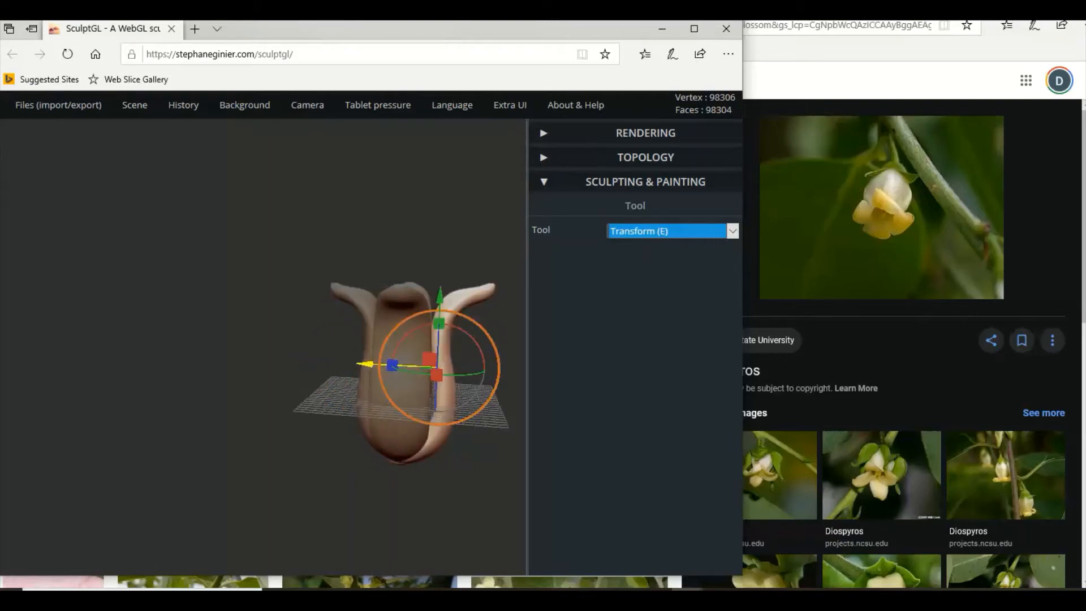
drag(369, 363, 236, 373)
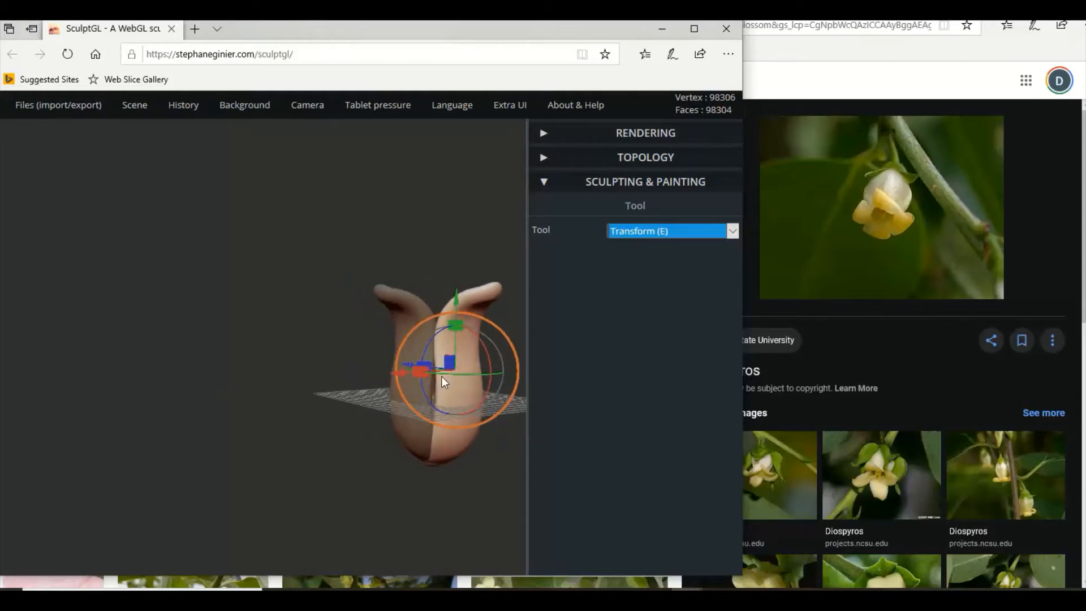
drag(475, 462, 372, 448)
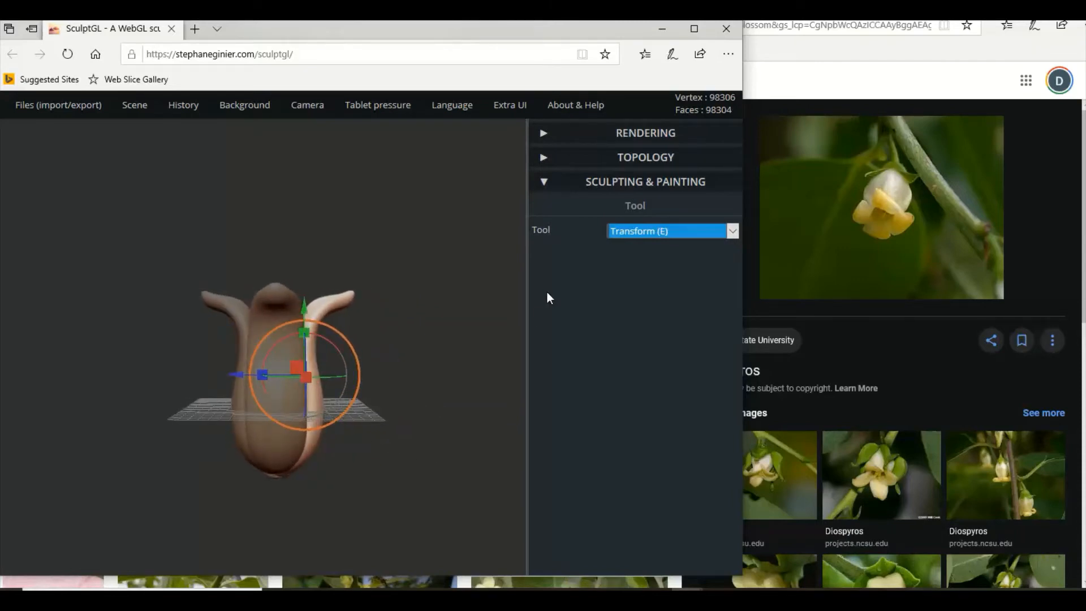
Select all four petals together and merge them into one mesh by voxel remeshing (quads) at resolution 201.
drag(333, 410, 320, 371)
shift+click(279, 324)
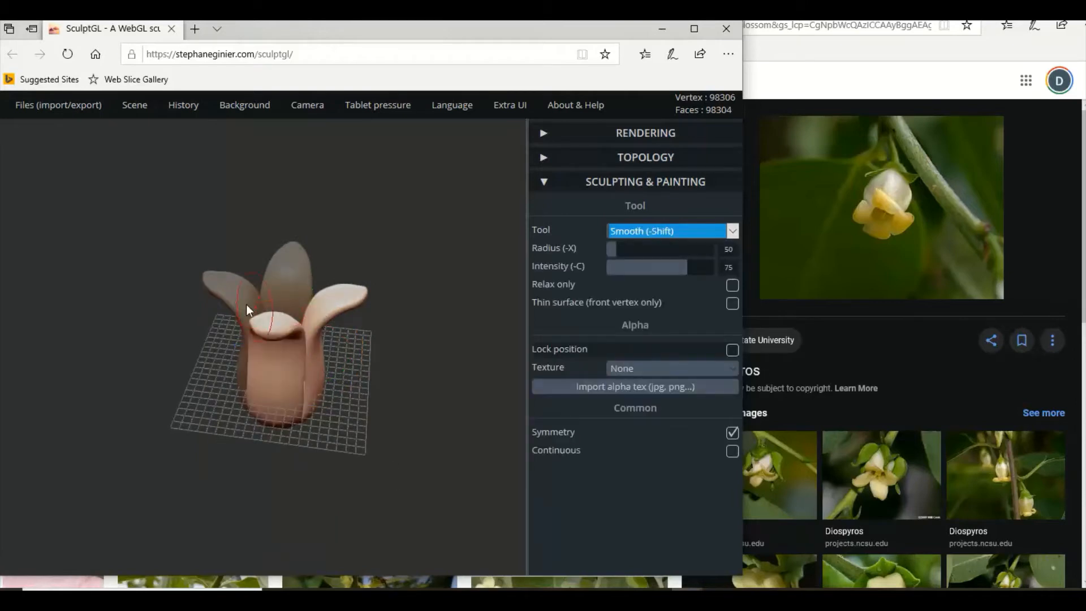
shift+click(246, 304)
shift+click(297, 266)
click(646, 158)
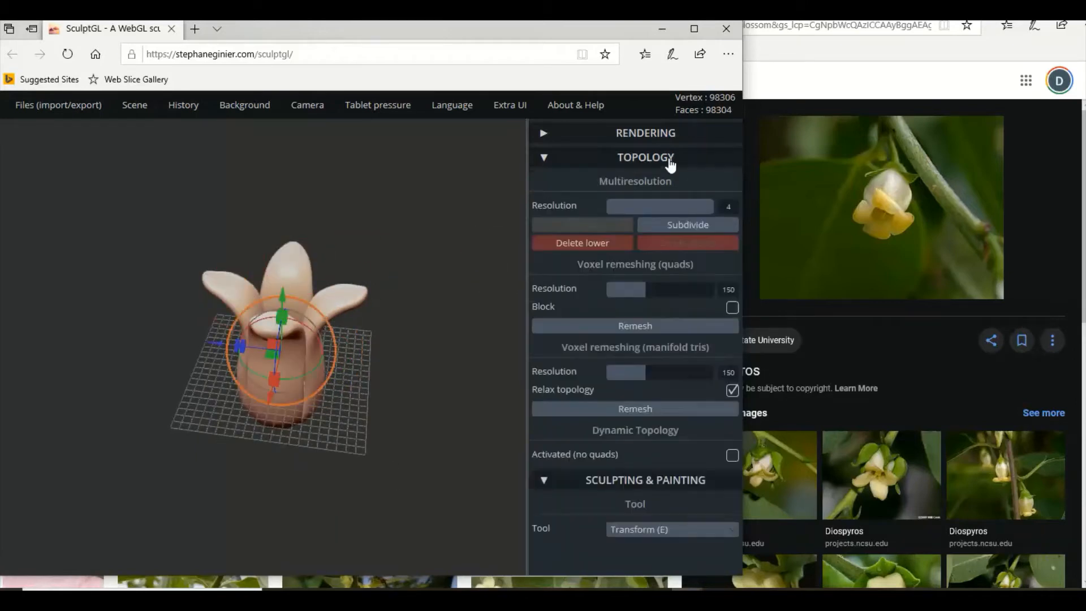
drag(642, 289, 665, 288)
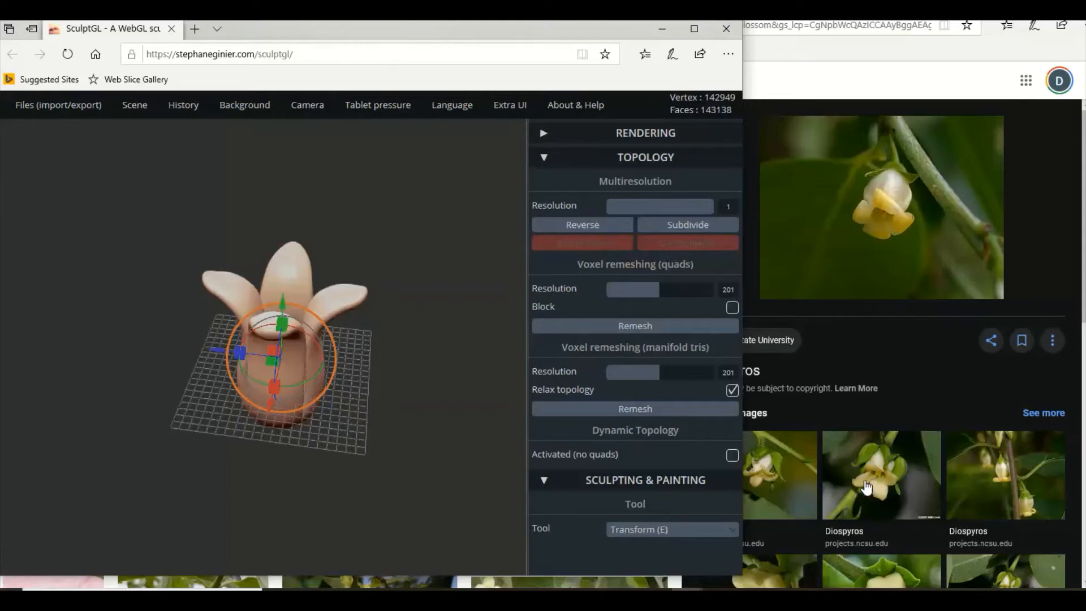
Shorten the merged flower slightly along its vertical axis to match the proportions of the reference blossom.
drag(389, 367, 369, 344)
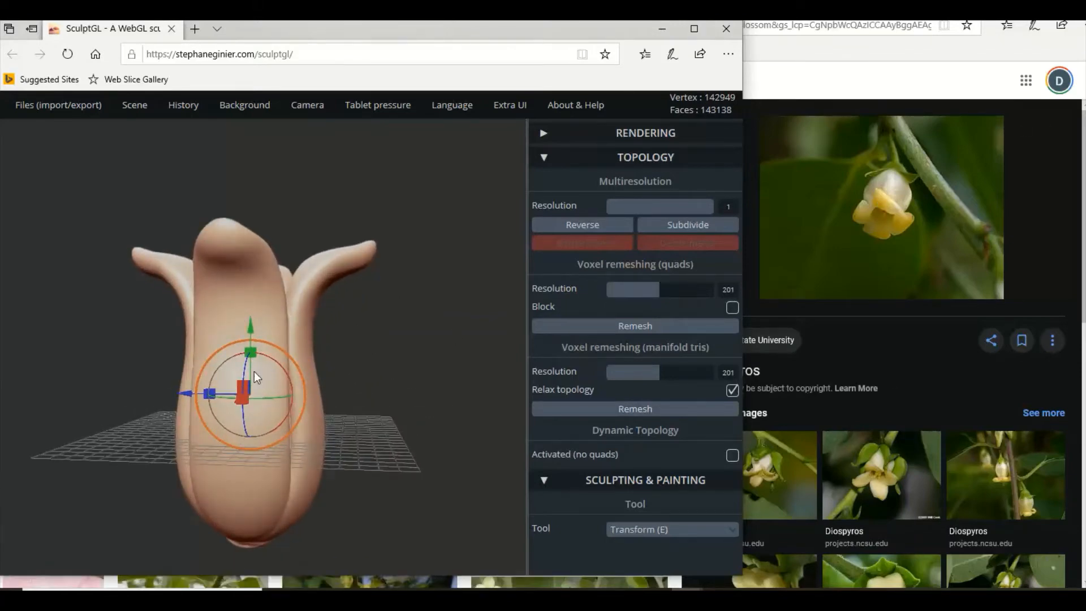
drag(251, 327, 253, 335)
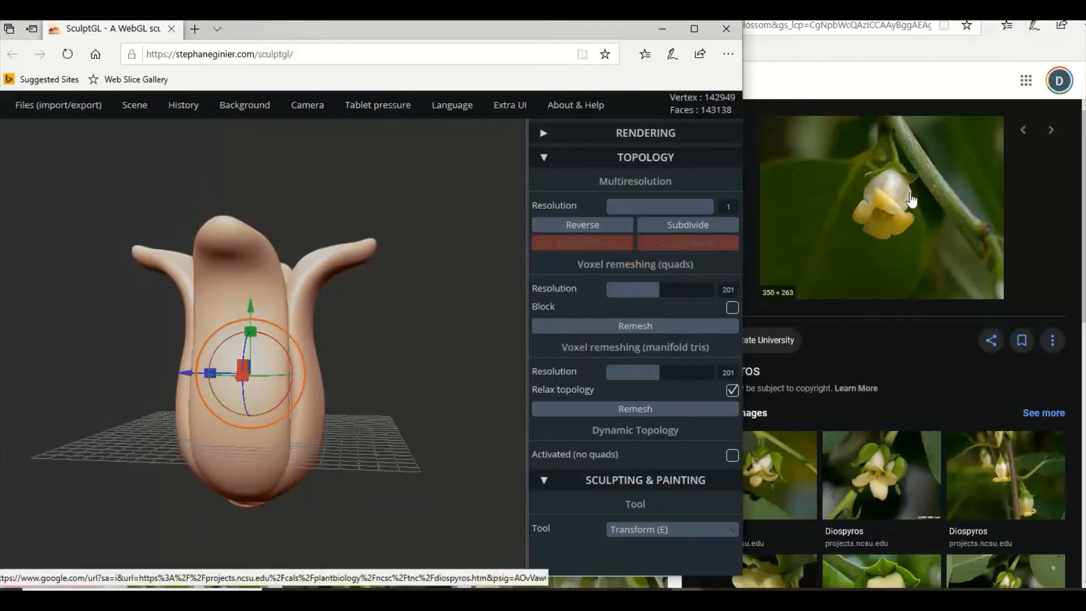
drag(471, 344, 583, 446)
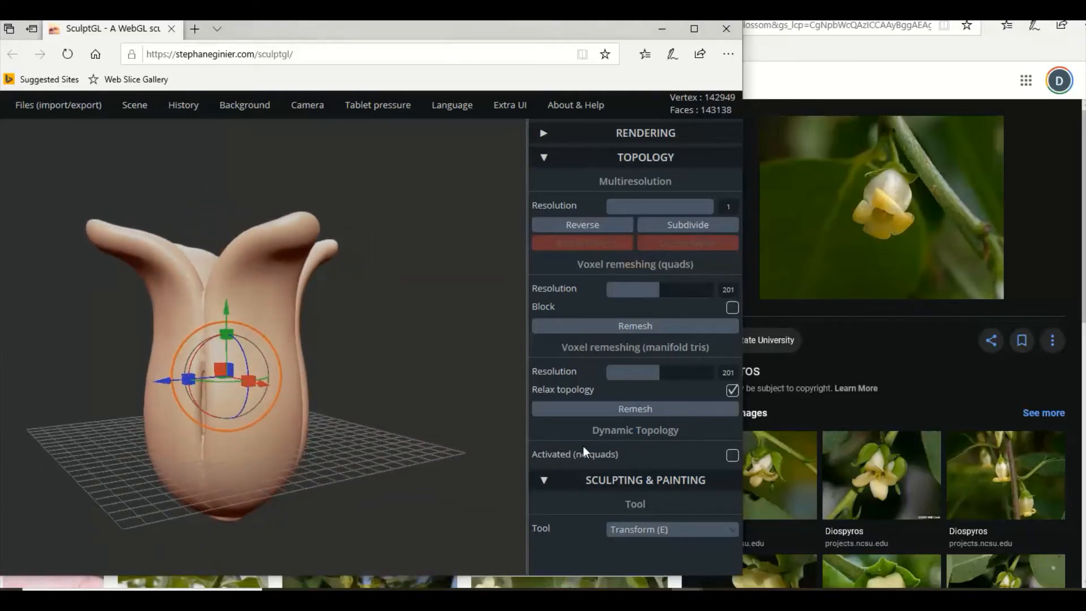
Switch to the Move sculpting tool and view the merged flower squarely facing one petal.
click(653, 530)
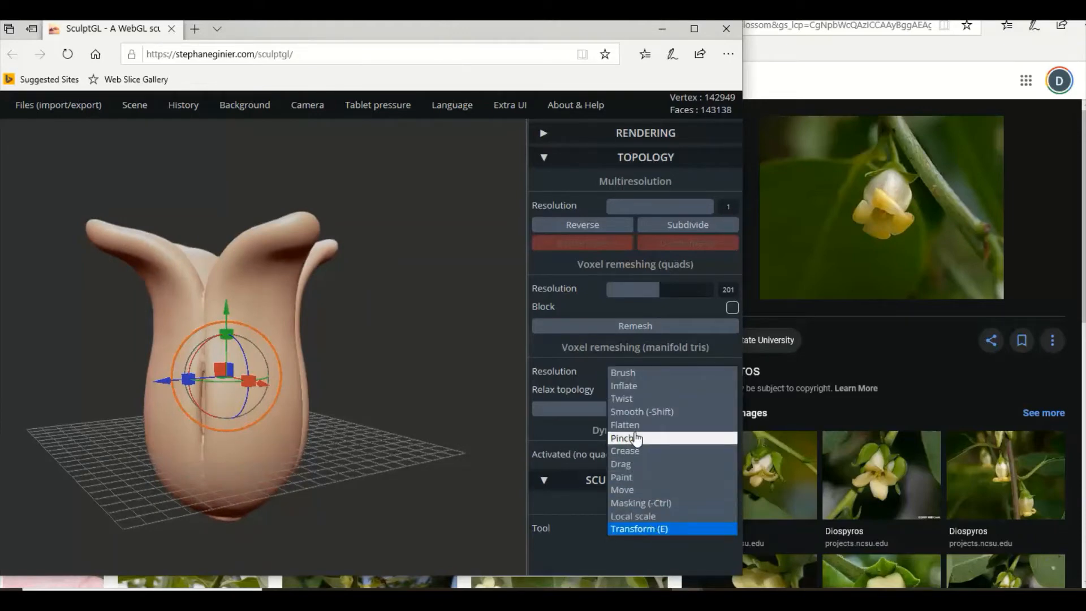
click(642, 491)
scroll(640, 501, down, 5)
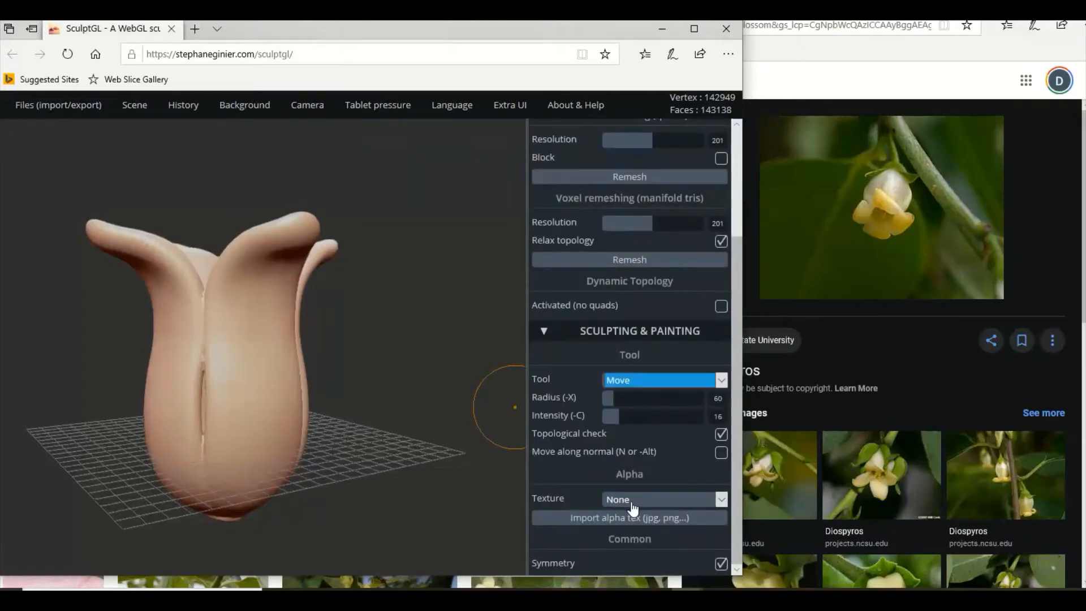
mouse_move(428, 426)
mouse_down()
mouse_move(317, 419)
mouse_move(263, 384)
mouse_up()
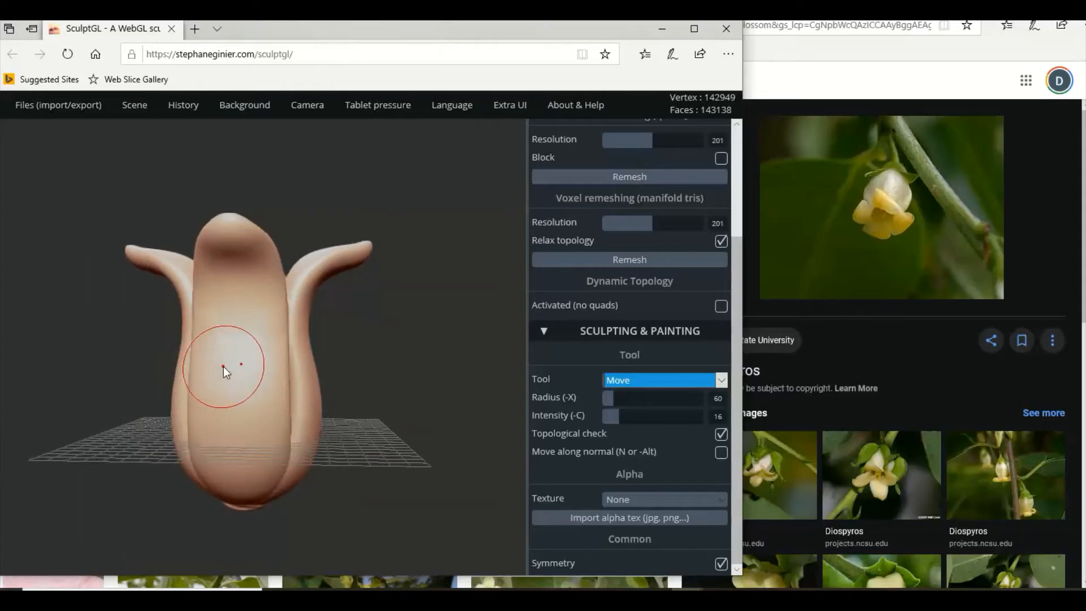
mouse_move(345, 392)
mouse_down()
mouse_move(282, 412)
mouse_move(243, 402)
mouse_up()
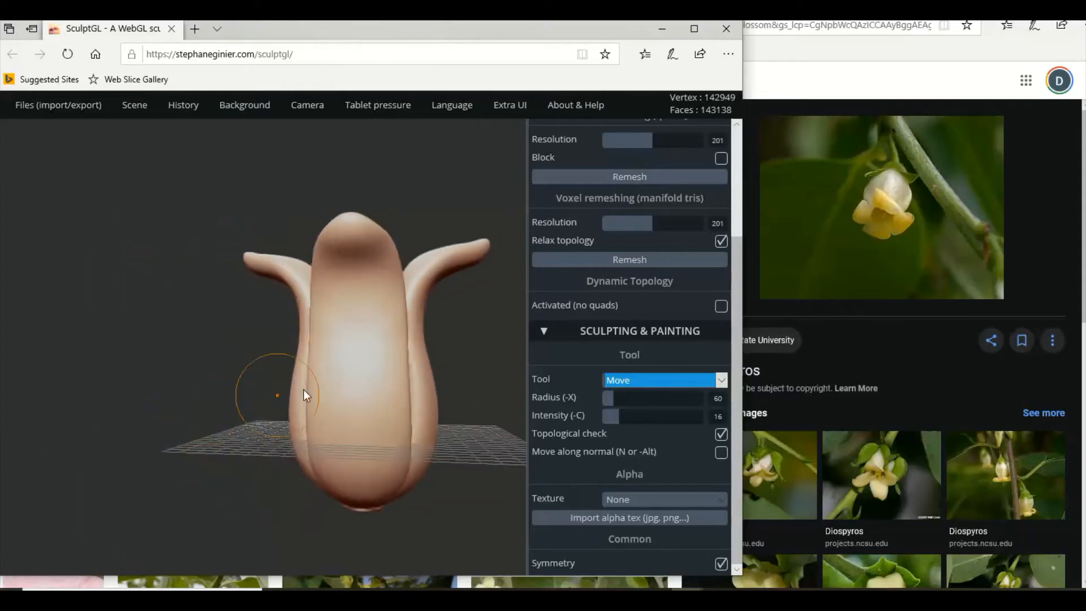
mouse_move(411, 406)
right_down()
mouse_move(433, 421)
mouse_move(416, 424)
mouse_move(439, 419)
mouse_move(383, 413)
mouse_move(438, 415)
mouse_move(394, 396)
right_up()
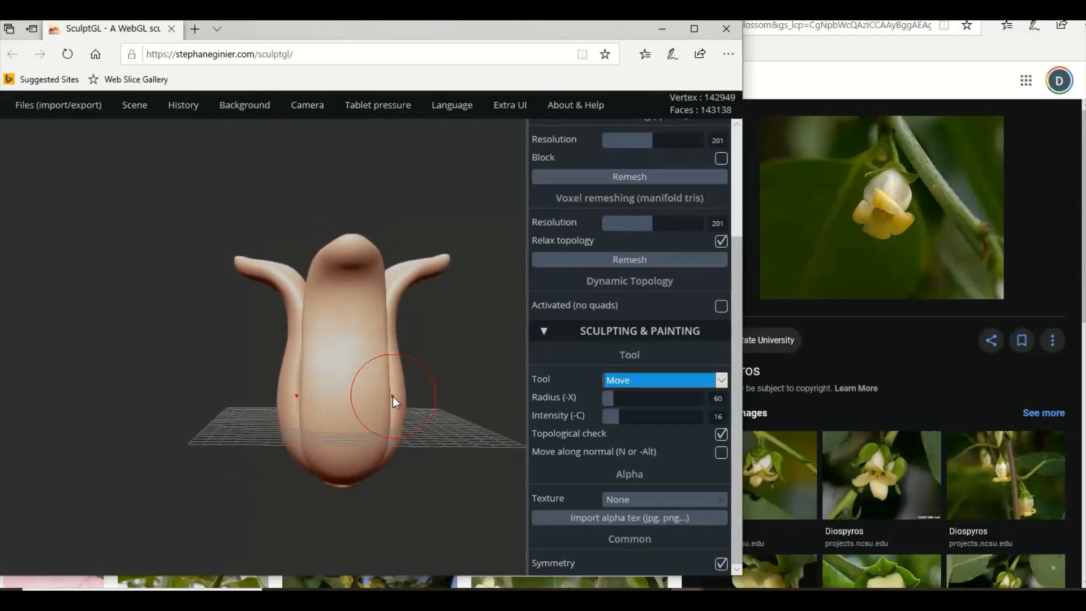
drag(392, 396, 422, 400)
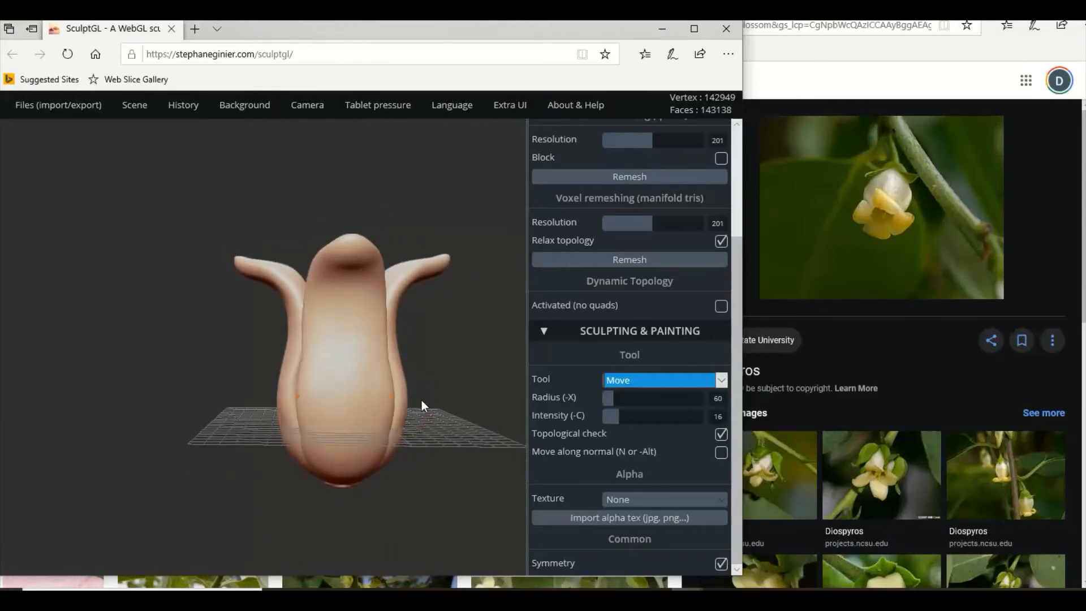
mouse_move(426, 400)
right_down()
mouse_move(340, 403)
mouse_move(371, 403)
right_up()
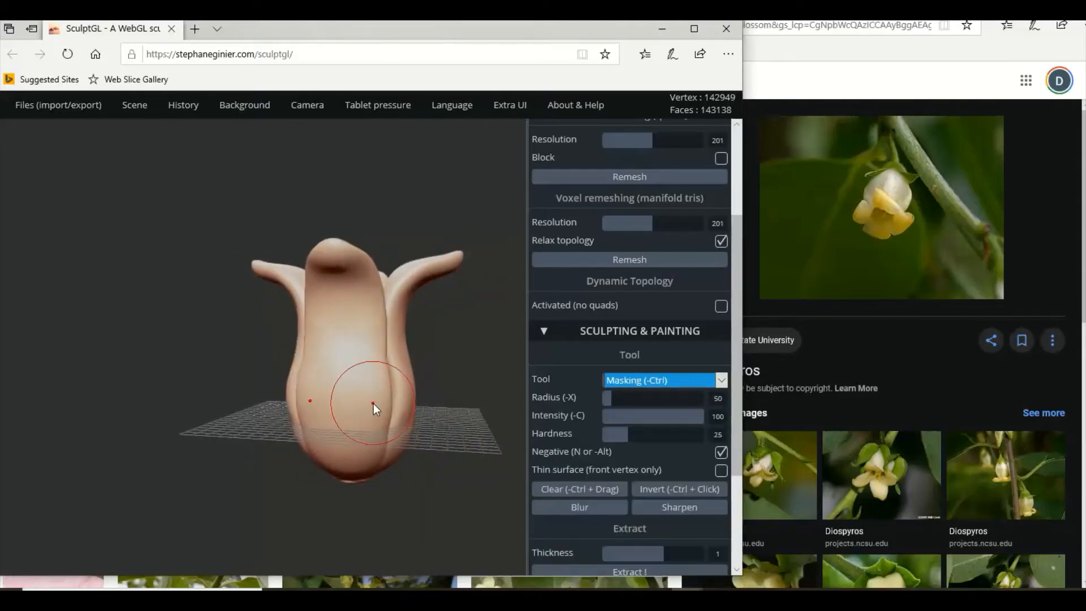
key(ctrl+z)
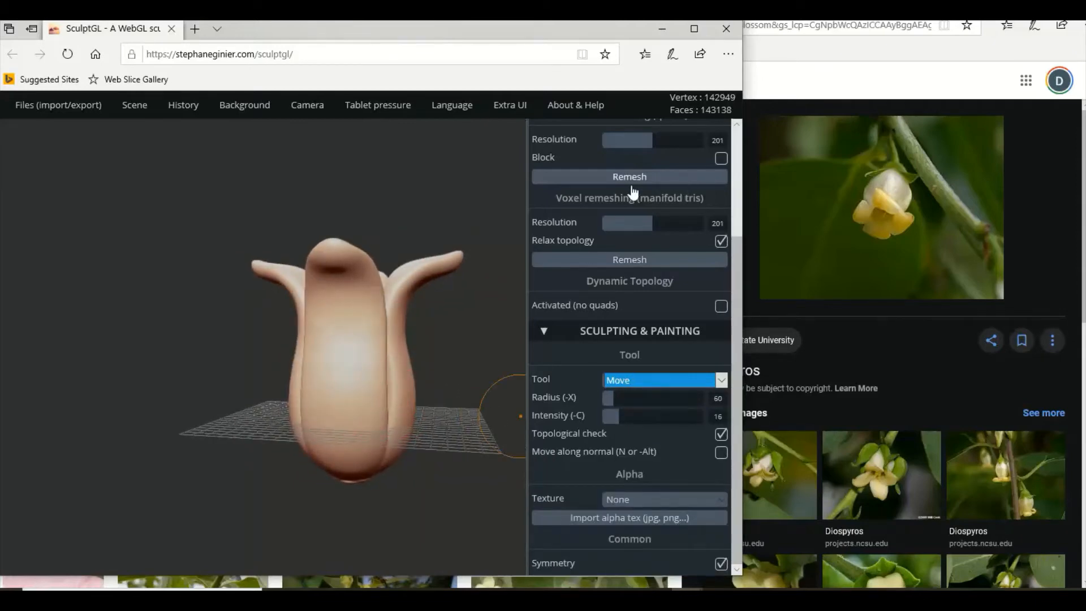
Set the Move tool's radius to 149 and pull the lower petal edges outward with symmetry on to widen the flower's base.
scroll(585, 198, up, 5)
click(543, 156)
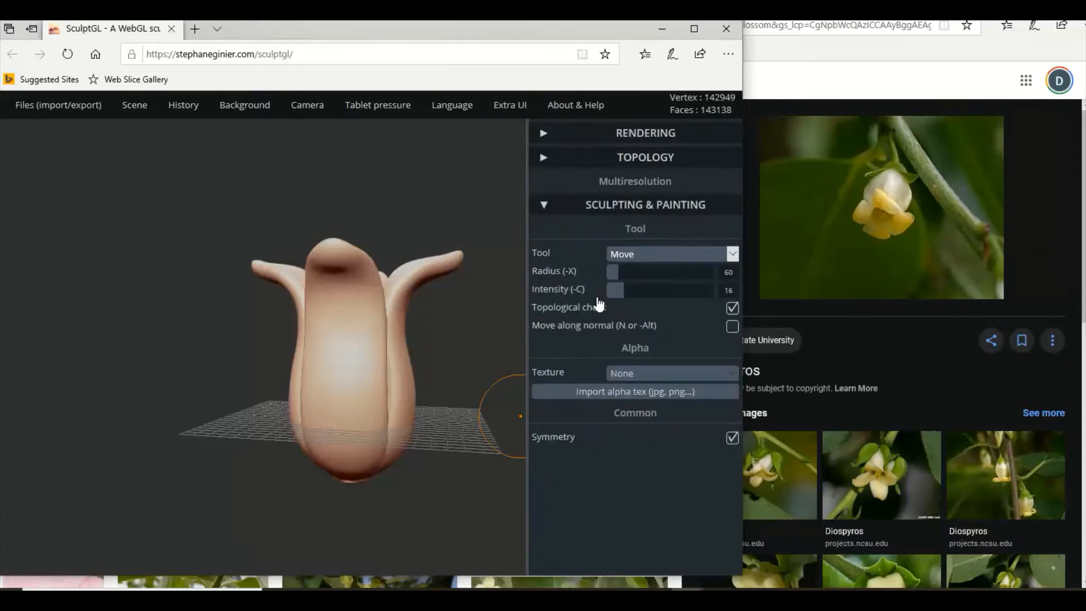
drag(616, 251, 637, 250)
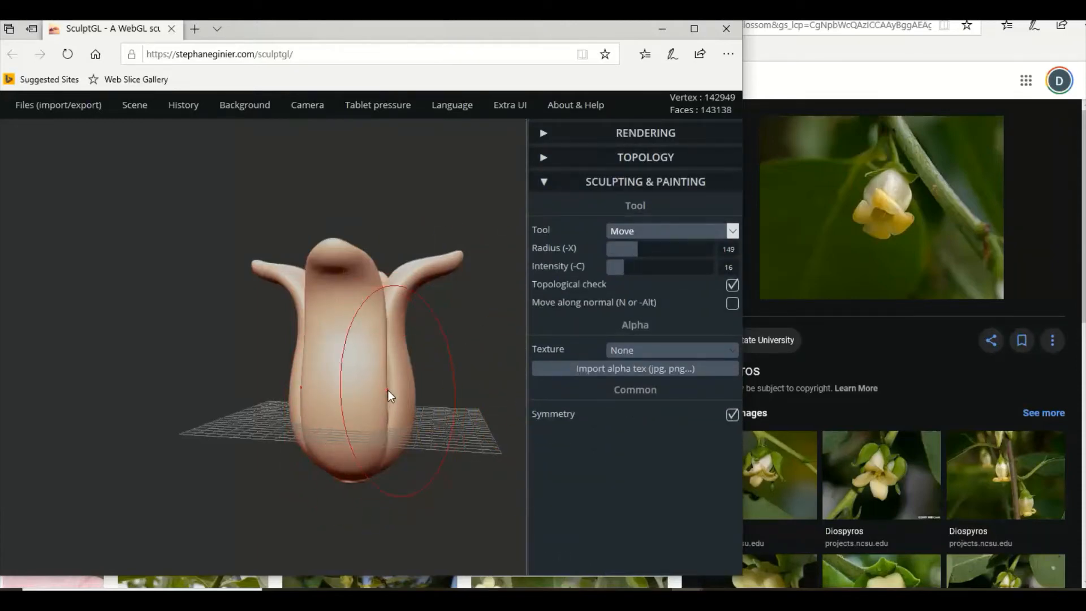
mouse_move(382, 397)
right_down()
mouse_move(453, 403)
mouse_move(383, 396)
right_up()
drag(383, 392, 424, 390)
mouse_move(424, 389)
right_down()
mouse_move(322, 401)
mouse_move(137, 399)
mouse_move(420, 421)
right_up()
drag(420, 421, 465, 393)
mouse_move(465, 392)
right_down()
mouse_move(374, 400)
mouse_move(199, 384)
mouse_move(312, 394)
mouse_move(377, 419)
mouse_move(338, 405)
right_up()
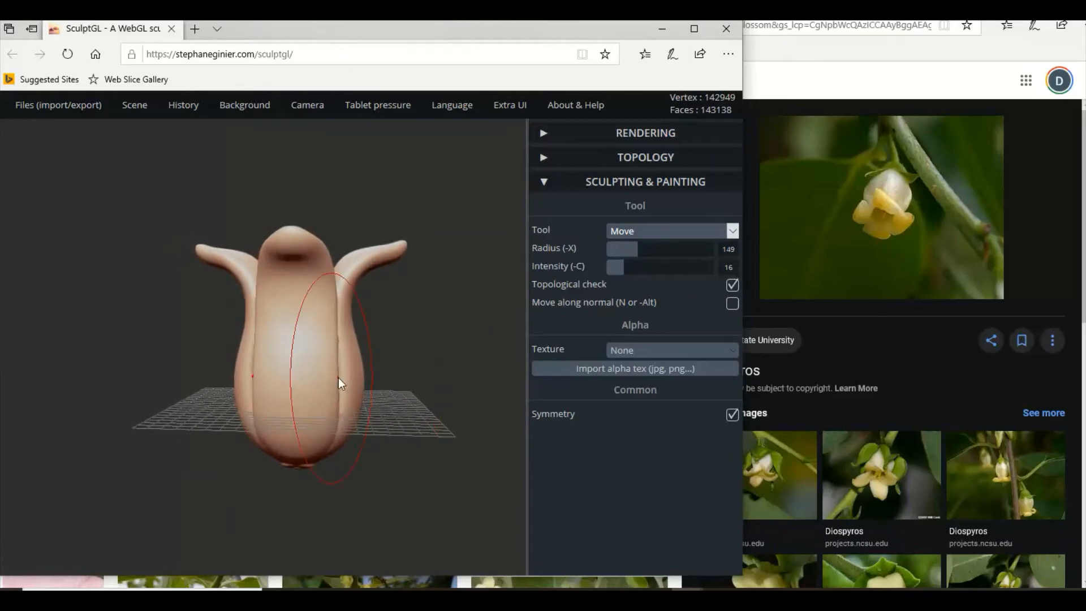
Pull the lower edges of the remaining petals outward around the flower for an evenly rounded base.
drag(338, 378, 381, 382)
right_drag(366, 392, 140, 405)
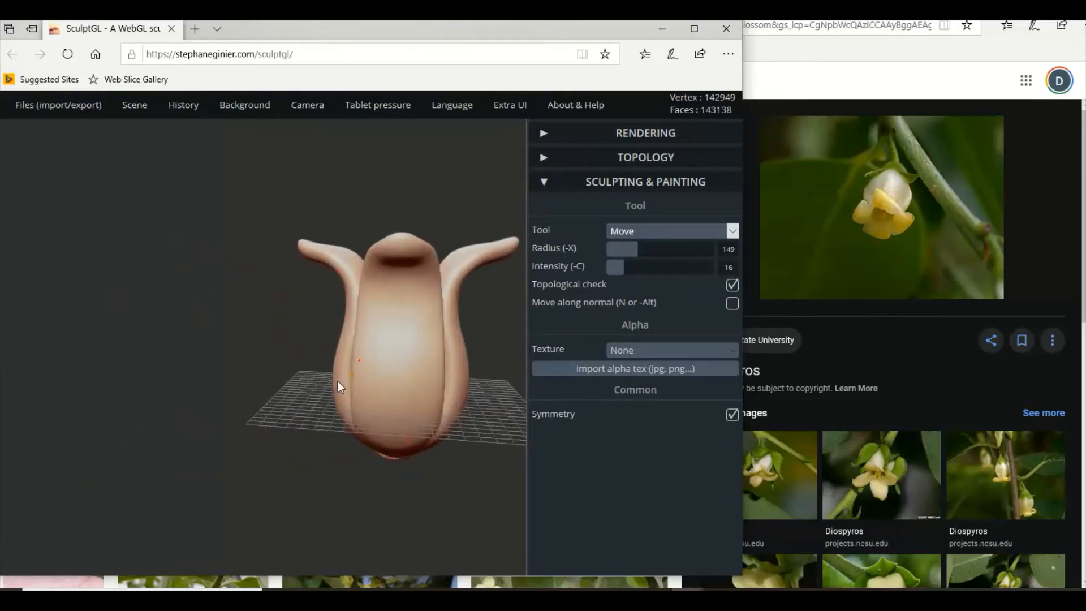
mouse_move(449, 381)
right_down()
mouse_move(423, 442)
mouse_move(347, 501)
mouse_move(317, 352)
mouse_move(263, 275)
mouse_move(124, 253)
mouse_move(378, 375)
mouse_move(358, 365)
mouse_move(170, 375)
mouse_move(355, 453)
mouse_move(353, 443)
right_up()
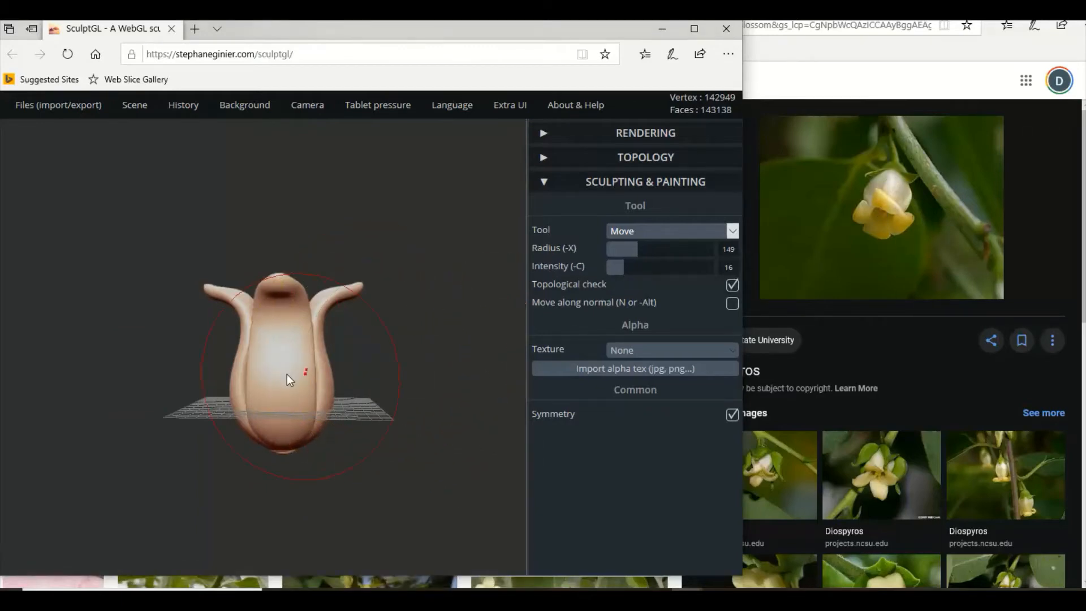
mouse_move(276, 371)
right_down()
mouse_move(170, 390)
mouse_move(393, 400)
mouse_move(287, 389)
right_up()
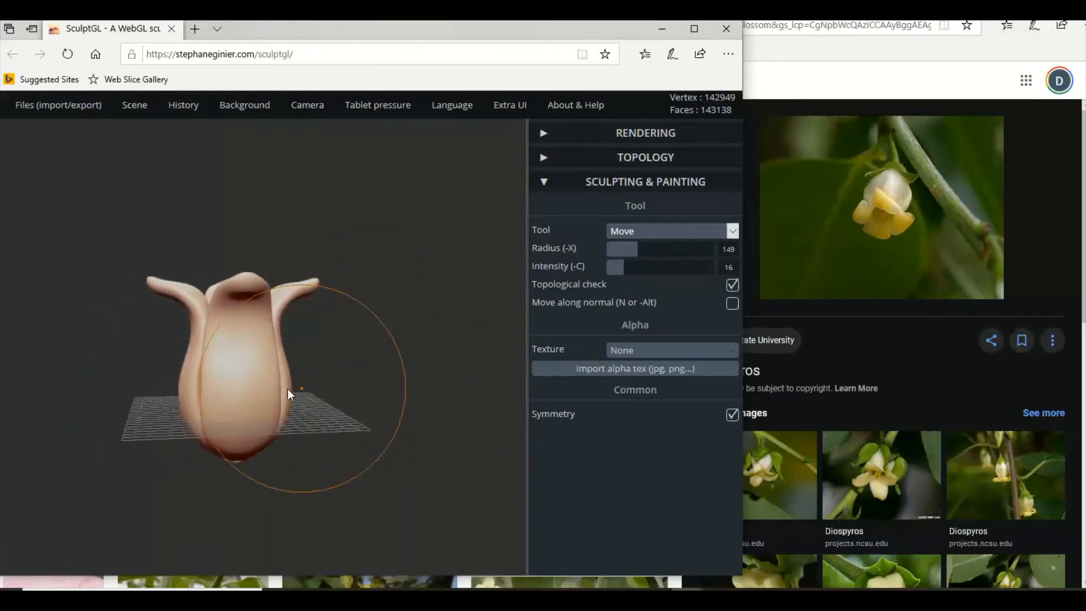
mouse_move(382, 372)
right_down()
mouse_move(455, 378)
mouse_move(310, 407)
mouse_move(169, 412)
right_up()
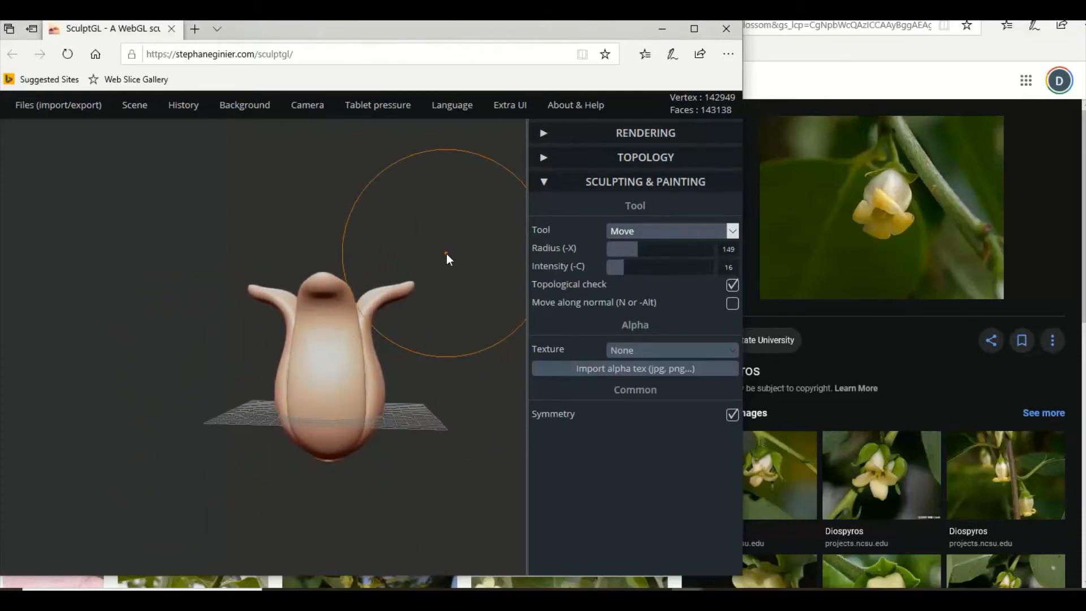
mouse_move(447, 259)
right_down()
mouse_move(434, 347)
mouse_move(462, 289)
right_up()
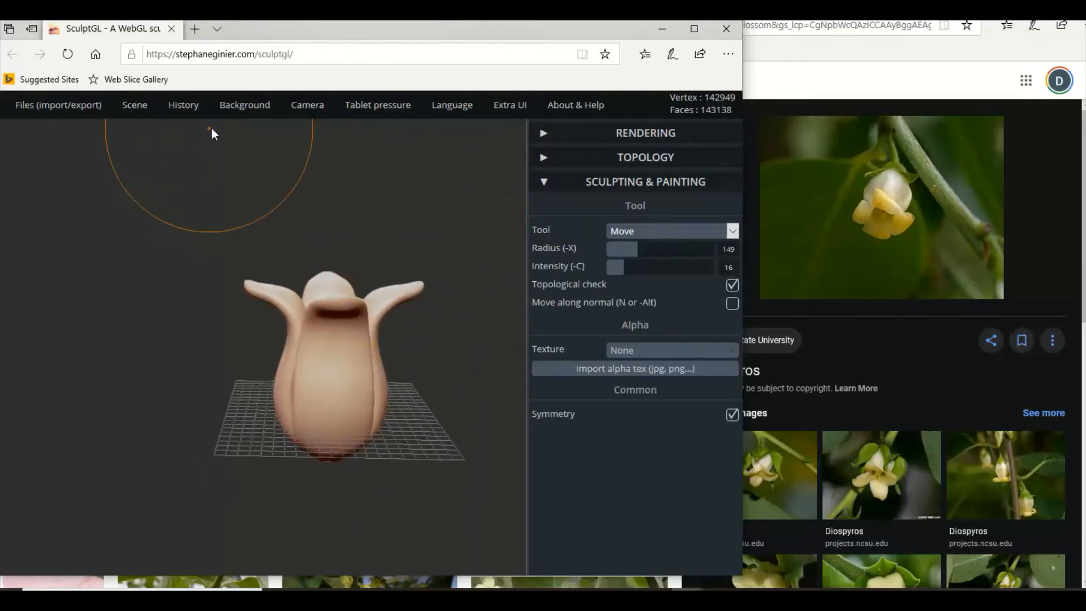
Add a sphere, lower it so it protrudes beneath the flower's base, and enlarge it slightly.
mouse_move(145, 111)
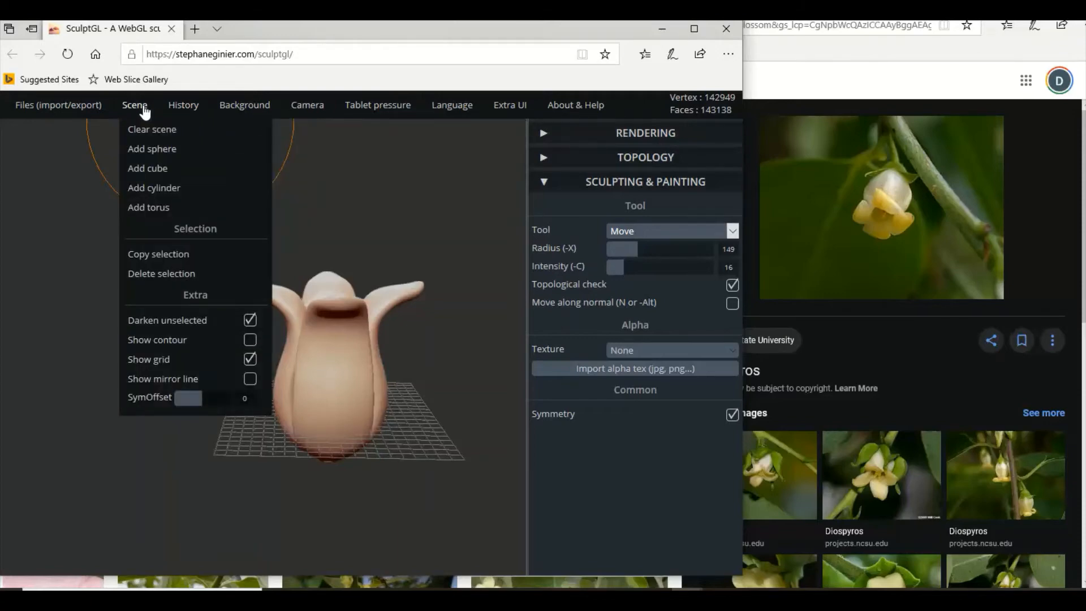
click(162, 150)
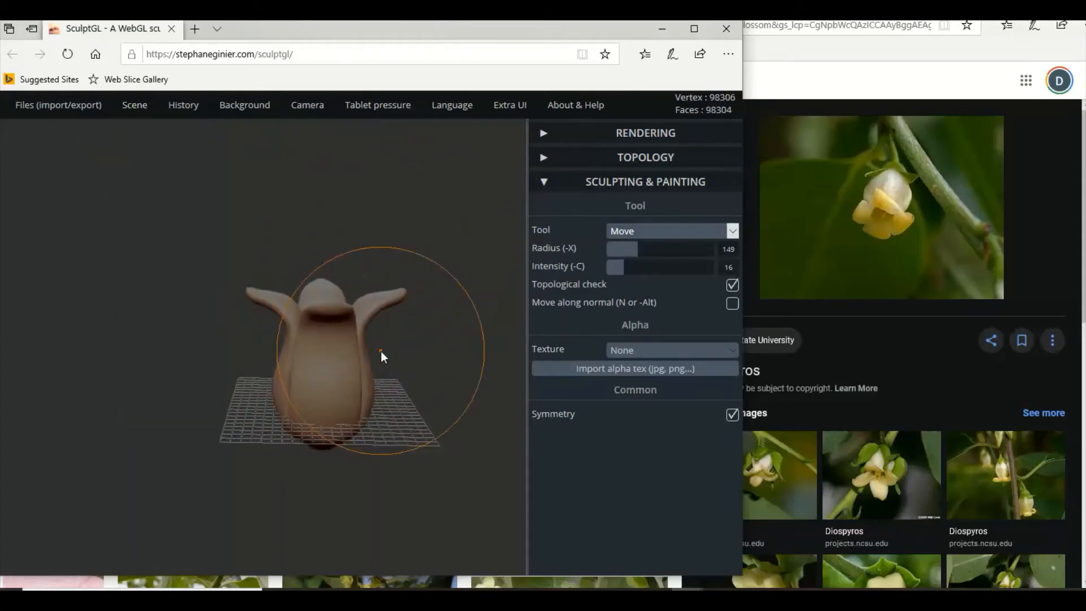
scroll(382, 357, down, 2)
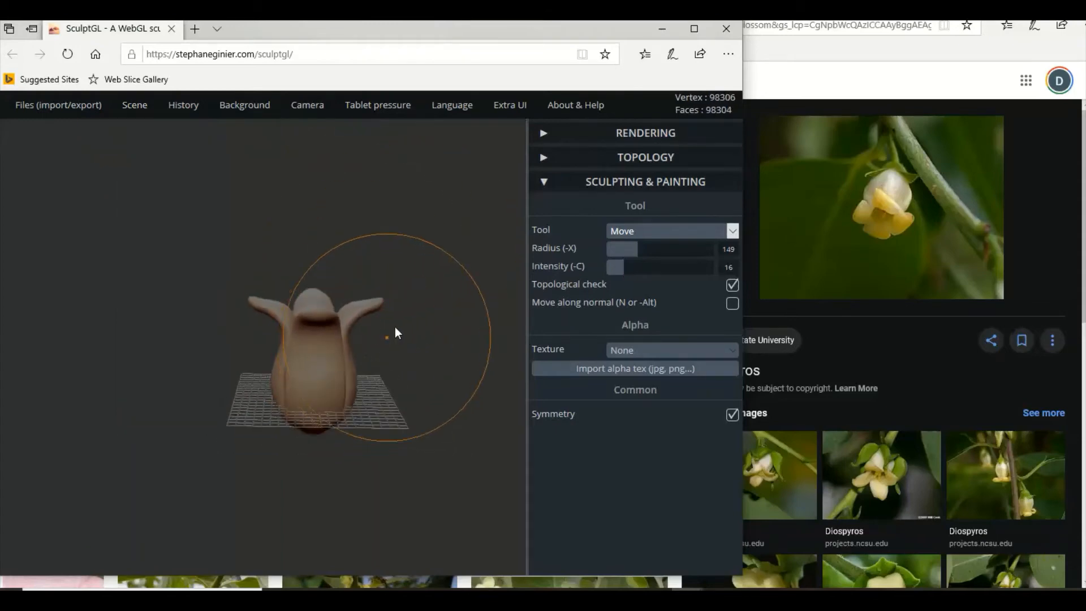
click(652, 232)
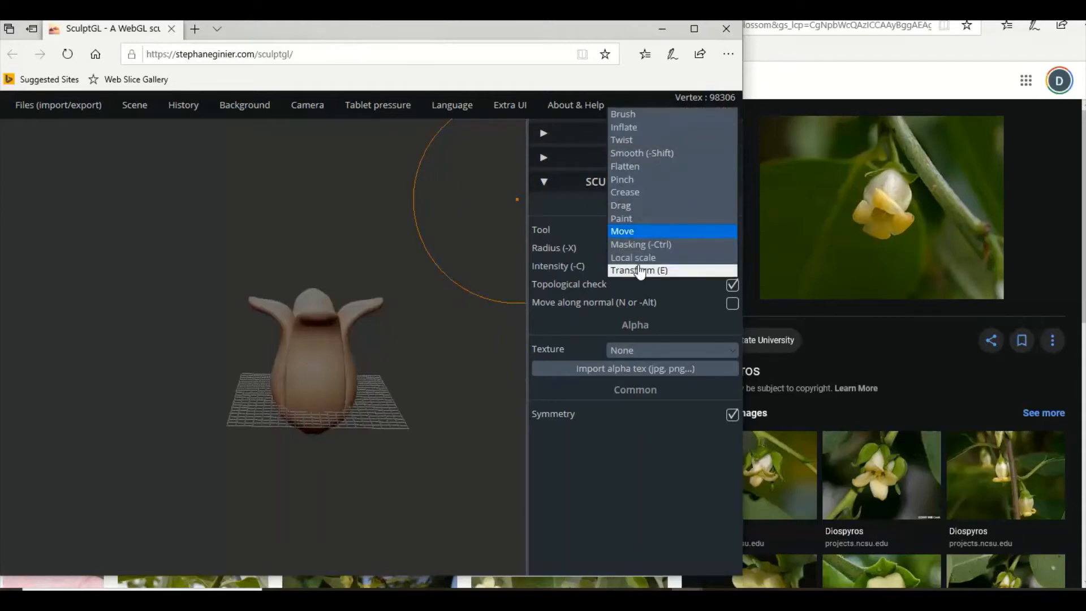
click(641, 270)
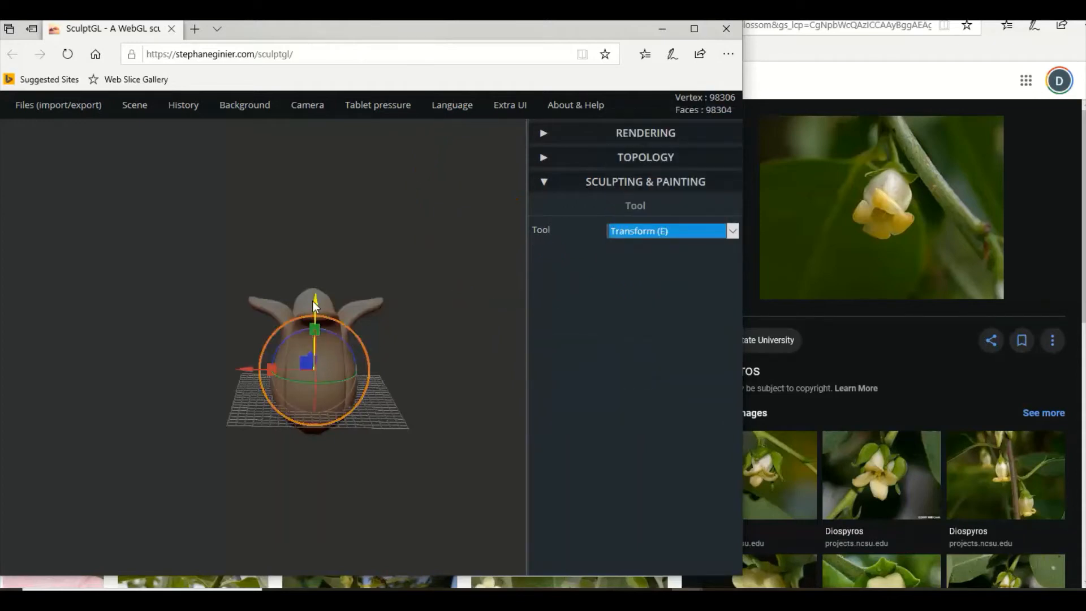
drag(314, 302, 313, 369)
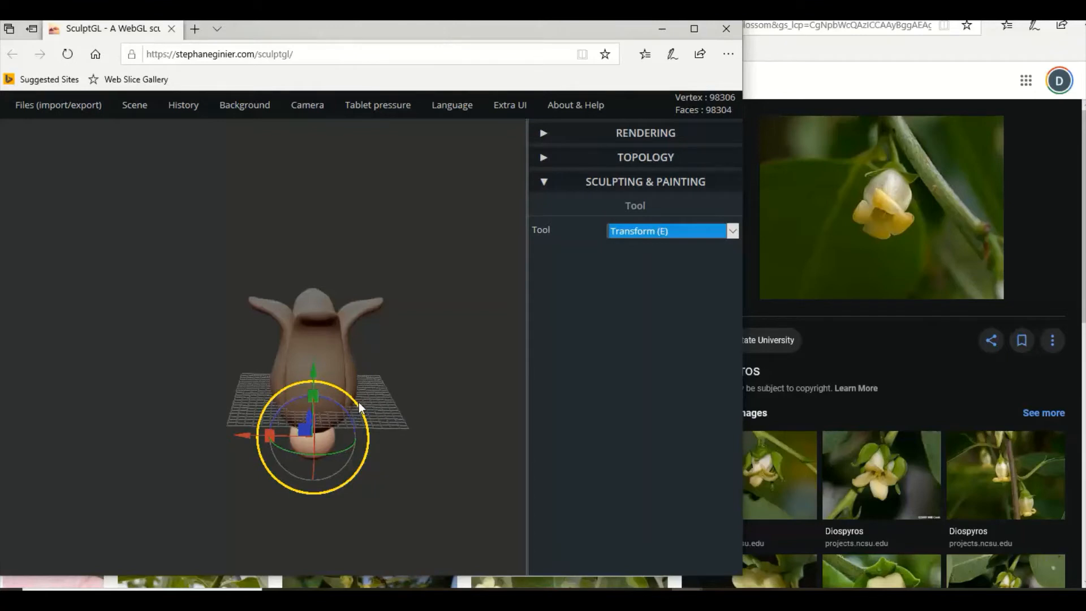
drag(360, 404, 369, 403)
Duplicate the flower, flatten the copy strongly along its vertical axis and lower it around the flower's base.
click(308, 334)
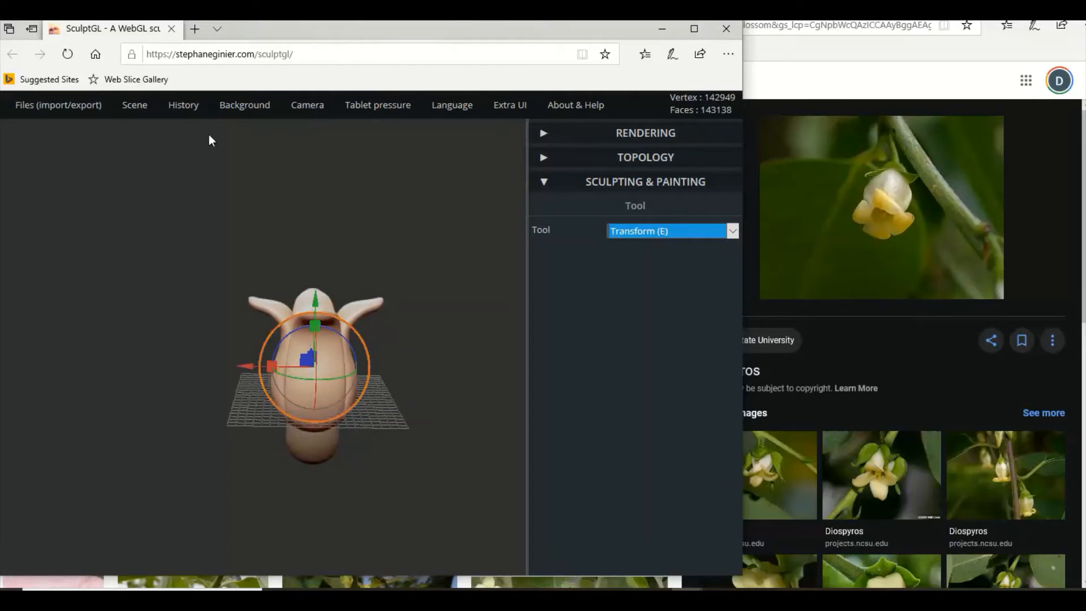
mouse_move(137, 108)
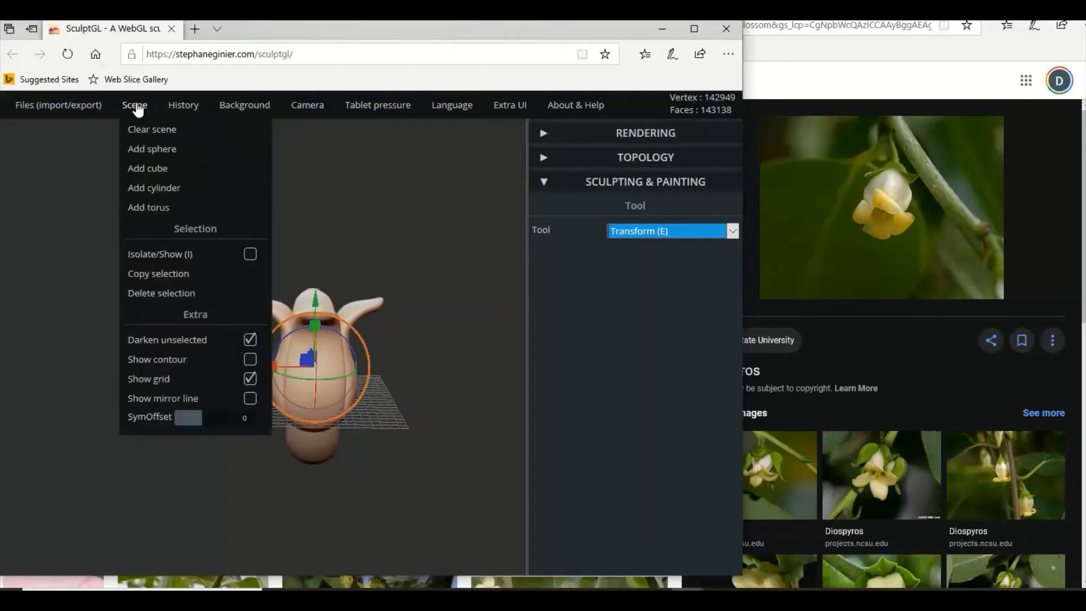
click(157, 276)
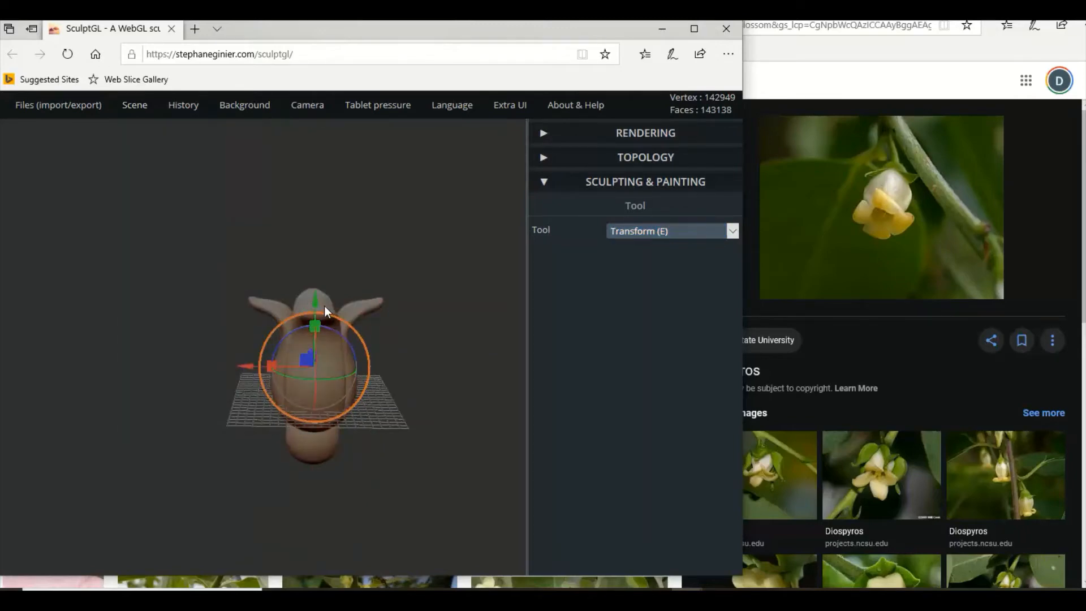
drag(316, 305, 318, 392)
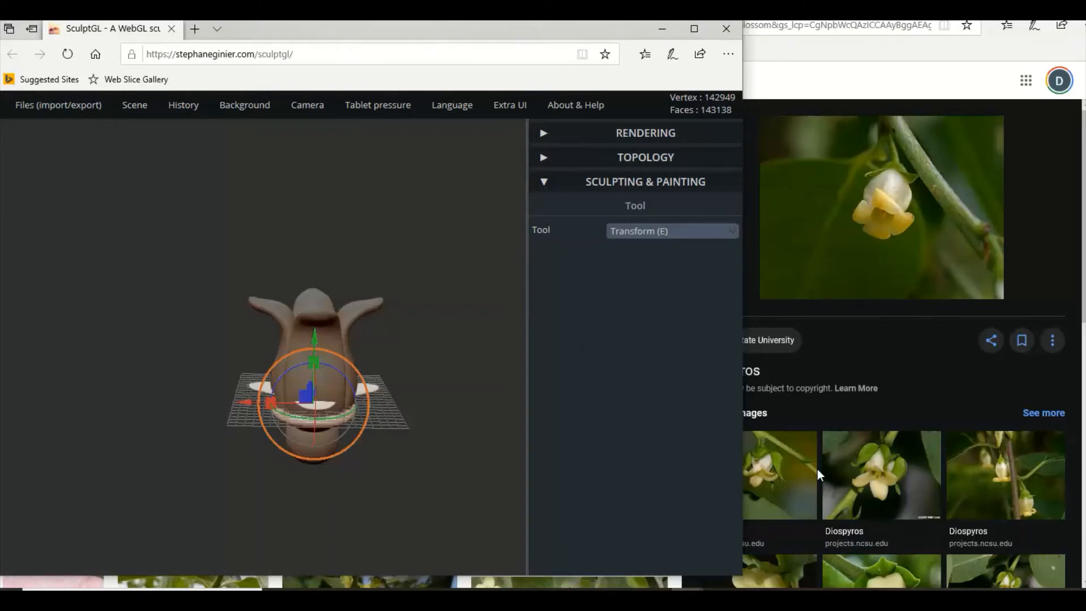
Open a related Diospyros photo as reference, and lower the flattened copy beneath the flower's base, slightly adjusting its height.
click(990, 477)
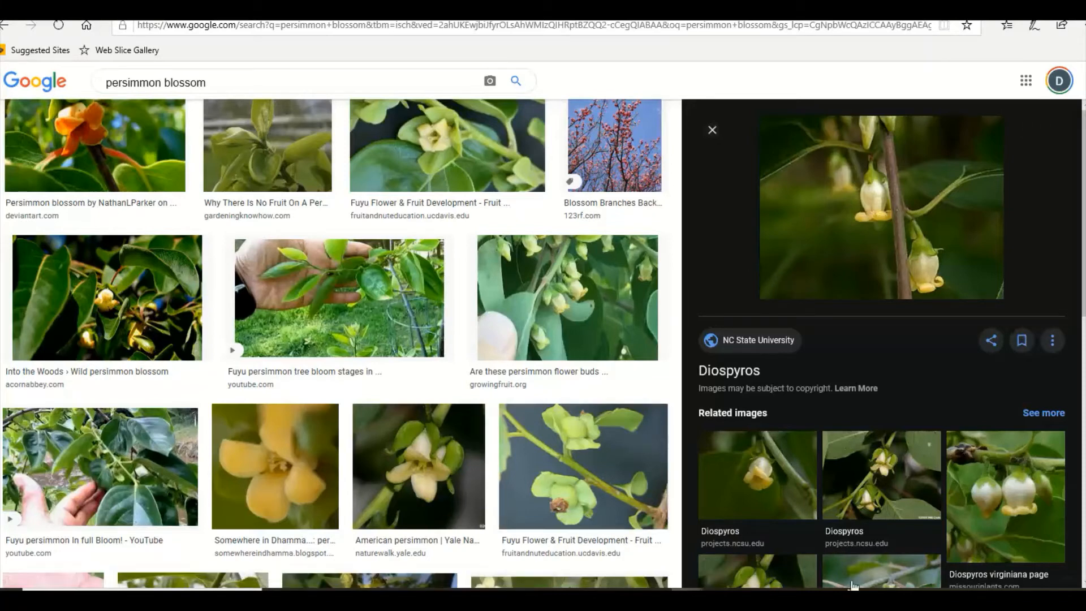
click(853, 599)
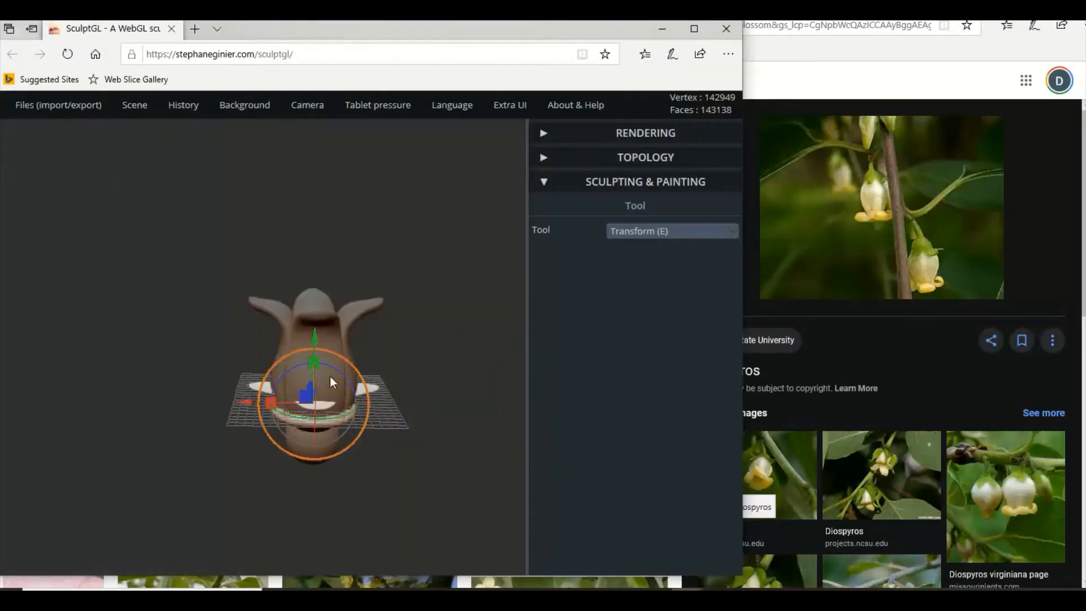
drag(315, 346, 317, 361)
drag(385, 412, 391, 379)
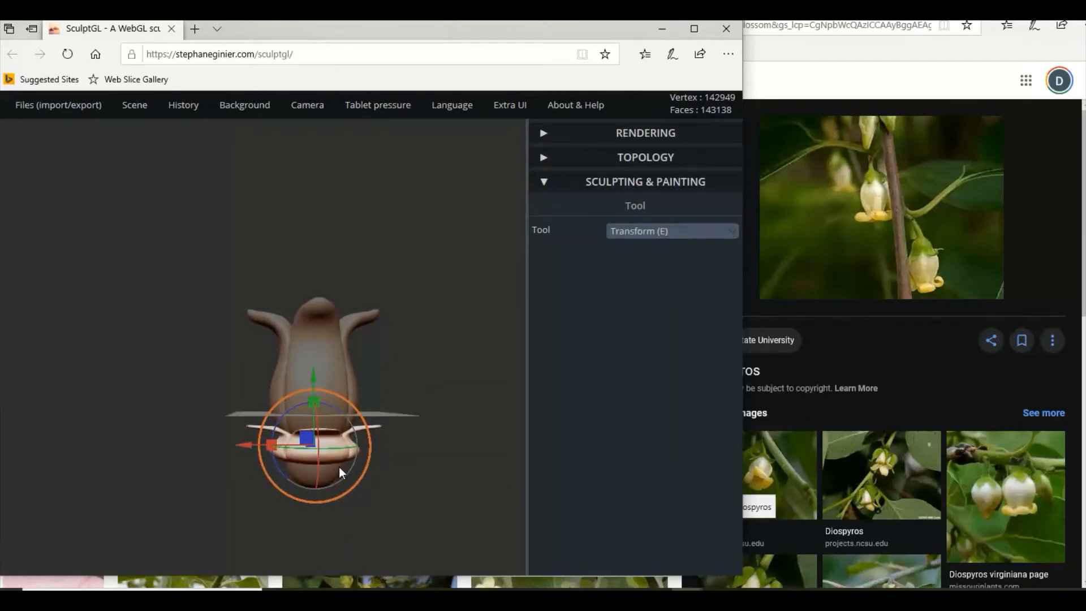
mouse_move(314, 399)
mouse_down()
mouse_move(319, 385)
mouse_move(324, 396)
mouse_up()
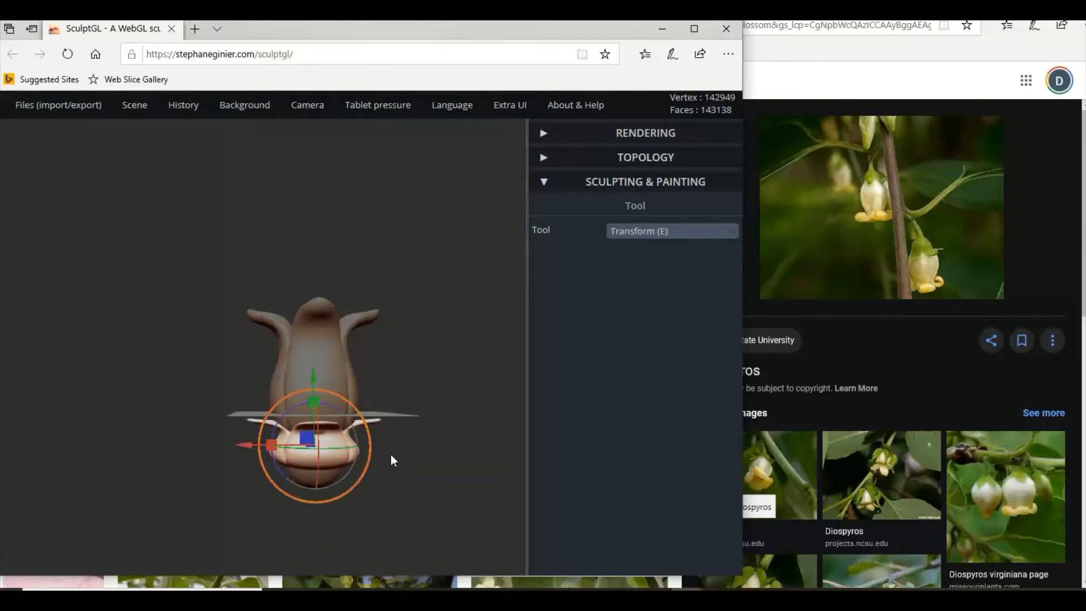
View the flower's base from below and set up the Local scale tool with radius 101 and symmetry on.
drag(390, 456, 344, 341)
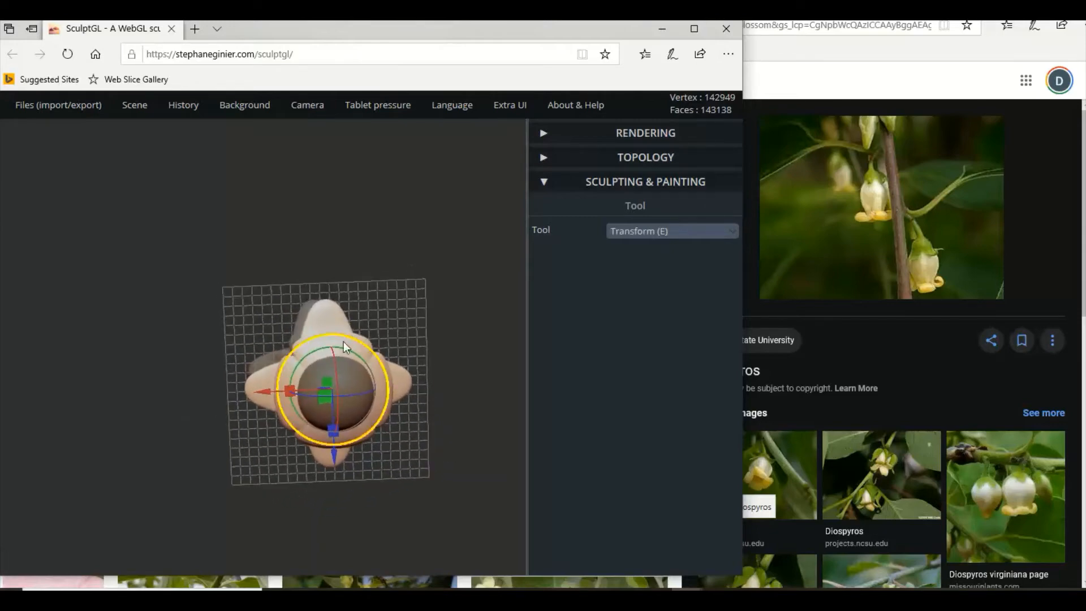
click(673, 231)
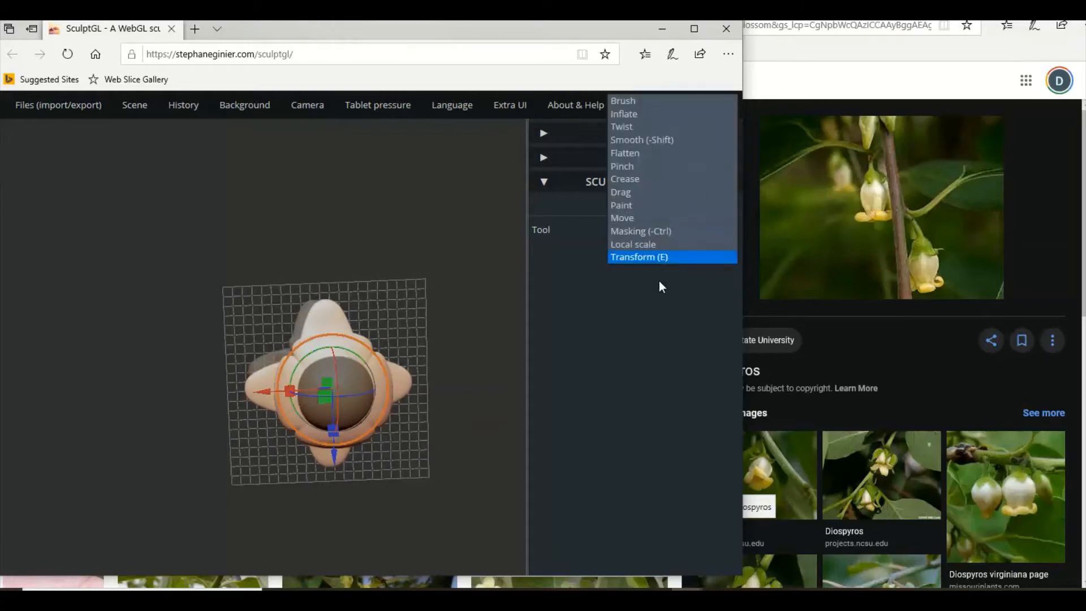
click(634, 239)
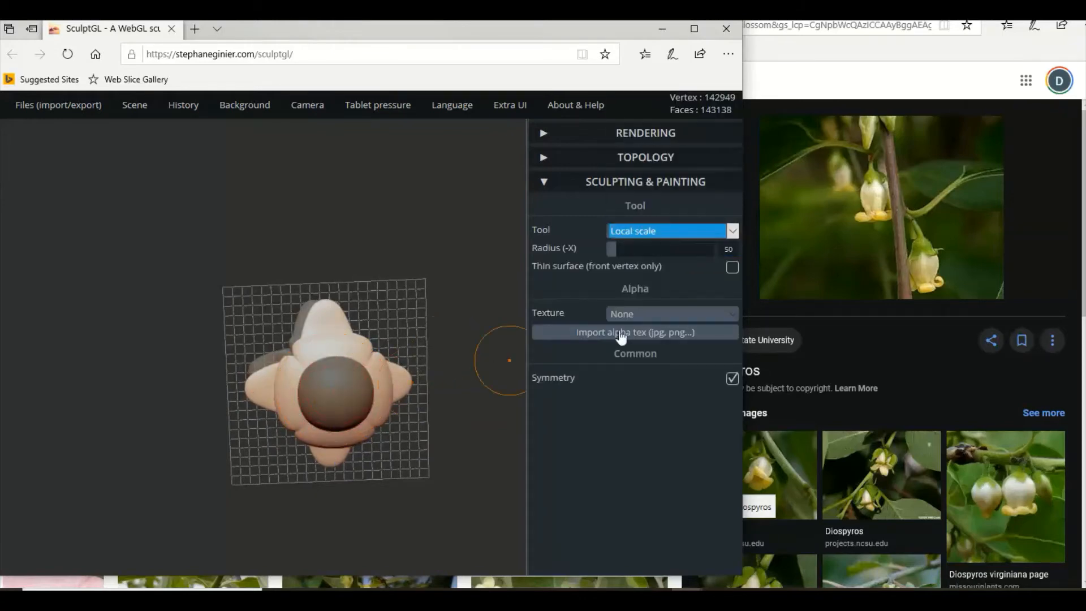
drag(619, 249, 628, 249)
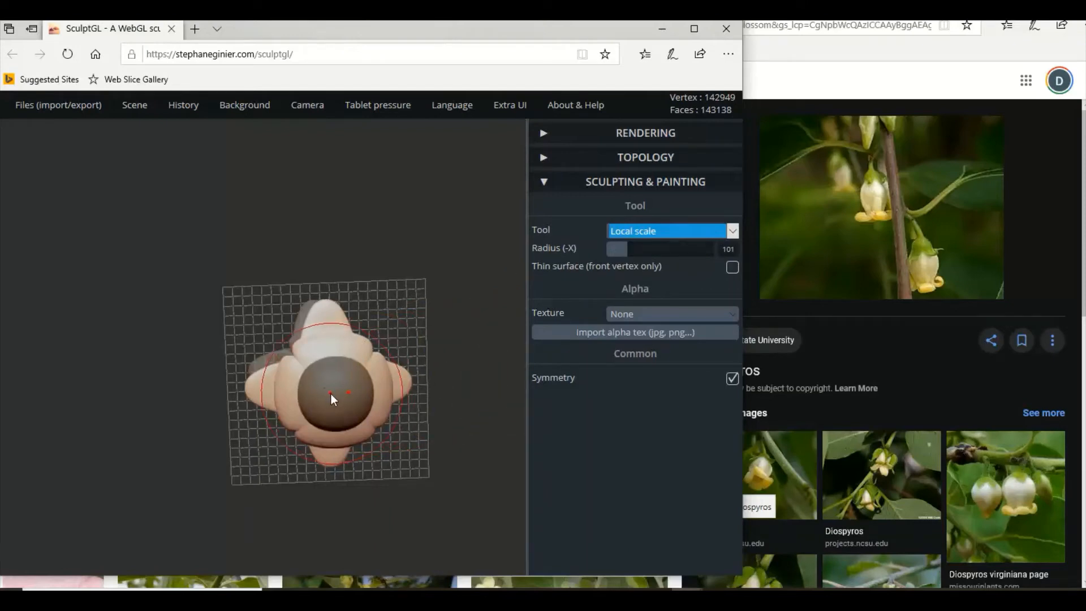
Try to reshape the sphere at the flower's base with Local scale, and undo the change.
scroll(332, 393, up, 1)
click(331, 388)
mouse_move(331, 388)
mouse_down()
mouse_move(323, 371)
mouse_move(321, 403)
mouse_up()
click(331, 354)
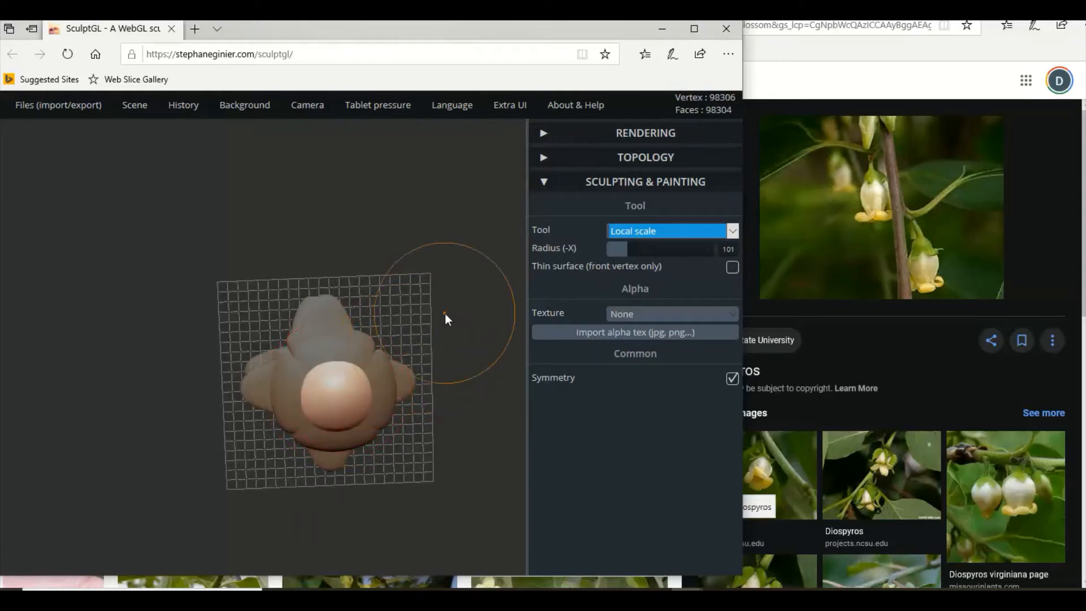
key(ctrl)
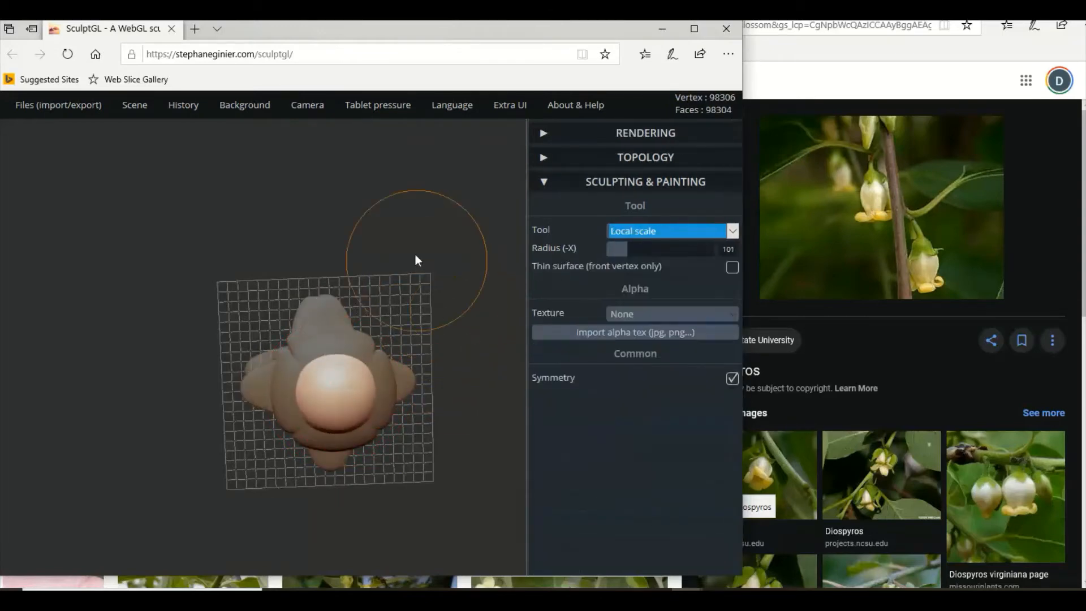
Move the sphere sideways with the Transform tool until it is well clear of the flower.
drag(415, 253, 388, 425)
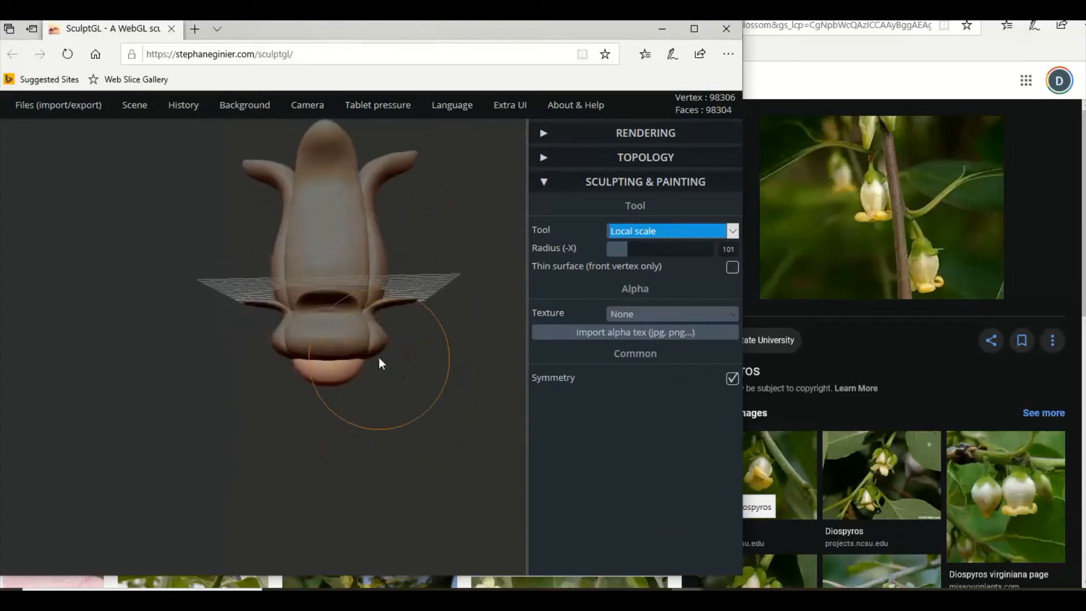
mouse_move(402, 324)
mouse_down()
mouse_move(252, 444)
mouse_move(405, 436)
mouse_move(343, 439)
mouse_move(512, 373)
mouse_up()
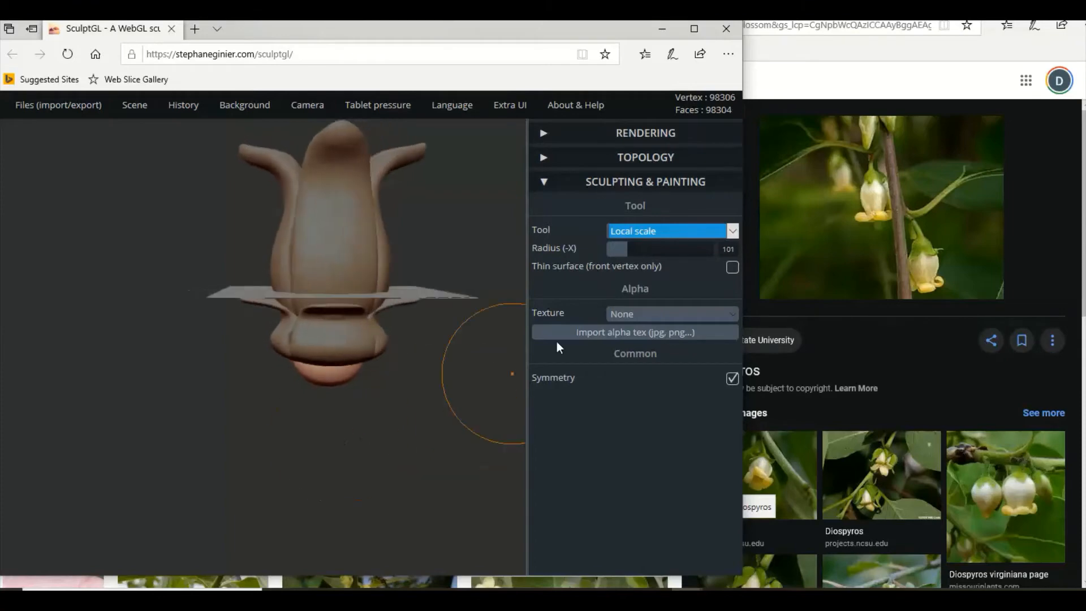
click(689, 231)
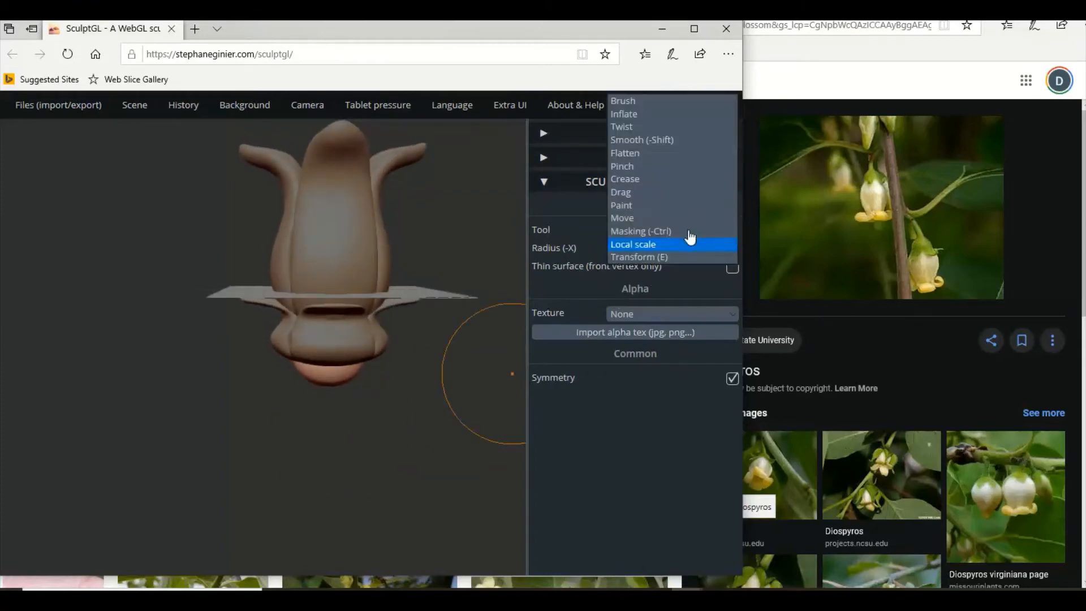
click(657, 259)
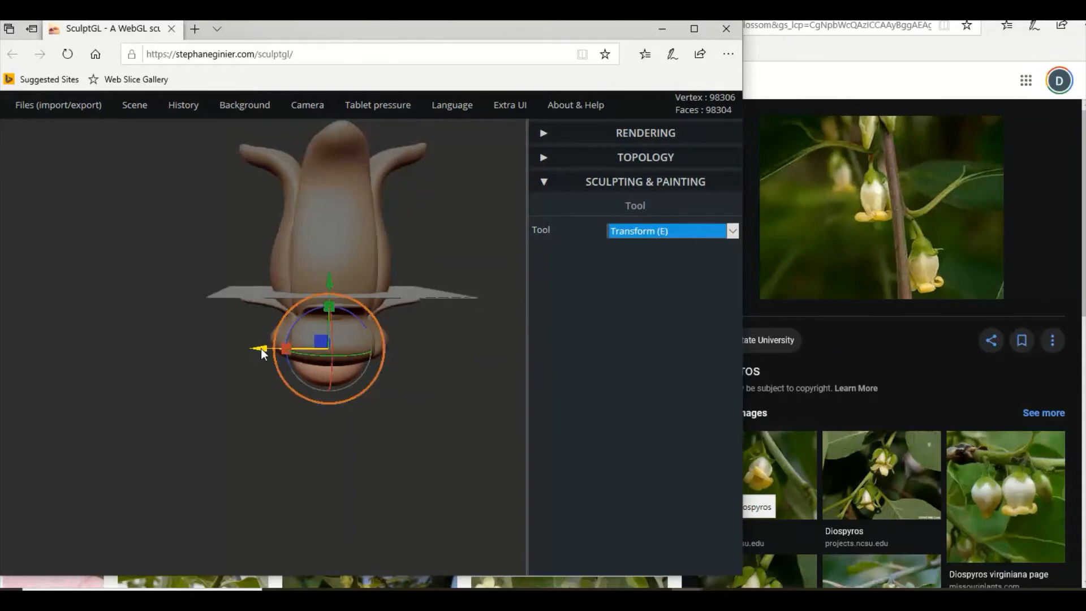
drag(260, 348, 45, 350)
Try Local scale at radius 101 on the underside centre of the flattened flower copy, and undo it.
click(330, 351)
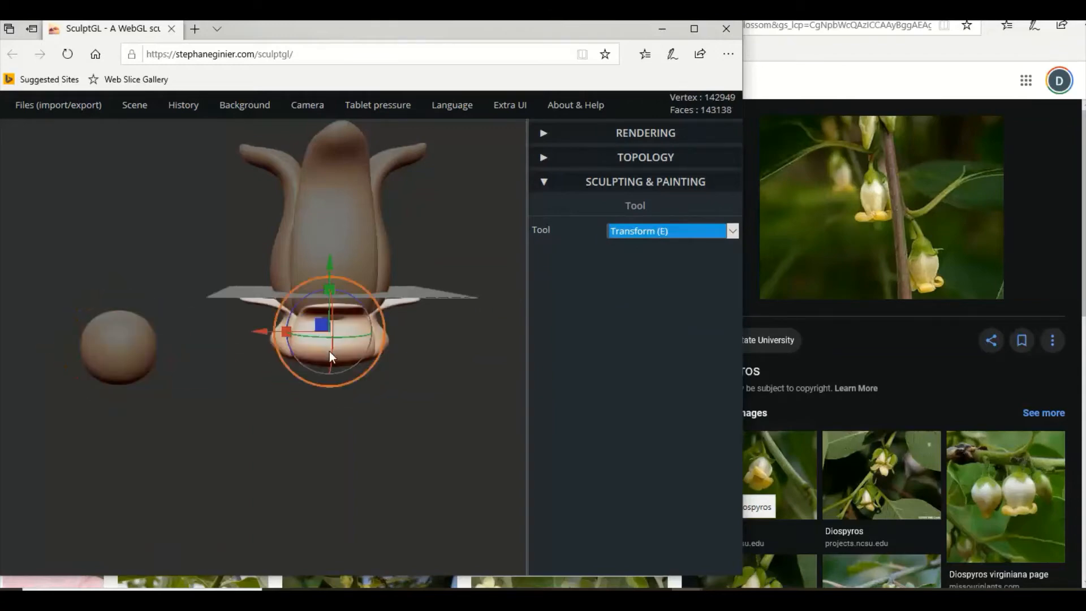
right_drag(330, 352, 351, 192)
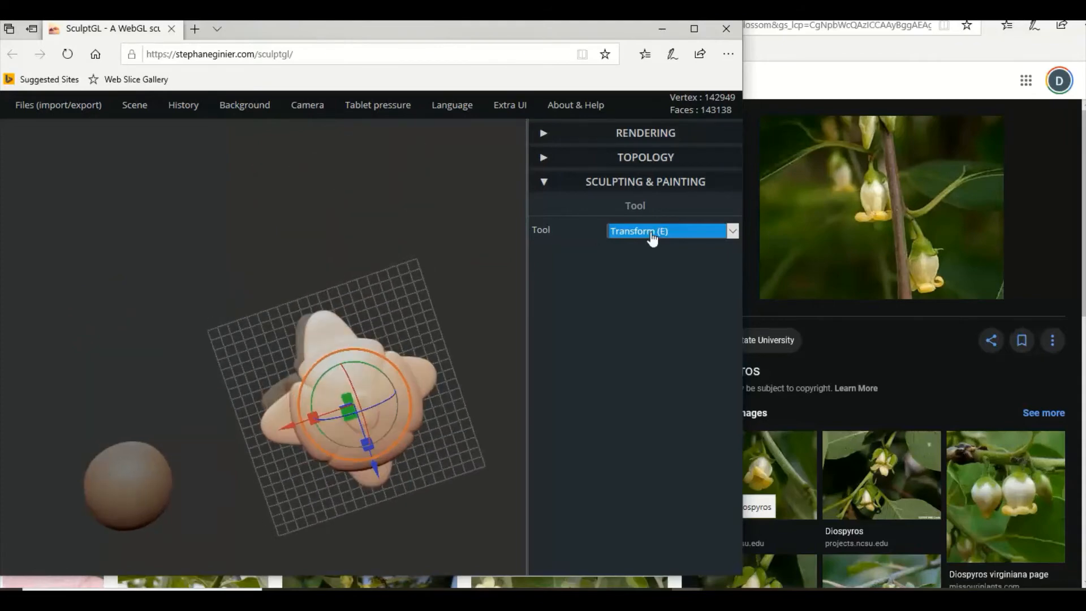
click(653, 238)
click(645, 245)
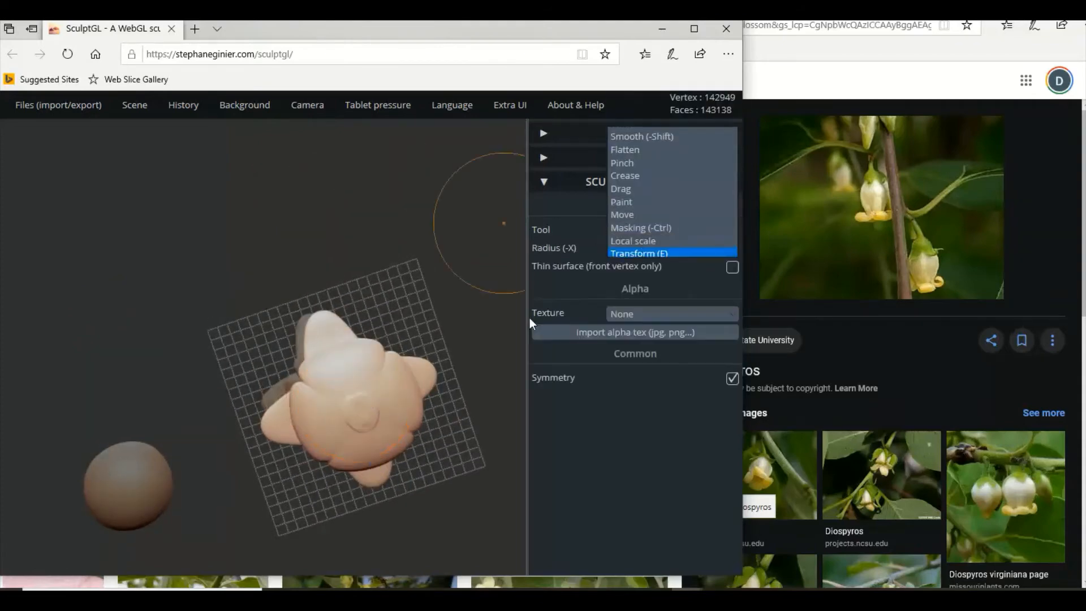
right_drag(372, 414, 355, 389)
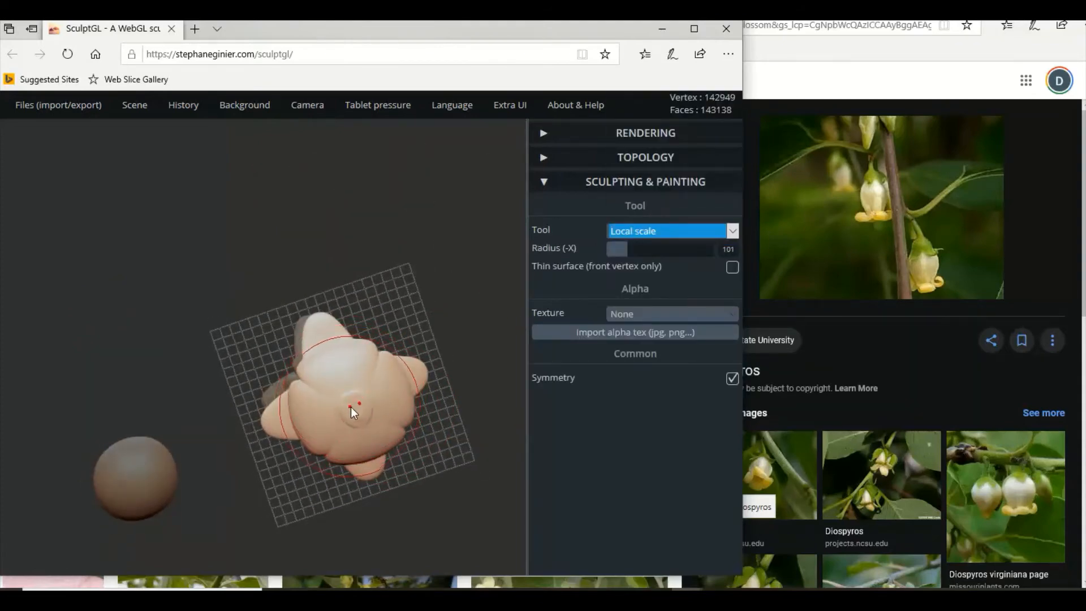
drag(355, 406, 291, 515)
right_drag(304, 495, 357, 519)
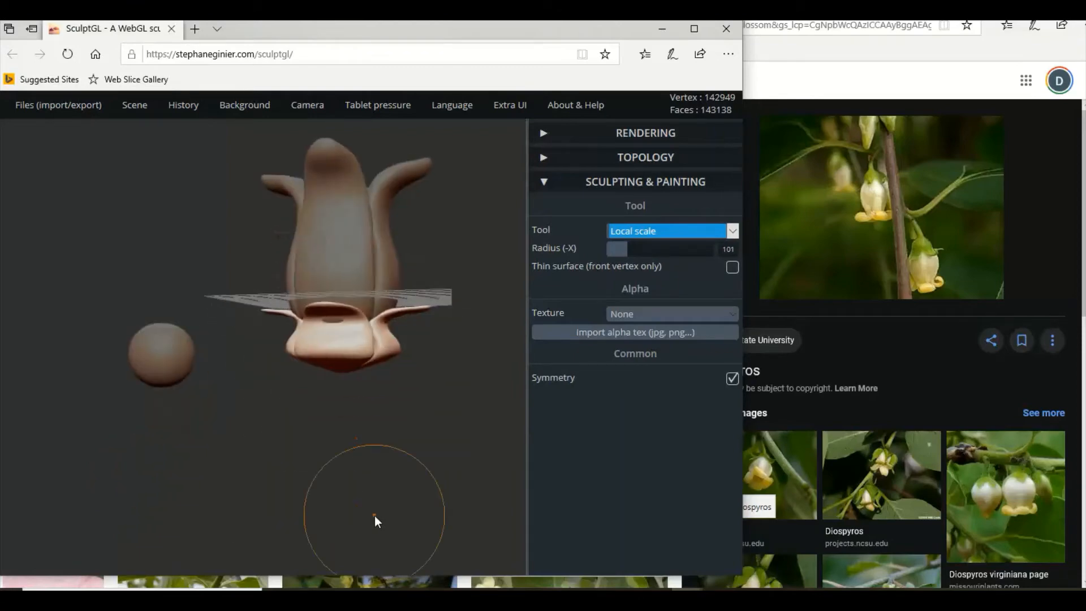
key(ctrl)
key(ctrl+z)
Try Local scale on the front face of the flattened flower copy, and undo the change.
right_drag(344, 457, 366, 439)
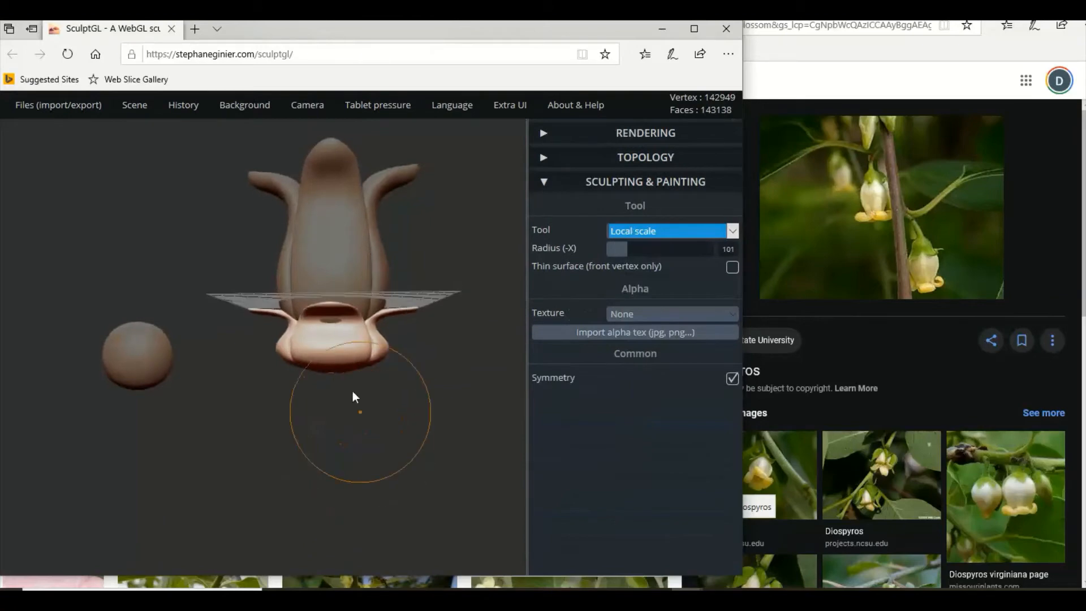
scroll(340, 389, down, 3)
mouse_move(324, 391)
right_down()
mouse_move(295, 424)
mouse_move(325, 380)
mouse_move(301, 389)
mouse_move(338, 362)
right_up()
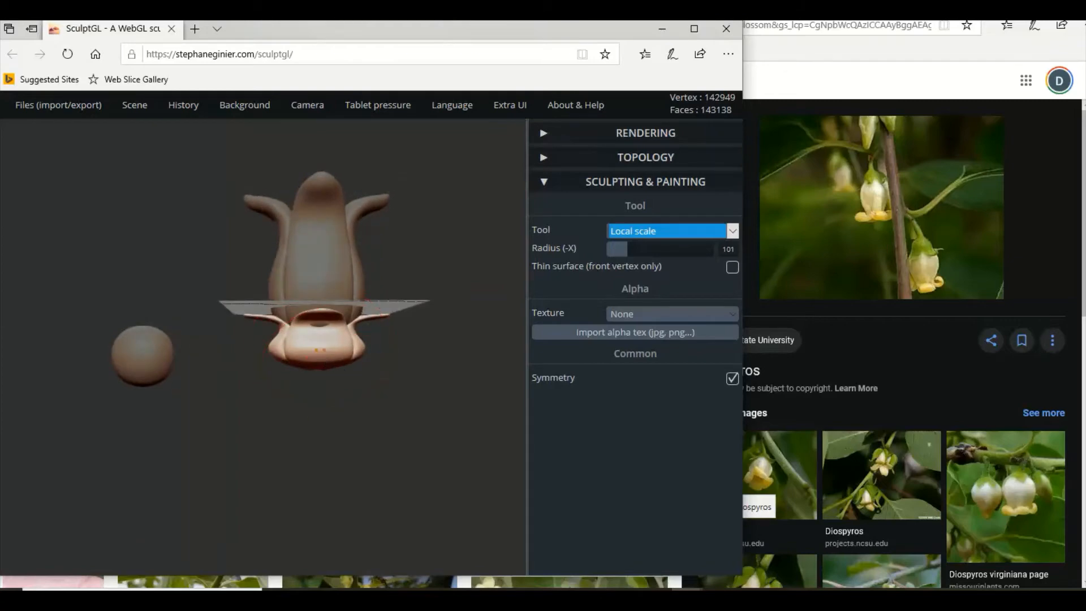
key(ctrl)
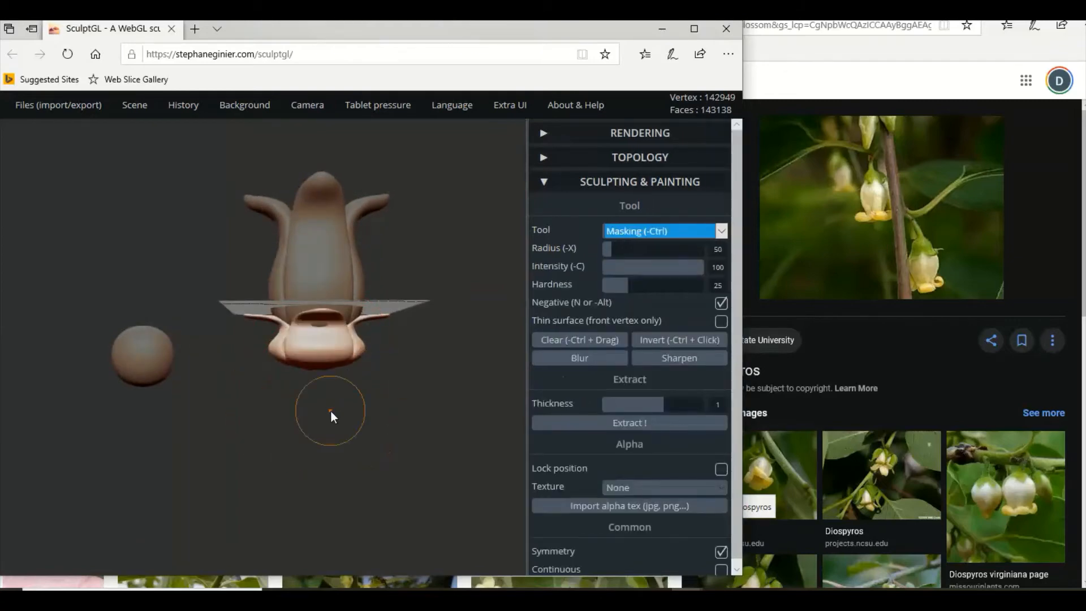
Stretch the flattened flower copy slightly in height with the Transform tool.
scroll(337, 412, up, 3)
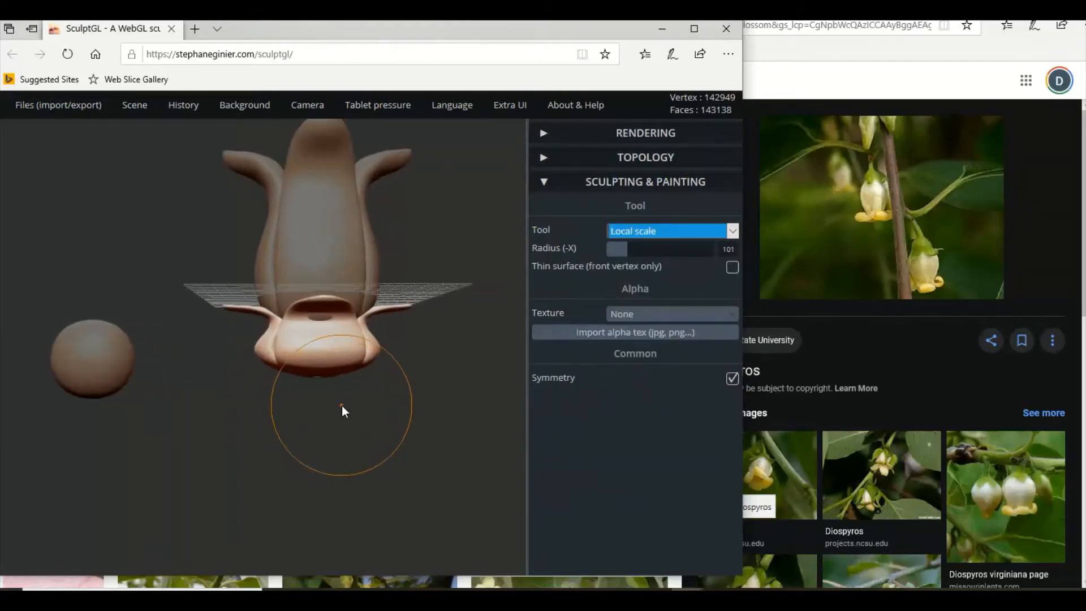
mouse_move(342, 406)
right_down()
mouse_move(350, 362)
mouse_move(307, 298)
mouse_move(261, 379)
mouse_move(270, 402)
mouse_move(329, 405)
mouse_move(344, 420)
right_up()
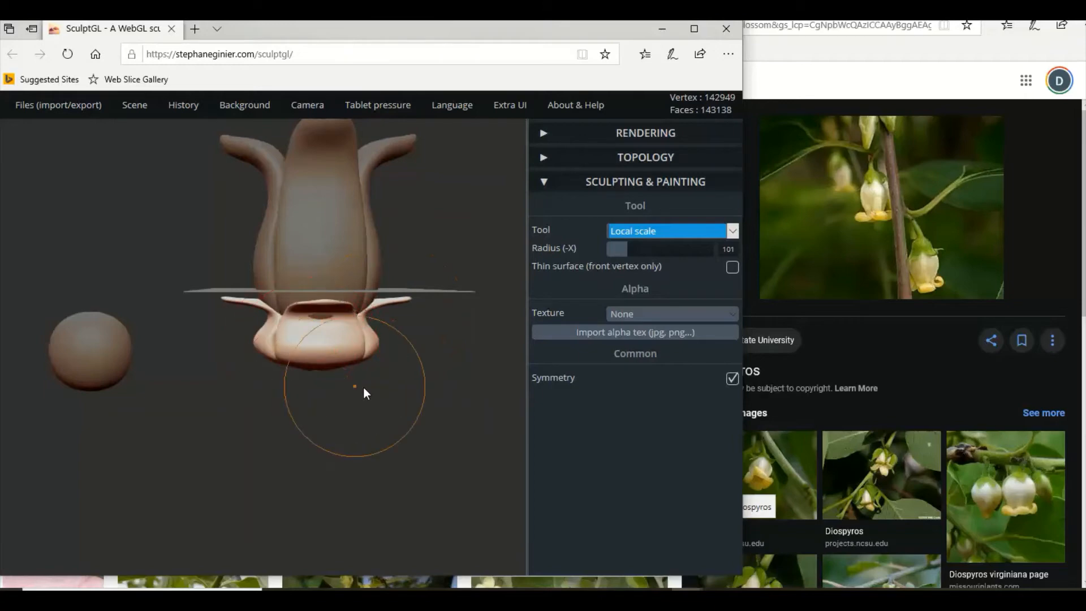
click(650, 233)
click(647, 256)
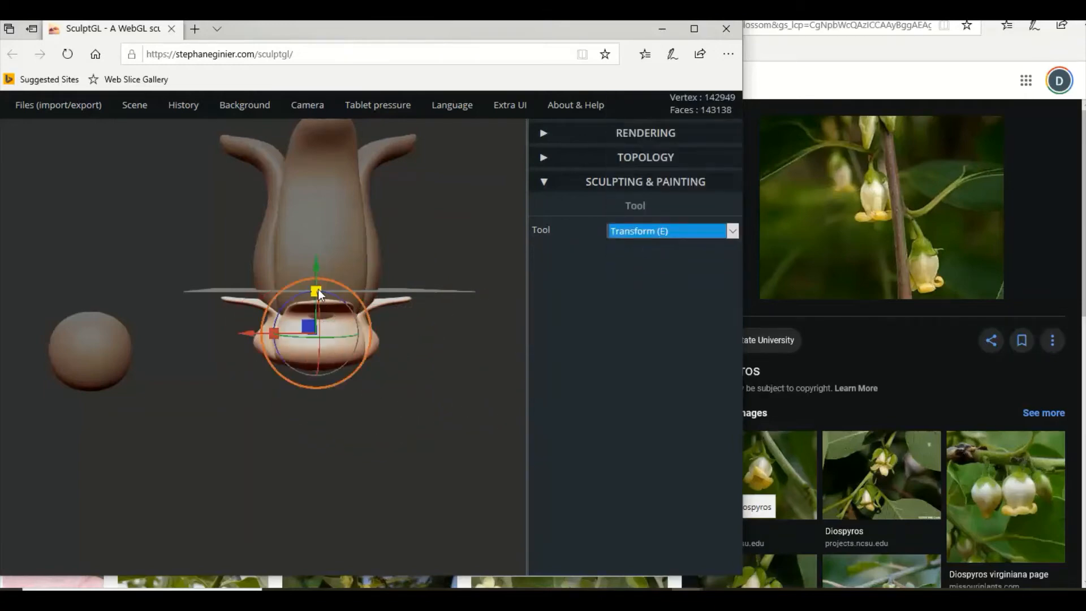
drag(316, 292, 323, 287)
Set the Move tool to radius 69 and intensity 22, and push the notch edge on the flattened copy's underside inward.
click(677, 236)
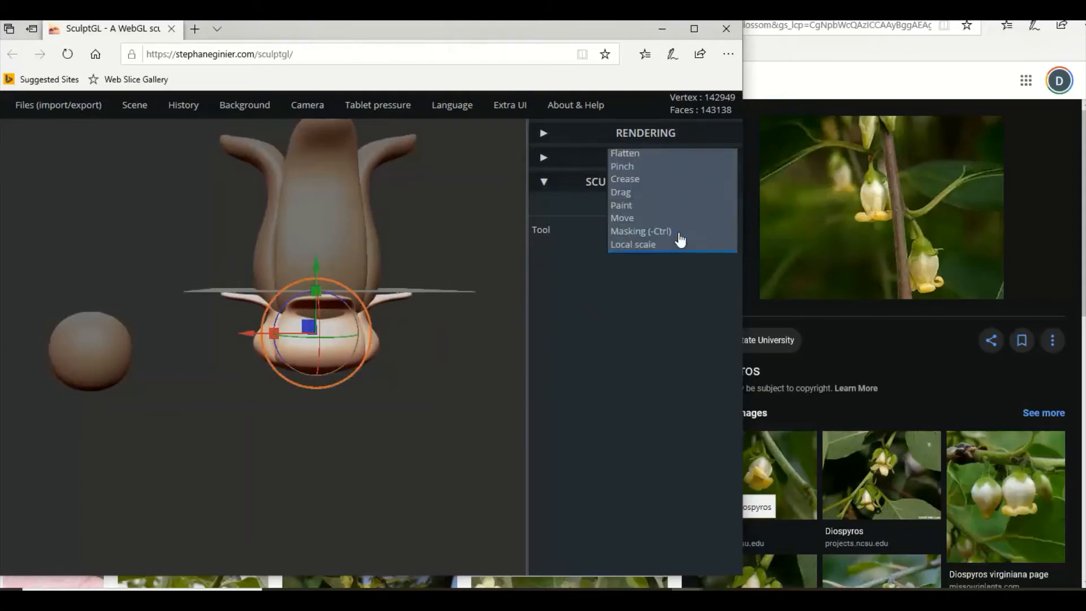
click(632, 220)
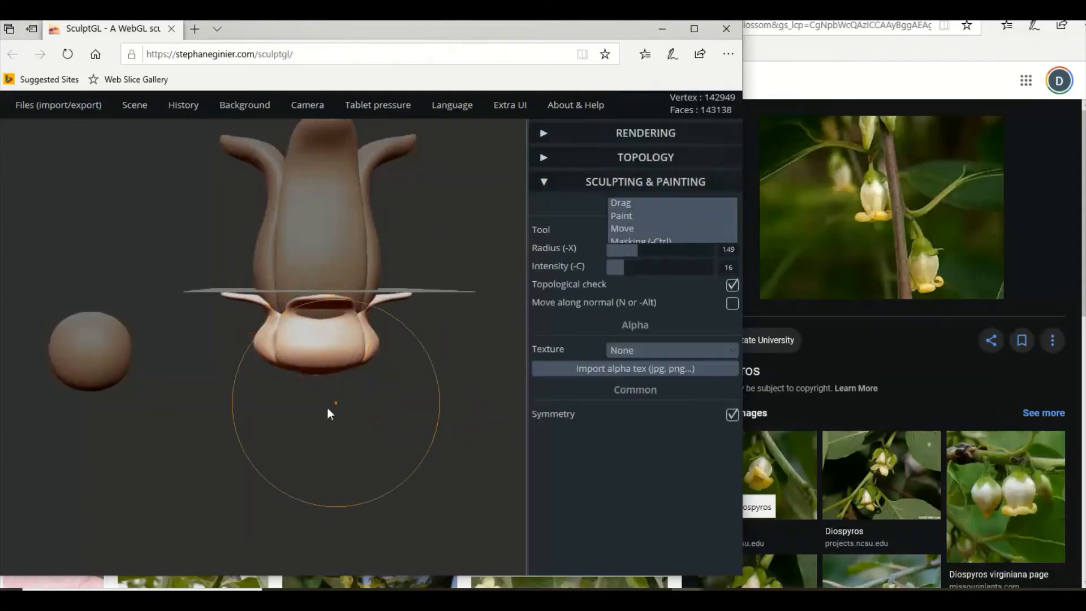
mouse_move(635, 255)
mouse_down()
mouse_move(616, 251)
mouse_move(631, 268)
mouse_up()
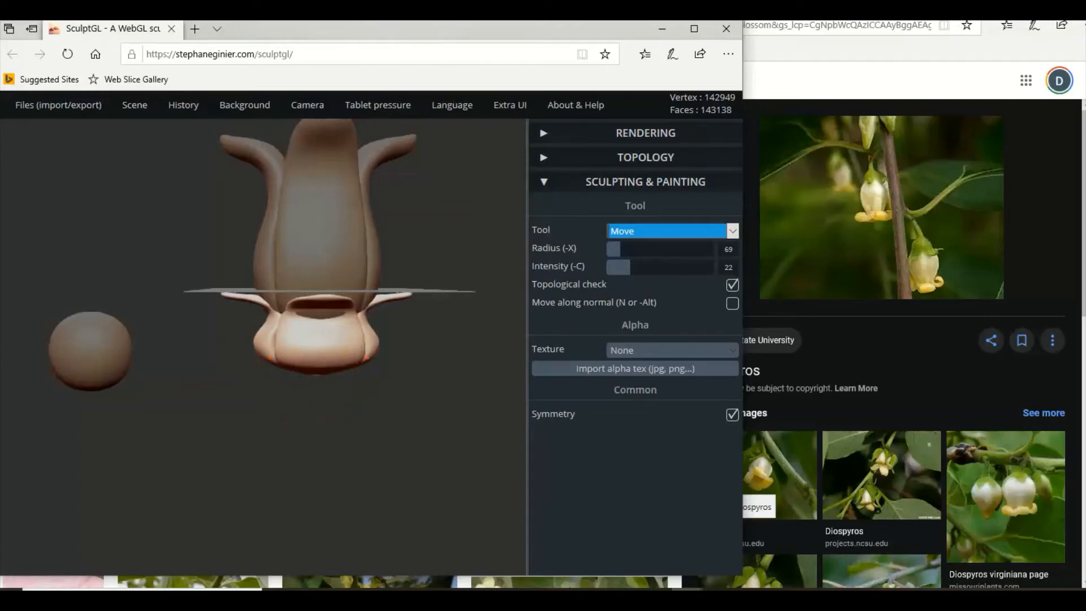
scroll(240, 368, up, 2)
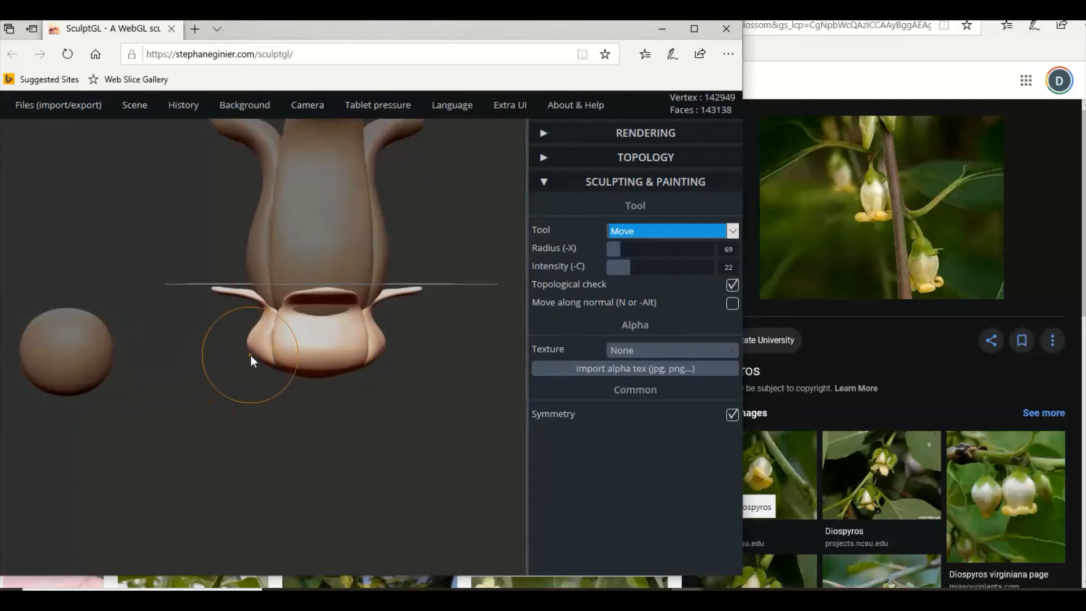
drag(254, 352, 305, 343)
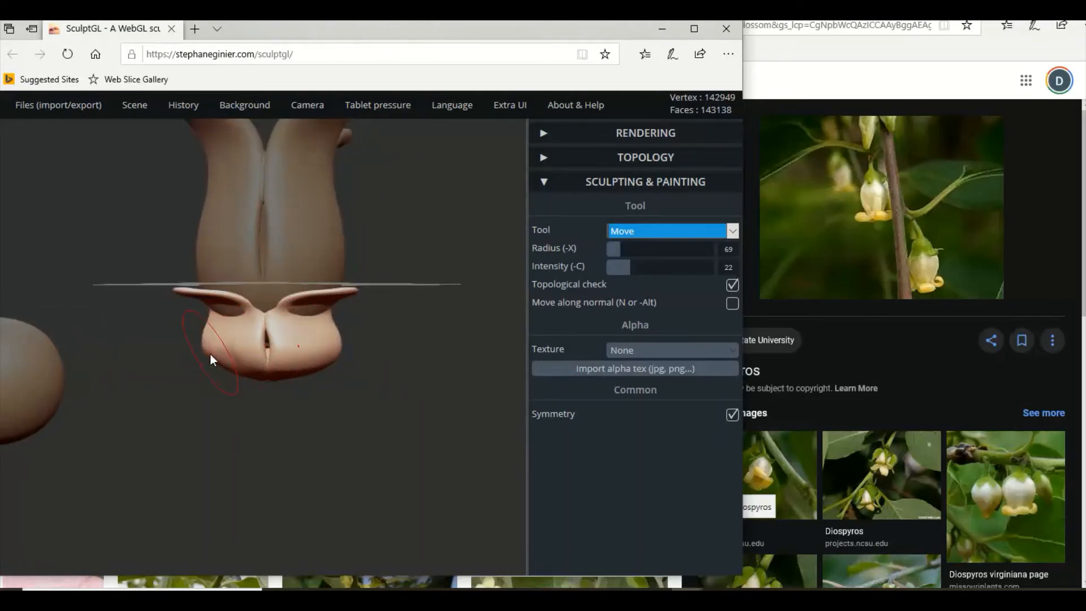
right_drag(263, 358, 263, 206)
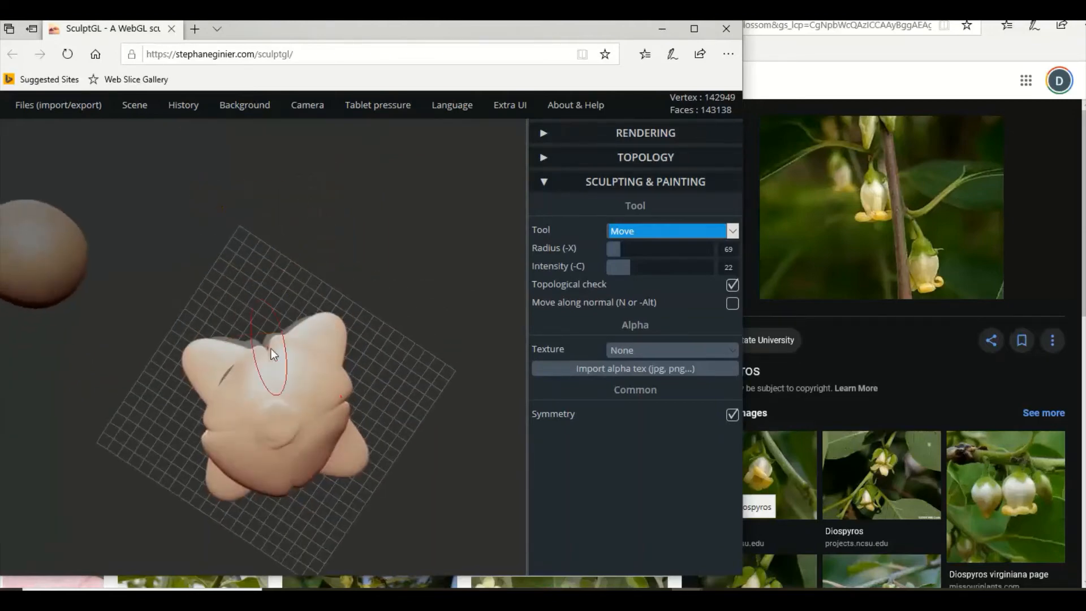
mouse_move(277, 351)
mouse_down()
mouse_move(274, 383)
mouse_move(308, 364)
mouse_move(318, 373)
mouse_move(272, 378)
mouse_move(272, 368)
mouse_move(269, 379)
mouse_up()
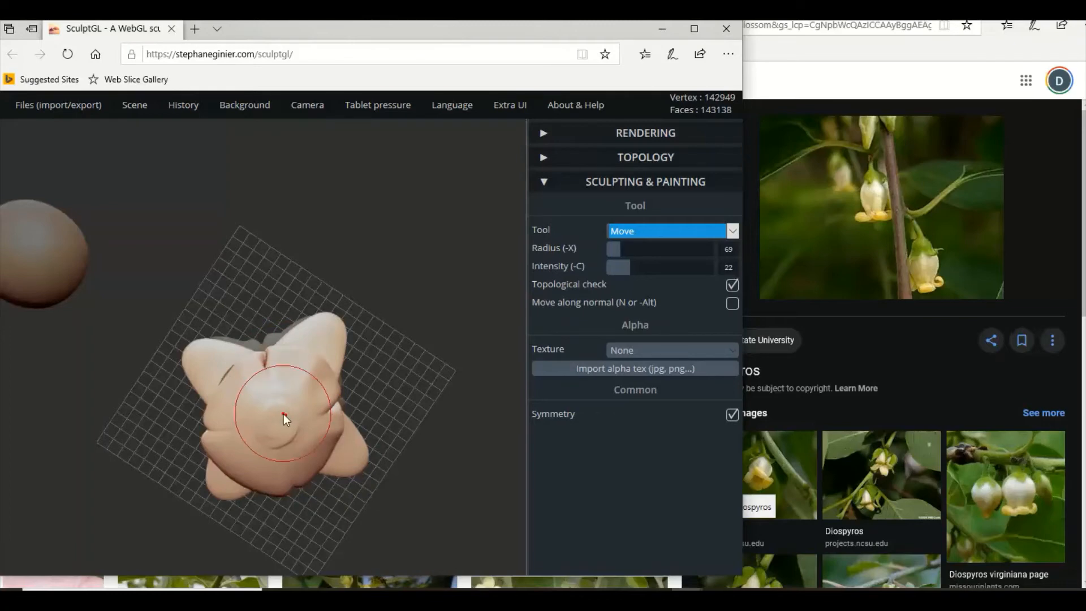
Push the remaining outer edges of the flattened copy's underside toward its centre with the Move tool.
mouse_move(285, 414)
right_down()
mouse_move(332, 394)
mouse_move(473, 438)
right_up()
drag(258, 343, 260, 359)
right_drag(261, 359, 222, 334)
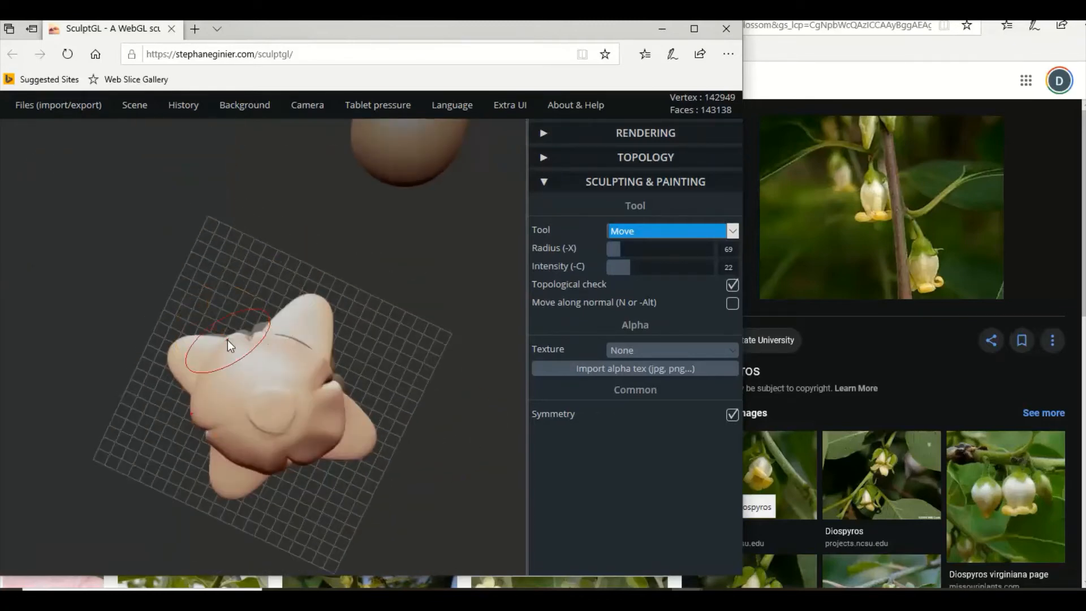
mouse_move(233, 363)
mouse_down()
mouse_move(238, 386)
mouse_move(245, 375)
mouse_up()
right_drag(228, 380, 192, 507)
drag(365, 336, 344, 345)
mouse_move(344, 344)
right_down()
mouse_move(341, 374)
mouse_move(242, 380)
mouse_move(165, 358)
mouse_move(261, 371)
mouse_move(194, 412)
mouse_move(346, 382)
mouse_move(301, 377)
right_up()
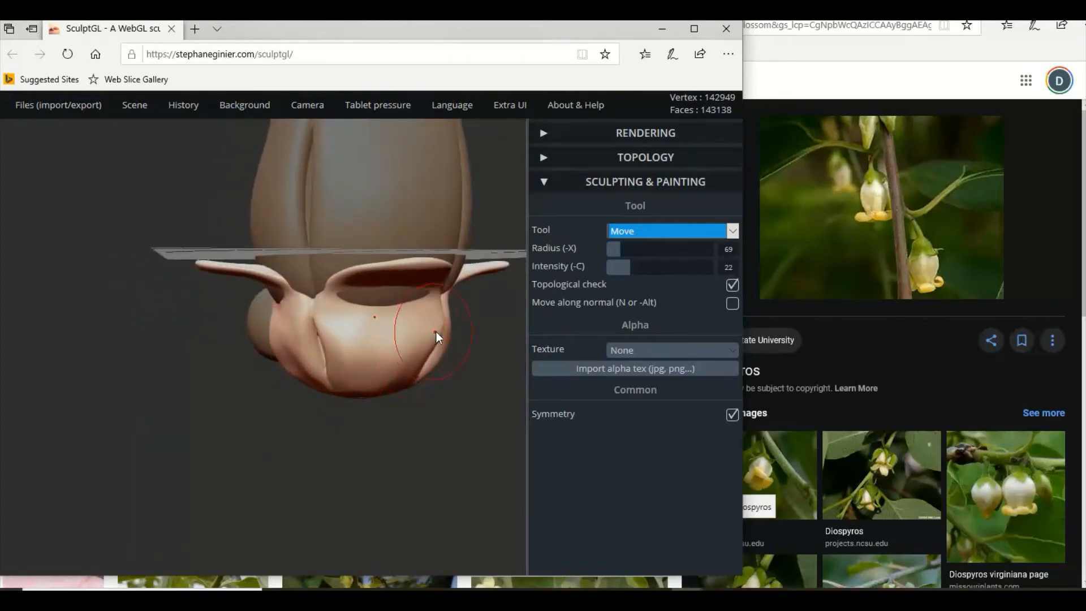
Push in the lower side bulges all around the flattened copy with the Move tool, tapering it toward its base.
right_drag(423, 343, 301, 357)
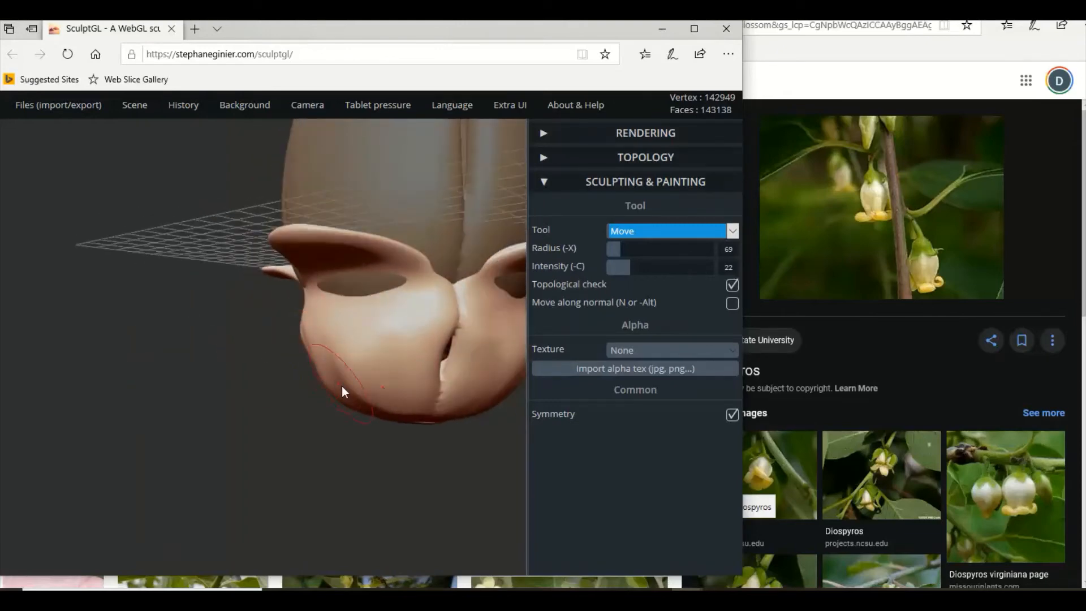
right_drag(377, 402, 416, 398)
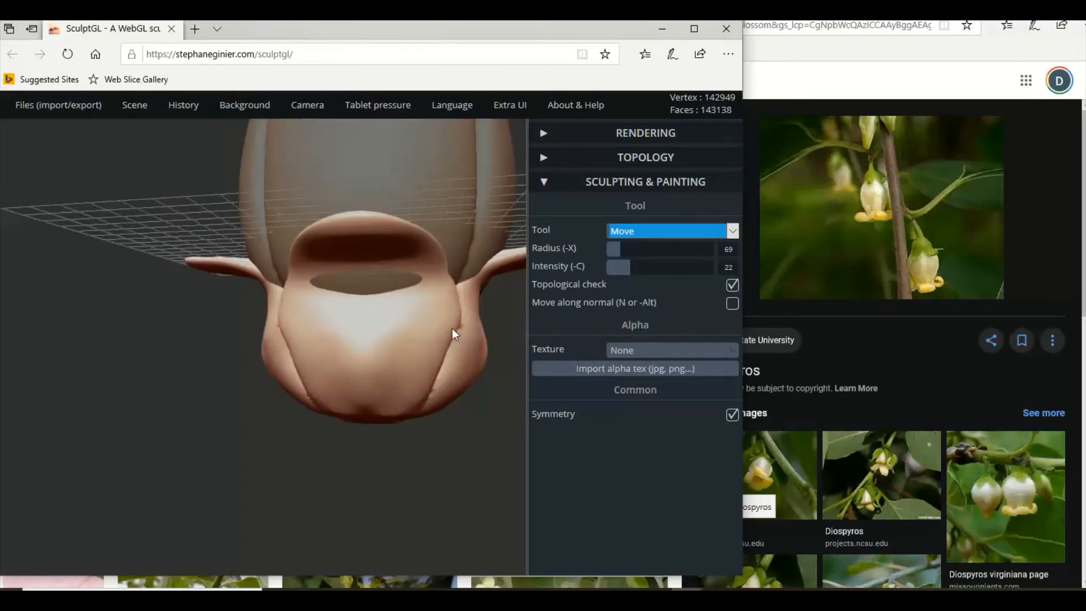
mouse_move(466, 392)
right_down()
mouse_move(408, 412)
mouse_move(426, 364)
right_up()
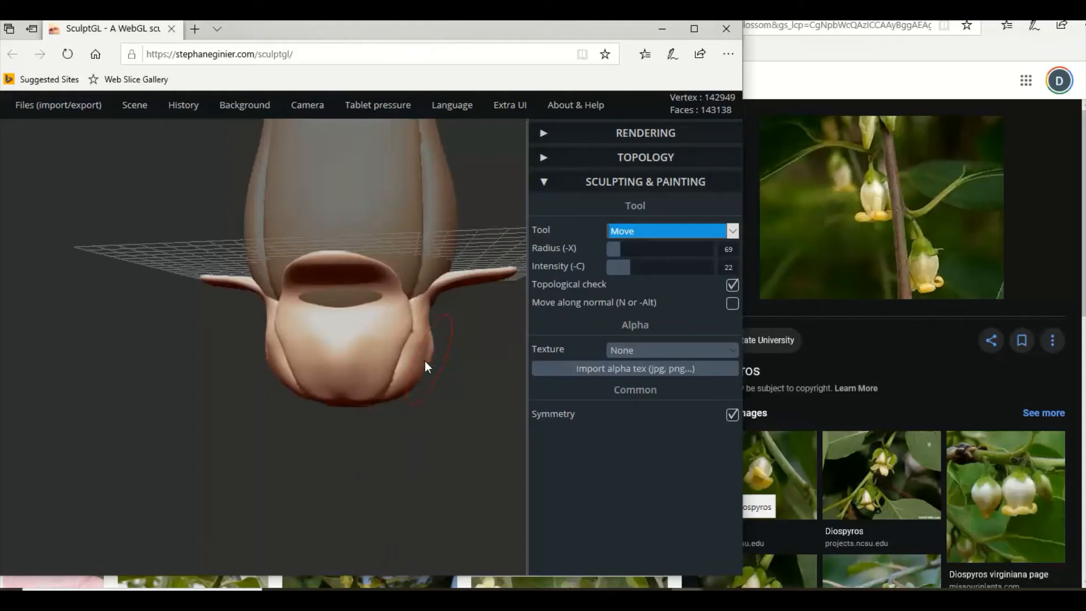
right_drag(375, 395, 362, 389)
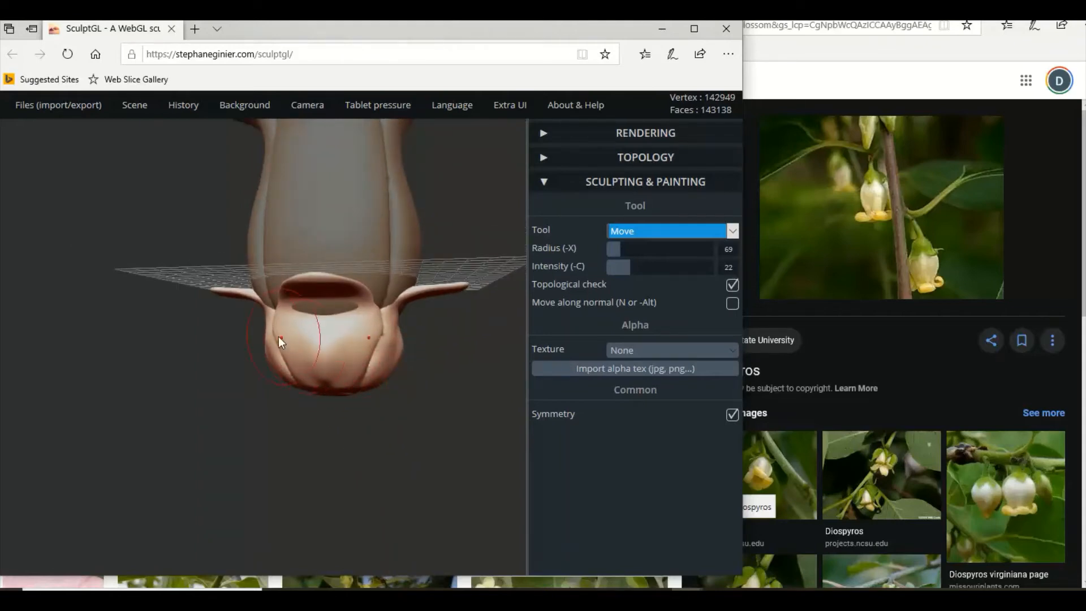
mouse_move(270, 355)
right_down()
mouse_move(189, 385)
mouse_move(206, 400)
right_up()
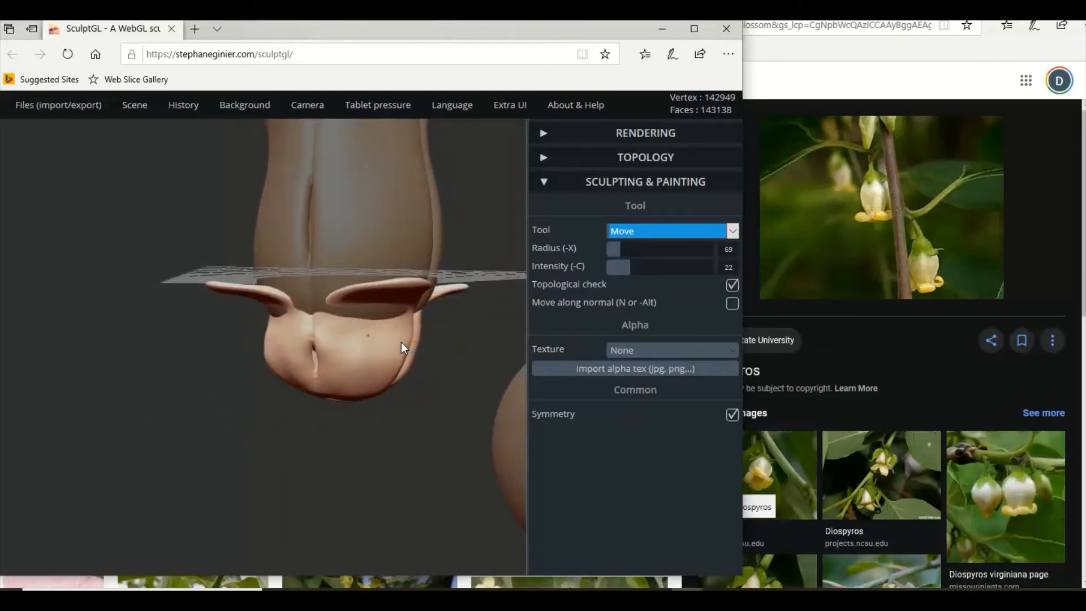
right_drag(406, 346, 172, 346)
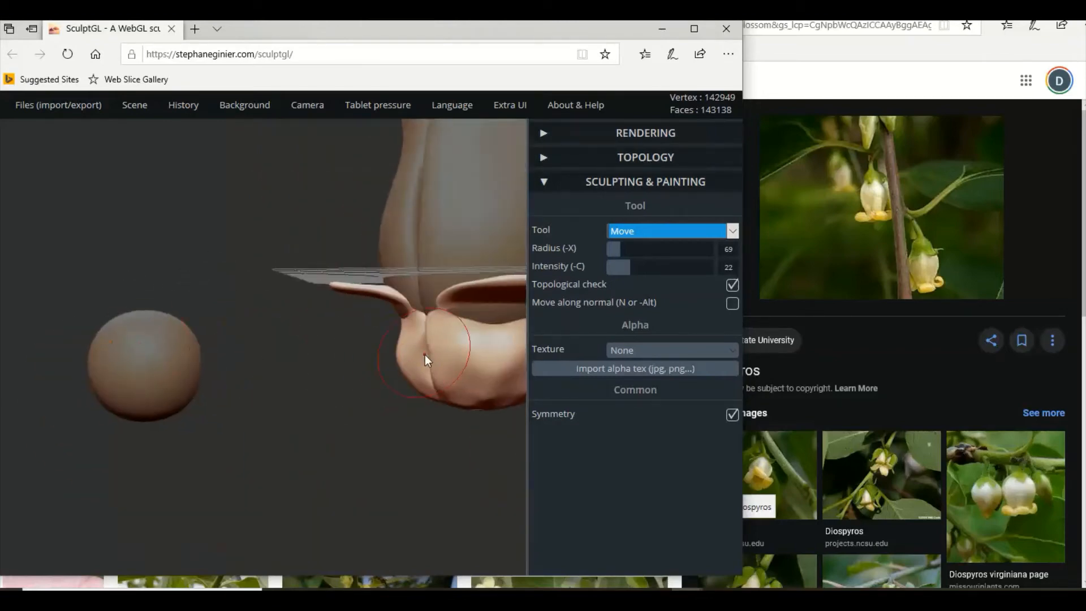
mouse_move(415, 359)
right_down()
mouse_move(257, 406)
mouse_move(368, 395)
right_up()
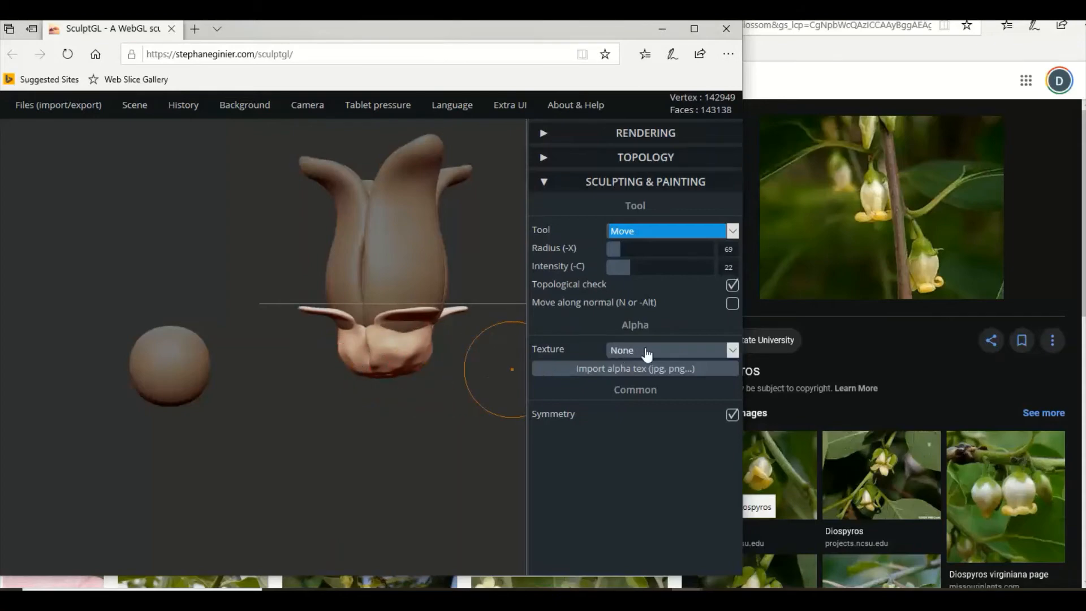
Stretch the tapered calyx copy slightly taller with the Transform tool.
click(674, 237)
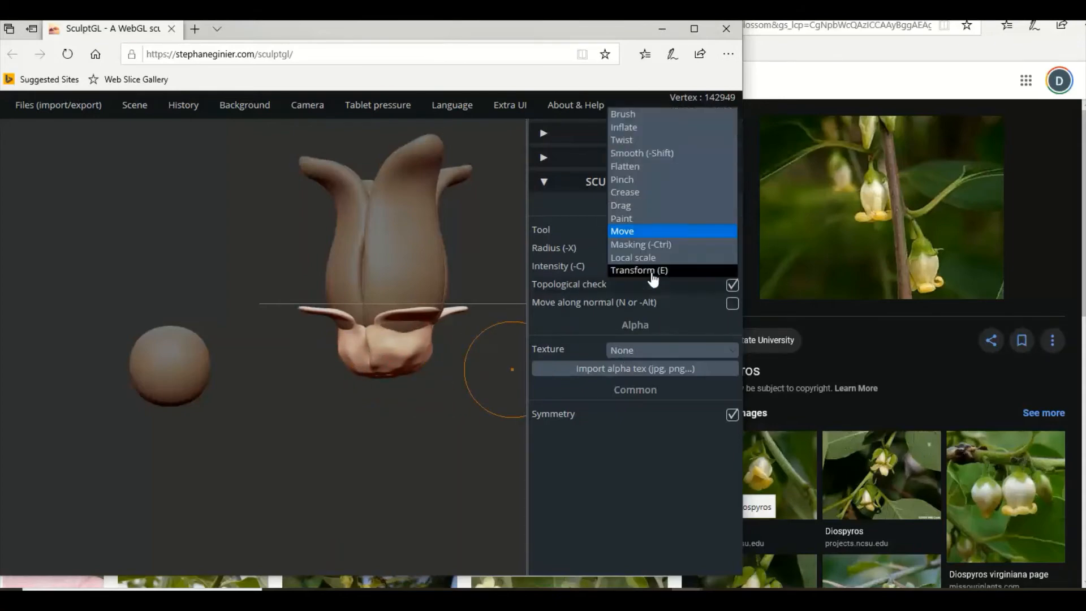
click(651, 270)
drag(385, 301, 386, 286)
Move the sphere back under the flower into the calyx base and enlarge it slightly with the Transform tool.
click(196, 359)
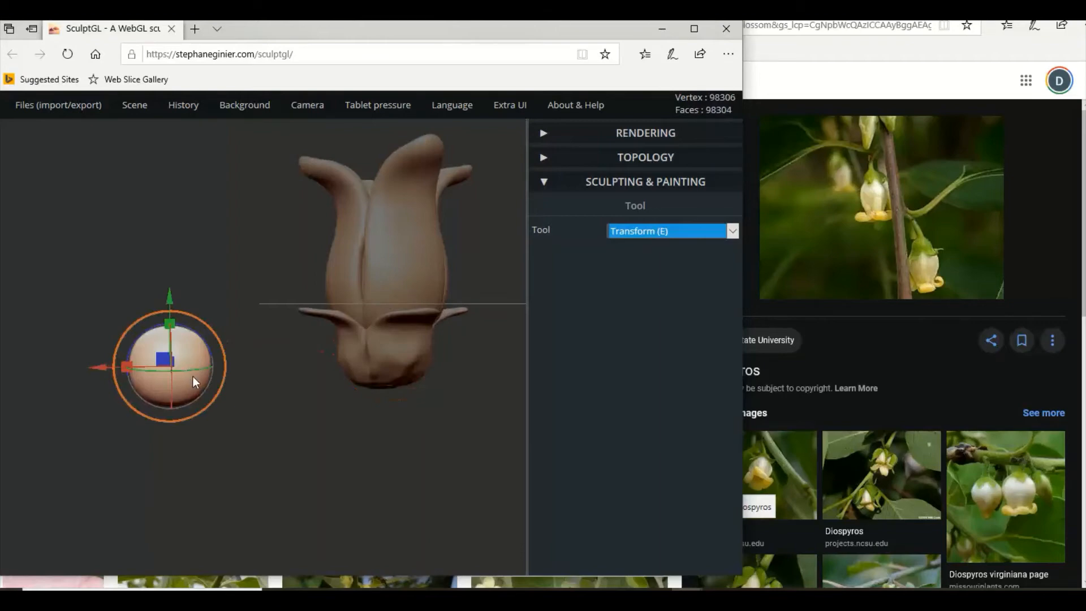
right_drag(192, 376, 236, 372)
right_drag(111, 400, 55, 409)
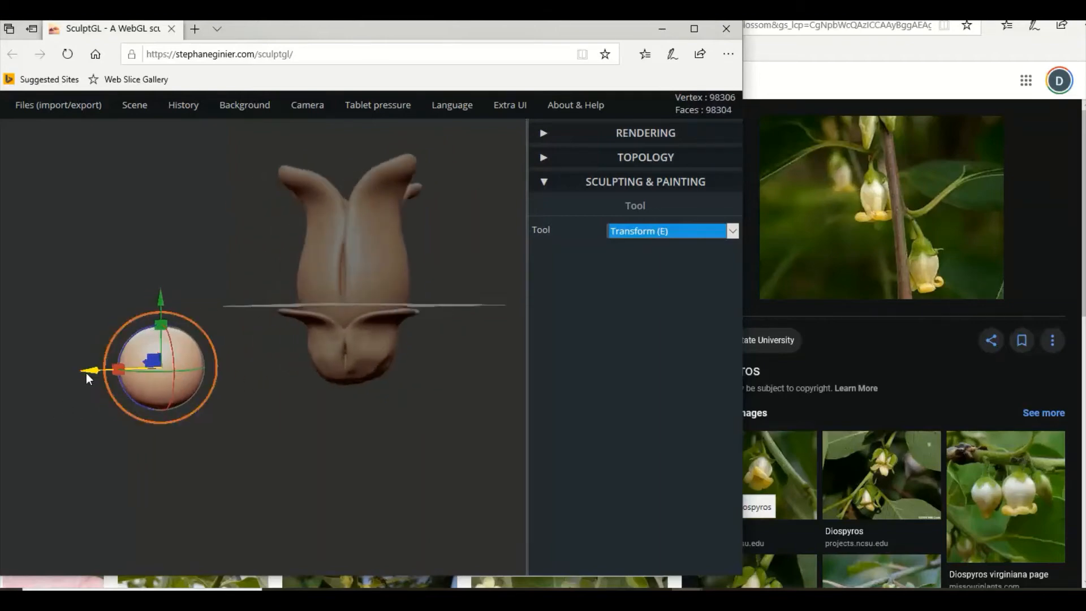
drag(86, 370, 281, 384)
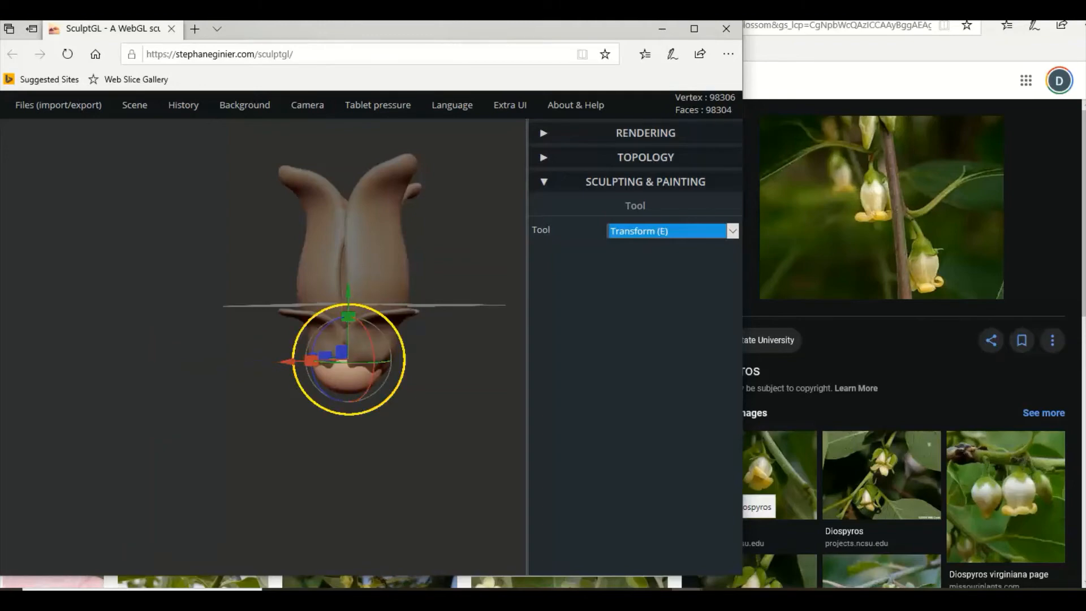
drag(389, 312, 395, 308)
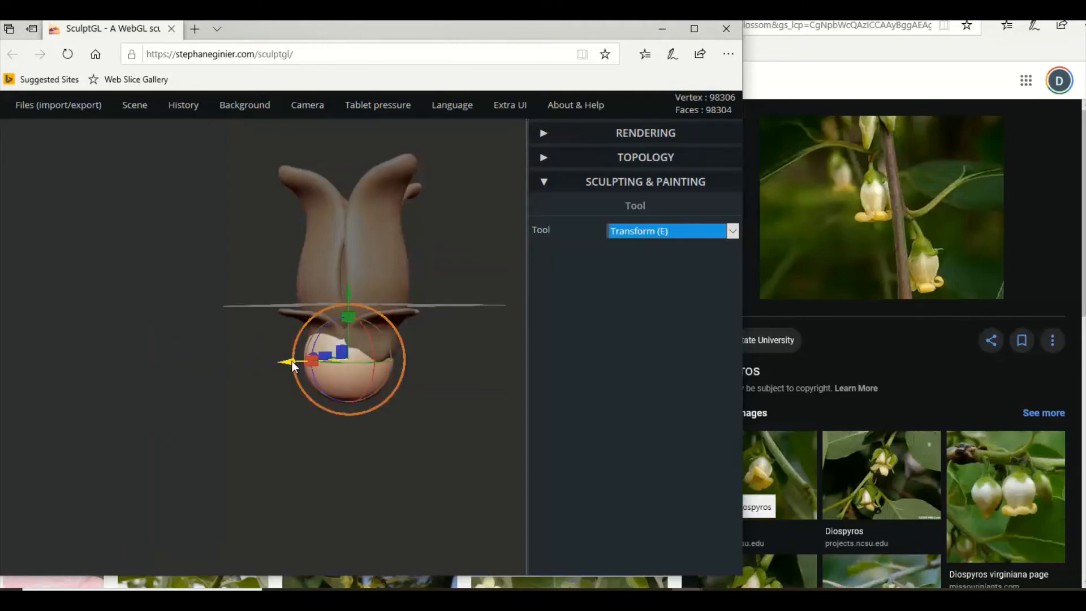
drag(294, 365, 295, 365)
Adjust the sphere's depth position beneath the flower and raise it further into the calyx.
scroll(178, 374, up, 6)
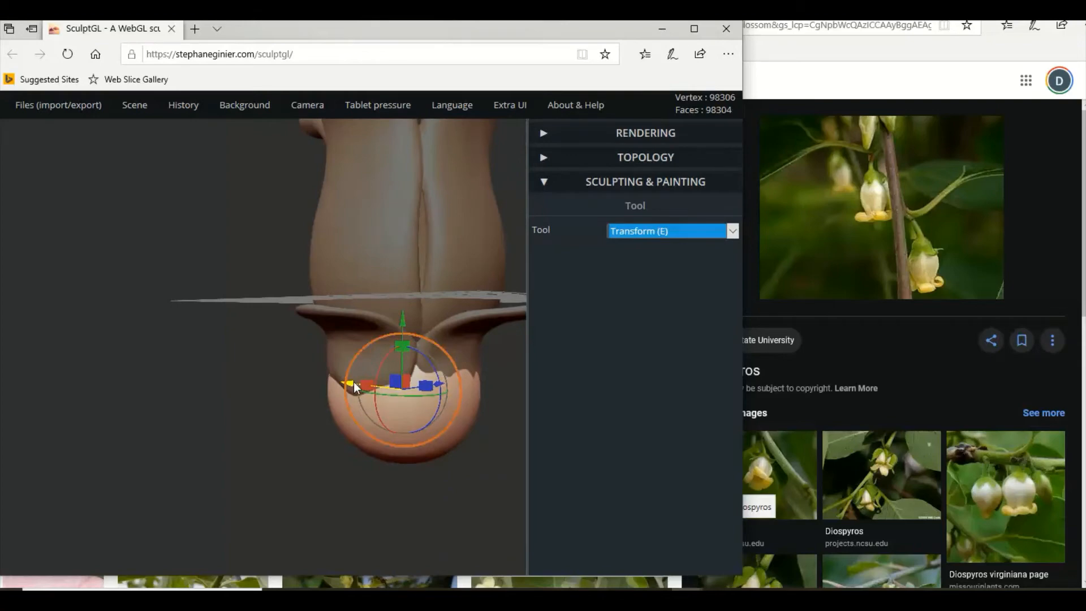
drag(308, 391, 307, 424)
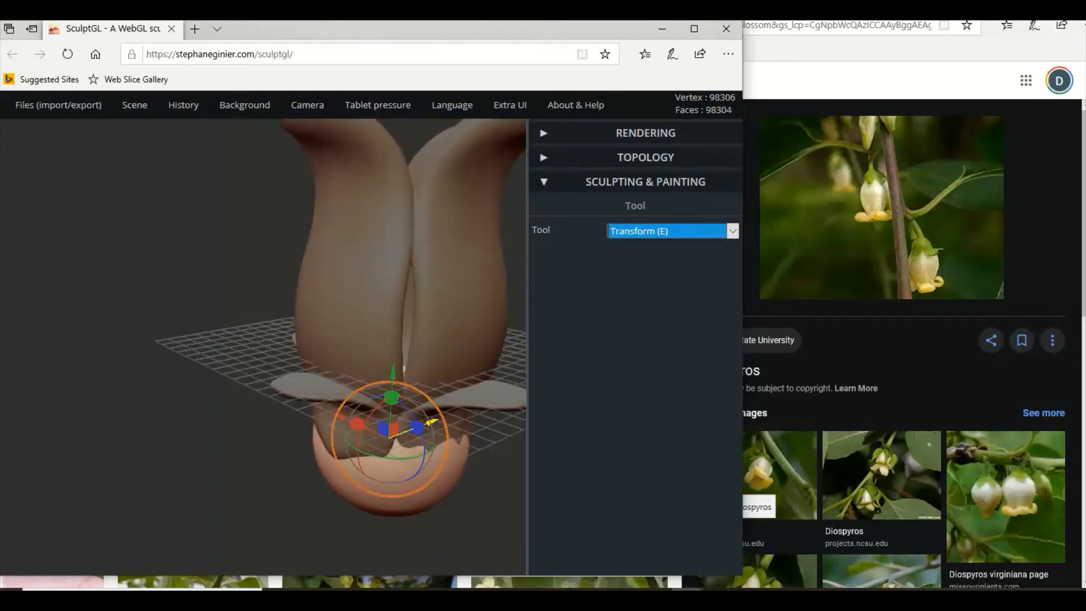
drag(432, 421, 431, 422)
right_drag(431, 422, 229, 338)
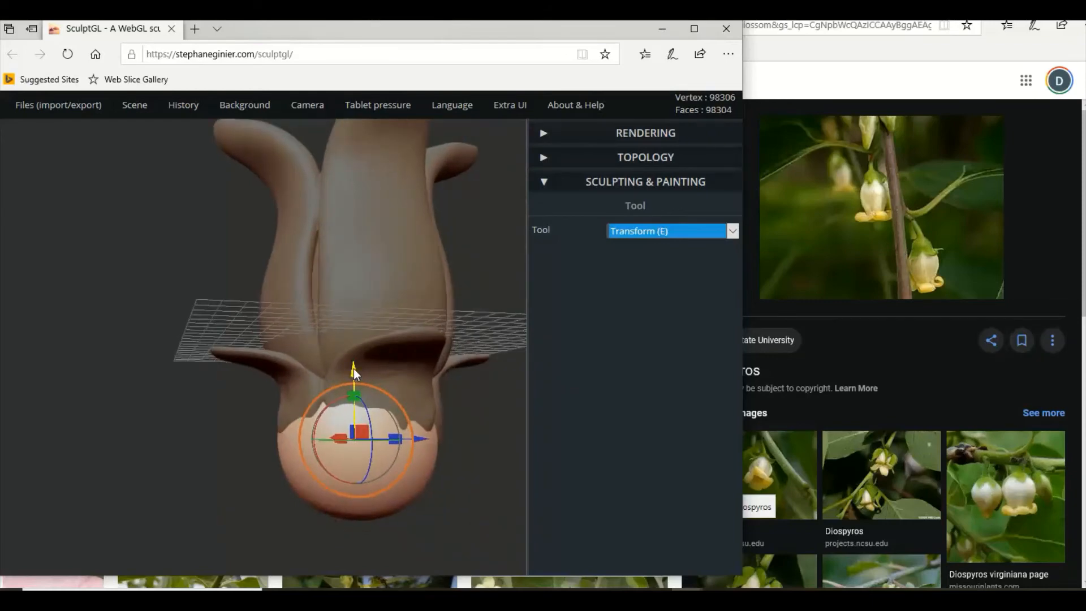
mouse_move(354, 374)
mouse_down()
mouse_move(354, 359)
mouse_move(386, 380)
mouse_move(355, 359)
mouse_up()
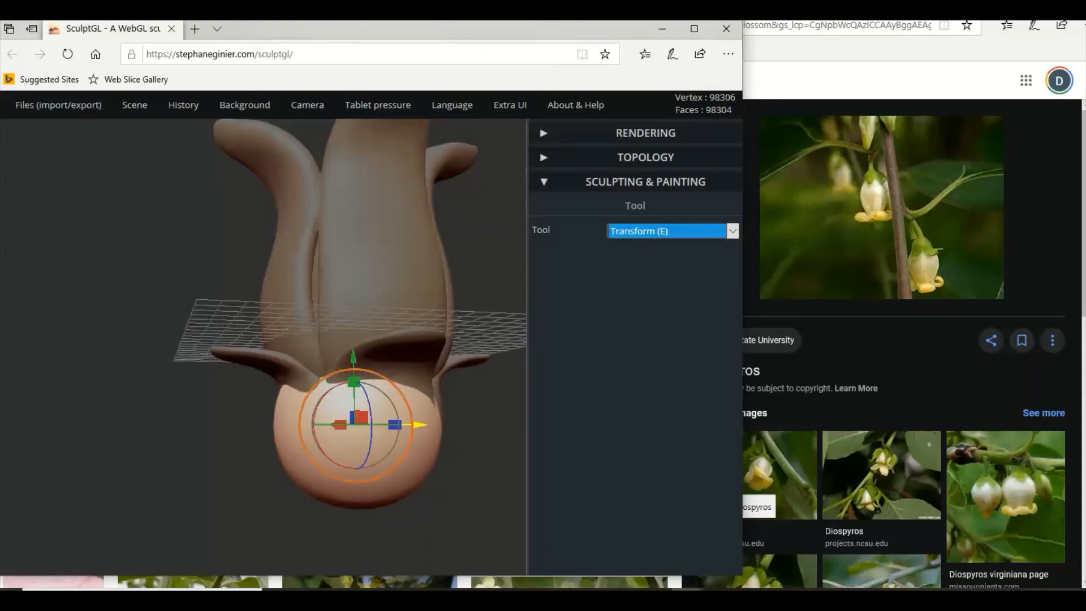
Centre the sphere sideways within the calyx and flatten it slightly in height.
drag(421, 425, 423, 423)
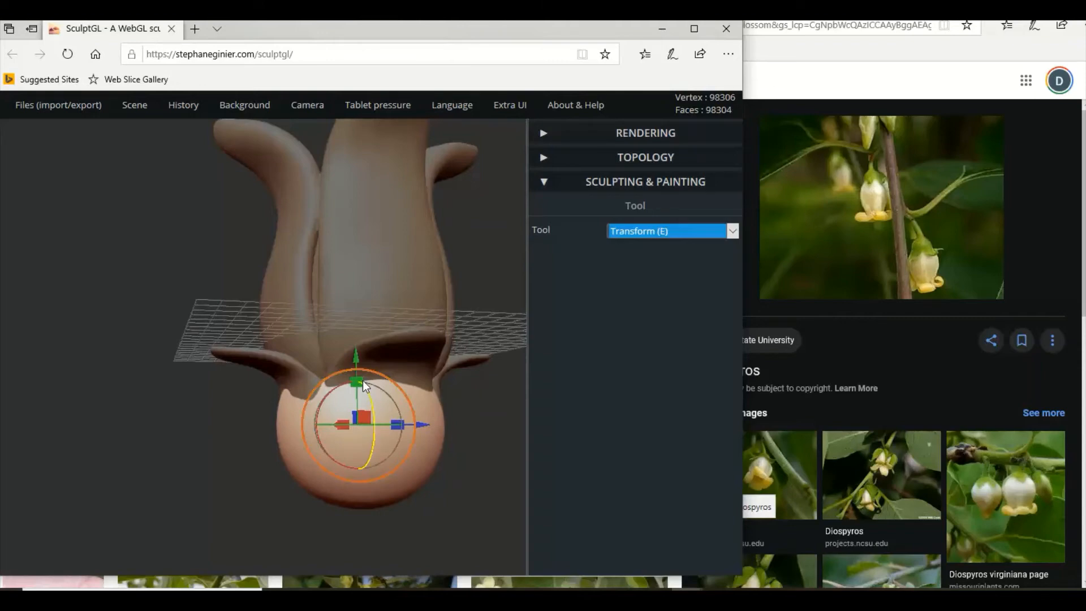
drag(361, 379, 358, 357)
drag(165, 391, 125, 463)
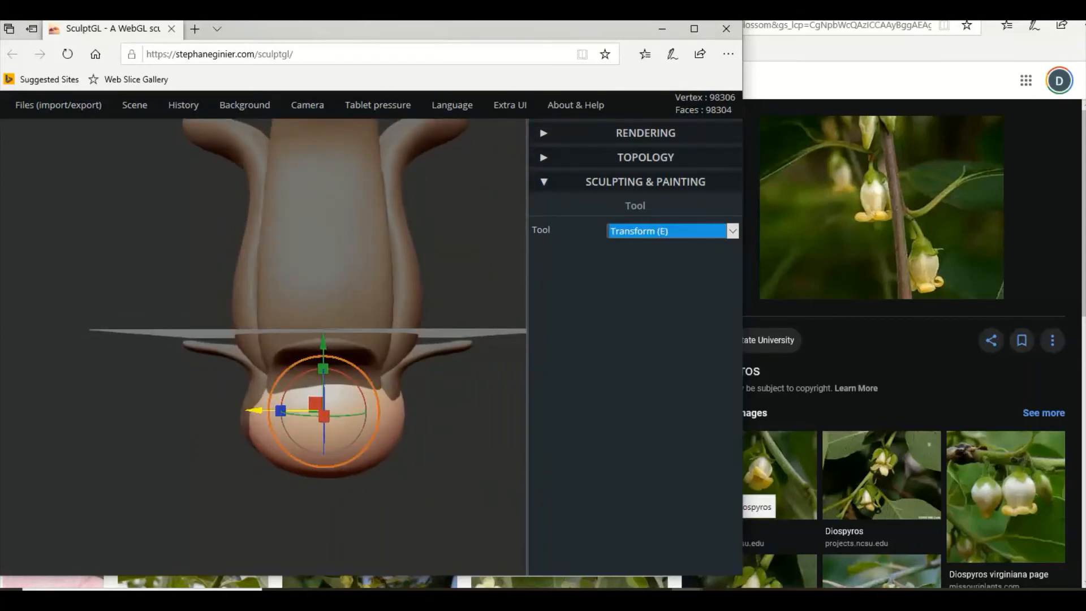
mouse_move(251, 410)
mouse_down()
mouse_move(440, 410)
mouse_move(249, 415)
mouse_move(434, 429)
mouse_move(354, 442)
mouse_move(28, 437)
mouse_move(146, 407)
mouse_up()
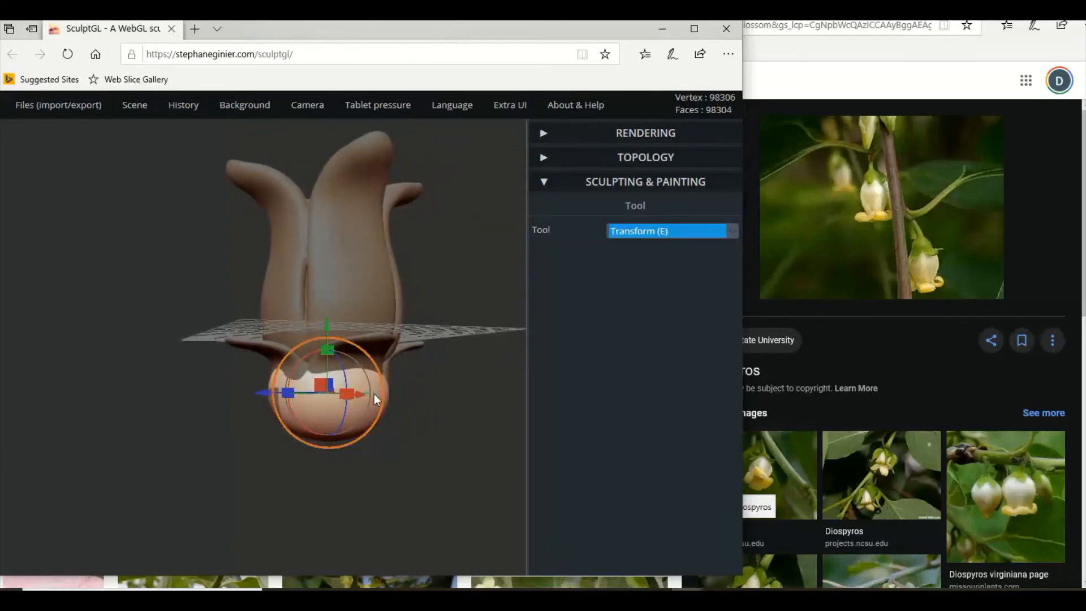
Select the calyx copy and push its side that protrudes past the sphere inward with the Move tool.
click(381, 342)
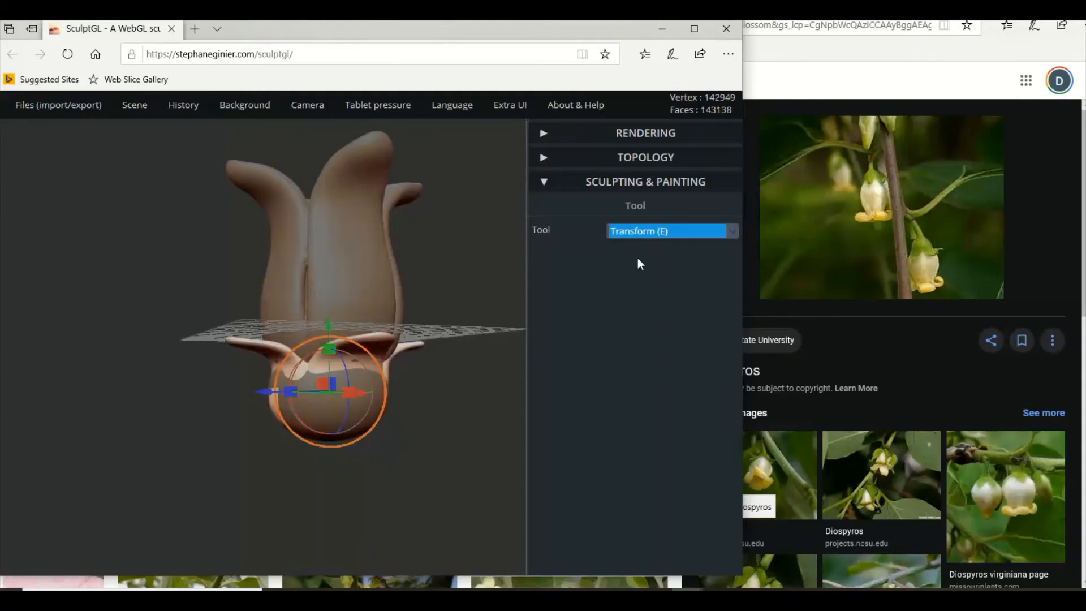
click(651, 236)
click(631, 214)
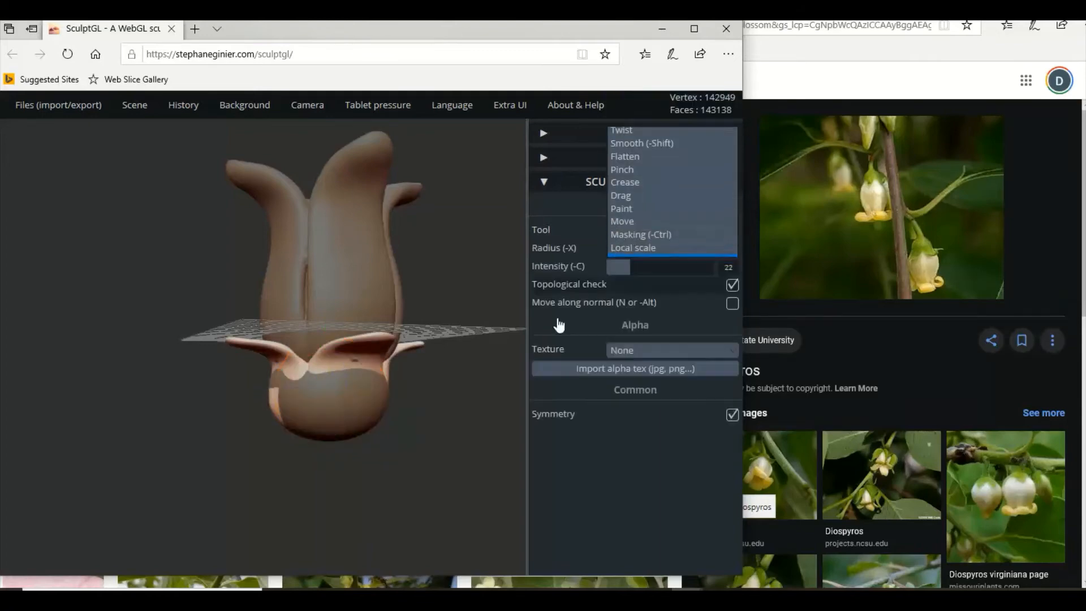
scroll(257, 426, up, 2)
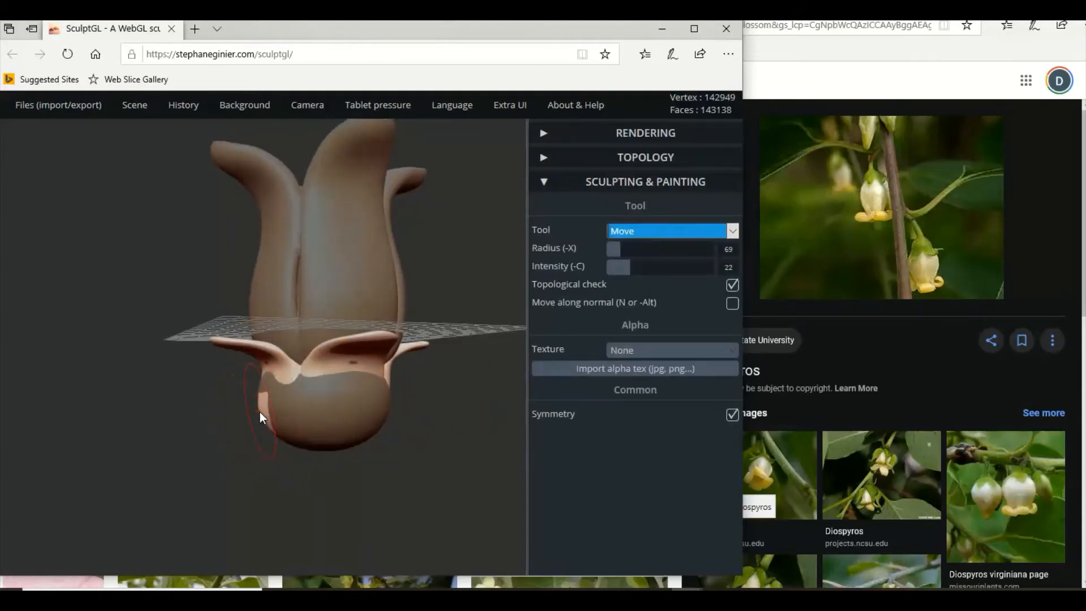
mouse_move(267, 413)
right_down()
mouse_move(371, 440)
mouse_move(196, 438)
mouse_move(310, 446)
mouse_move(335, 464)
mouse_move(157, 475)
mouse_move(263, 423)
right_up()
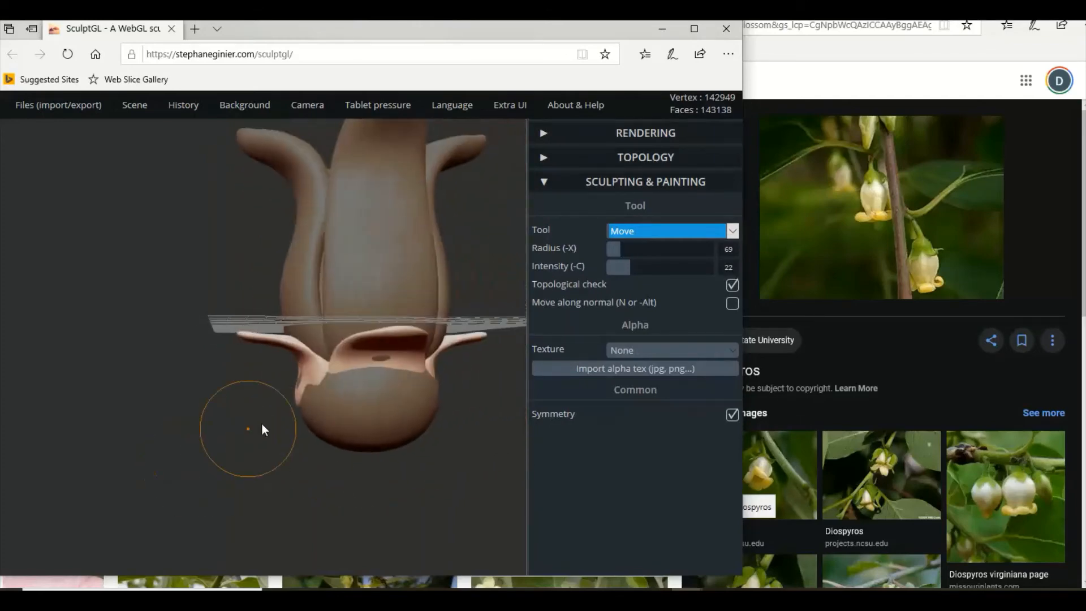
drag(294, 399, 298, 397)
scroll(305, 397, down, 5)
mouse_move(299, 439)
right_down()
mouse_move(272, 449)
mouse_move(288, 433)
right_up()
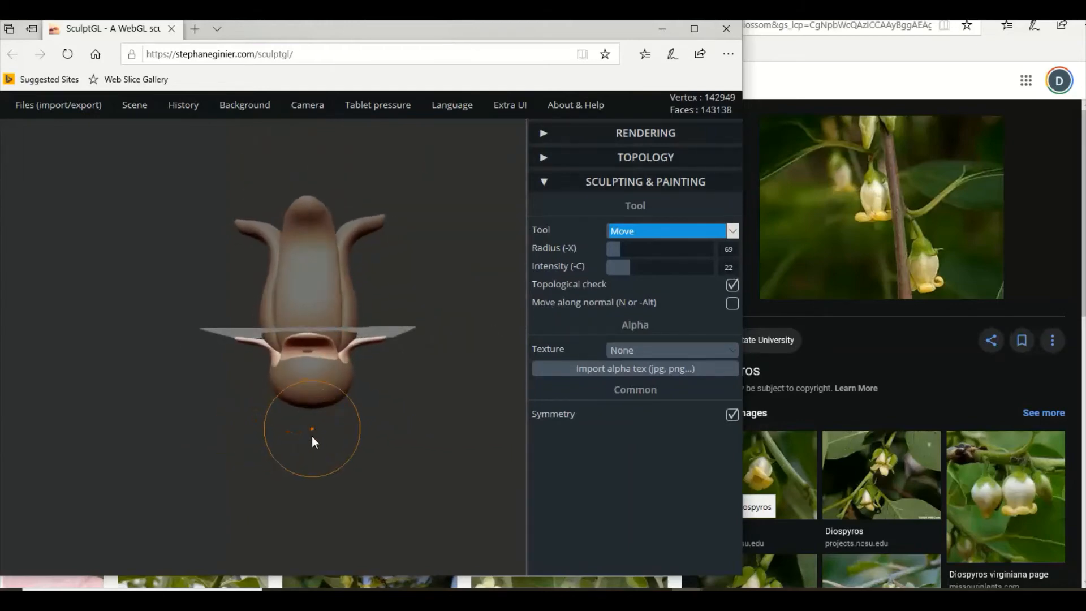
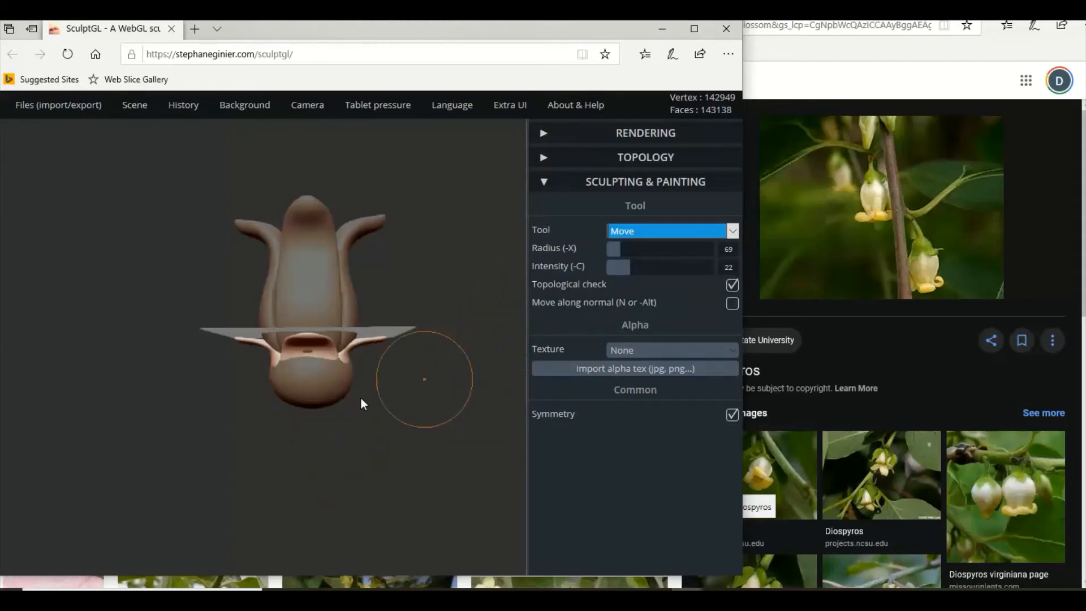
Undo the last edit and raise the sphere slightly into the calyx with the Transform tool.
key(ctrl+z)
click(672, 232)
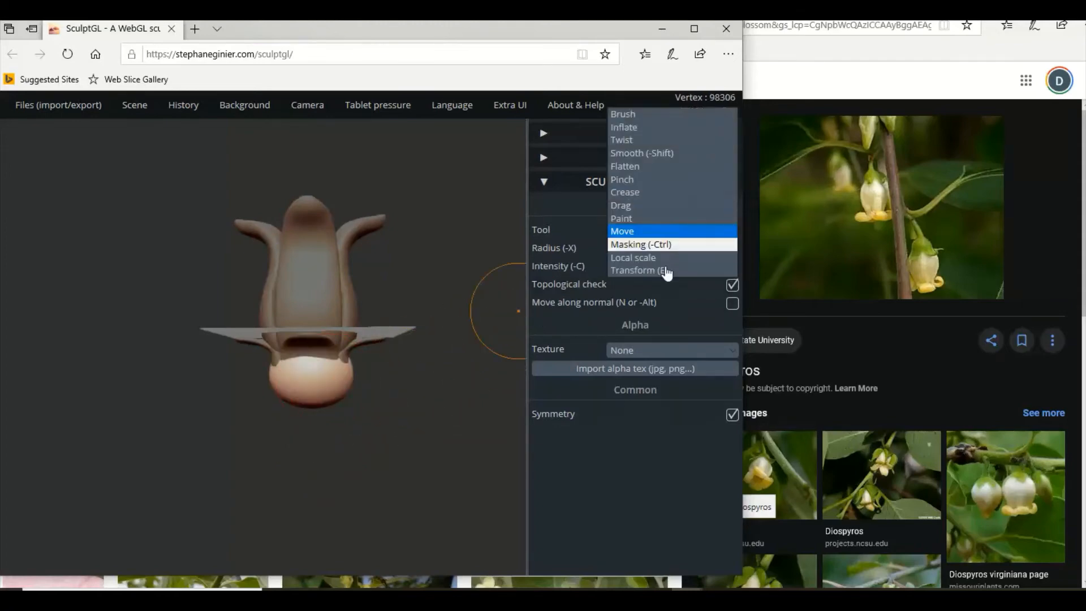
click(642, 278)
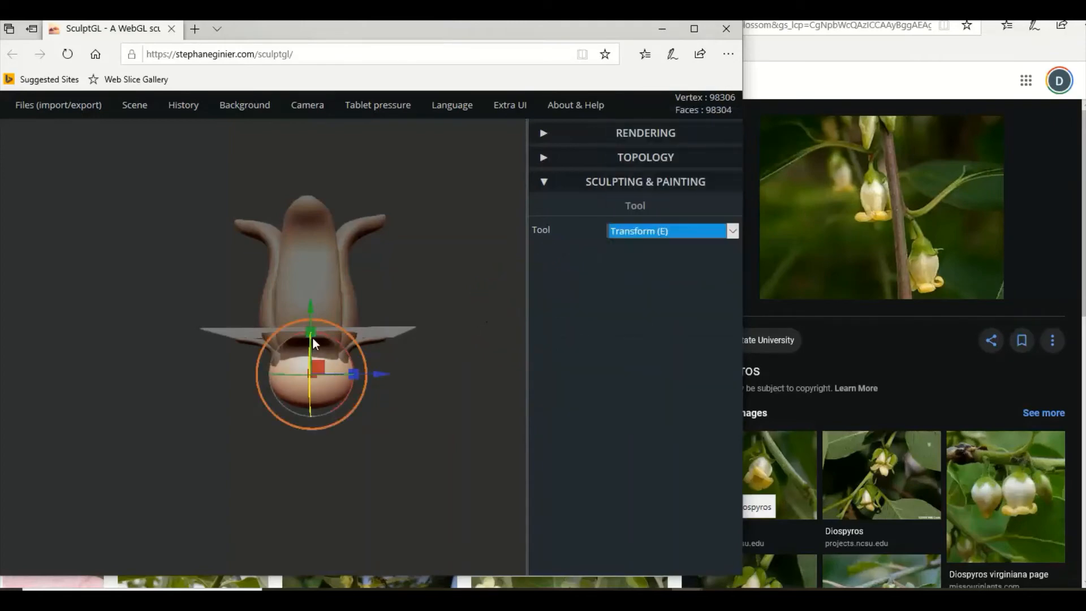
drag(334, 325, 311, 310)
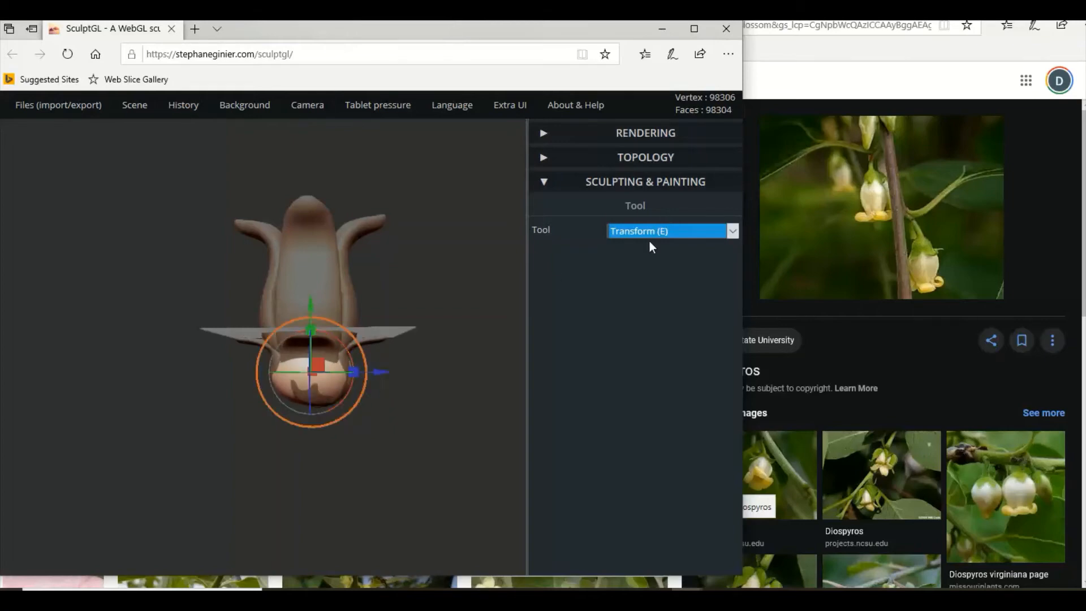
Select the calyx copy and reshape its lower sides with the Move tool where they poke through the sphere.
click(337, 339)
click(629, 231)
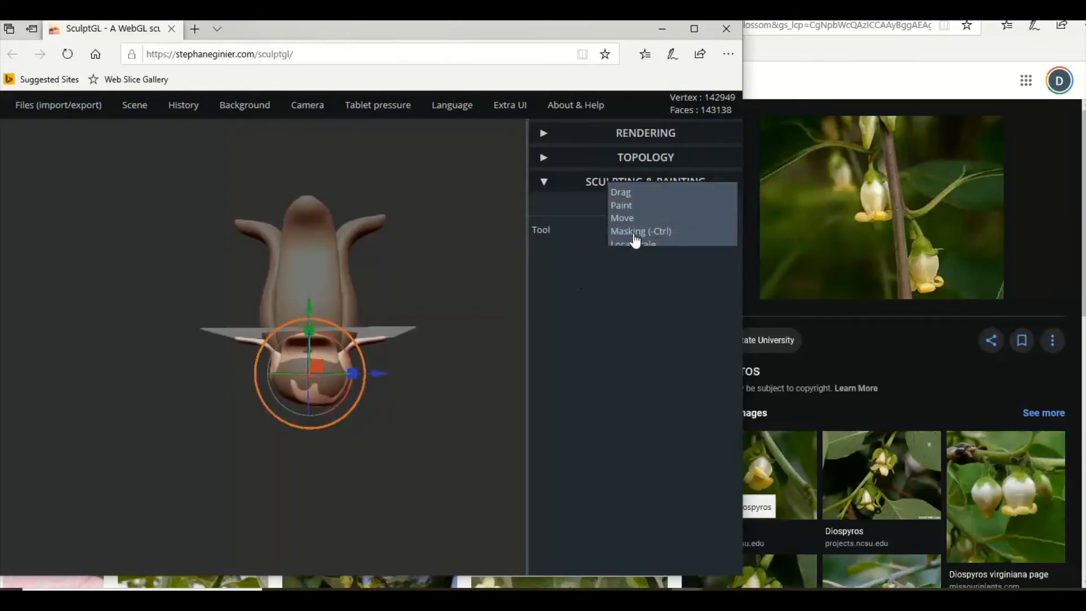
click(635, 218)
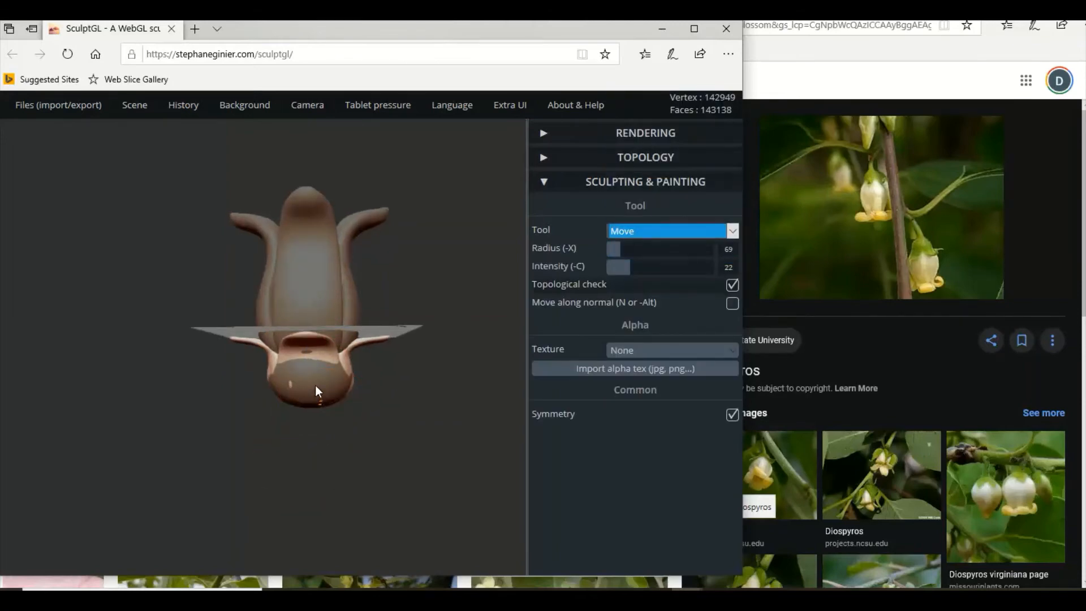
drag(401, 402, 318, 400)
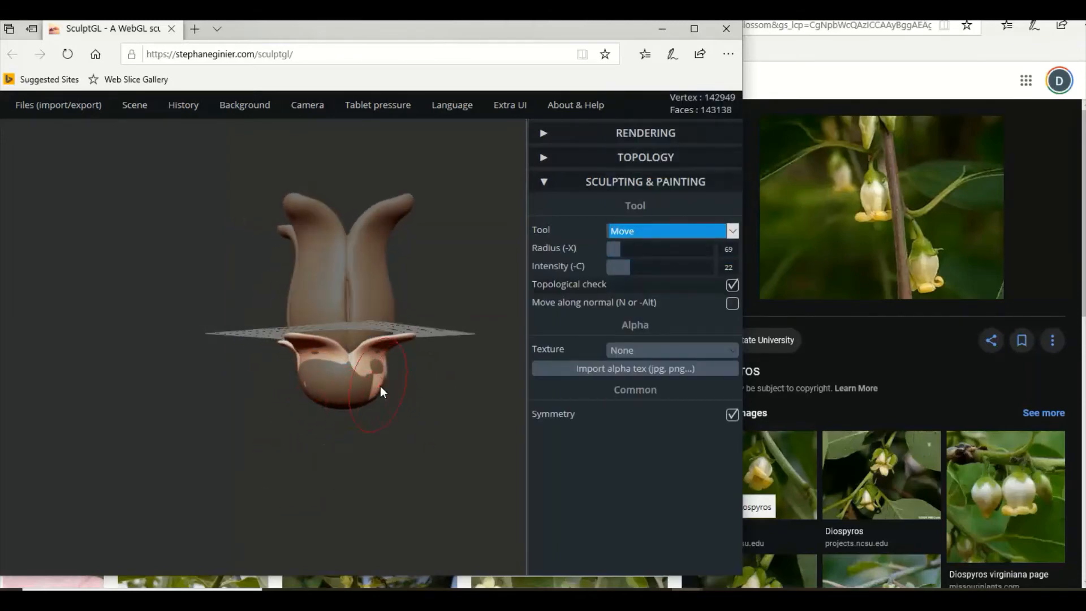
drag(393, 399, 15, 408)
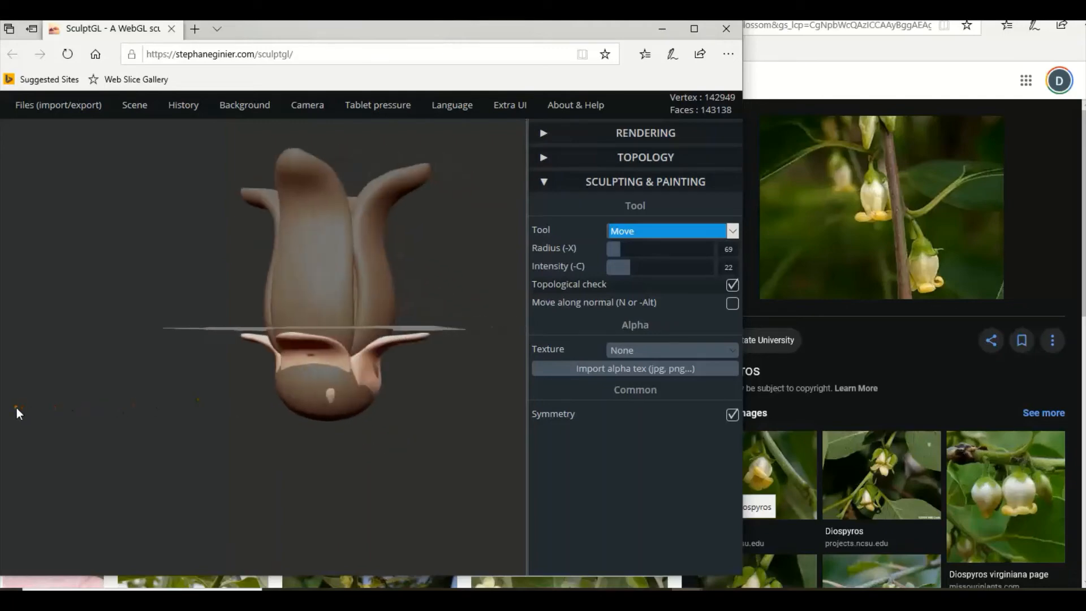
drag(382, 390, 378, 390)
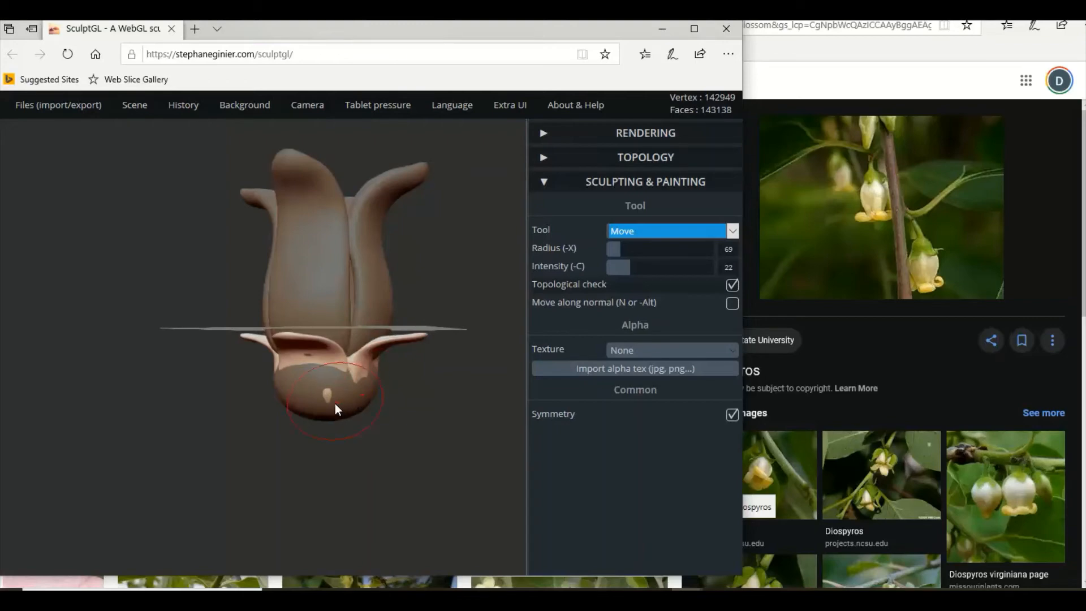
right_drag(327, 408, 219, 409)
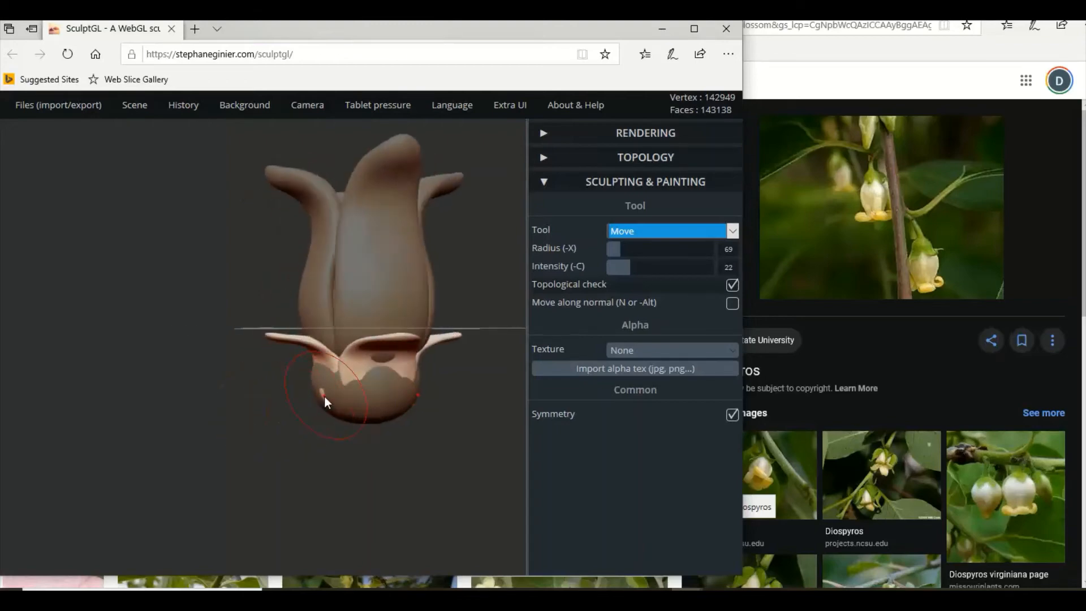
scroll(329, 431, down, 3)
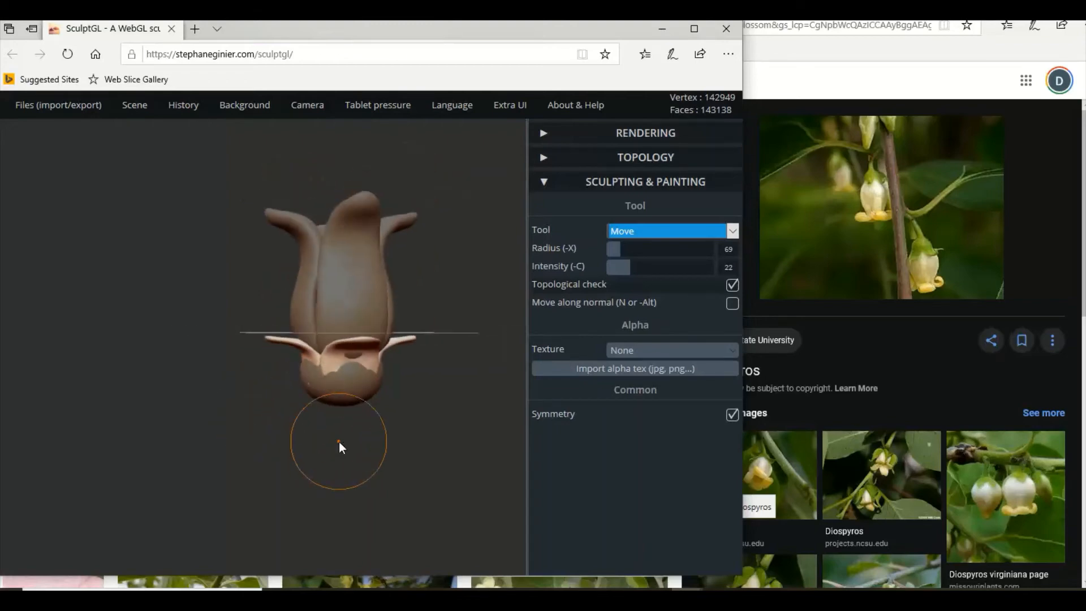
Add a cylinder and lower it beneath the calyx base as the flower's stem with the Transform tool.
mouse_move(406, 454)
right_down()
mouse_move(286, 464)
mouse_move(342, 456)
mouse_move(423, 473)
mouse_move(293, 293)
right_up()
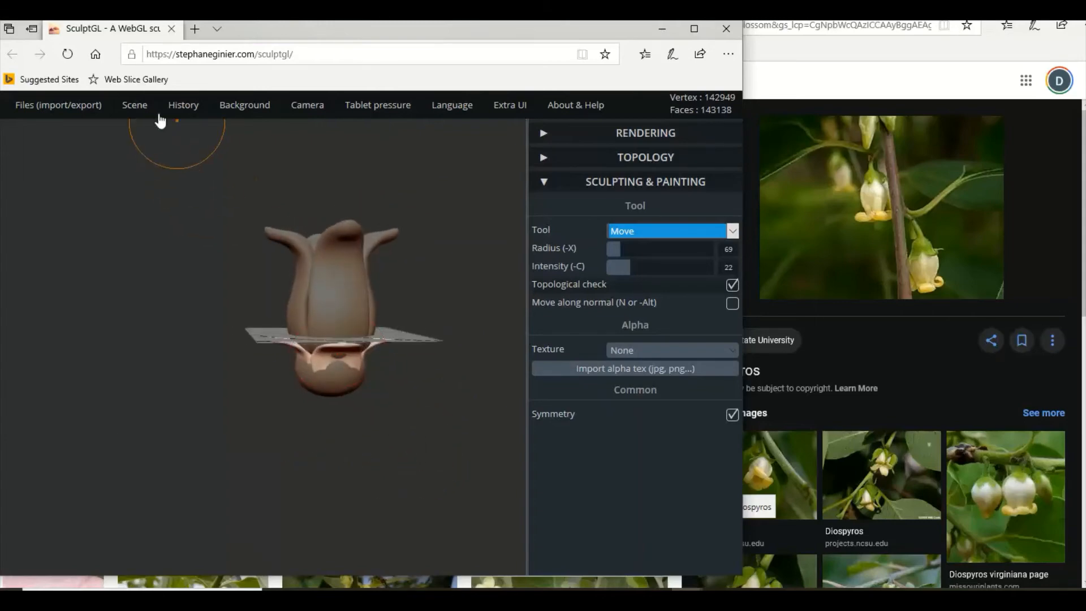
mouse_move(136, 108)
click(150, 189)
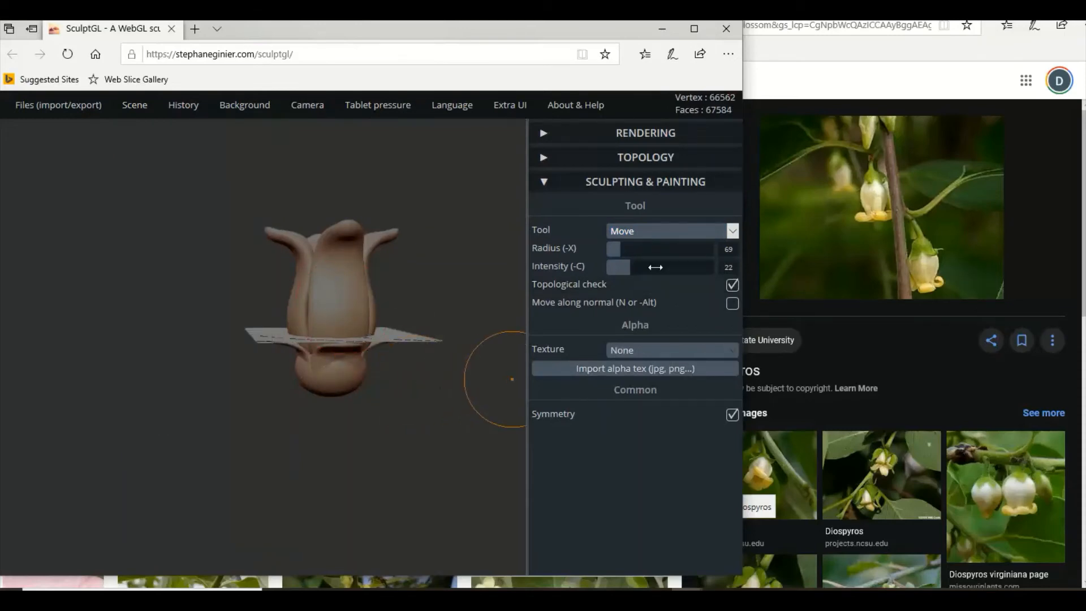
click(650, 232)
click(635, 271)
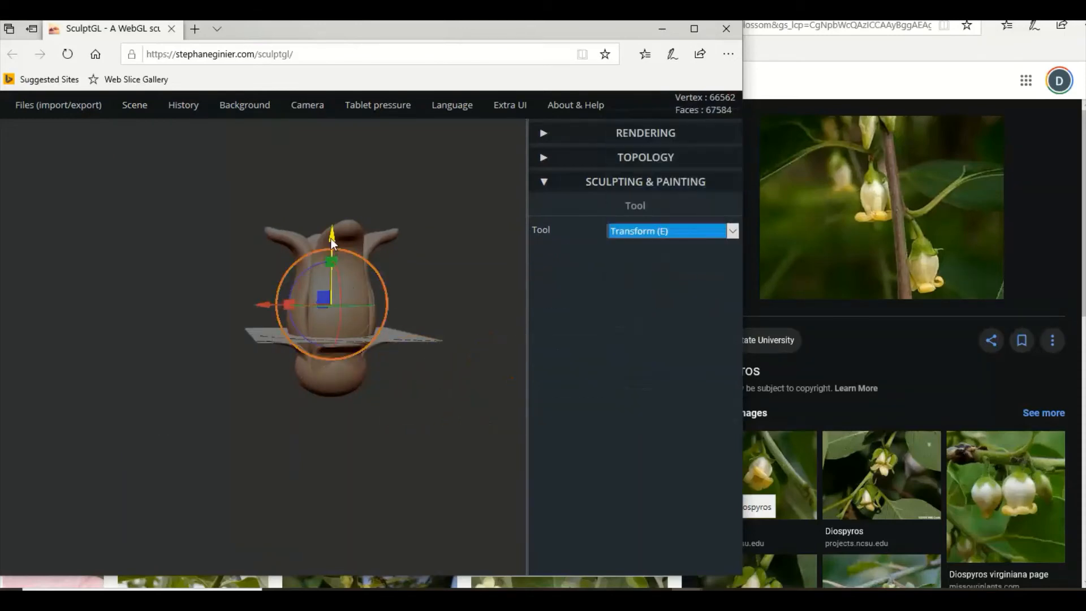
drag(331, 238, 335, 341)
drag(444, 402, 425, 417)
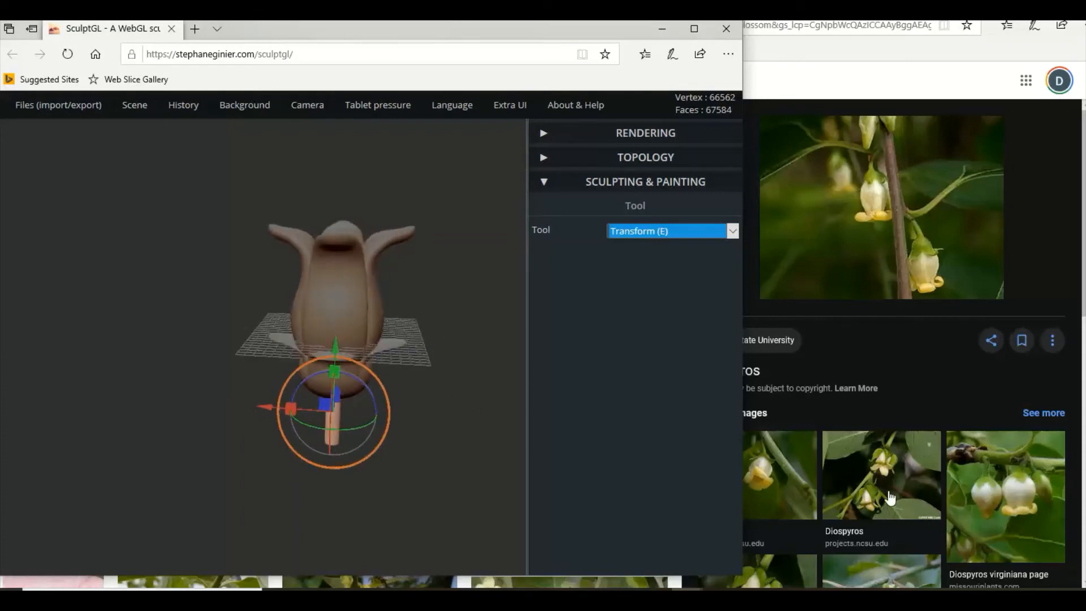
Browse the persimmon blossom reference photos for a close-up of the stamens inside the flower, and return to SculptGL.
scroll(859, 485, down, 4)
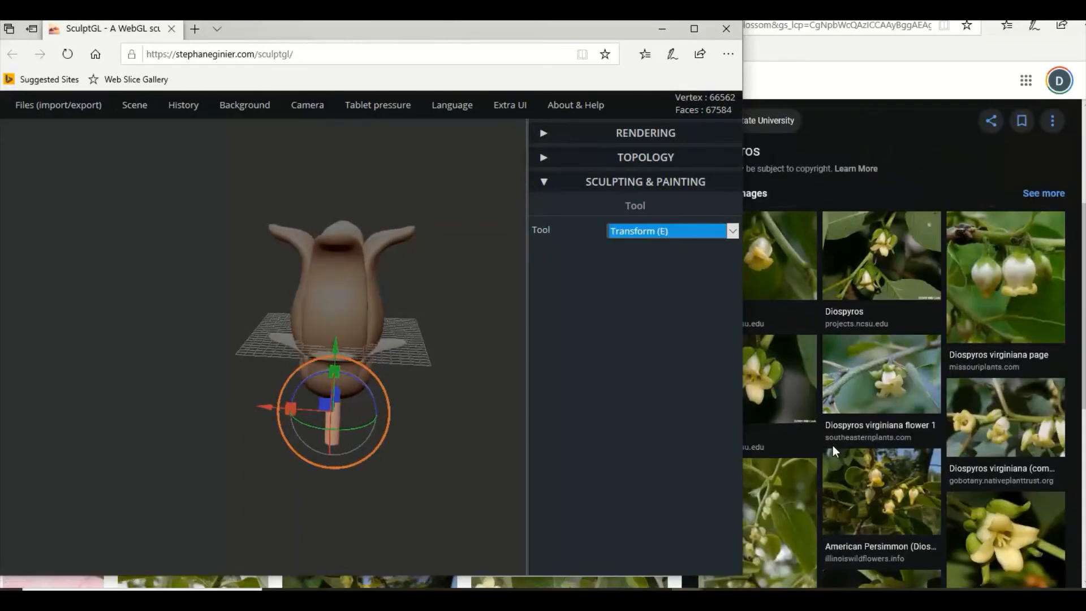
click(1000, 557)
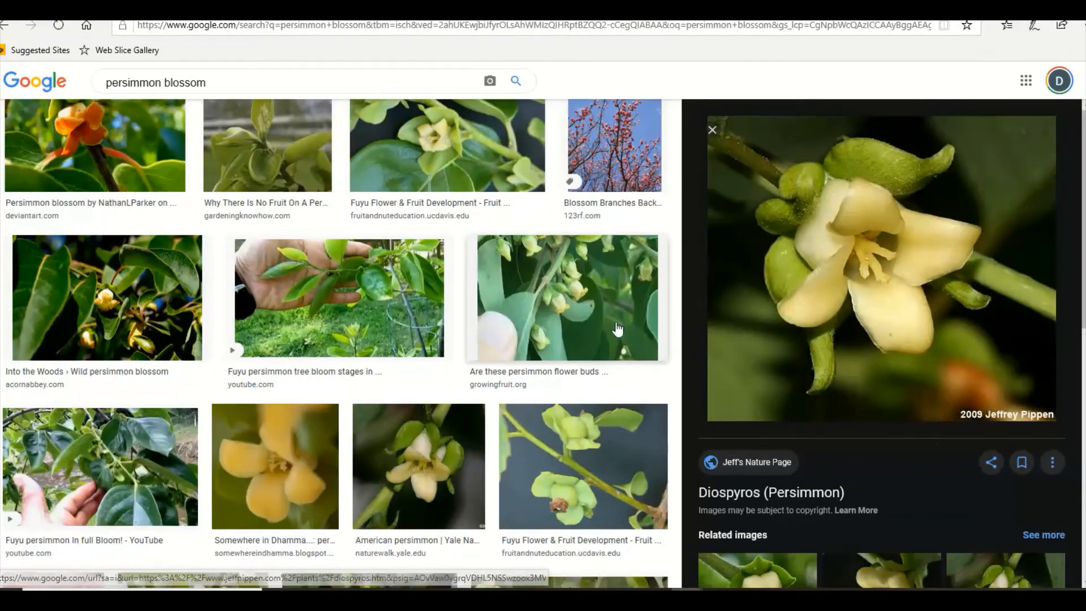
click(426, 473)
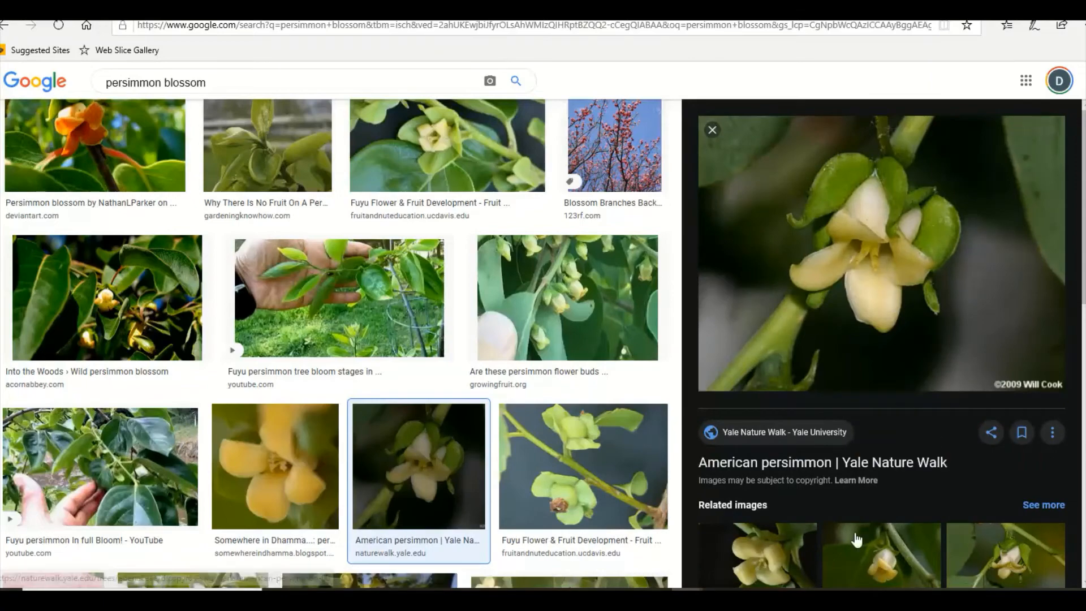
click(773, 565)
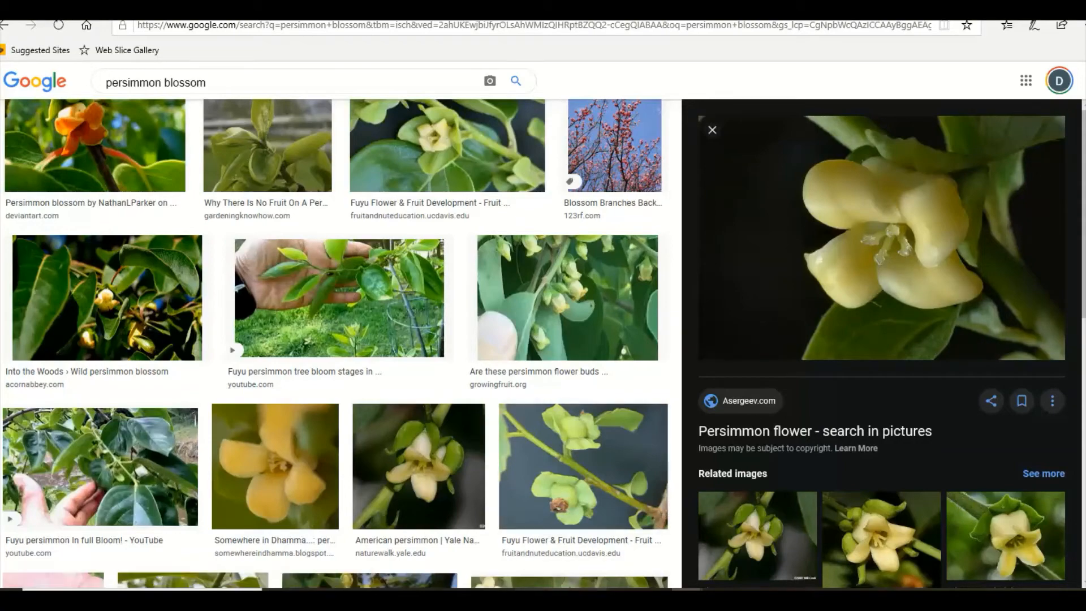
click(622, 594)
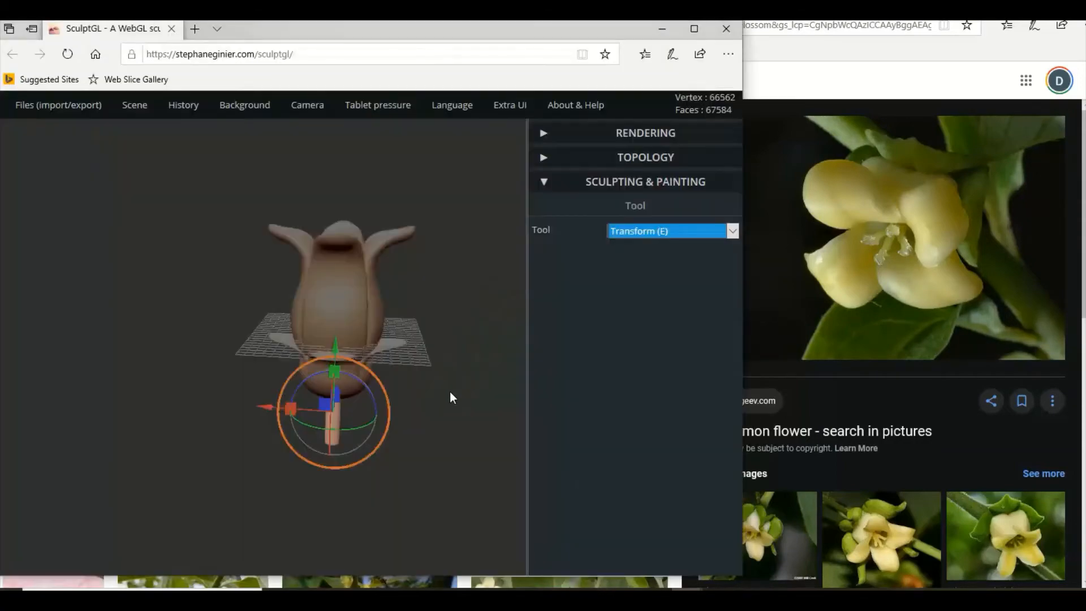
Add a second cylinder at the flower's centre and stretch it in height as a stamen with the Transform tool.
drag(453, 437, 272, 530)
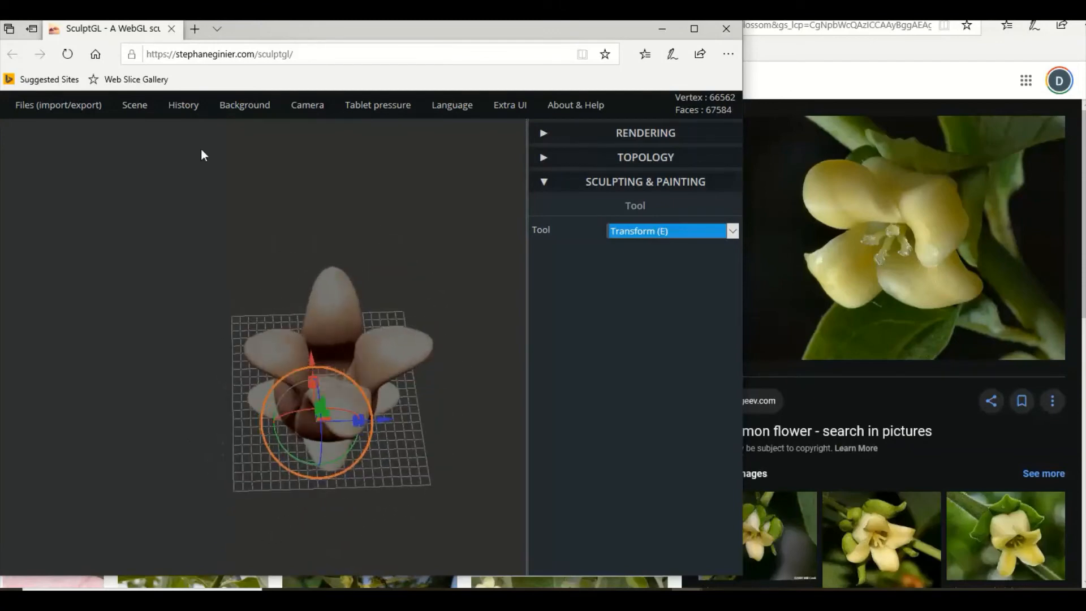
mouse_move(139, 107)
click(152, 188)
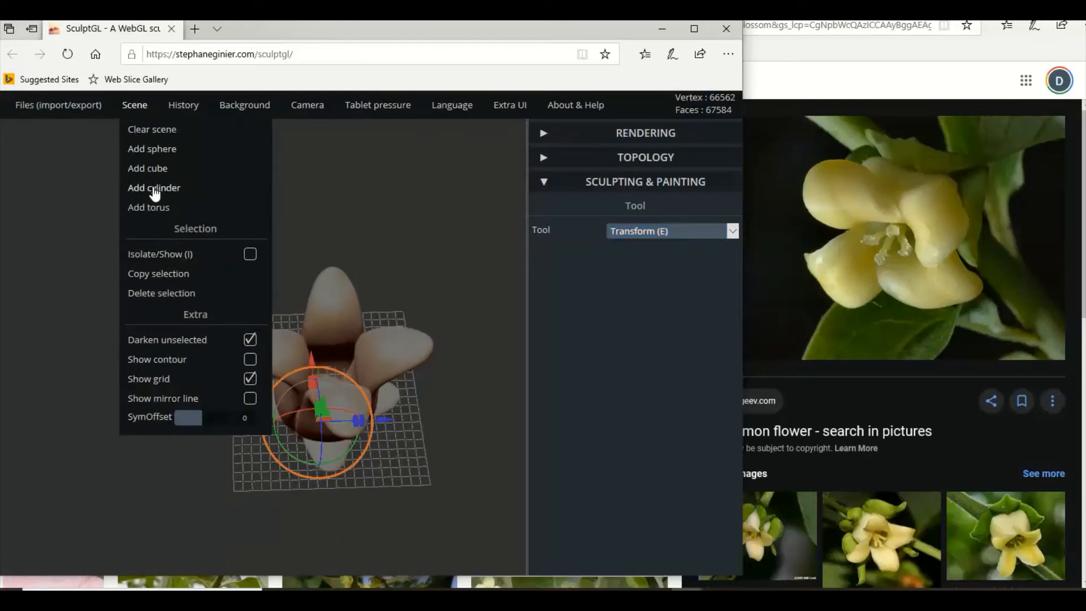
drag(407, 347, 573, 310)
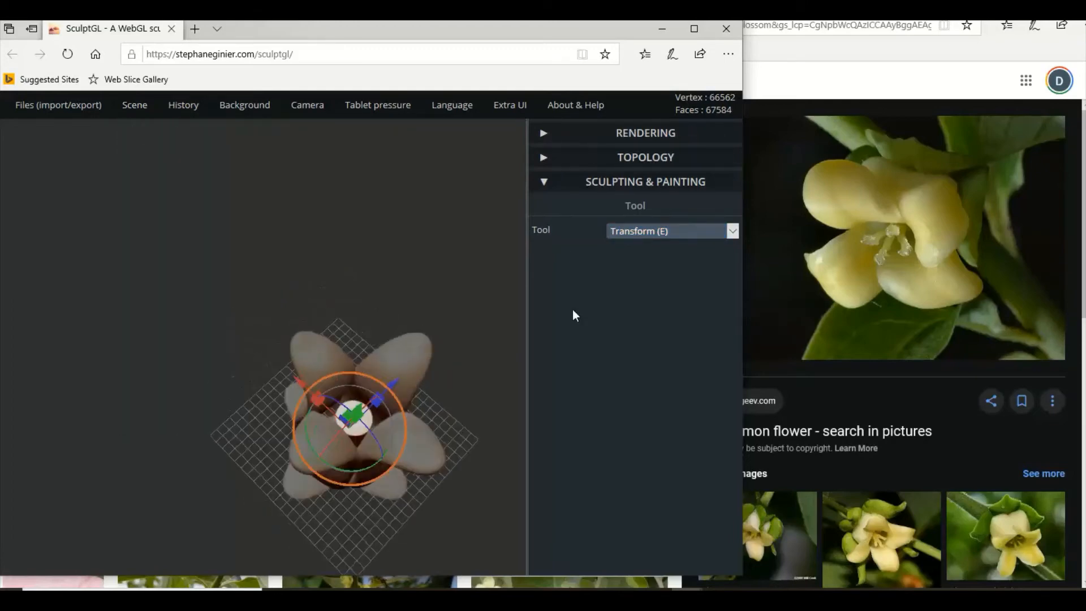
drag(478, 275, 388, 244)
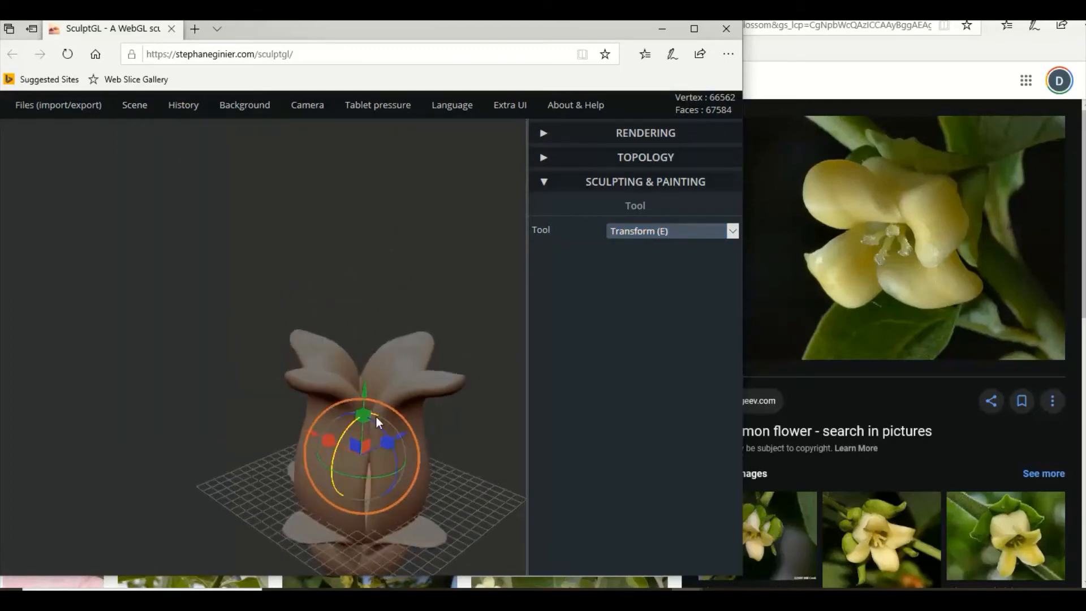
drag(364, 416, 369, 349)
drag(376, 294, 376, 293)
drag(395, 317, 403, 287)
drag(386, 421, 362, 355)
Shift the stamen cylinder off-centre inside the flower along both horizontal axes and raise it well above the petals.
mouse_move(431, 380)
mouse_down()
mouse_move(381, 413)
mouse_move(383, 495)
mouse_move(337, 502)
mouse_move(296, 468)
mouse_up()
mouse_move(235, 354)
mouse_down()
mouse_move(71, 403)
mouse_move(427, 227)
mouse_move(403, 257)
mouse_move(511, 272)
mouse_move(508, 285)
mouse_up()
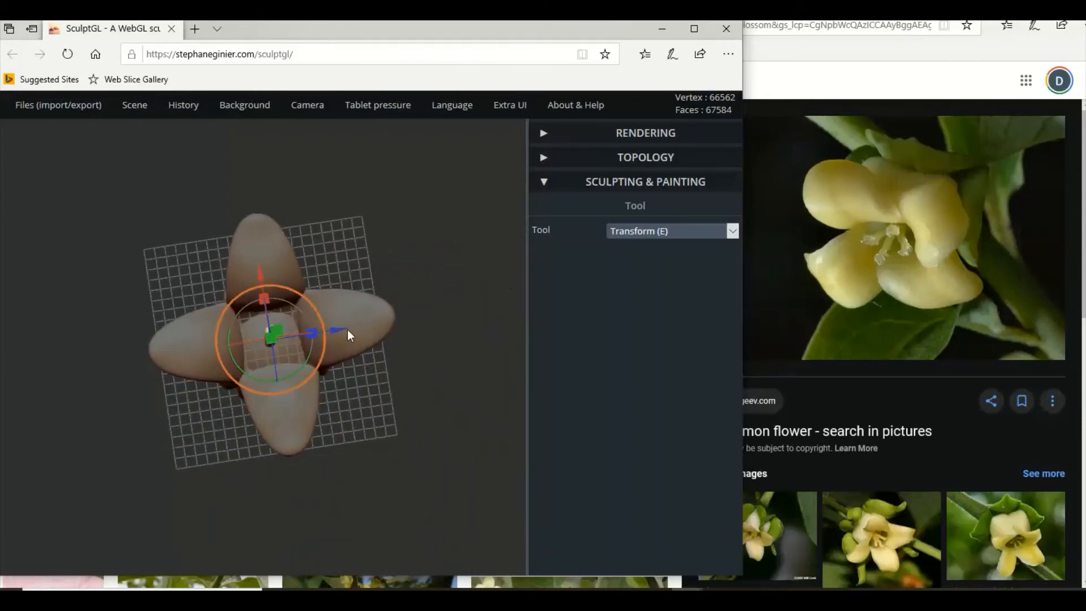
drag(341, 328, 354, 330)
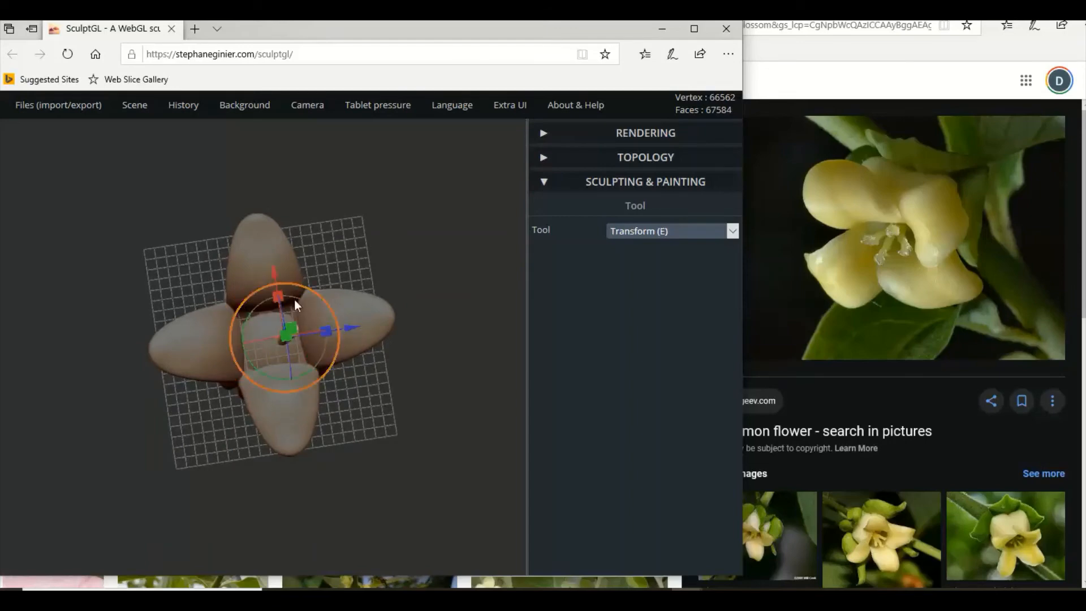
mouse_move(273, 278)
mouse_down()
mouse_move(275, 250)
mouse_move(277, 262)
mouse_up()
drag(427, 270, 387, 201)
drag(413, 296, 317, 215)
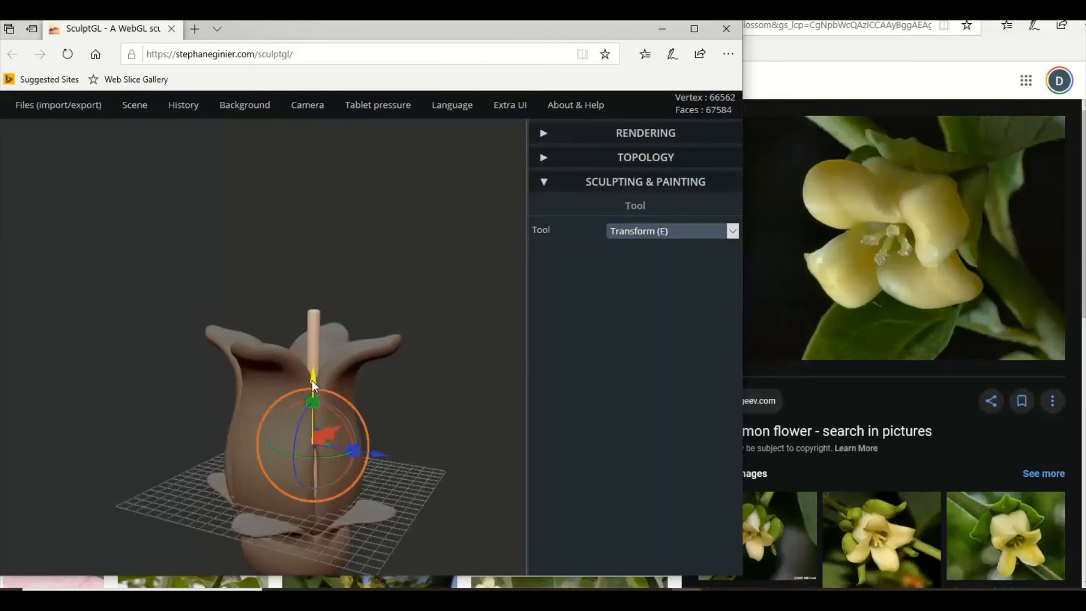
drag(314, 381, 335, 221)
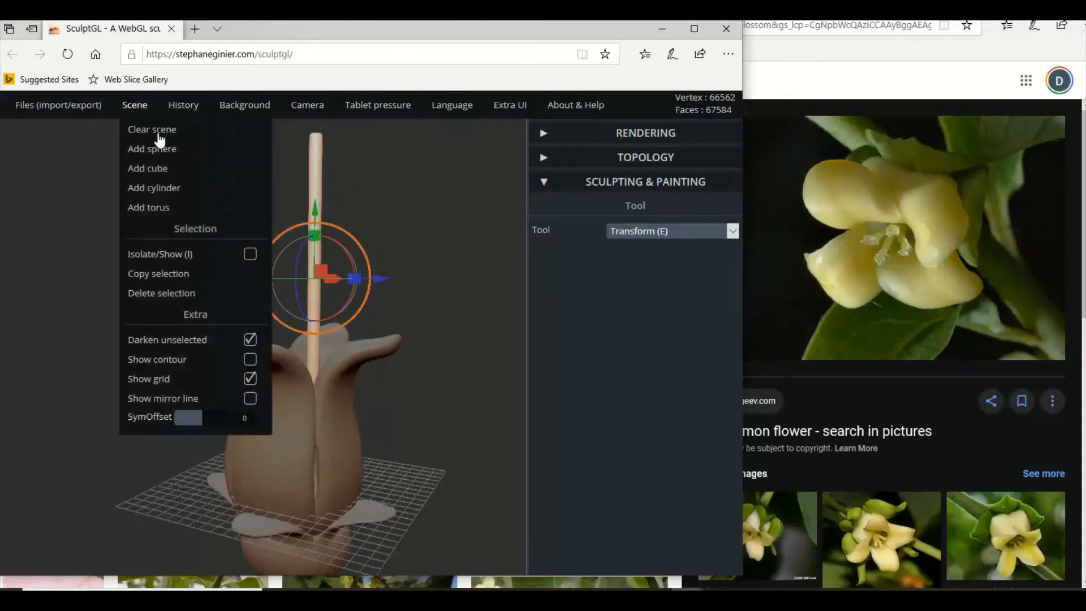
Copy the stamen cylinder and move the copy sideways next to the original.
drag(392, 195, 372, 196)
mouse_move(136, 113)
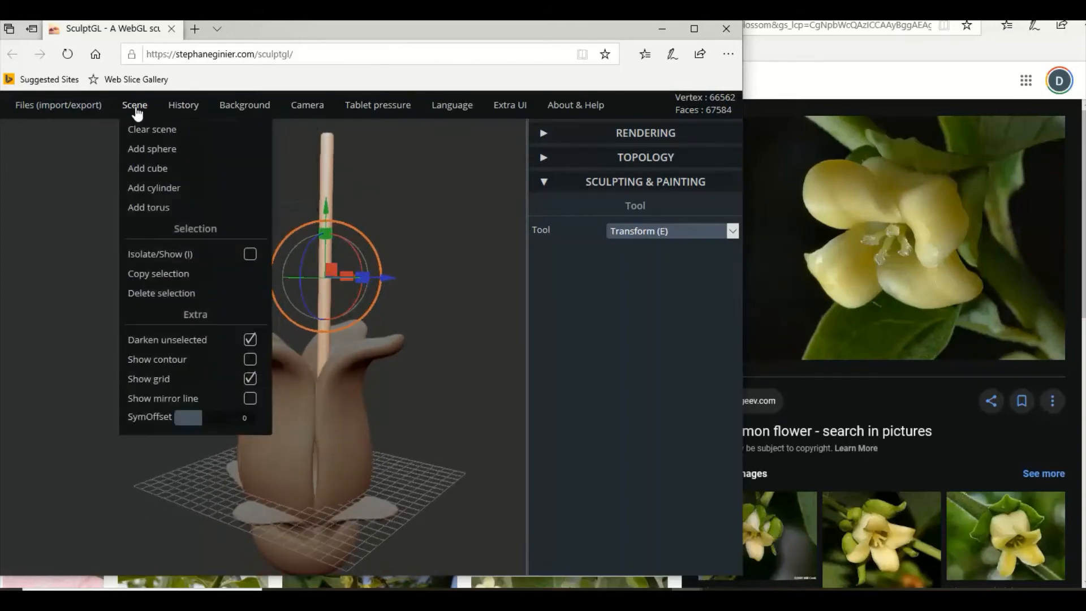
click(187, 275)
drag(388, 279, 474, 283)
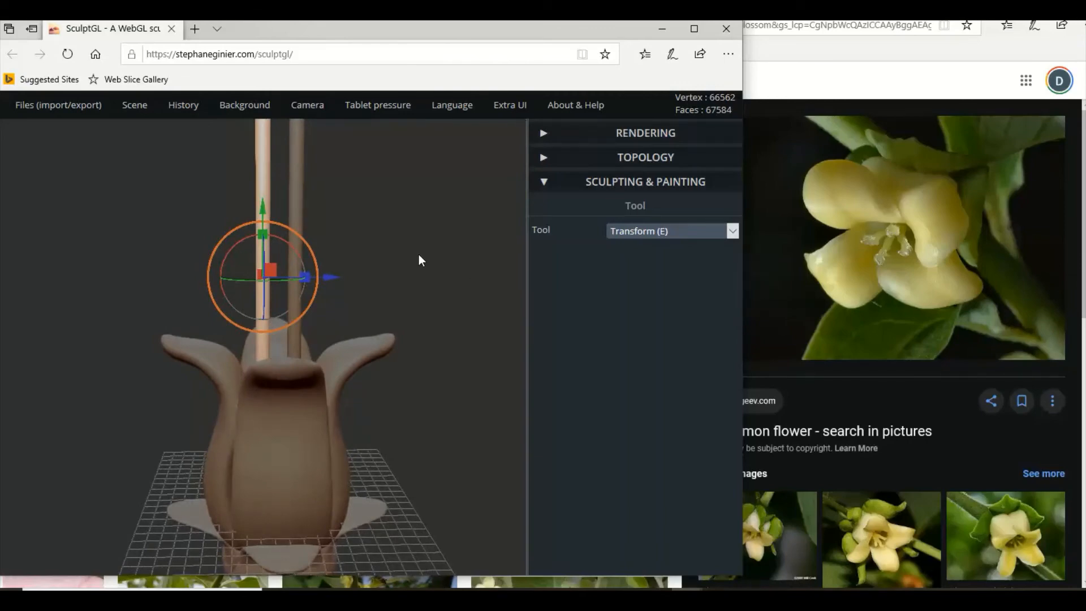
Try bending the copied stamen's tip outward and its middle sideways into a curve with the Move tool.
scroll(420, 260, down, 3)
click(652, 237)
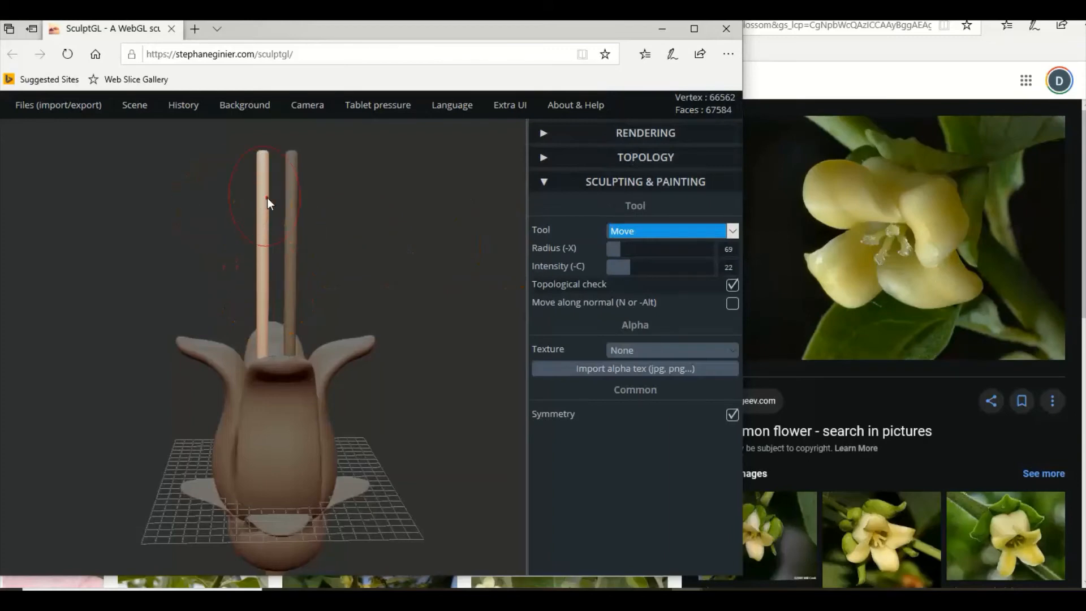
drag(261, 153, 260, 152)
scroll(258, 253, down, 3)
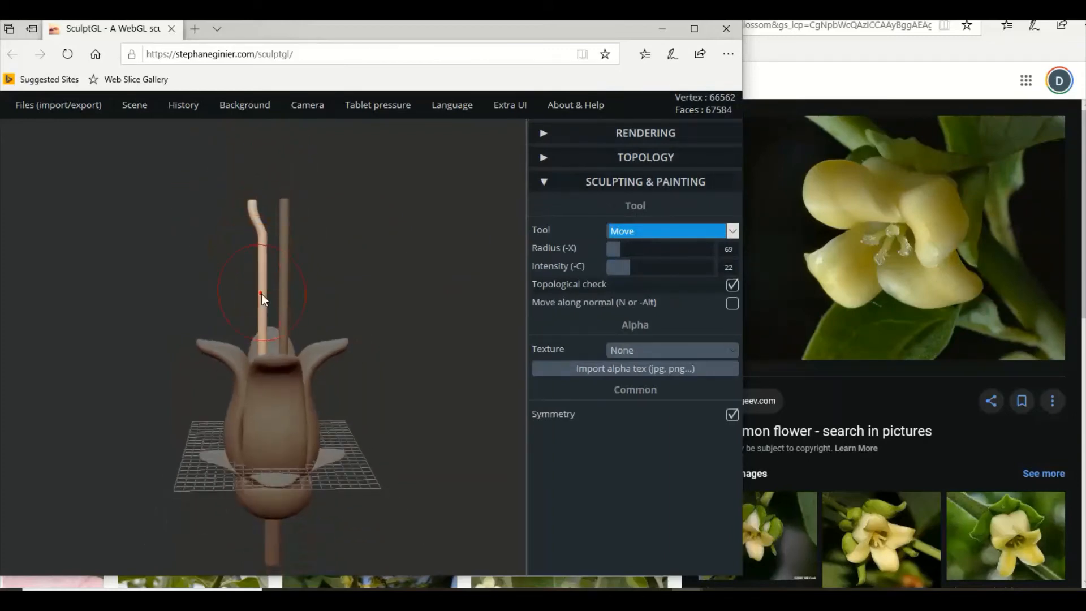
mouse_move(261, 293)
mouse_down()
mouse_move(271, 294)
mouse_move(263, 260)
mouse_move(285, 252)
mouse_up()
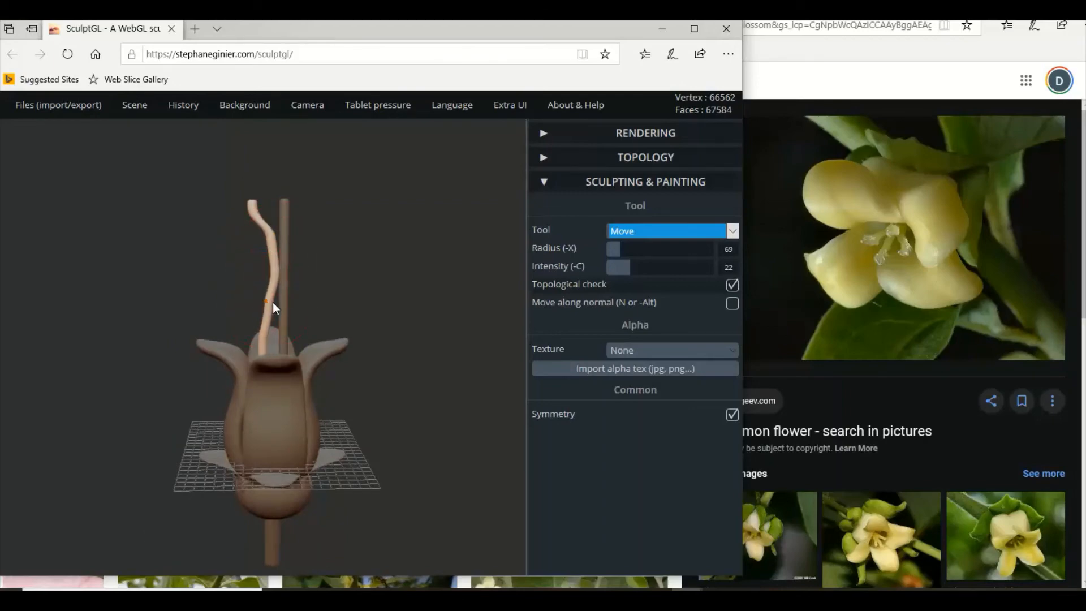
scroll(236, 244, up, 3)
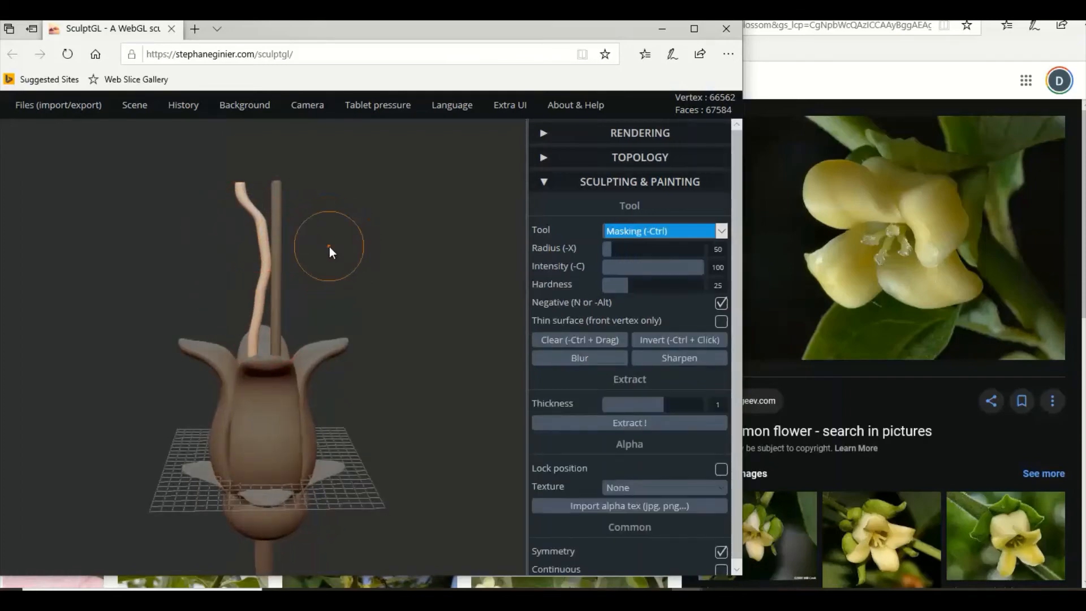
Undo the bends on the copied stamen and the copy itself.
key(ctrl+z)
key(ctrl+z)
key(ctrl+z)
key(ctrl+z)
key(ctrl+z)
key(ctrl+z)
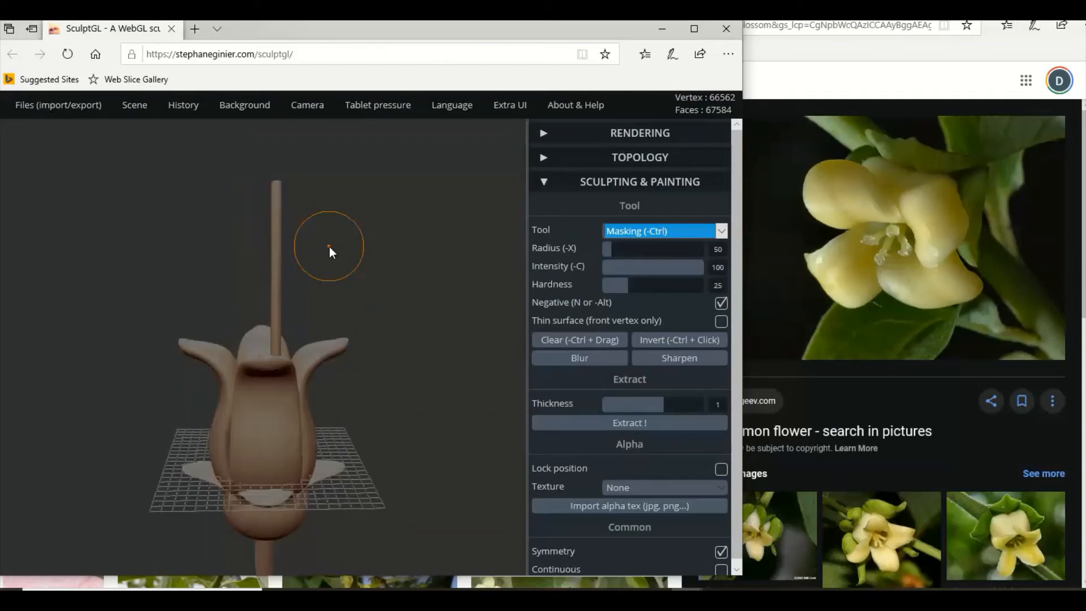
mouse_move(138, 113)
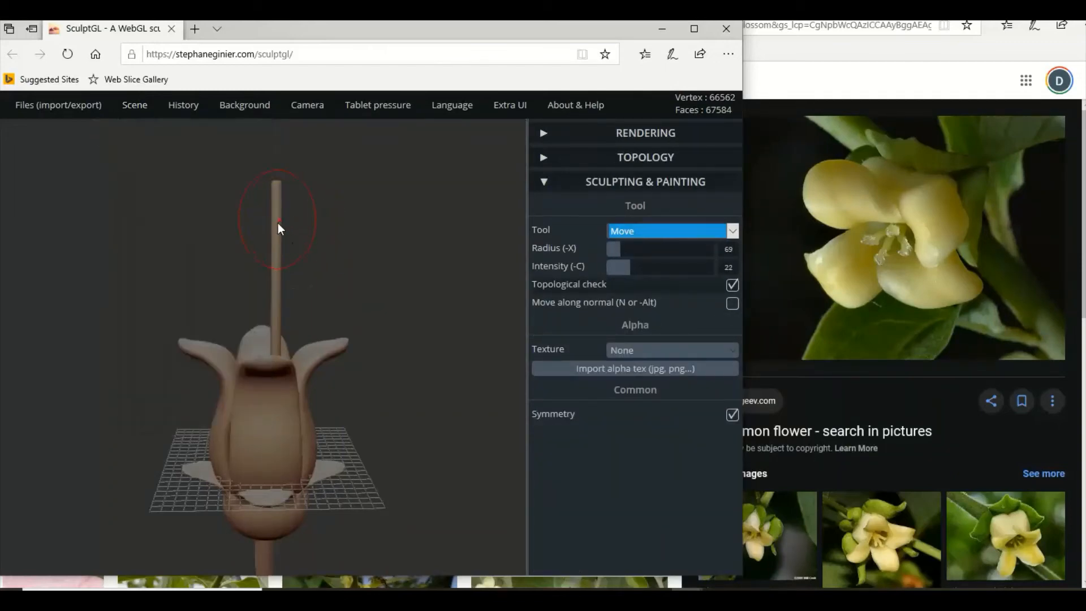
Move the copy of the straight stamen cylinder sideways, well clear of the flower, with the Transform tool.
click(622, 234)
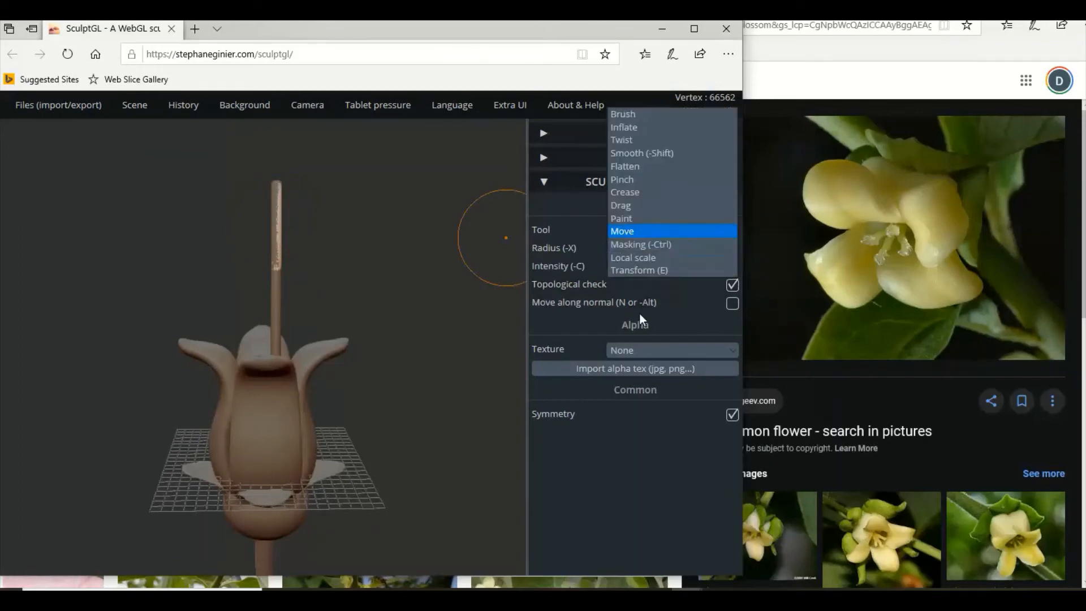
click(638, 271)
drag(355, 295, 516, 297)
scroll(455, 306, down, 2)
Set the Move tool's intensity to 16 and bend the copied stamen's middle and upper part sideways into a gentle curve.
click(660, 240)
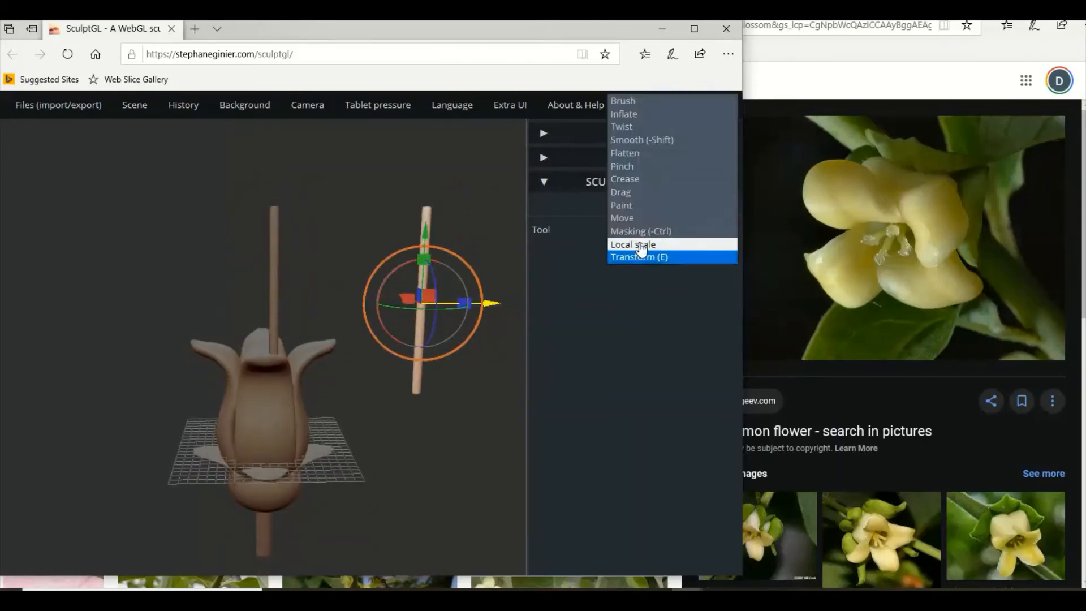
click(619, 218)
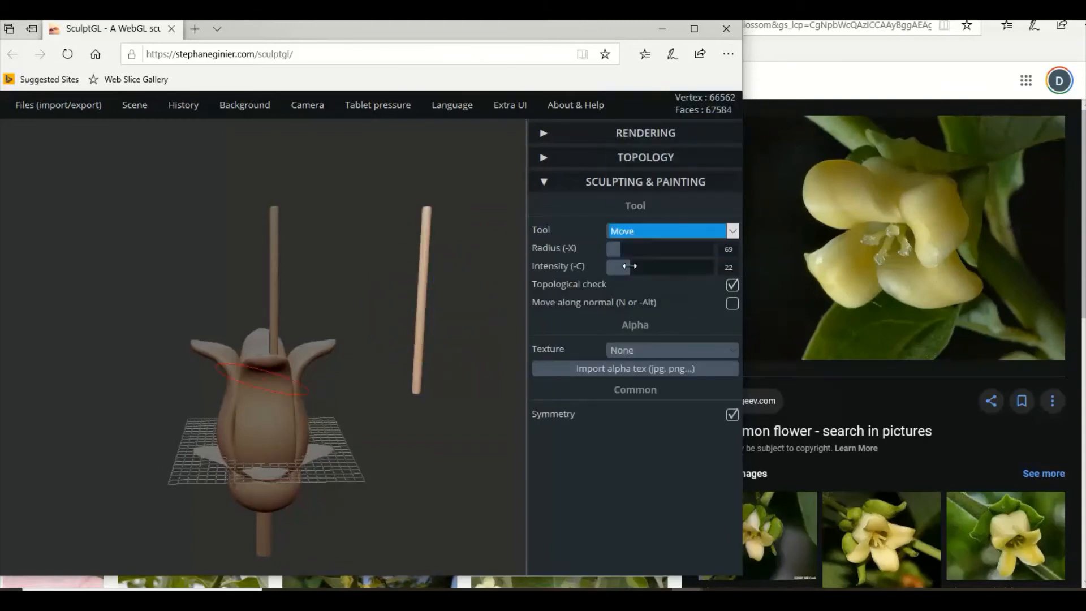
drag(629, 266, 624, 266)
scroll(418, 351, down, 2)
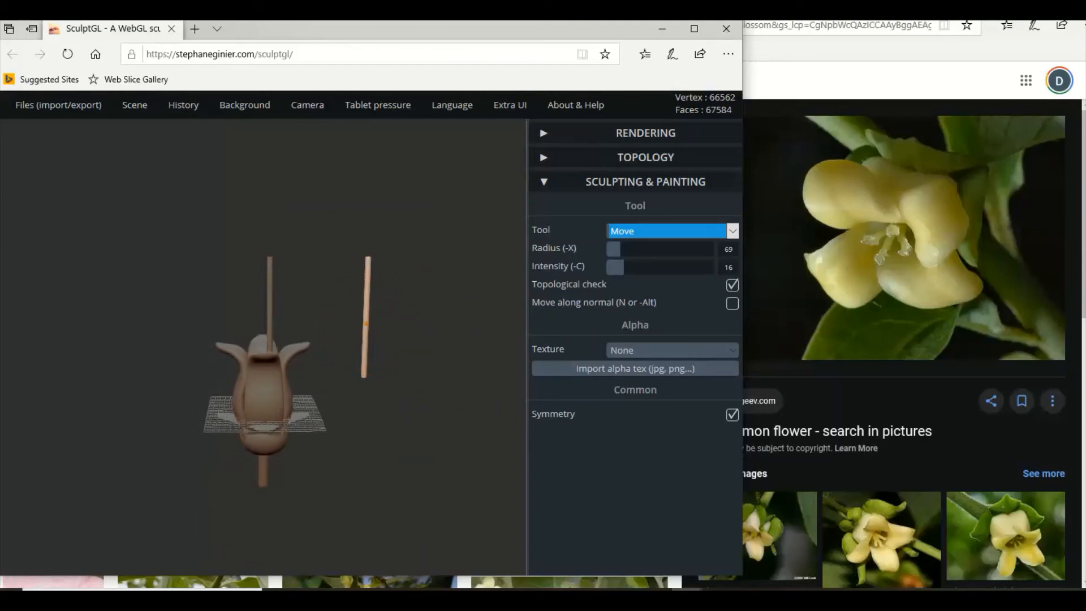
drag(366, 323, 342, 327)
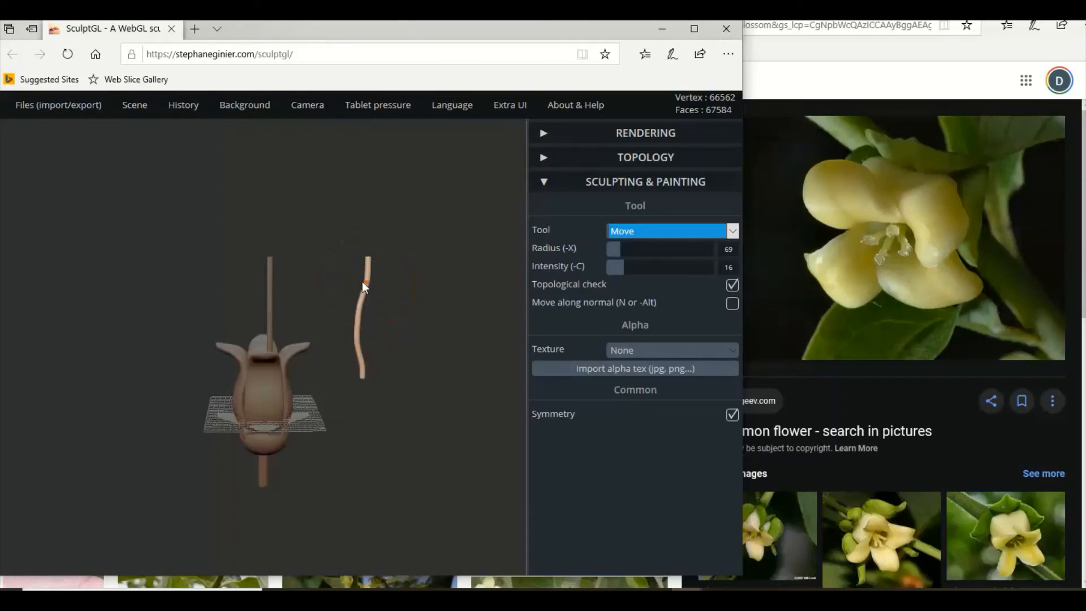
drag(362, 282, 352, 281)
drag(359, 321, 350, 322)
Refine the curve of the copied stamen's upper part with a small sideways pull and check its shape from the side.
scroll(340, 321, up, 2)
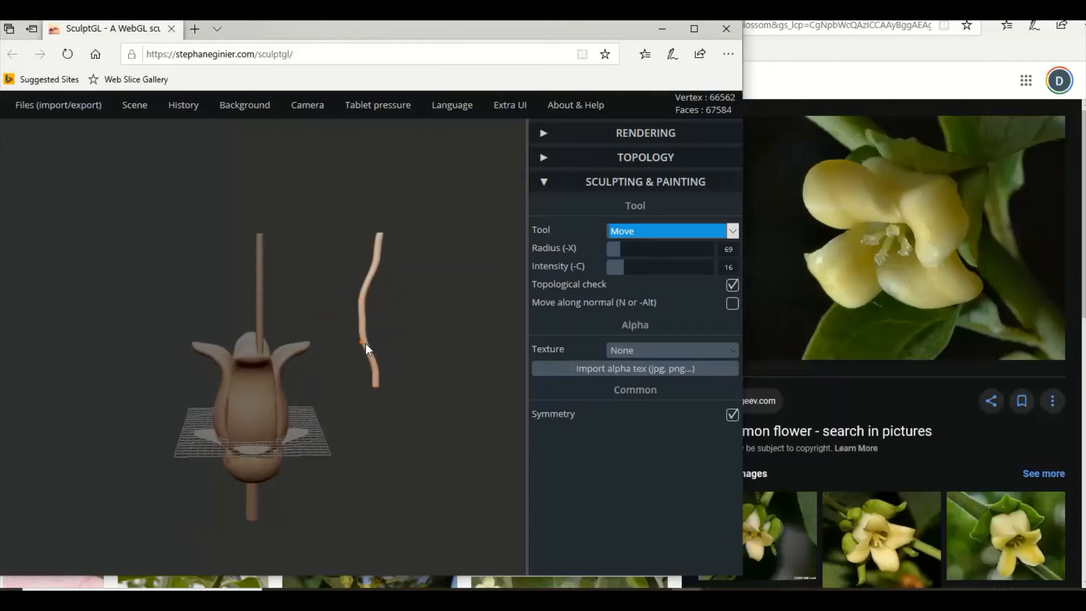
scroll(369, 324, up, 1)
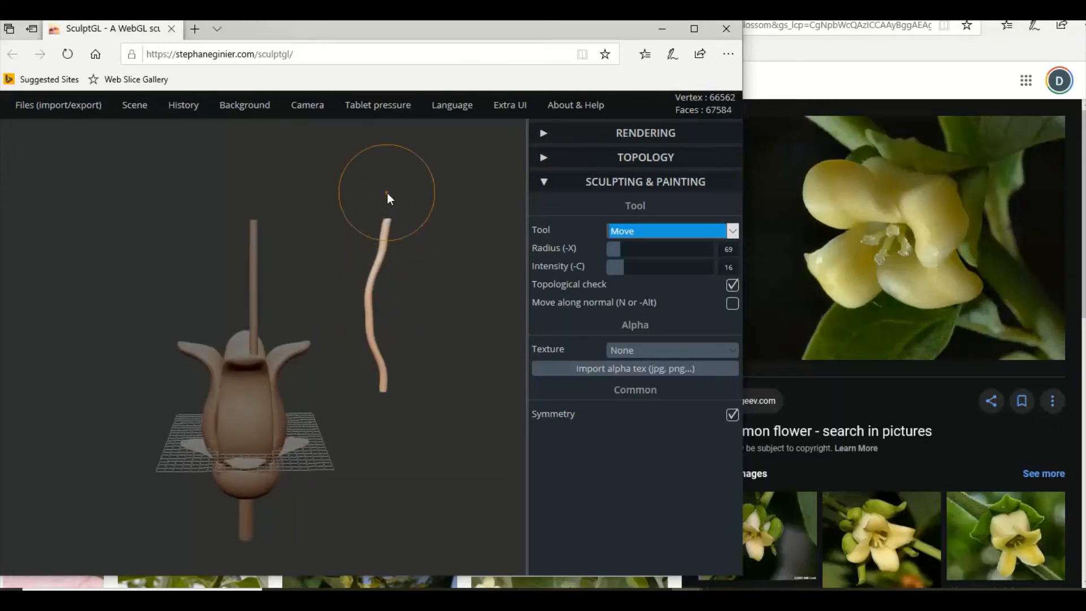
scroll(393, 239, up, 1)
drag(393, 242, 388, 242)
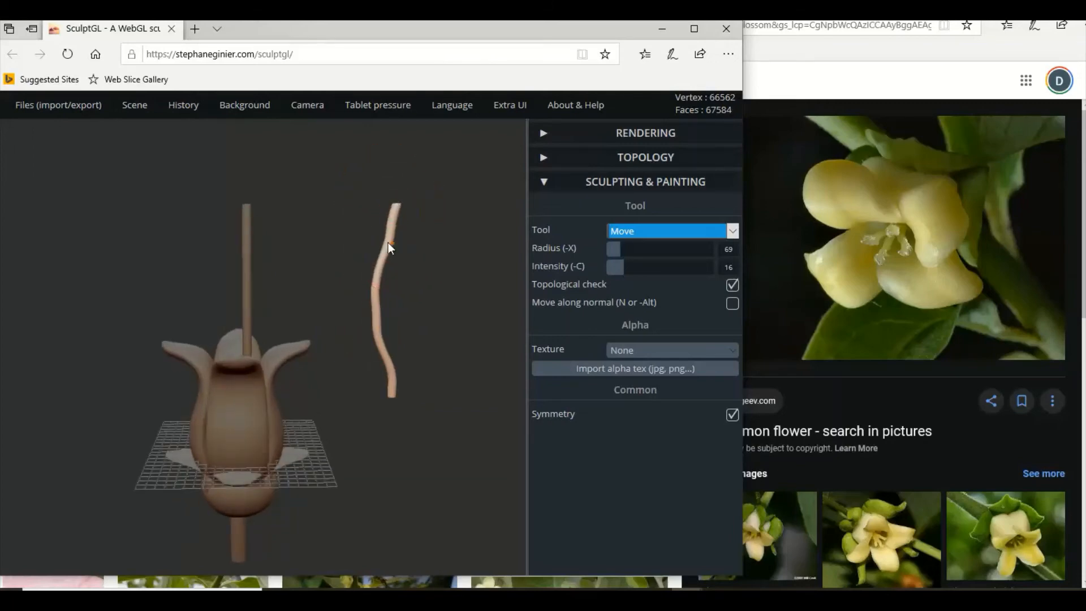
scroll(399, 319, up, 2)
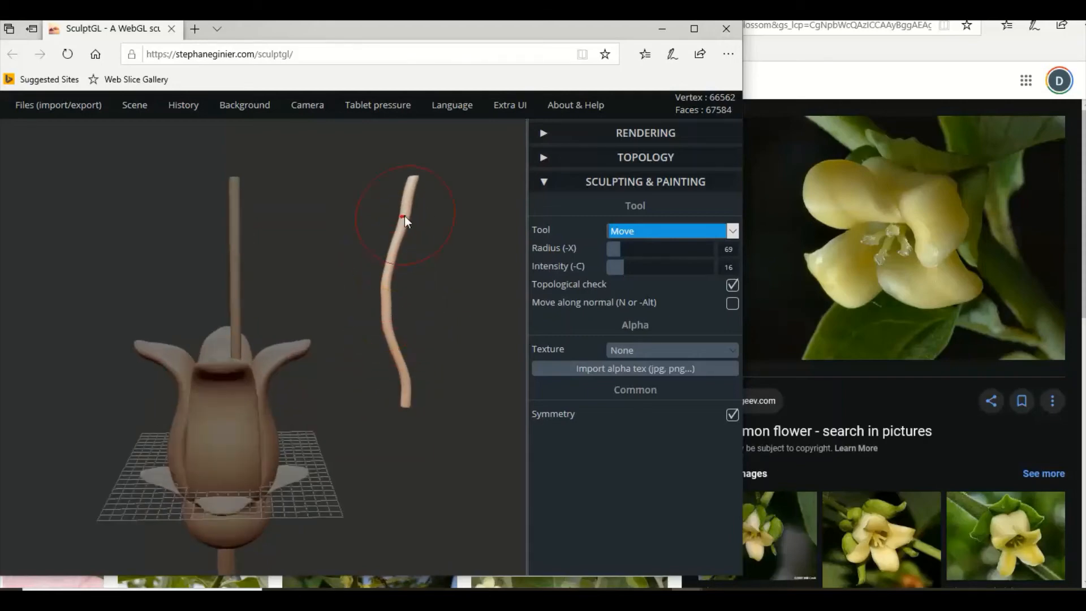
scroll(418, 269, down, 1)
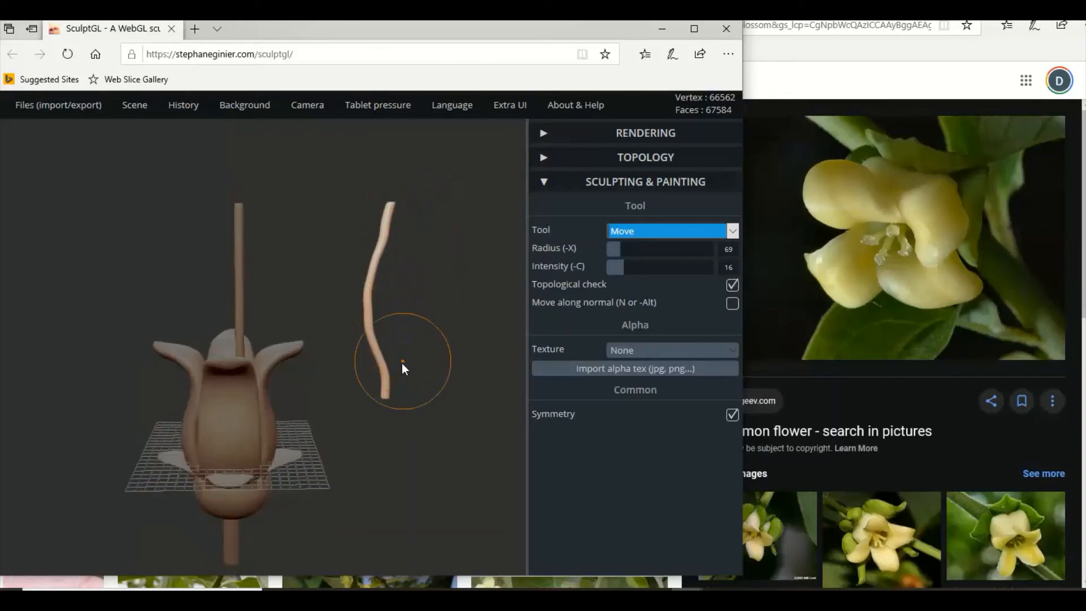
right_drag(385, 379, 203, 341)
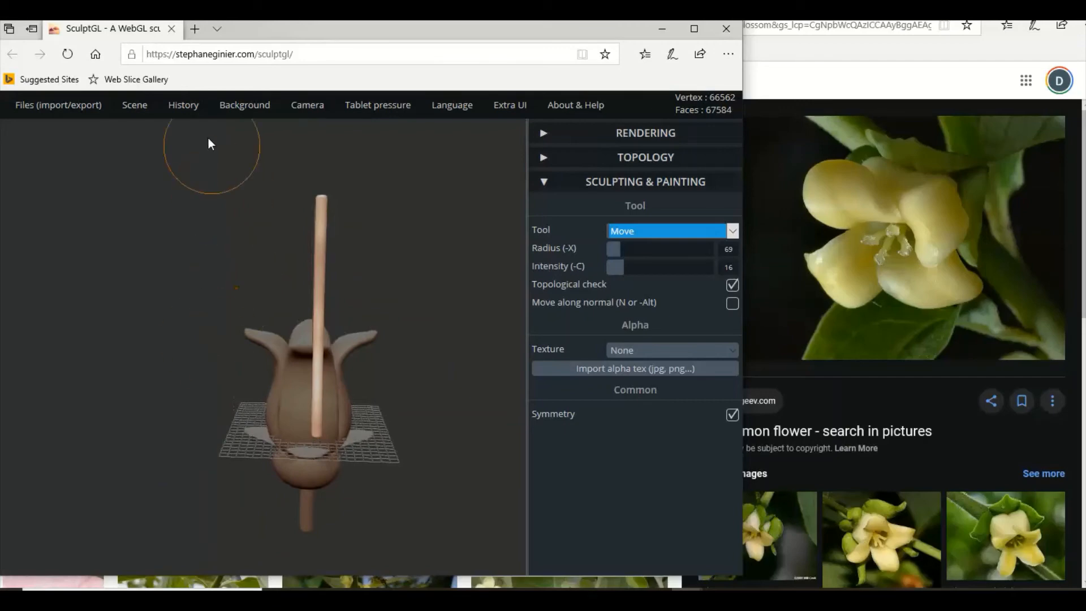
Add a sphere, shrink it to slightly wider than the curved stamen, and raise it to the stamen's upper end.
mouse_move(135, 105)
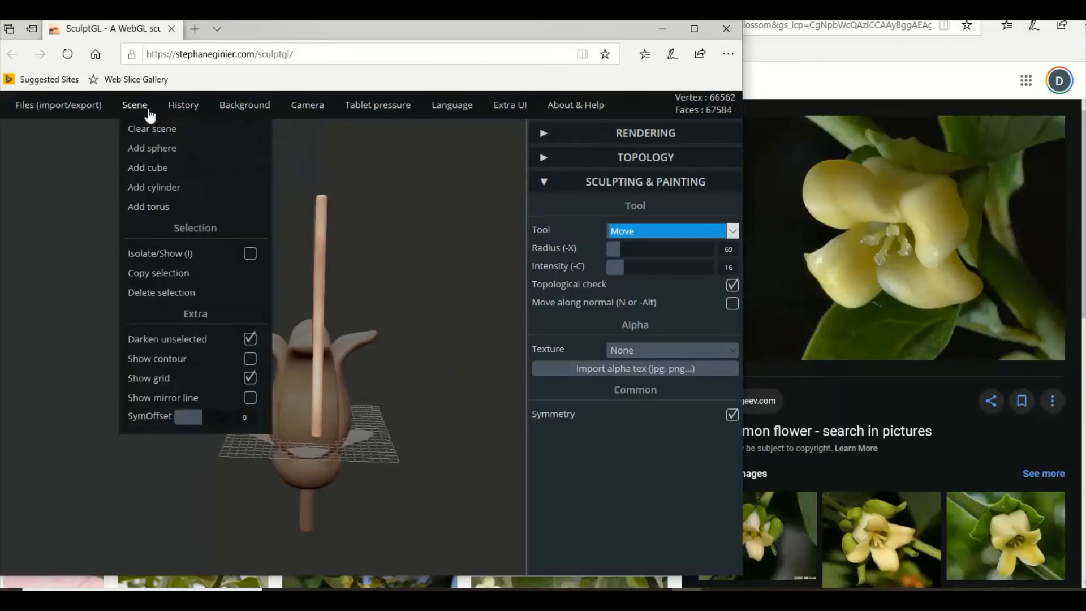
click(153, 149)
right_drag(331, 212, 508, 326)
click(654, 232)
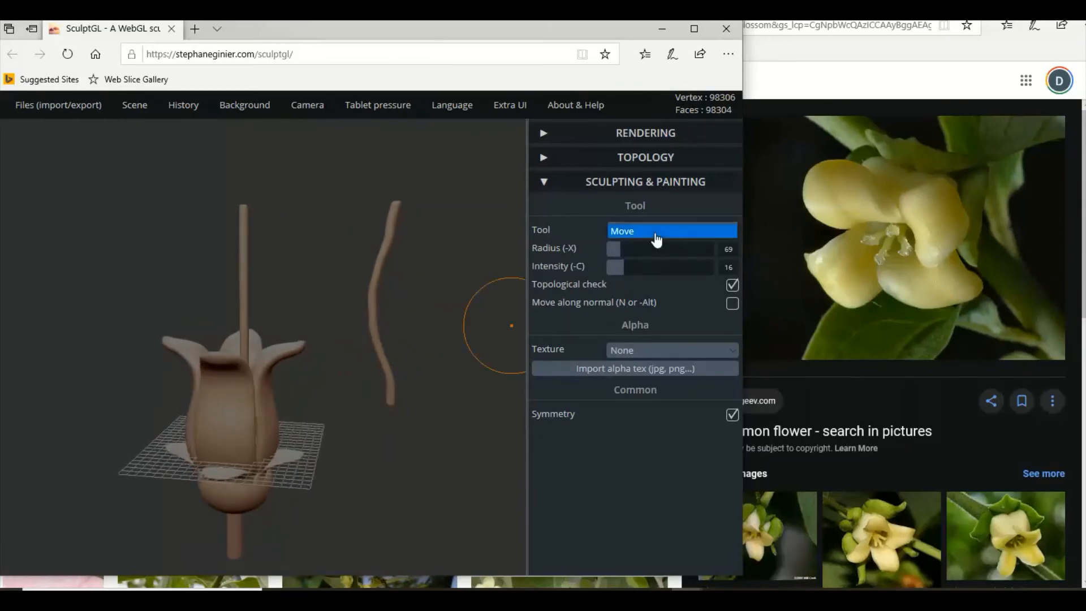
click(652, 272)
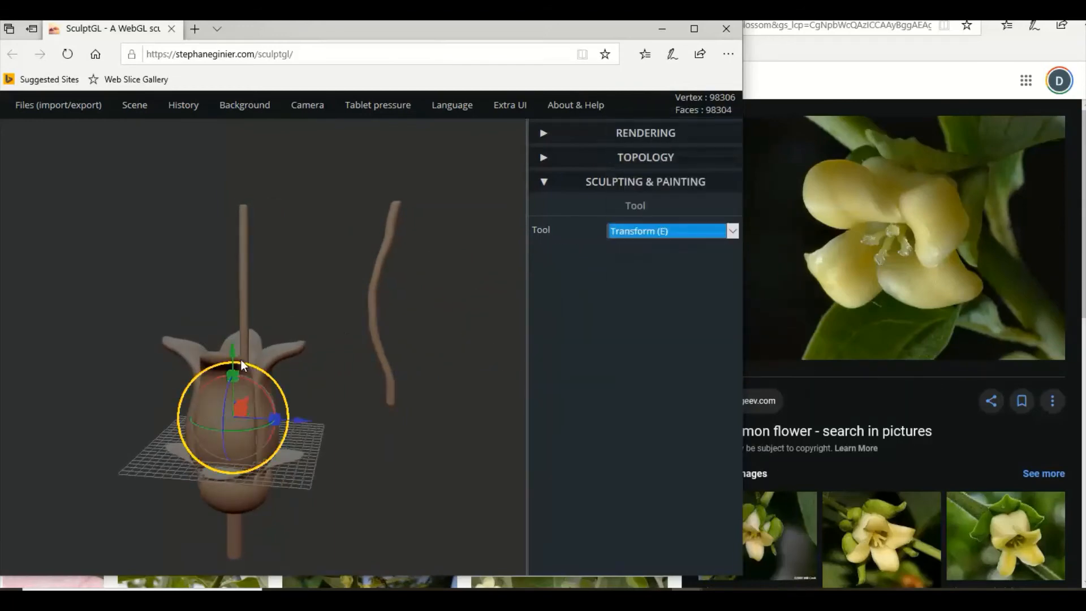
drag(232, 346, 441, 265)
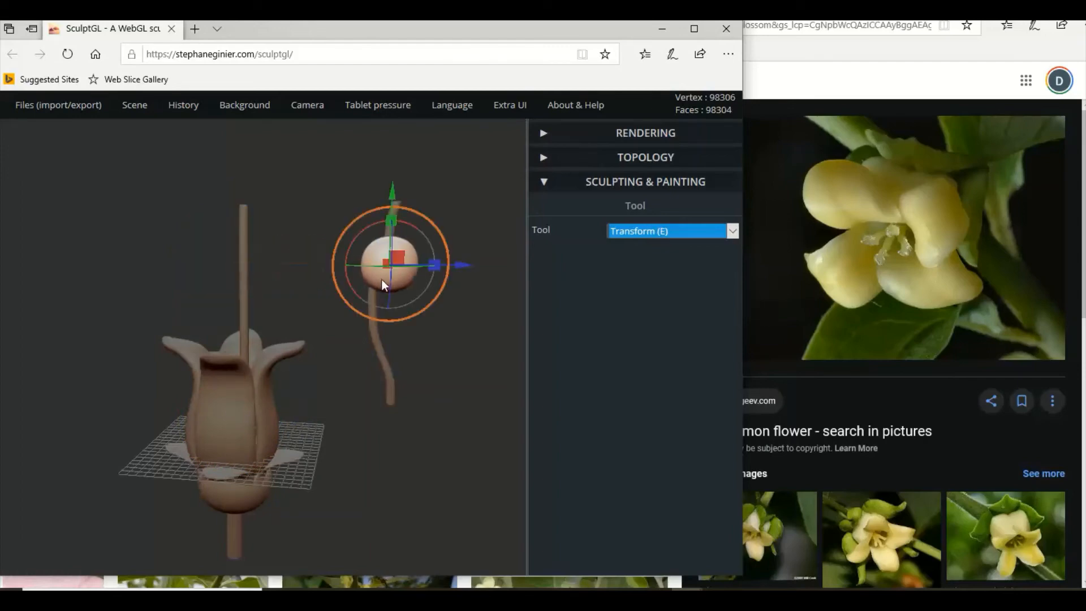
mouse_move(391, 212)
mouse_down()
mouse_move(399, 179)
mouse_move(406, 186)
mouse_move(381, 220)
mouse_up()
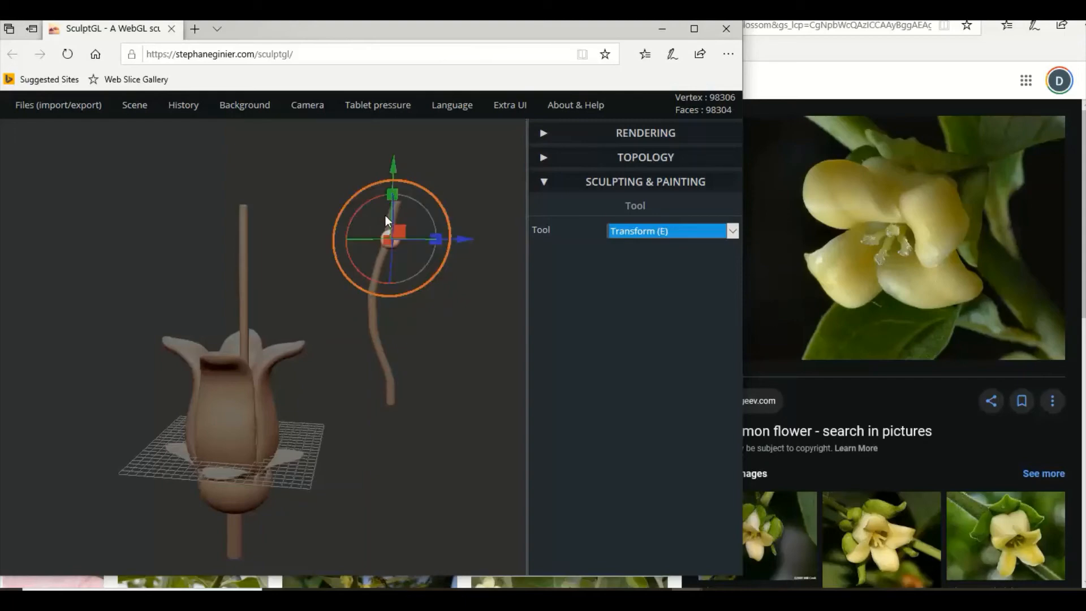
drag(393, 168, 399, 141)
Align the small sphere with the curved stamen's tip in depth and adjust it vertically to form a cap.
drag(402, 244, 247, 258)
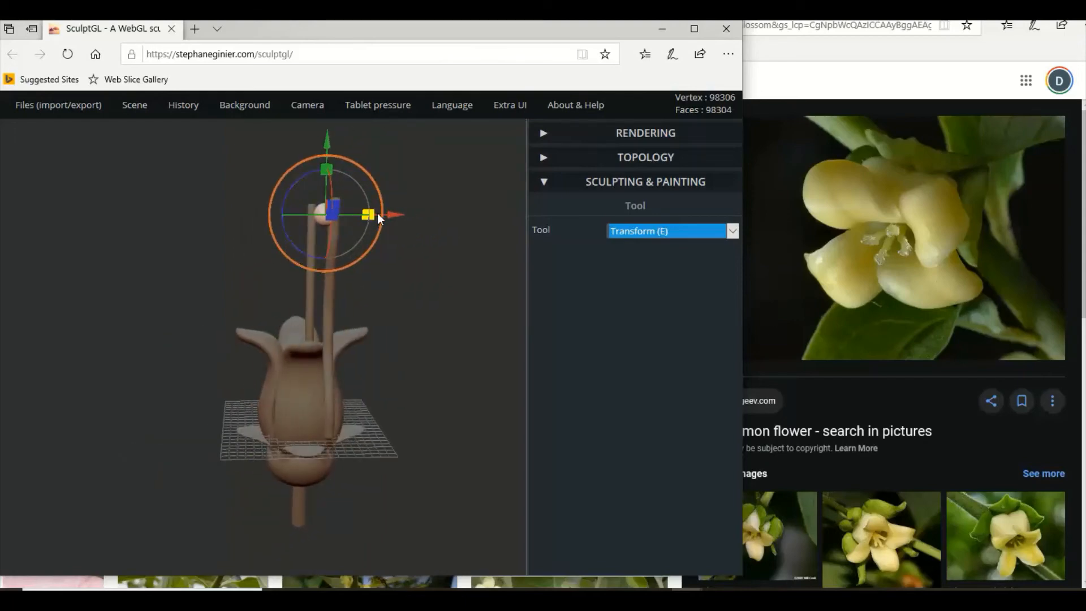
drag(397, 214, 406, 215)
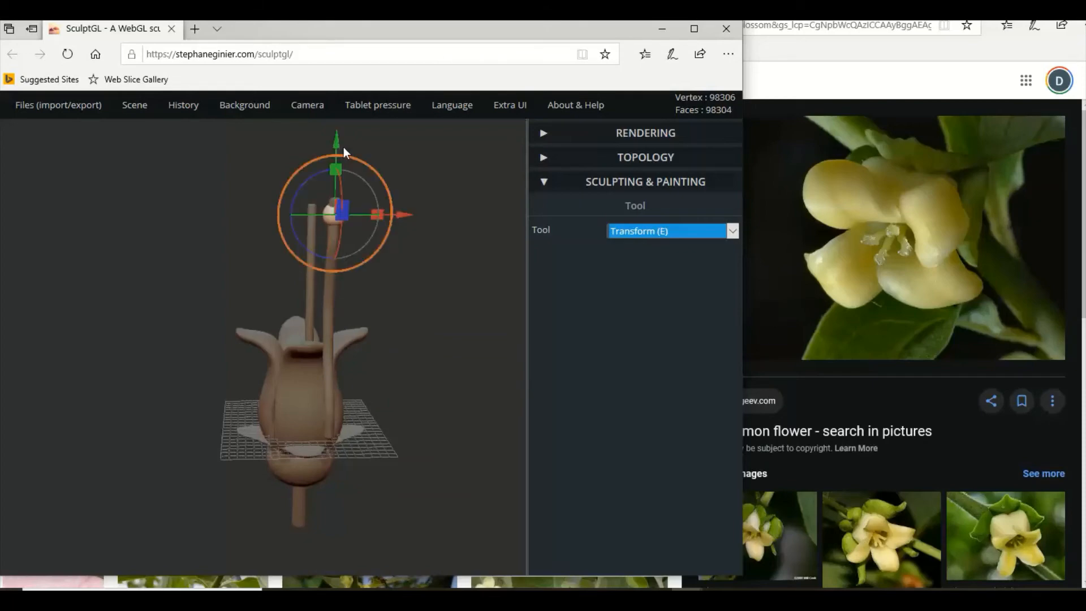
drag(337, 141, 352, 191)
drag(412, 211, 473, 204)
drag(457, 290, 474, 287)
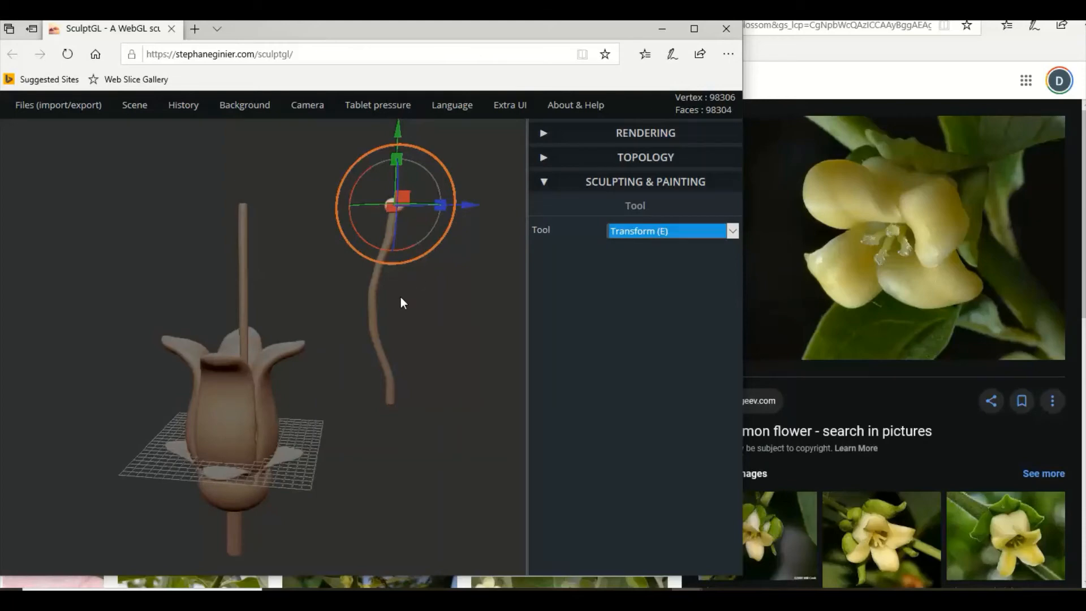
Copy the curved stamen together with its sphere tip and move the copied shaft and tip sideways towards the flower.
click(375, 300)
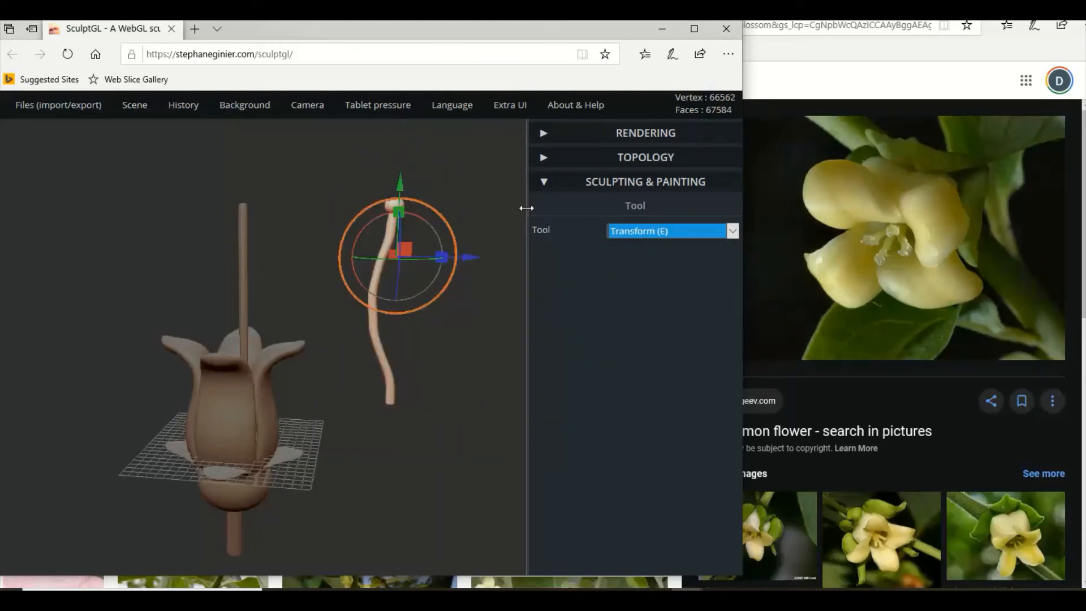
mouse_move(138, 111)
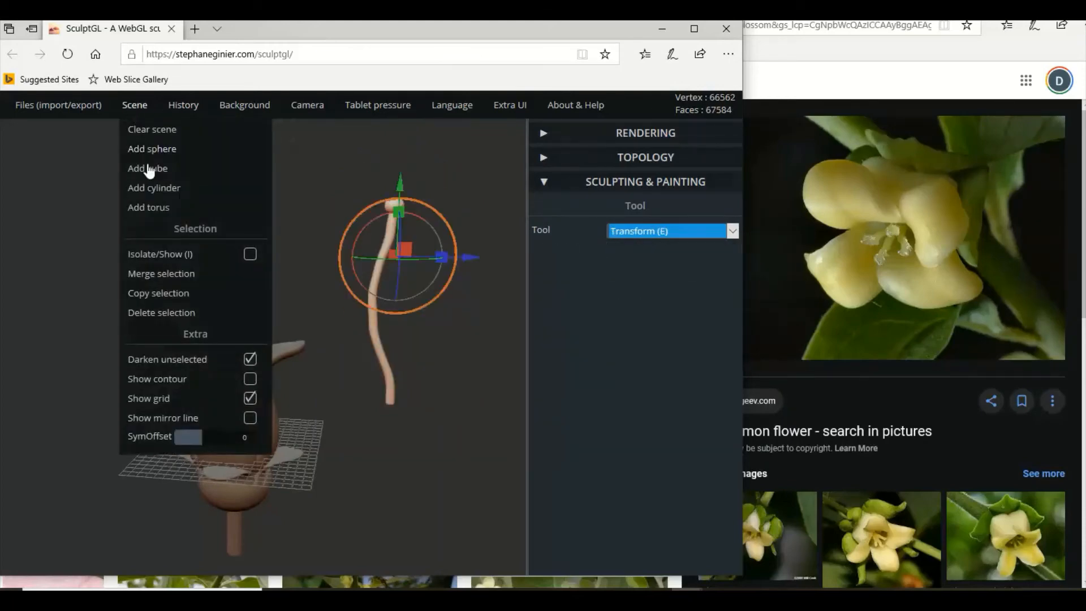
click(161, 294)
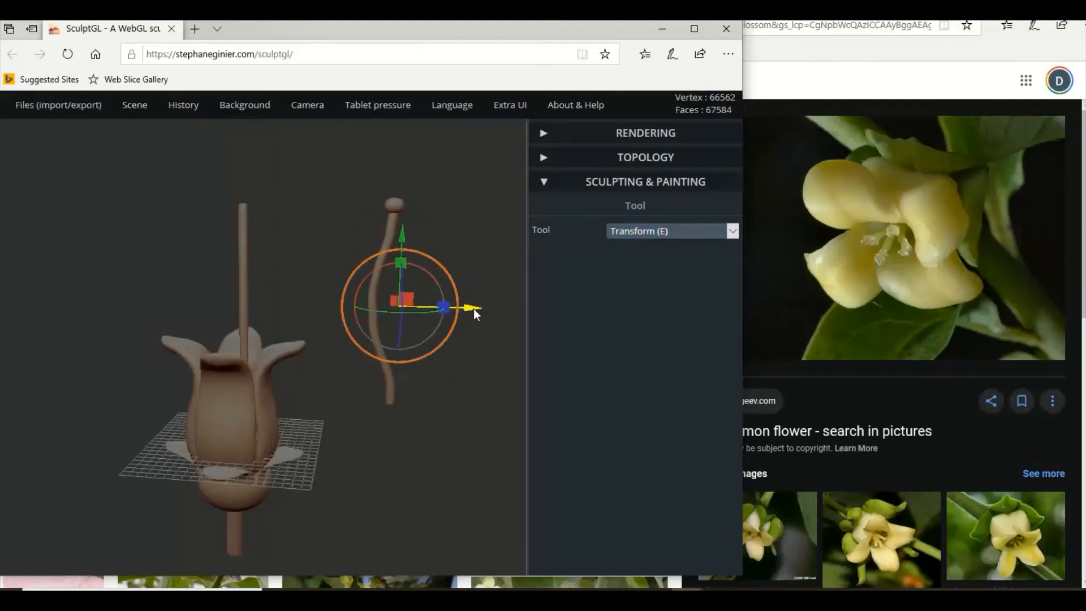
drag(474, 308, 426, 304)
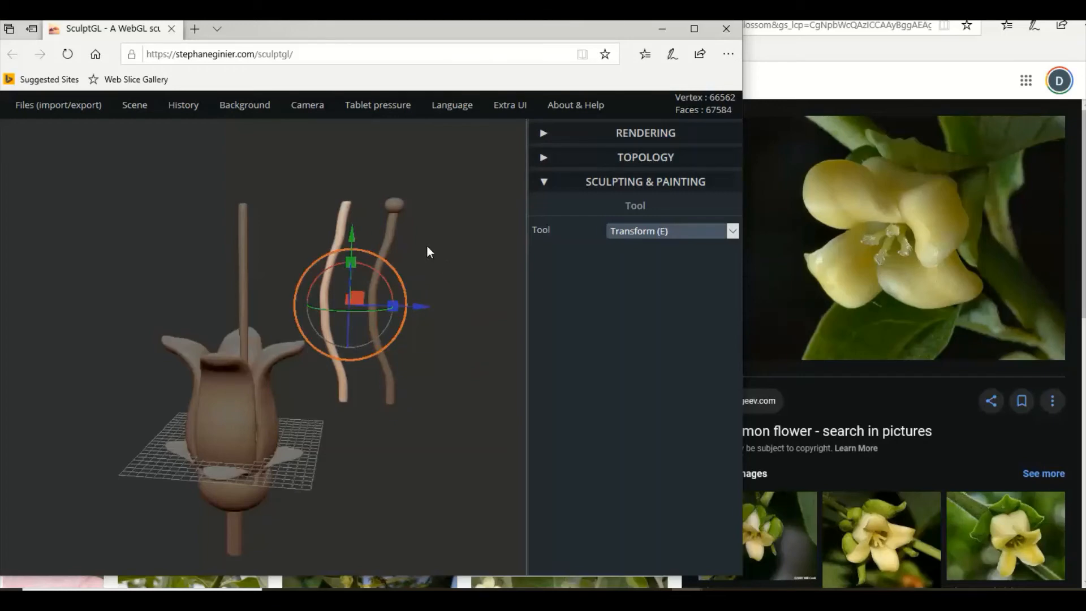
click(395, 207)
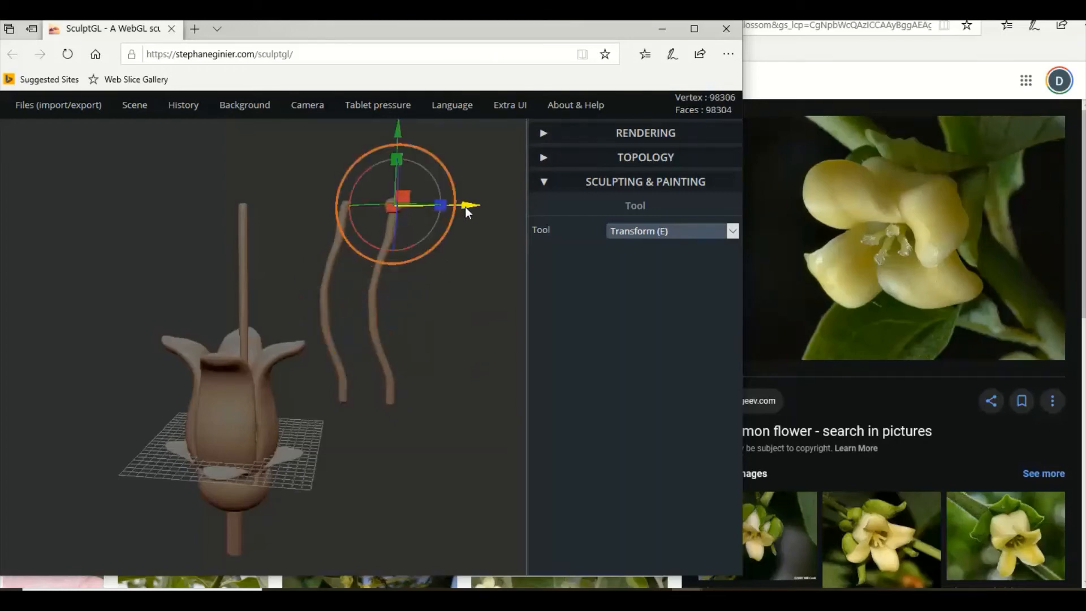
drag(465, 206, 416, 208)
Copy the second stamen's shaft and tip and move both copies along the depth axis to form a third stamen.
click(327, 278)
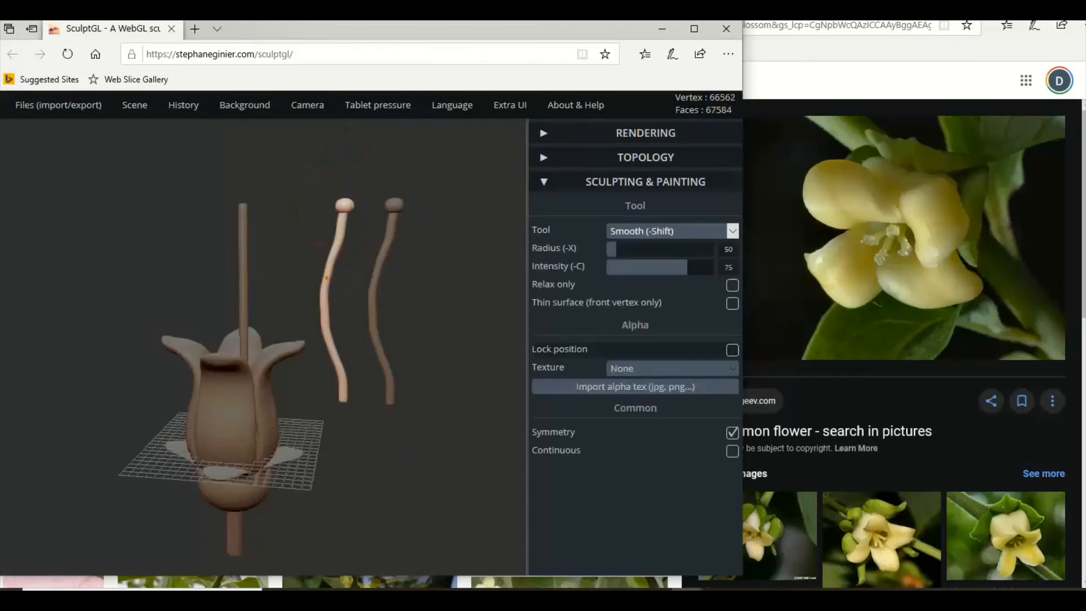
mouse_move(136, 108)
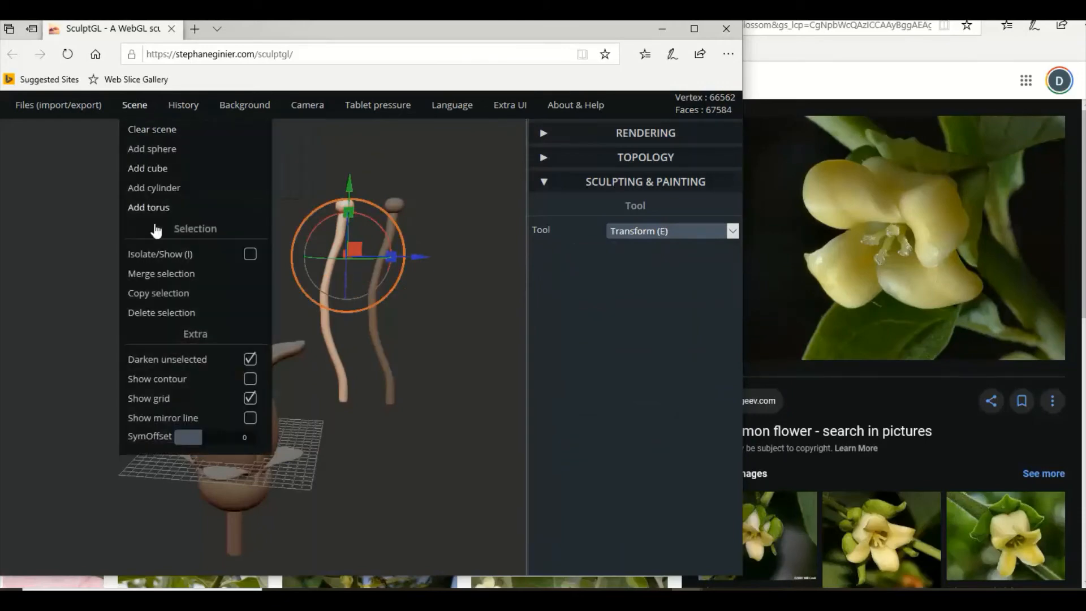
click(165, 293)
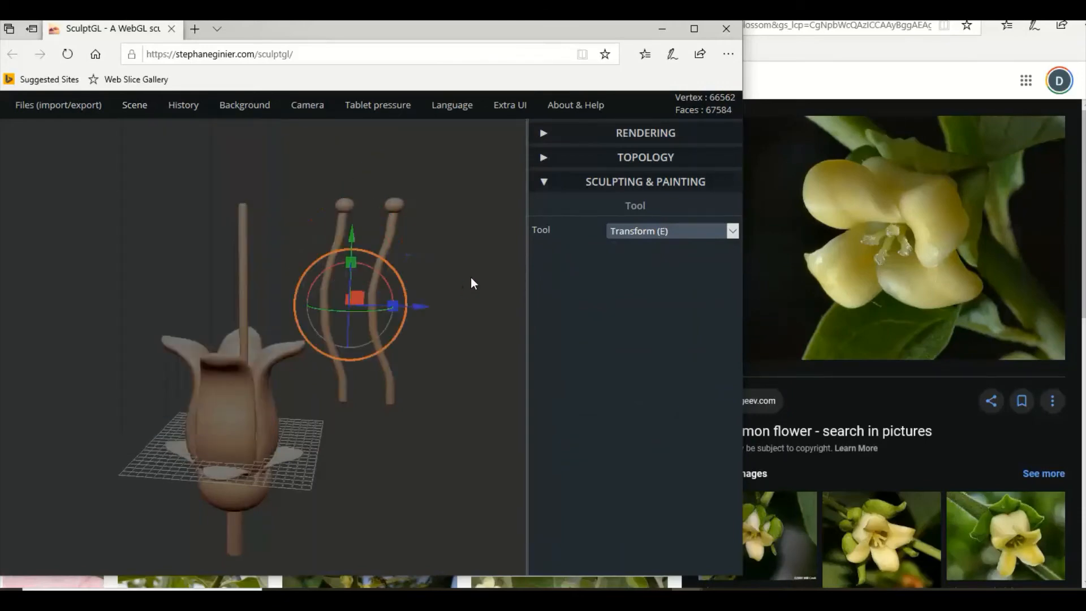
drag(442, 291, 240, 273)
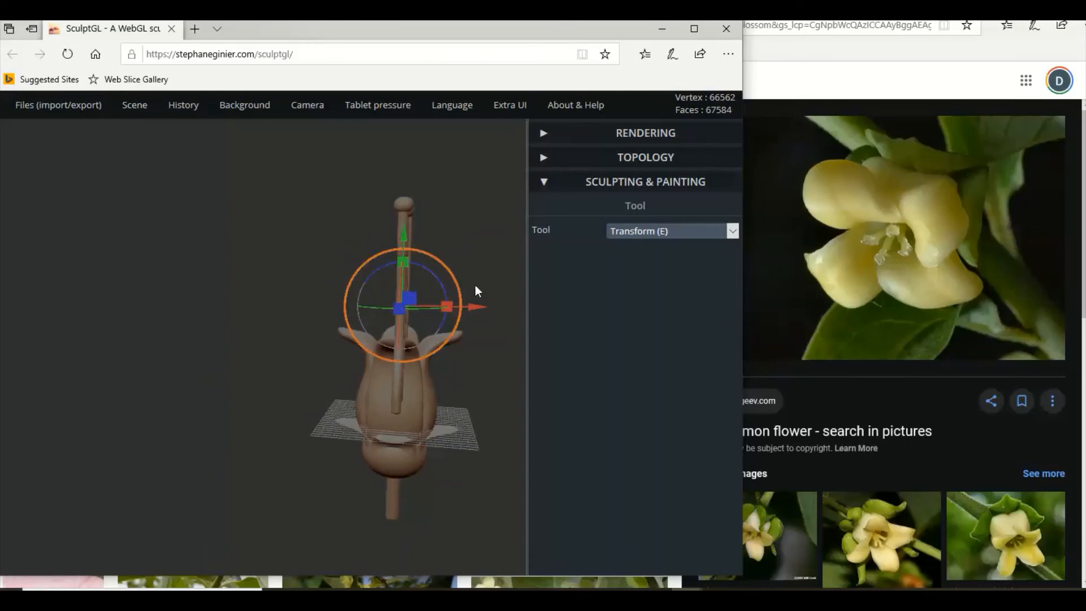
drag(480, 308, 518, 310)
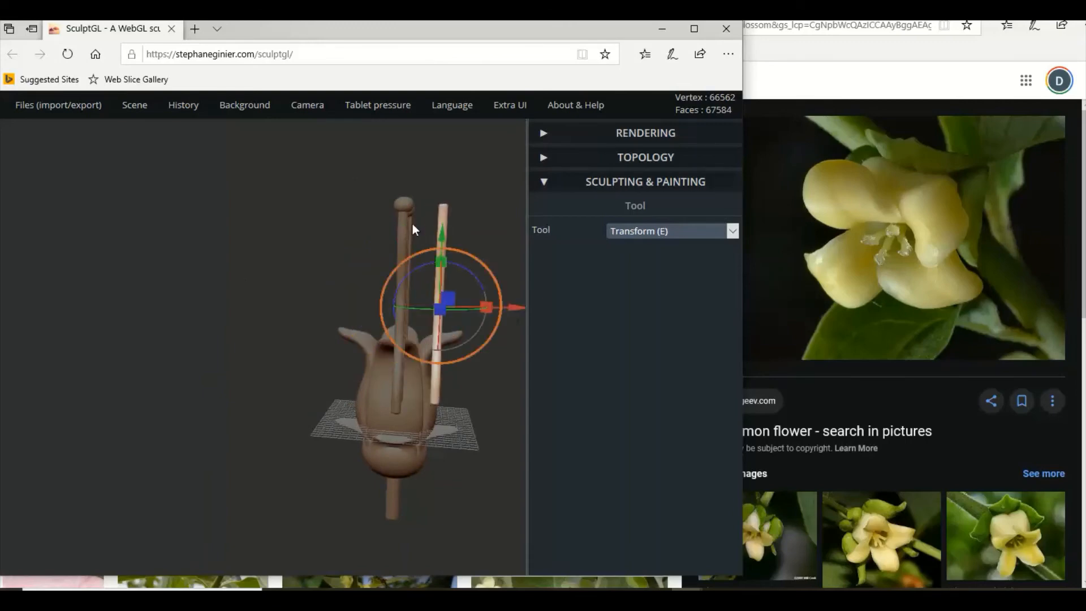
drag(368, 224, 243, 227)
click(437, 208)
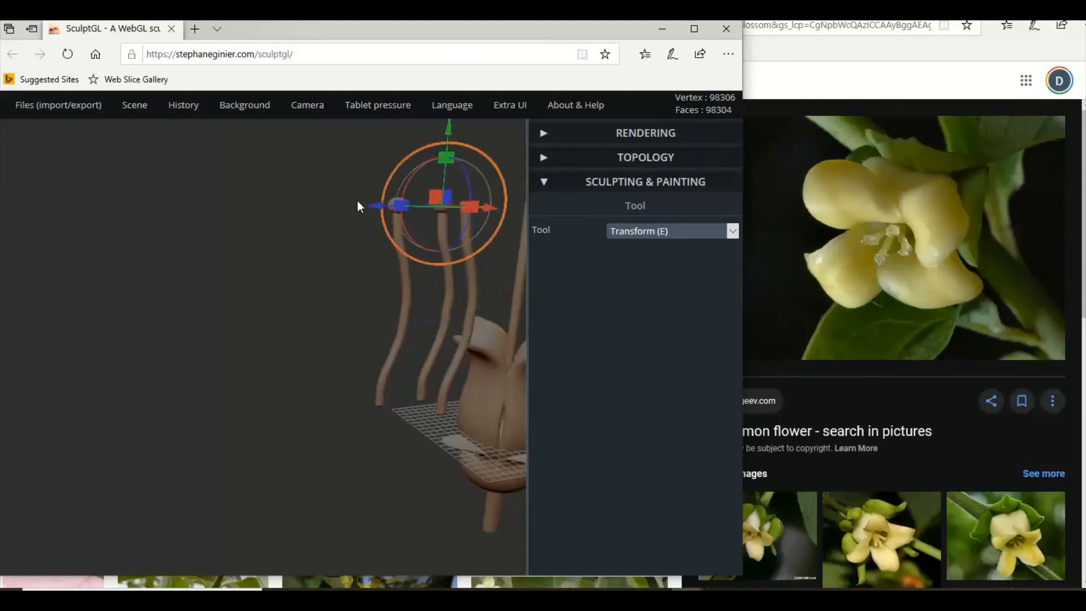
drag(358, 206, 487, 224)
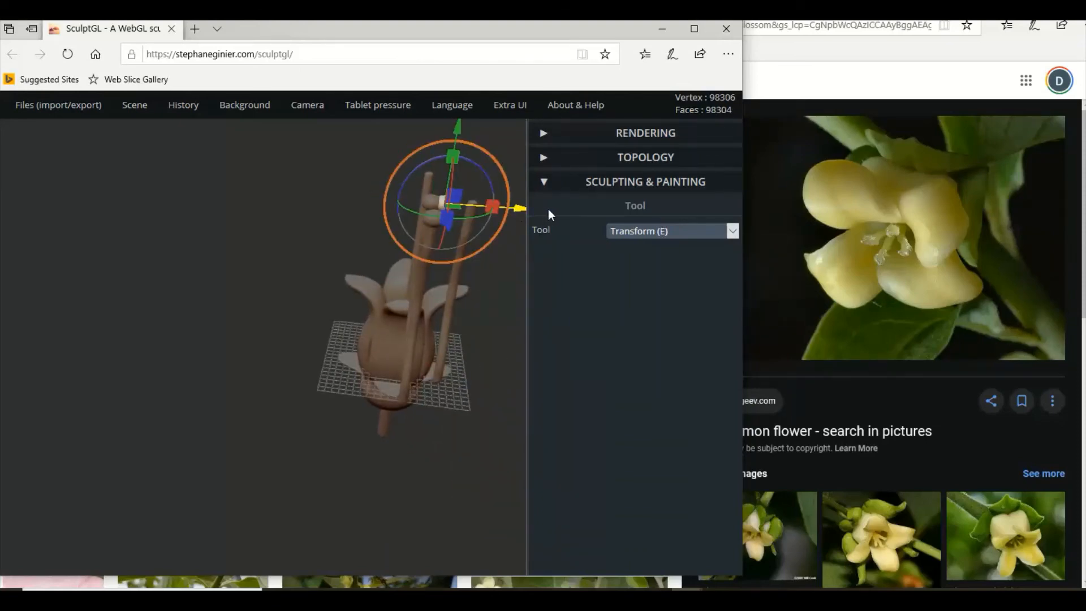
Delete the original straight stamen cylinder from inside the flower.
drag(304, 277, 375, 223)
click(291, 304)
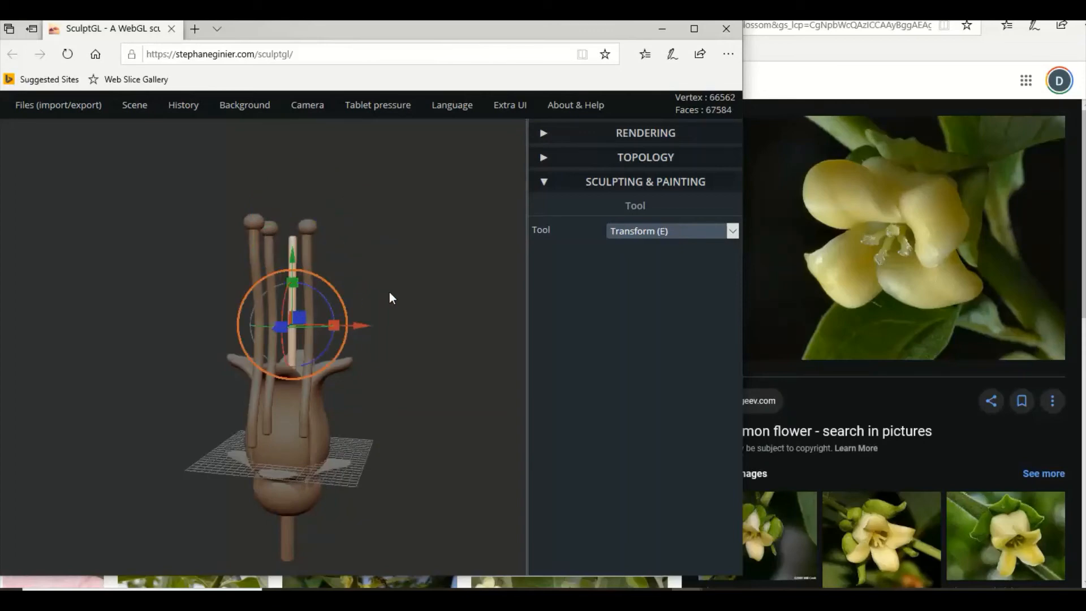
key(Delete)
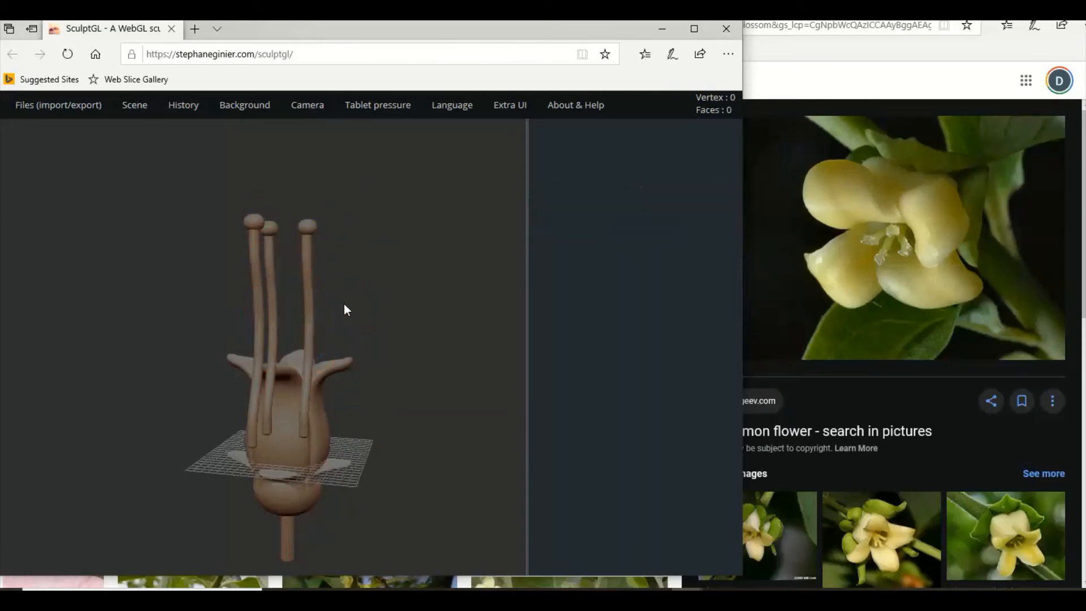
Copy the front stamen's shaft and sphere tip and move both copies along the depth axis to form a fourth stamen.
click(310, 295)
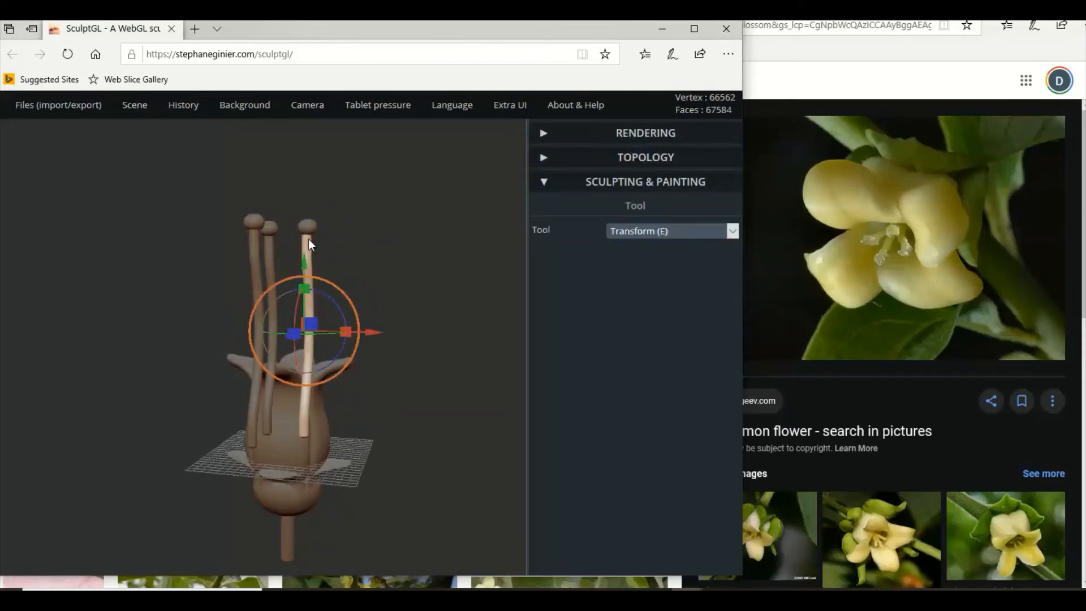
click(308, 239)
mouse_move(144, 110)
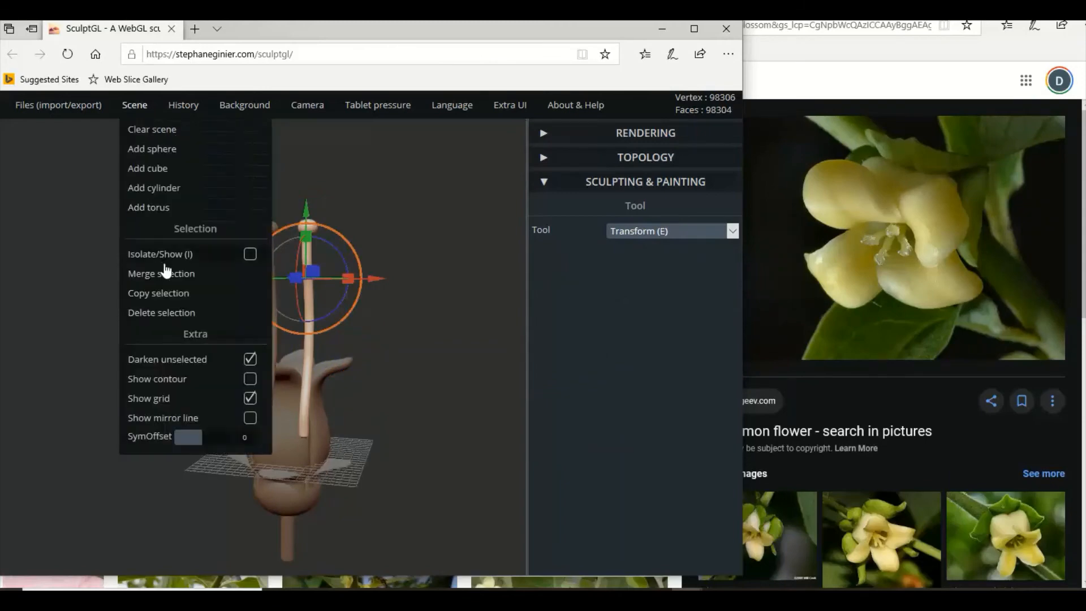
click(169, 293)
drag(395, 295, 199, 310)
drag(234, 228, 145, 229)
click(312, 284)
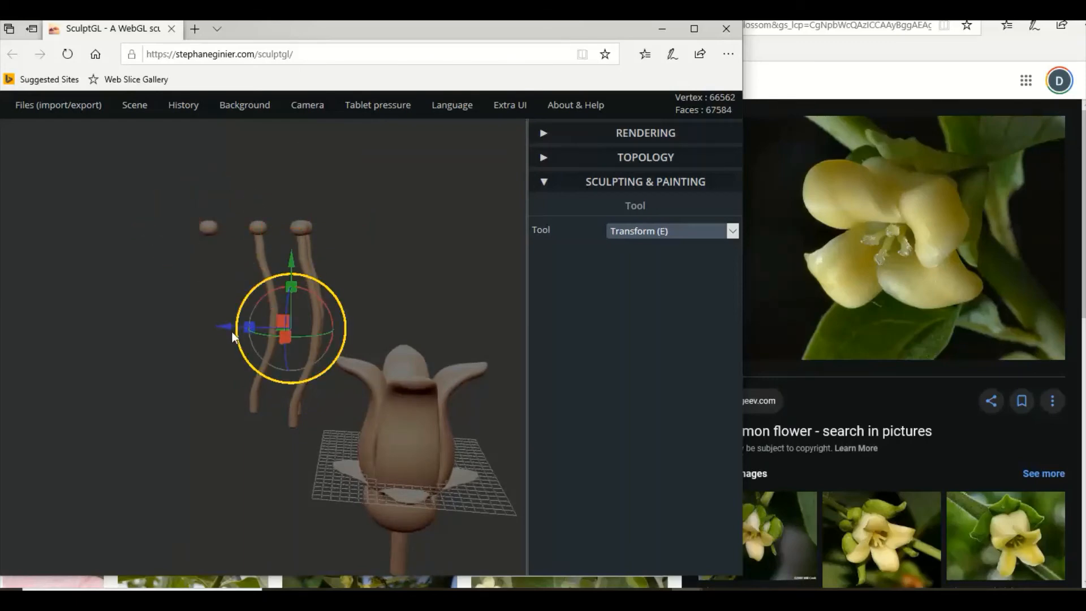
drag(237, 327, 142, 308)
right_drag(161, 284, 289, 405)
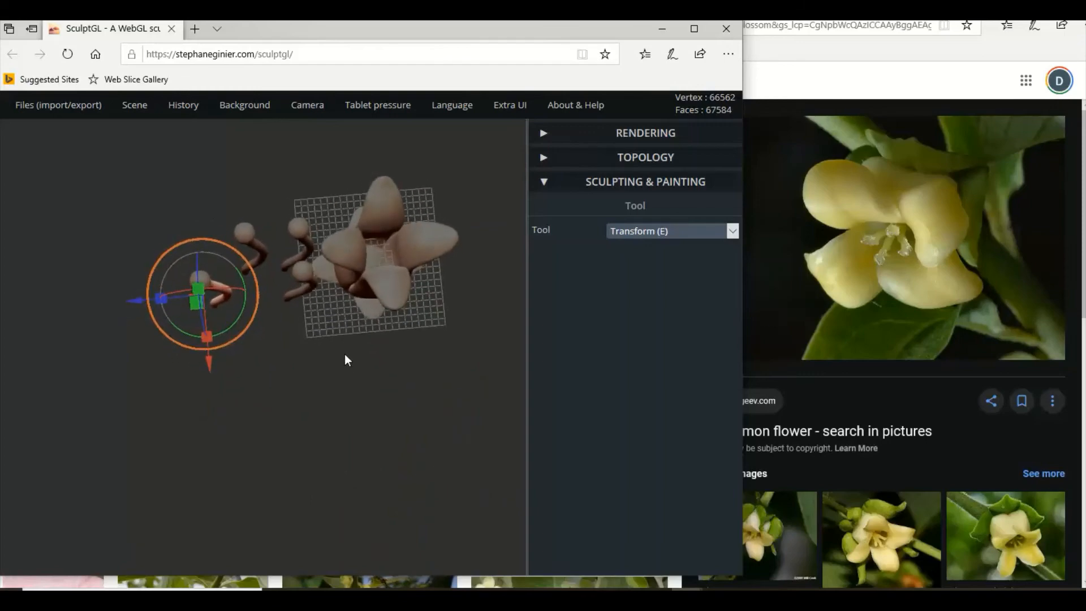
Rotate one of the middle stamens, shaft and tip together, about the vertical axis so it curves the opposite way.
click(306, 239)
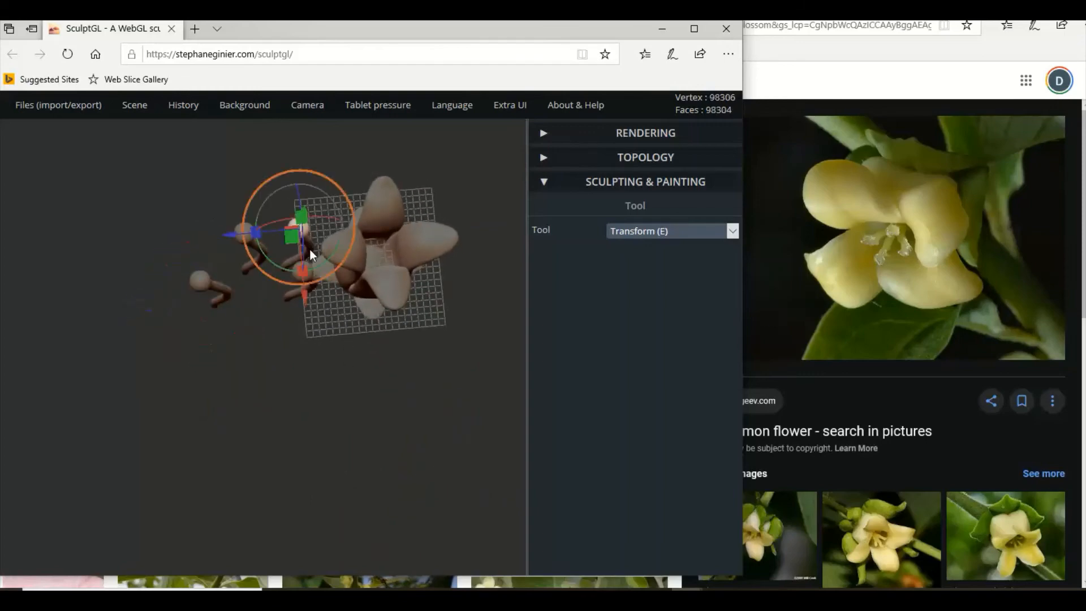
shift+click(310, 249)
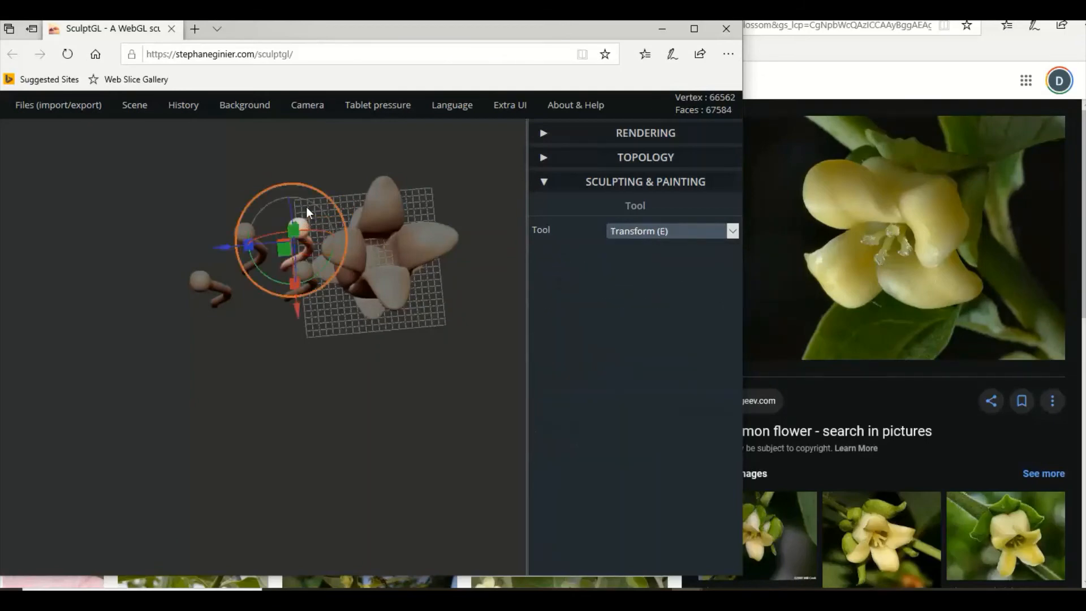
drag(324, 268, 269, 291)
right_drag(268, 291, 257, 205)
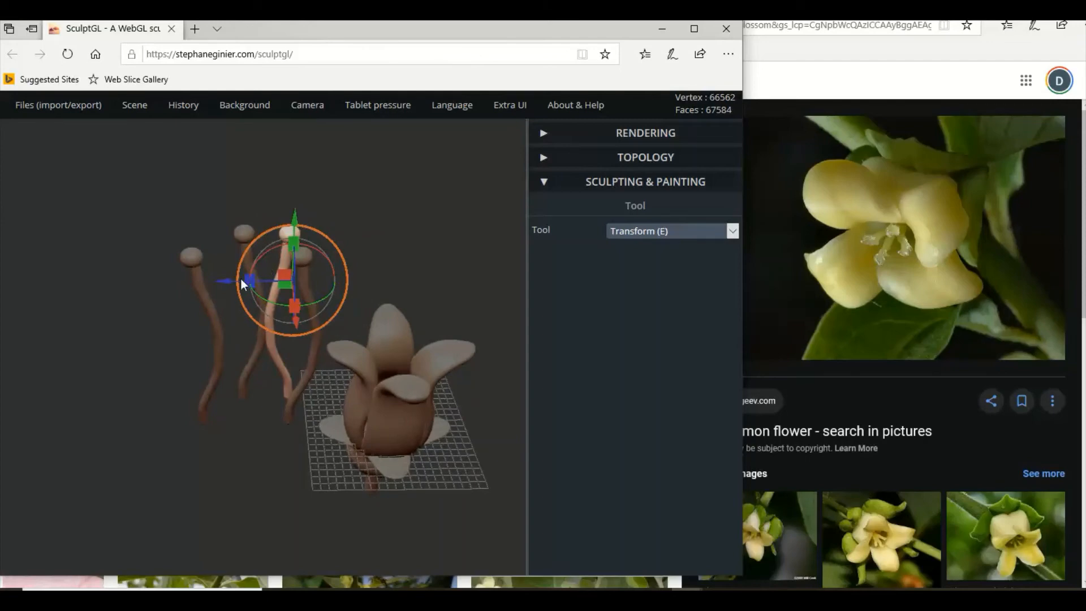
Move the rotated stamen along the depth axis beside its neighbours and adjust it vertically to align its tip with theirs.
drag(226, 281, 186, 280)
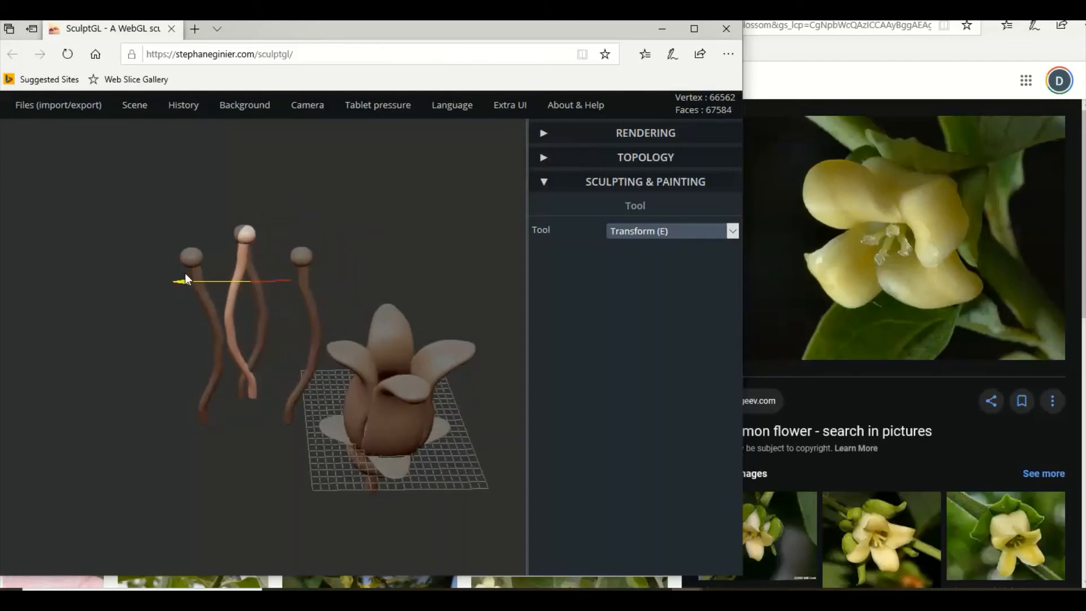
drag(250, 219, 248, 238)
right_drag(260, 318, 252, 274)
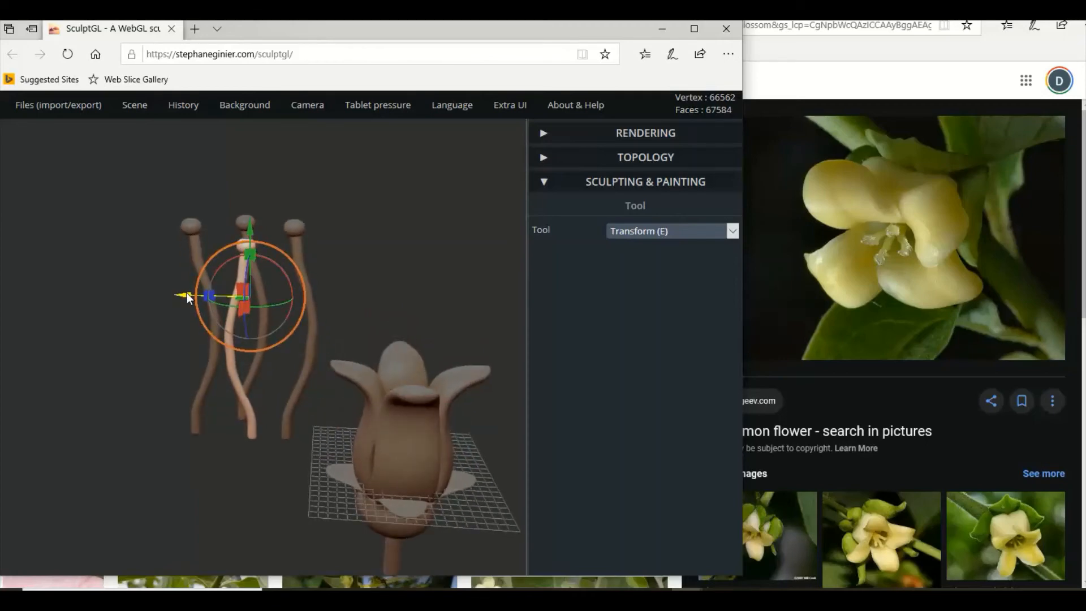
drag(187, 297, 185, 293)
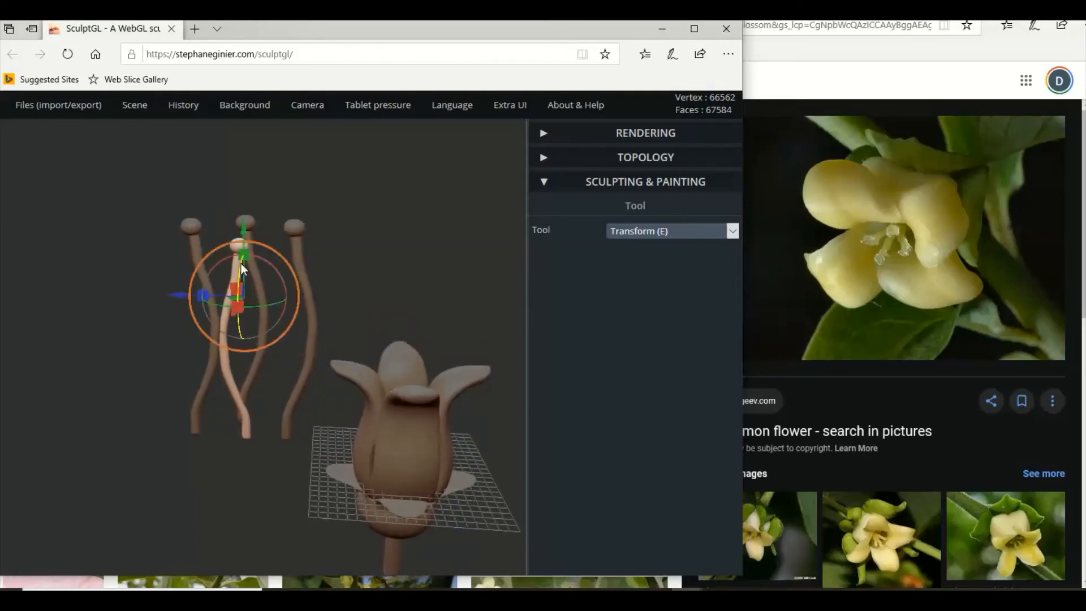
drag(244, 229, 247, 213)
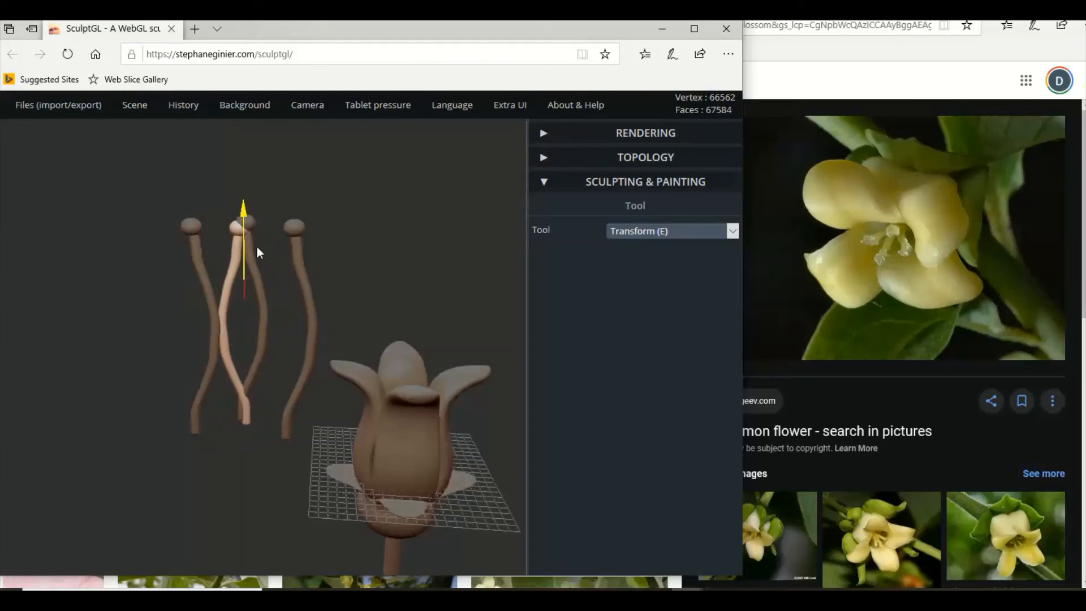
right_drag(284, 265, 287, 286)
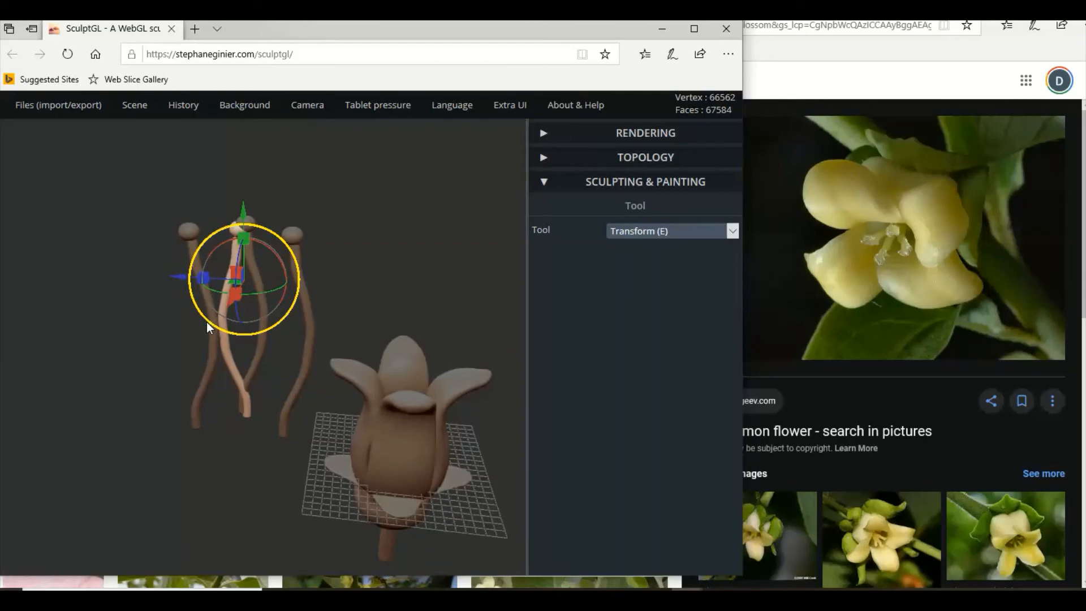
Add the neighbouring outer stamen's shaft and tip to the selection and move both stamens along the depth axis over the flower.
key(shift)
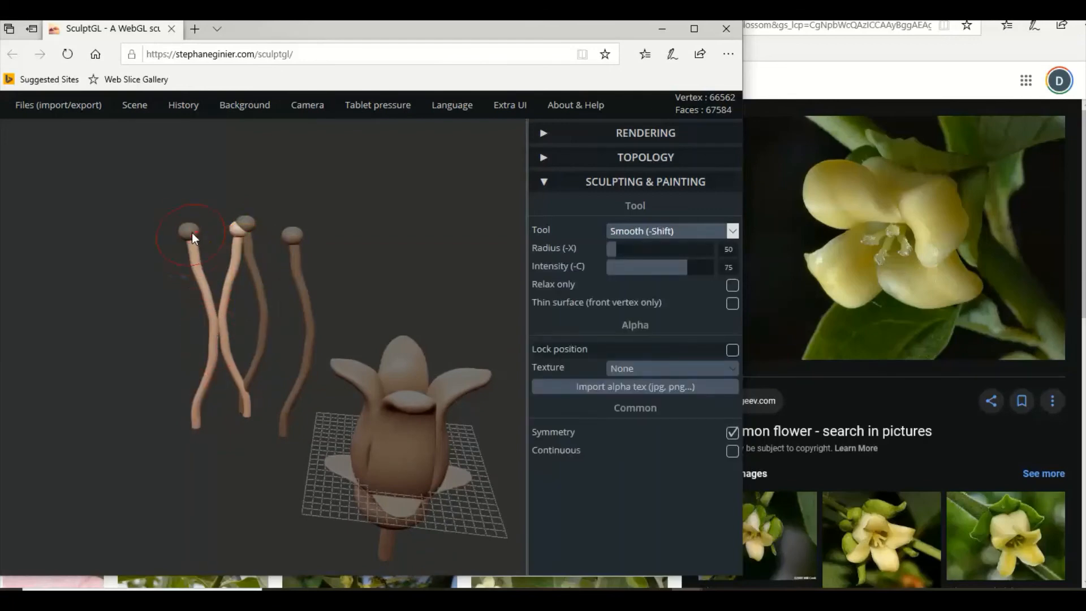
shift+click(192, 232)
right_drag(188, 298, 205, 393)
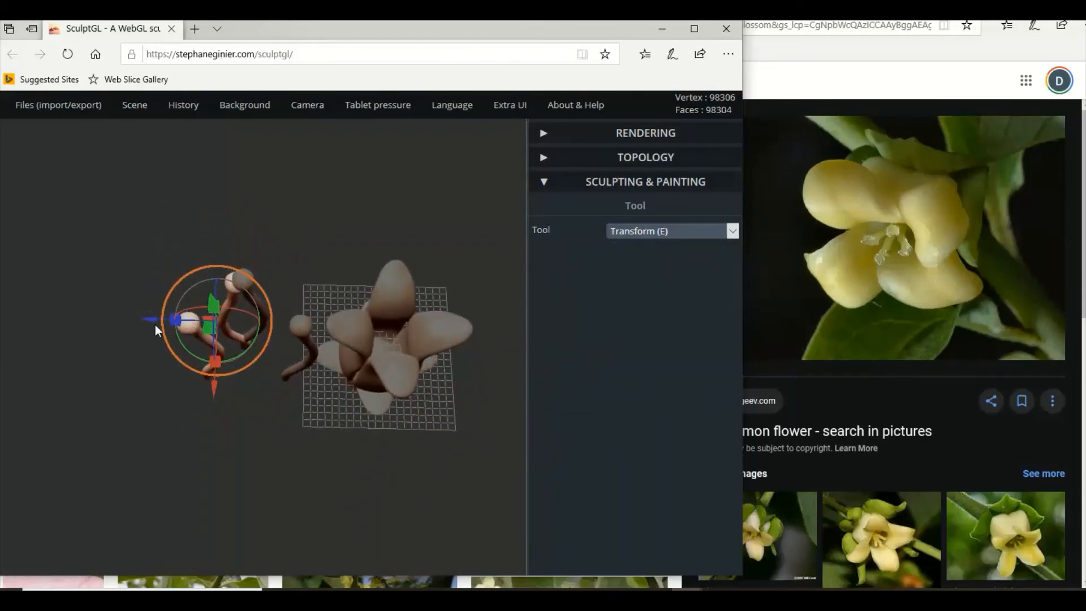
drag(155, 325, 314, 348)
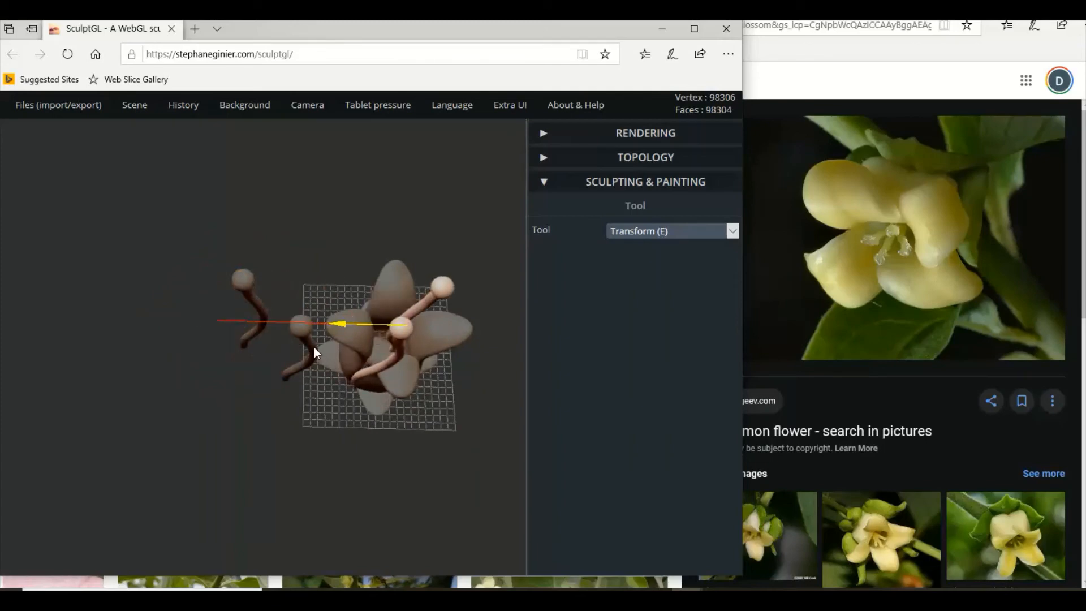
right_drag(314, 348, 249, 275)
drag(191, 290, 113, 290)
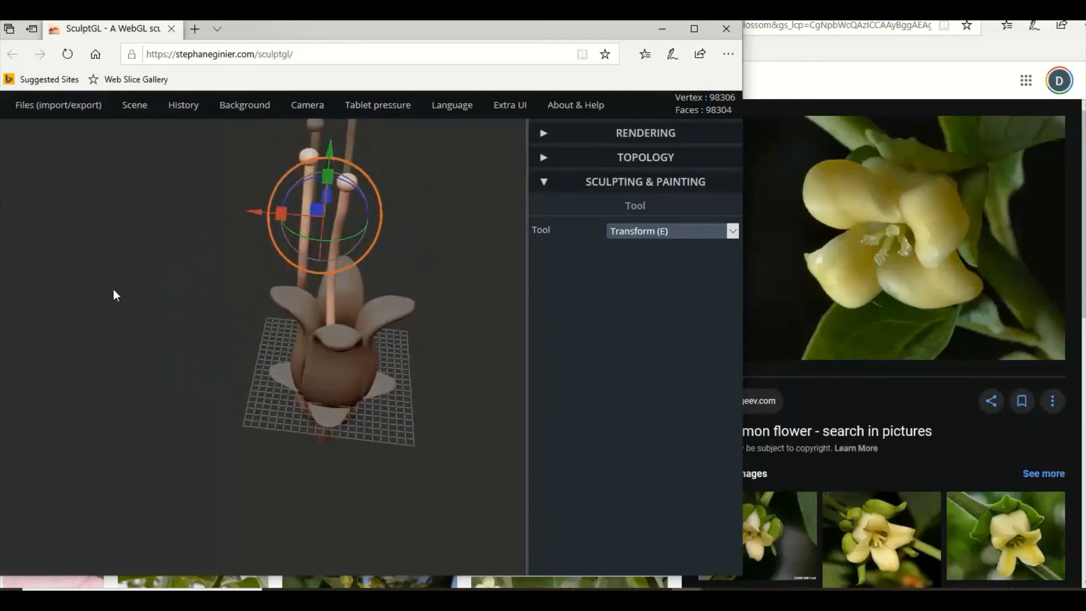
Move one of the two stamens above the flower sideways next to the other and fine-tune its depth and height.
click(306, 200)
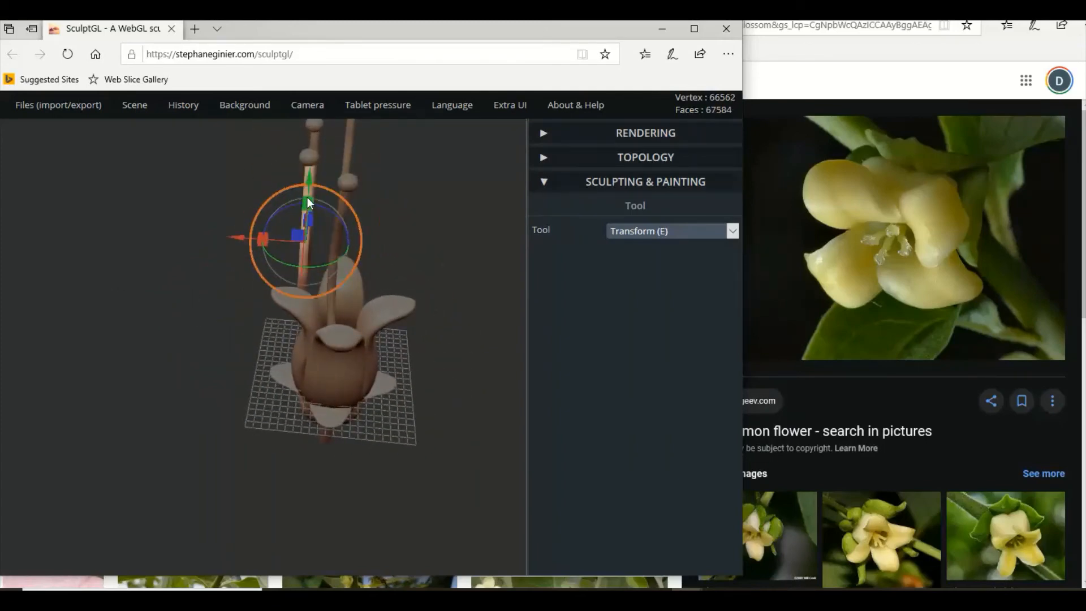
key(shift)
shift+click(311, 157)
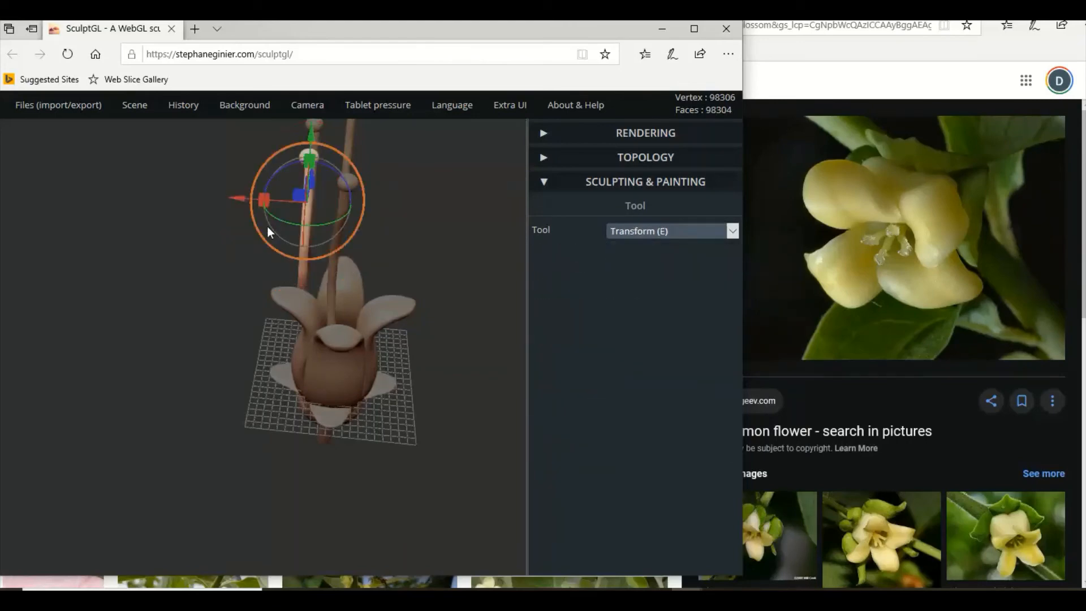
drag(235, 198, 457, 177)
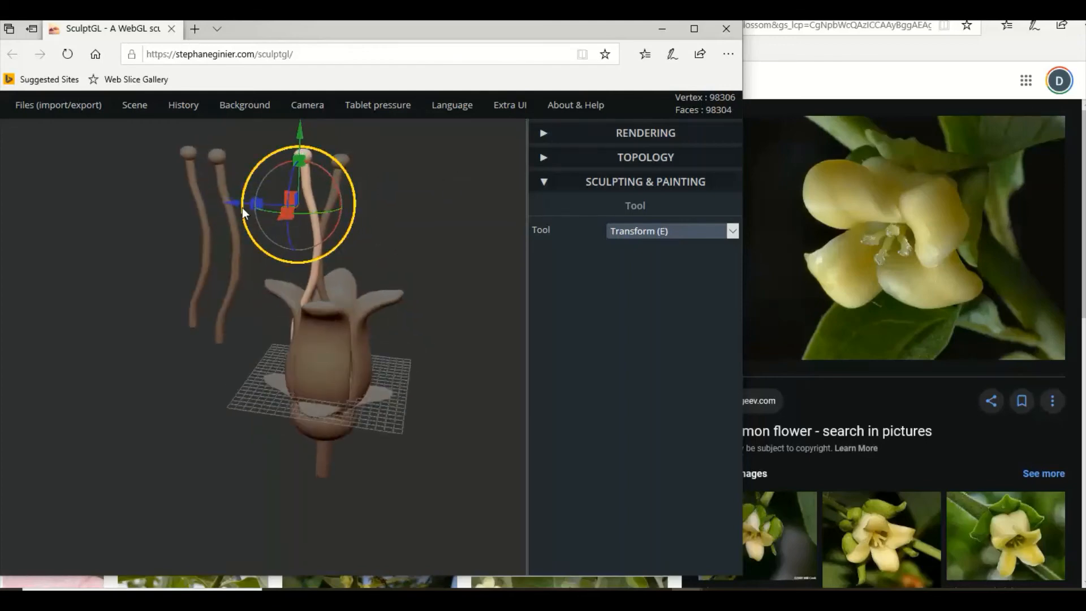
drag(232, 202, 228, 201)
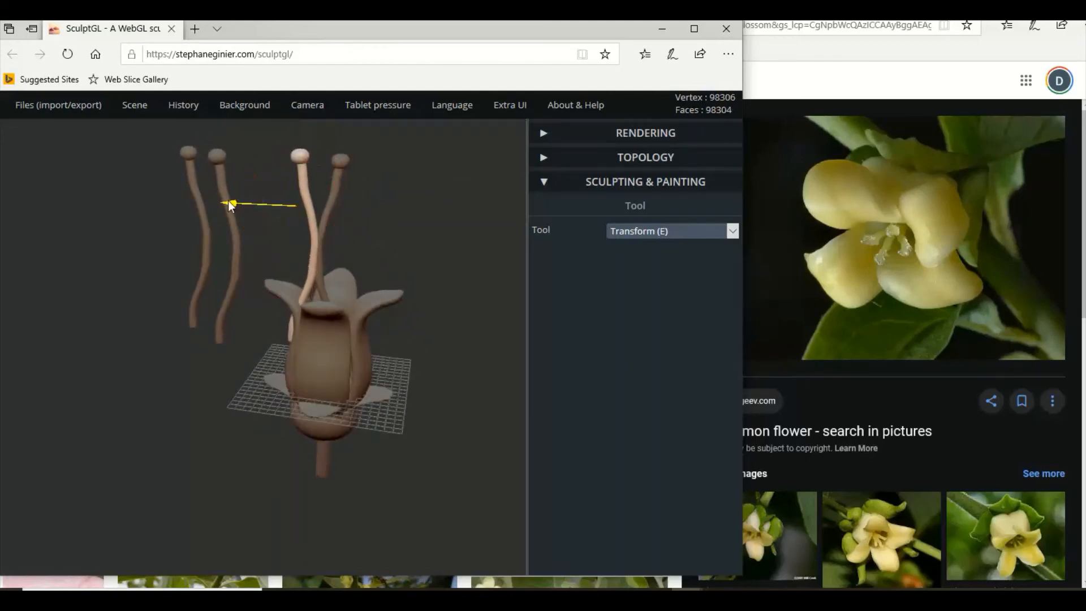
mouse_move(387, 230)
mouse_down()
mouse_move(309, 242)
mouse_move(393, 221)
mouse_up()
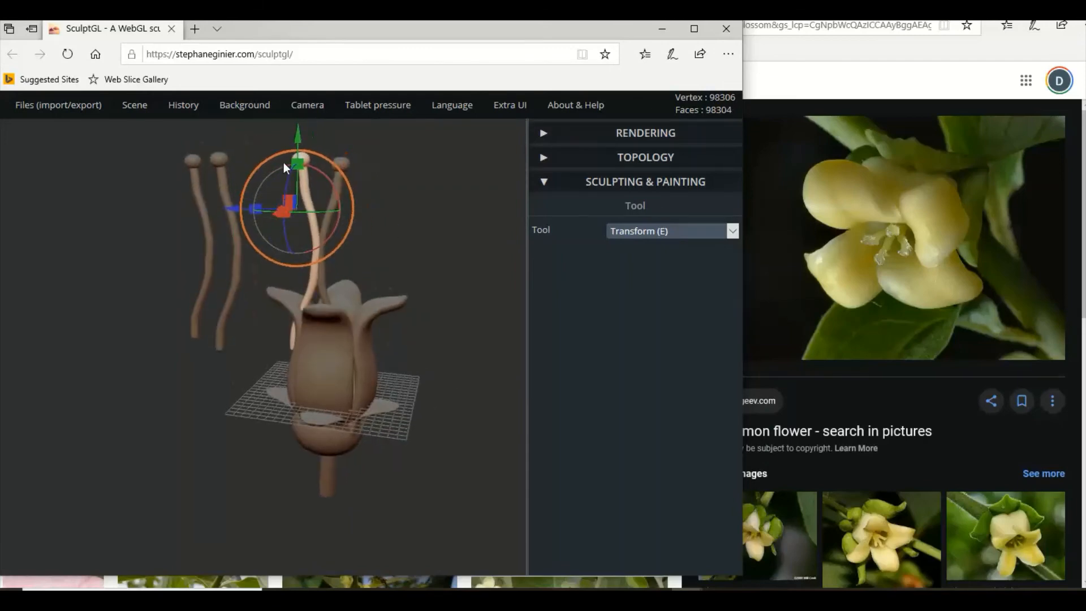
drag(299, 137, 303, 168)
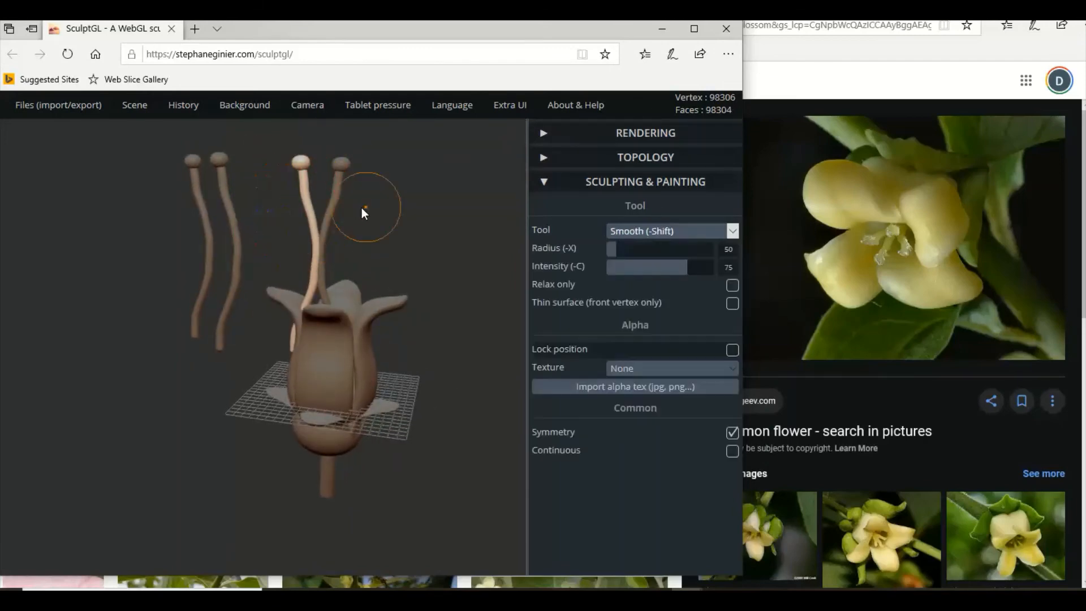
Select both stamens above the flower, lower them together into its centre and scale them shorter vertically.
shift+click(338, 190)
shift+click(339, 165)
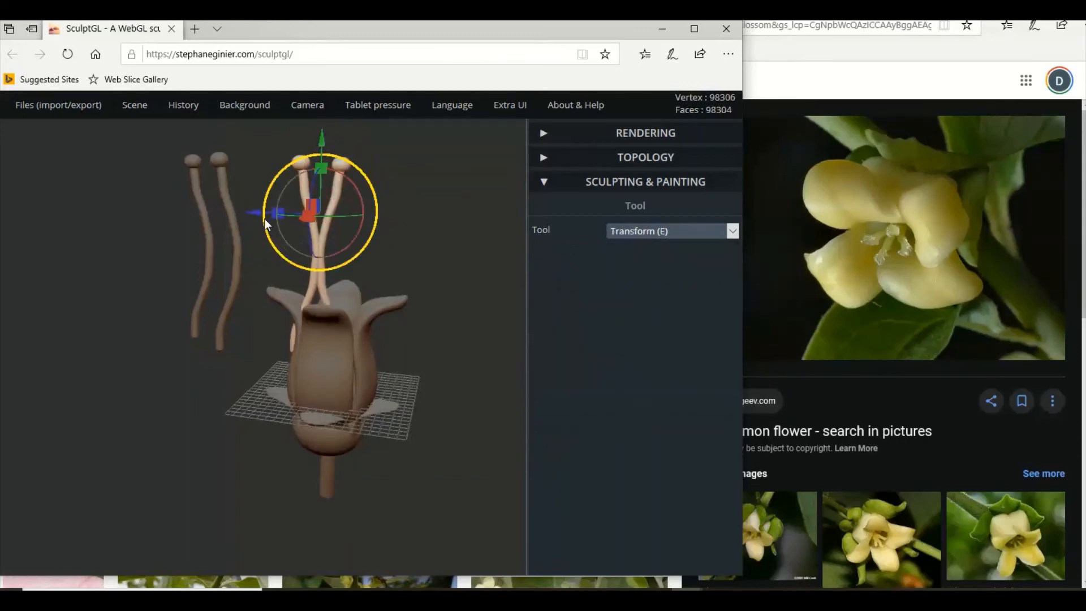
drag(250, 211, 267, 211)
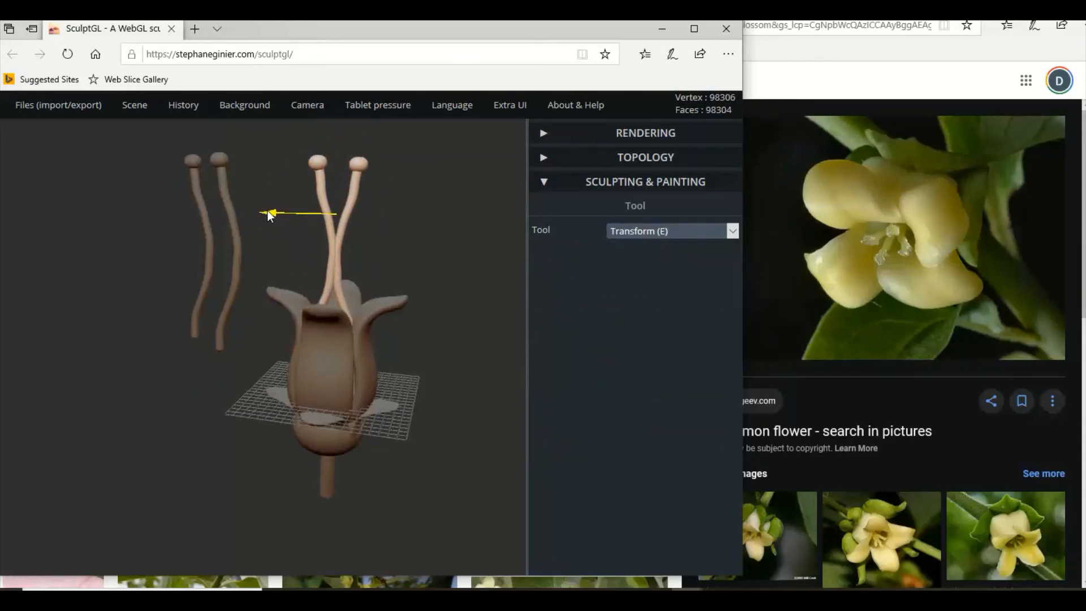
drag(341, 144, 426, 232)
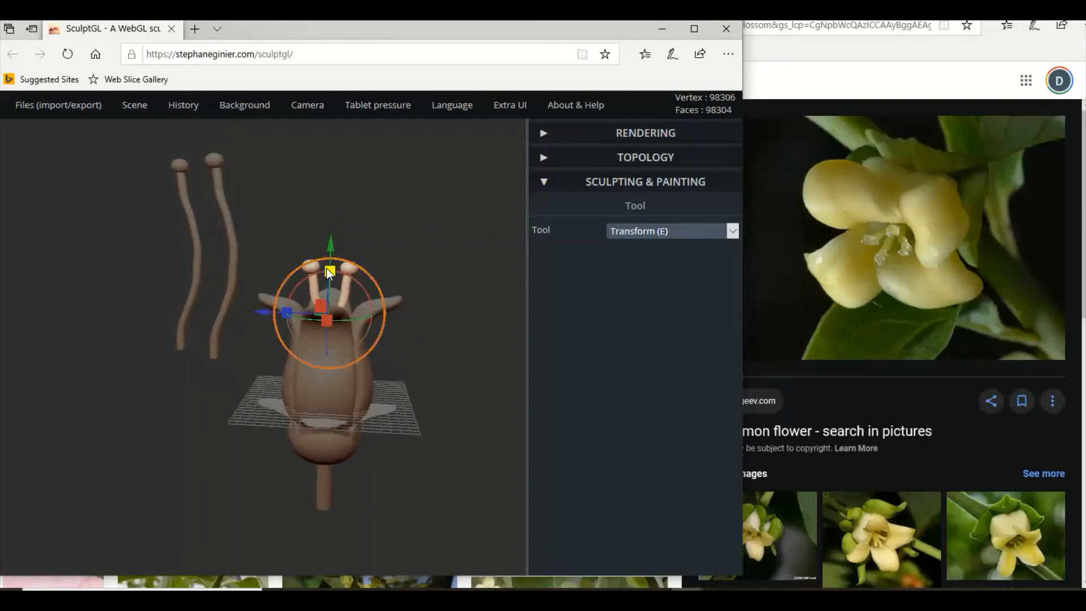
drag(330, 272, 328, 284)
Check the stamen pair's placement from above and copy both stamens inside the flower.
drag(427, 290, 279, 310)
drag(412, 320, 387, 253)
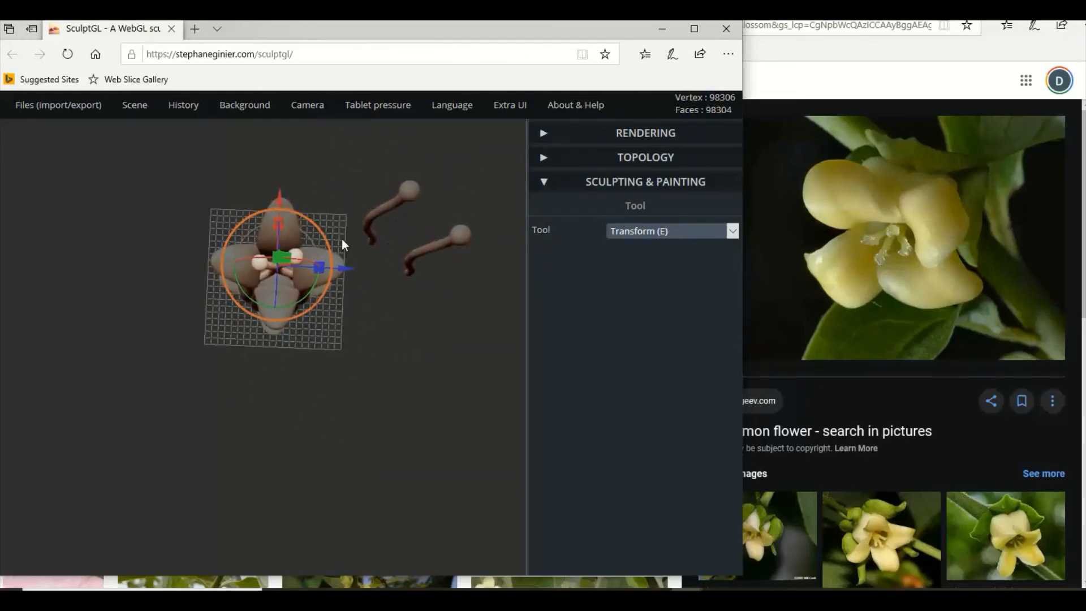
drag(293, 243, 472, 378)
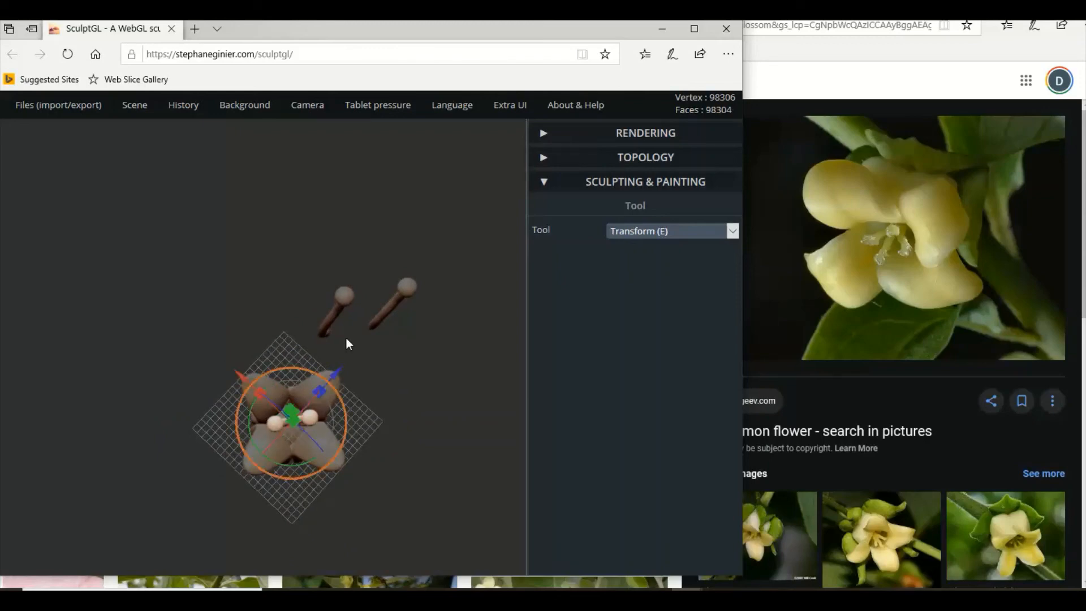
mouse_move(148, 114)
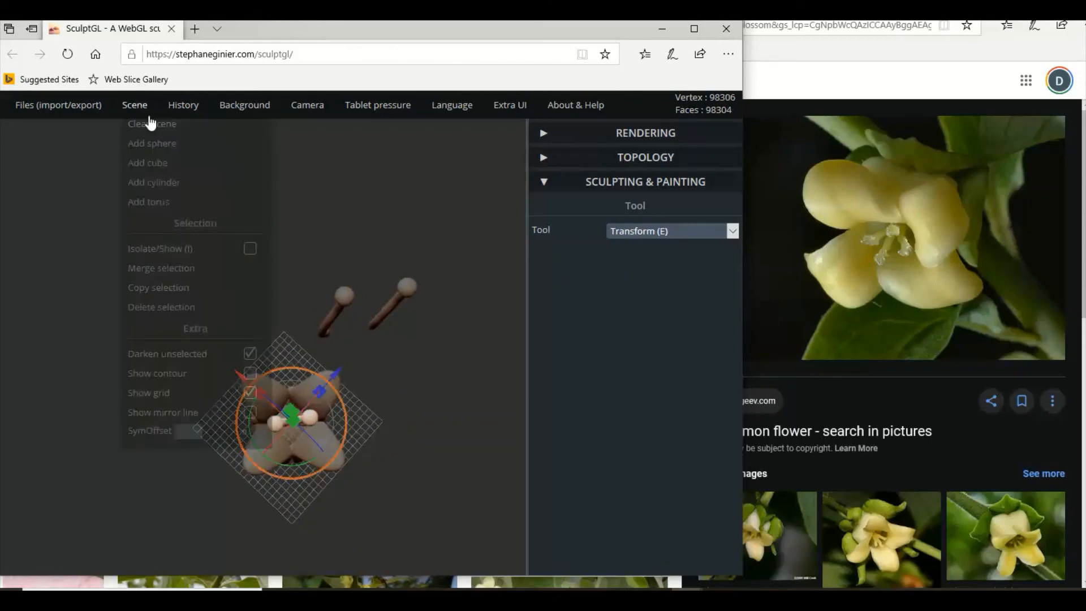
click(171, 295)
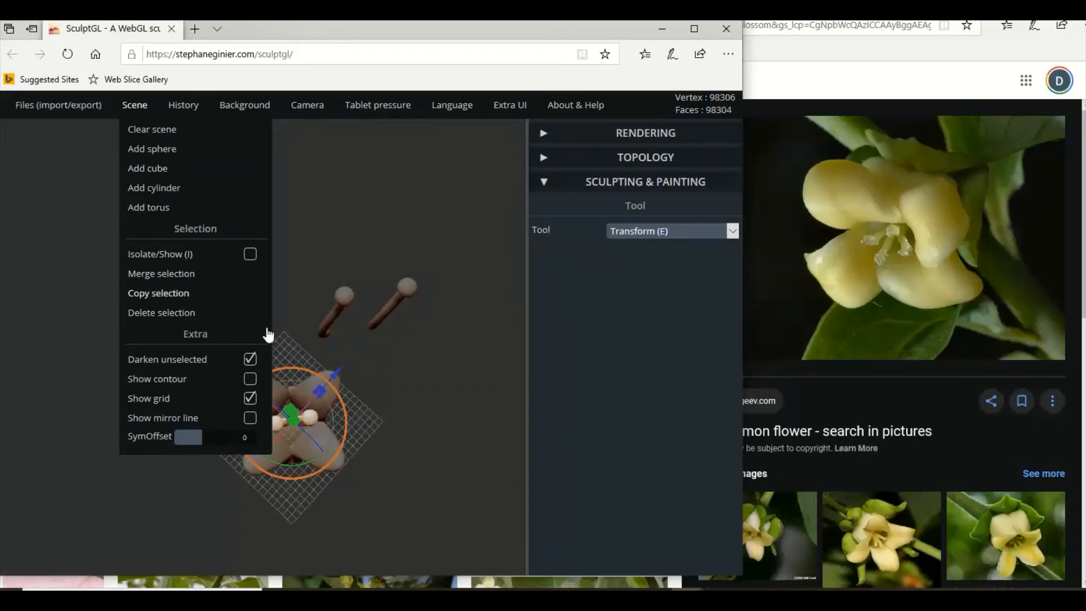
Select a stamen pair's shafts and tips inside the flower and rotate the pair about the vertical axis across the other pair.
drag(436, 411, 301, 333)
scroll(301, 332, up, 3)
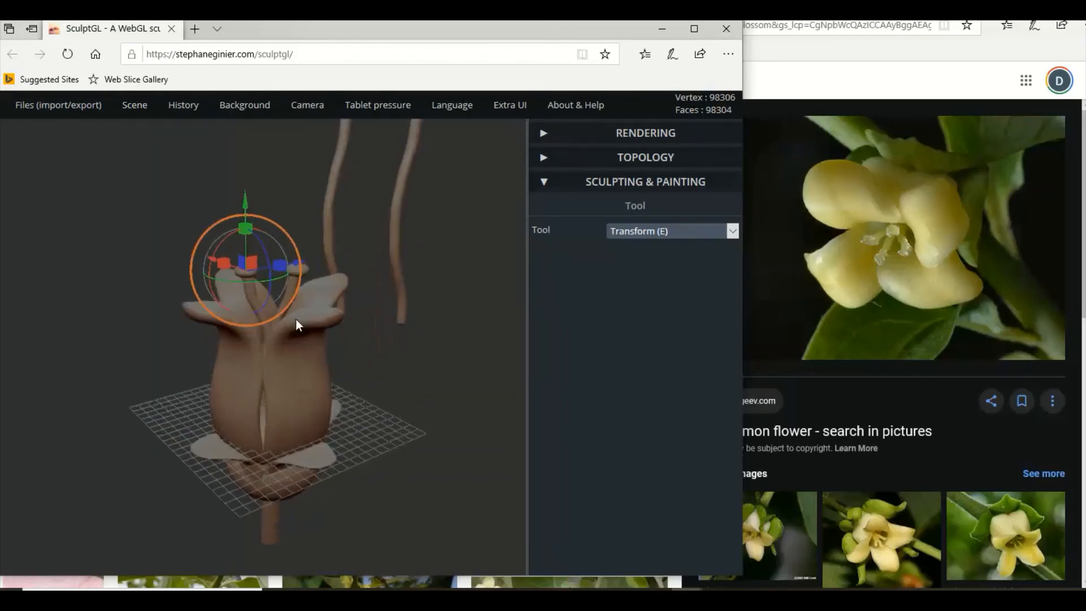
click(291, 287)
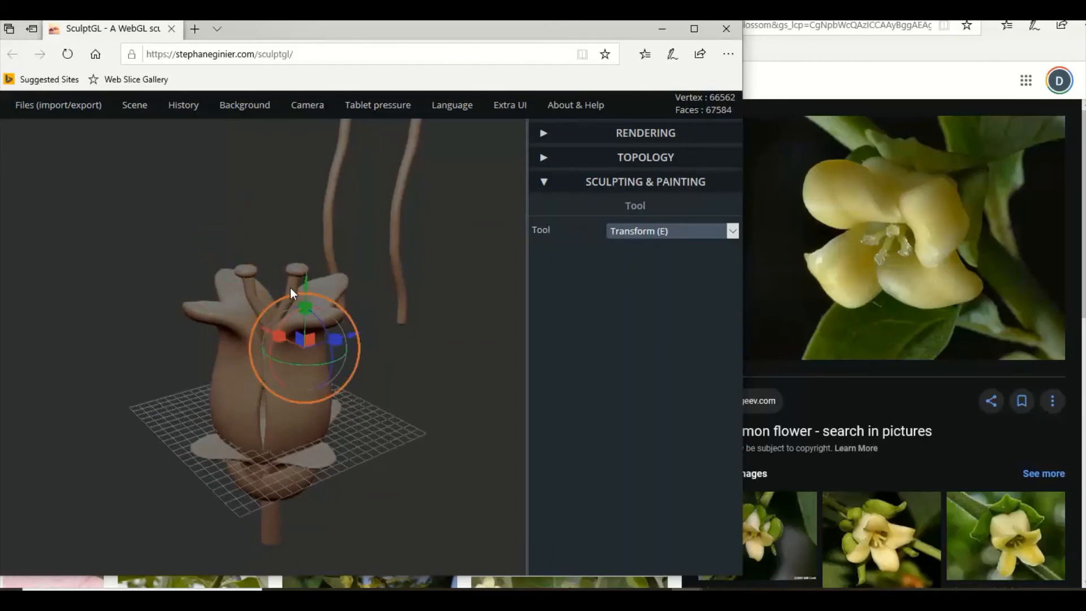
key(shift)
click(284, 271)
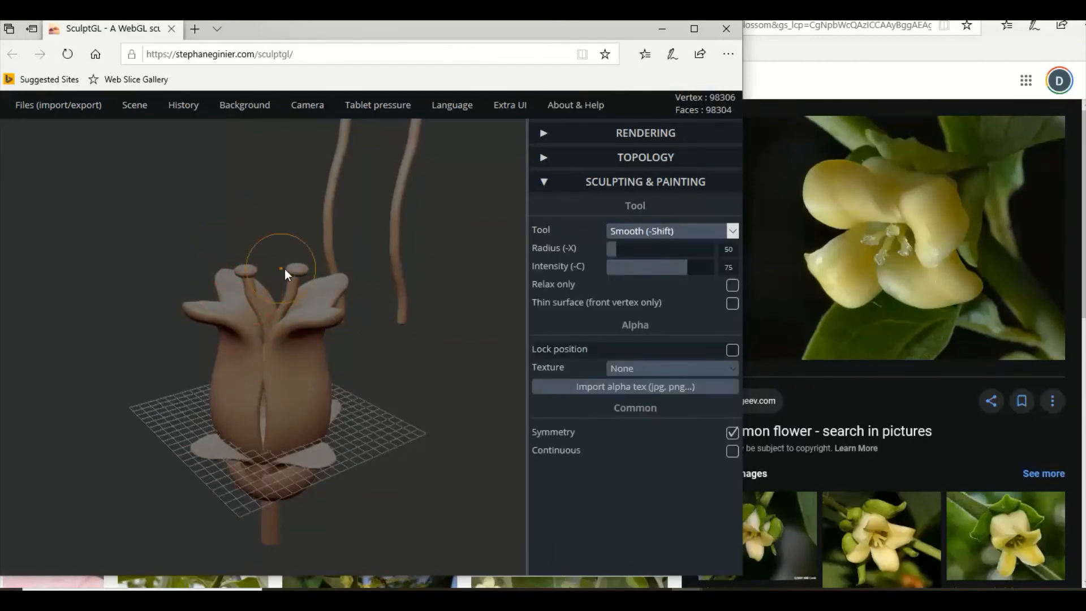
drag(287, 207, 286, 341)
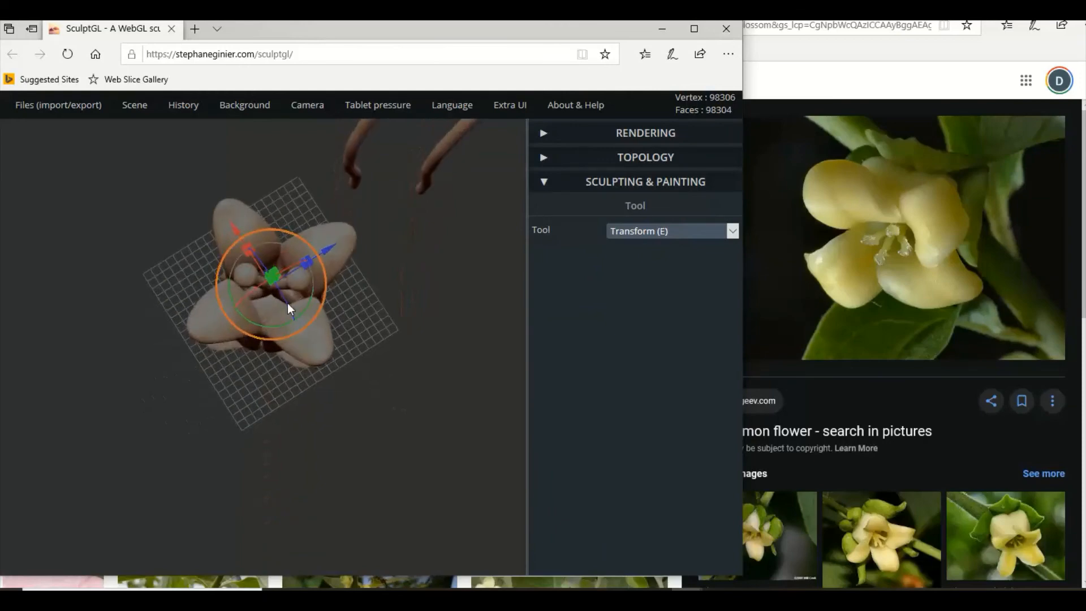
drag(310, 302, 277, 130)
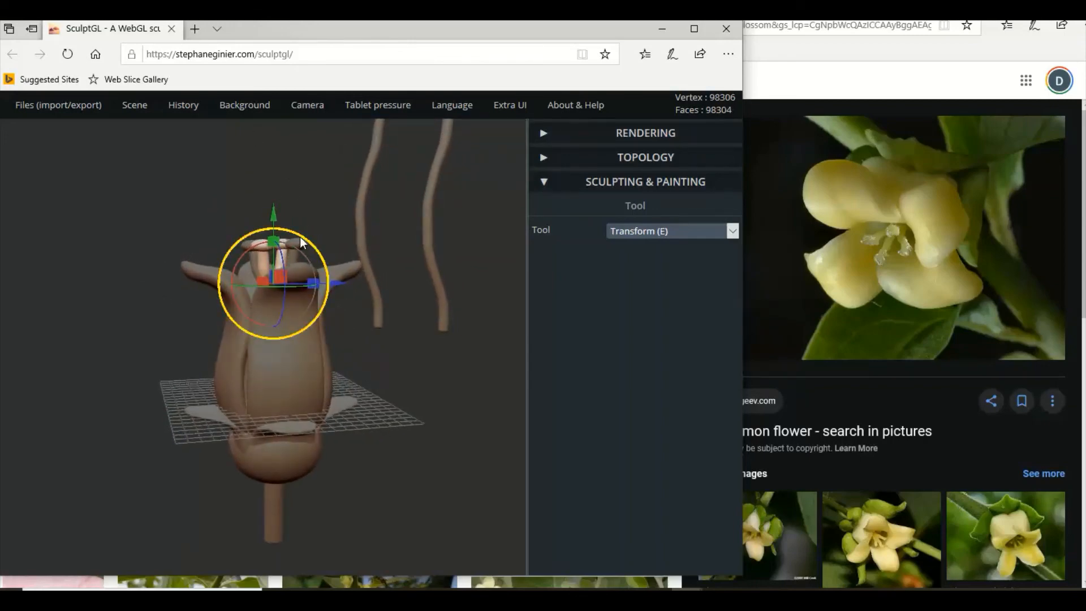
key(shift)
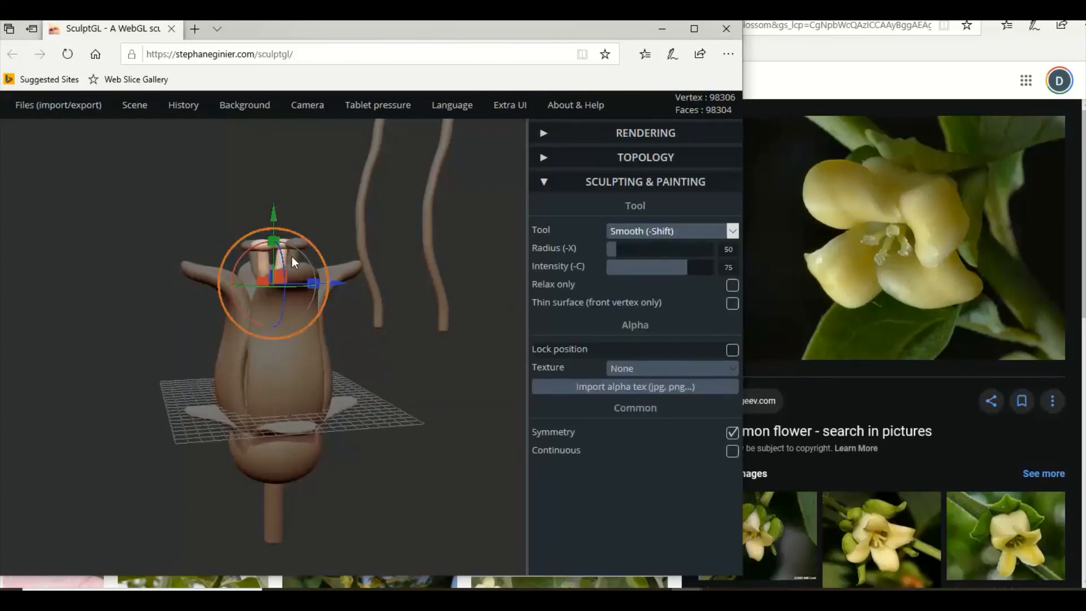
Select the shafts and tips of all four stamens inside the flower and scale them uniformly smaller.
shift+click(252, 262)
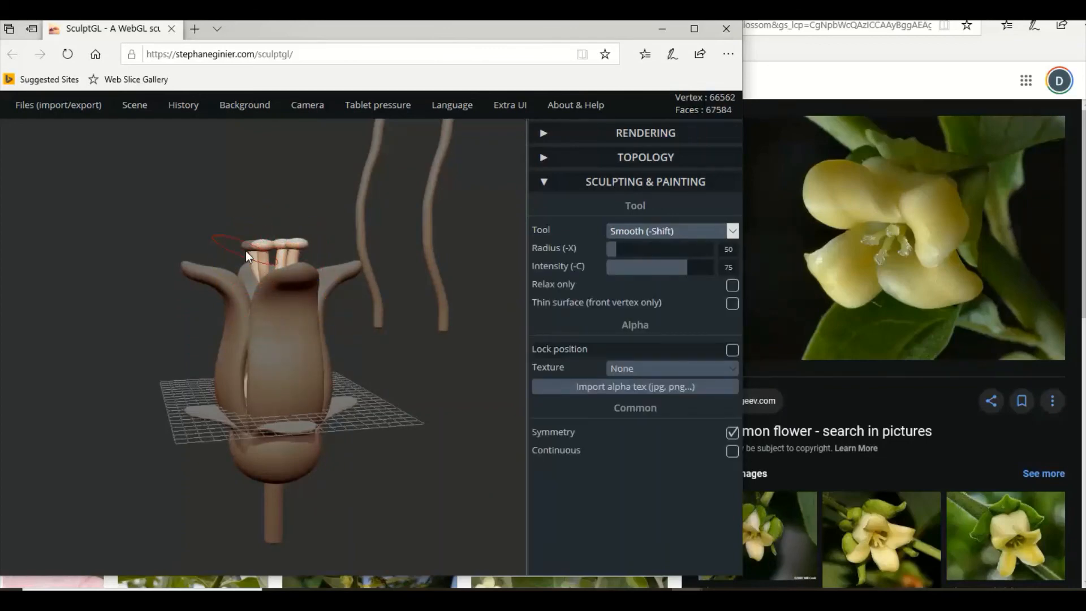
shift+click(247, 248)
drag(321, 256, 311, 270)
click(265, 253)
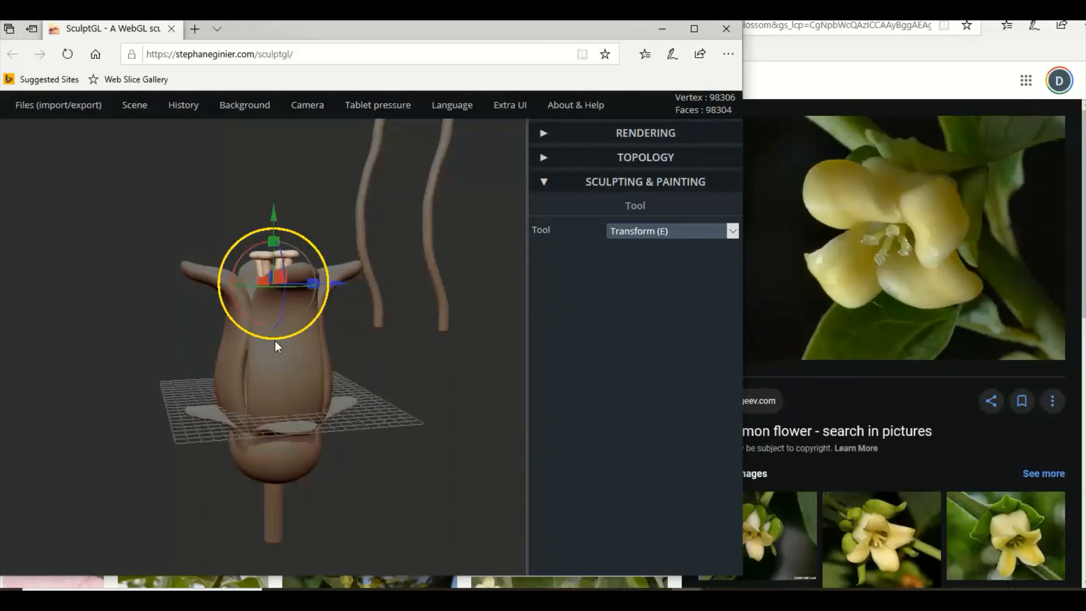
drag(274, 239, 274, 236)
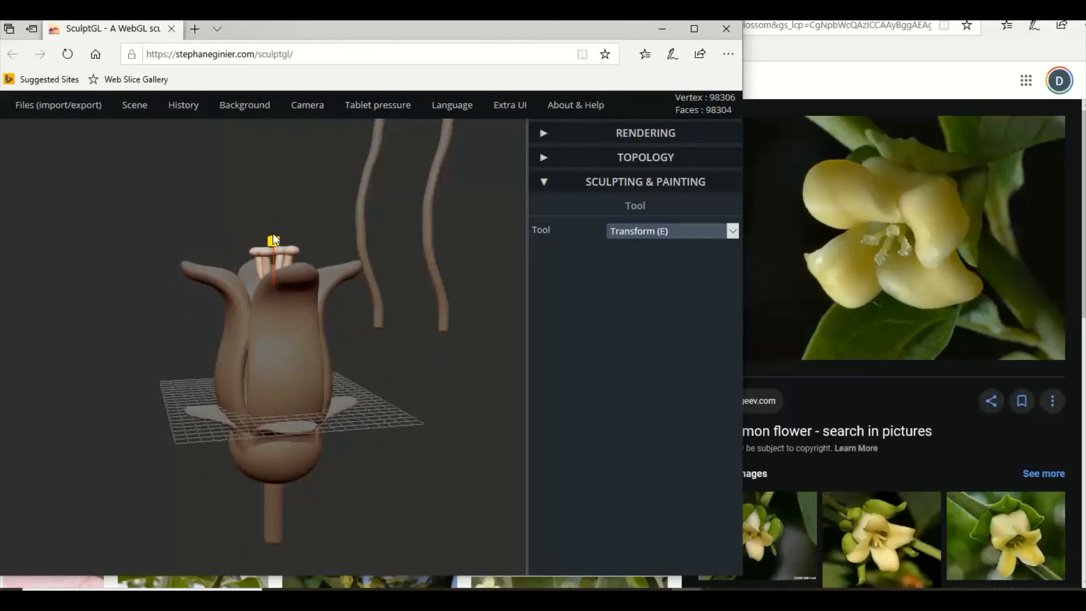
Stretch the four selected stamens vertically and lower them so their tips sit near the petal rims.
mouse_move(362, 305)
mouse_down()
mouse_move(381, 412)
mouse_move(399, 410)
mouse_move(426, 279)
mouse_move(442, 263)
mouse_move(370, 322)
mouse_up()
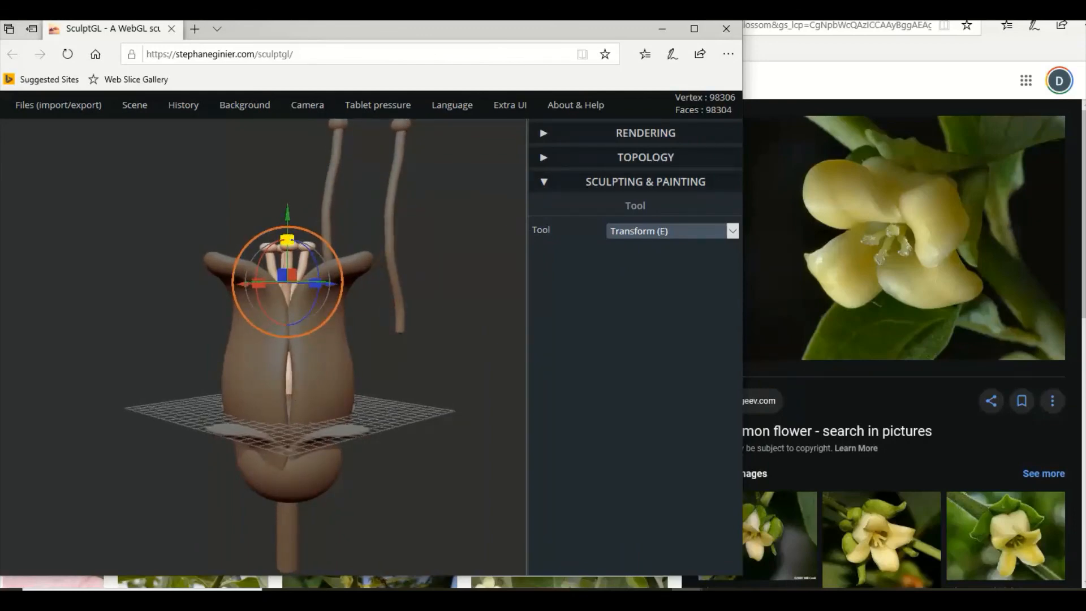
drag(288, 239, 287, 202)
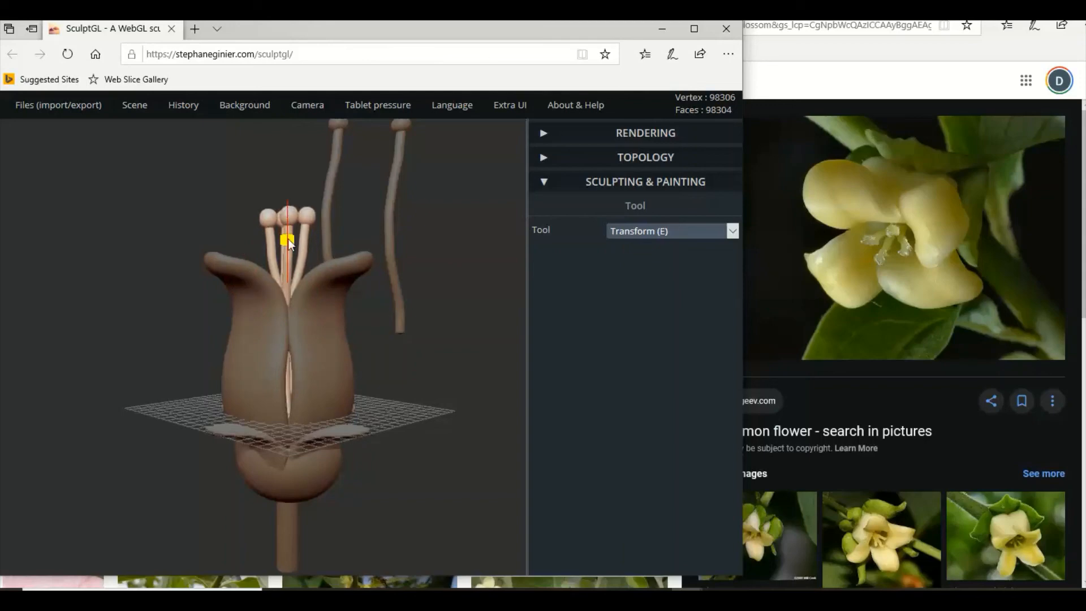
mouse_move(287, 239)
mouse_down()
mouse_move(287, 274)
mouse_move(293, 256)
mouse_up()
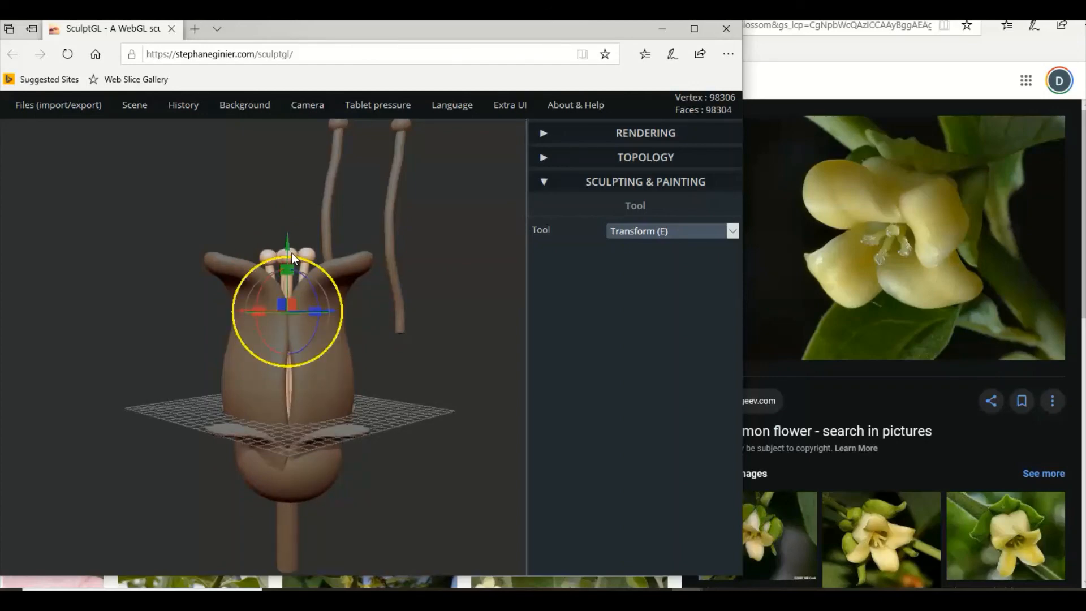
Select only the four sphere tips of the stamens inside the flower and flatten them vertically.
drag(453, 331, 437, 391)
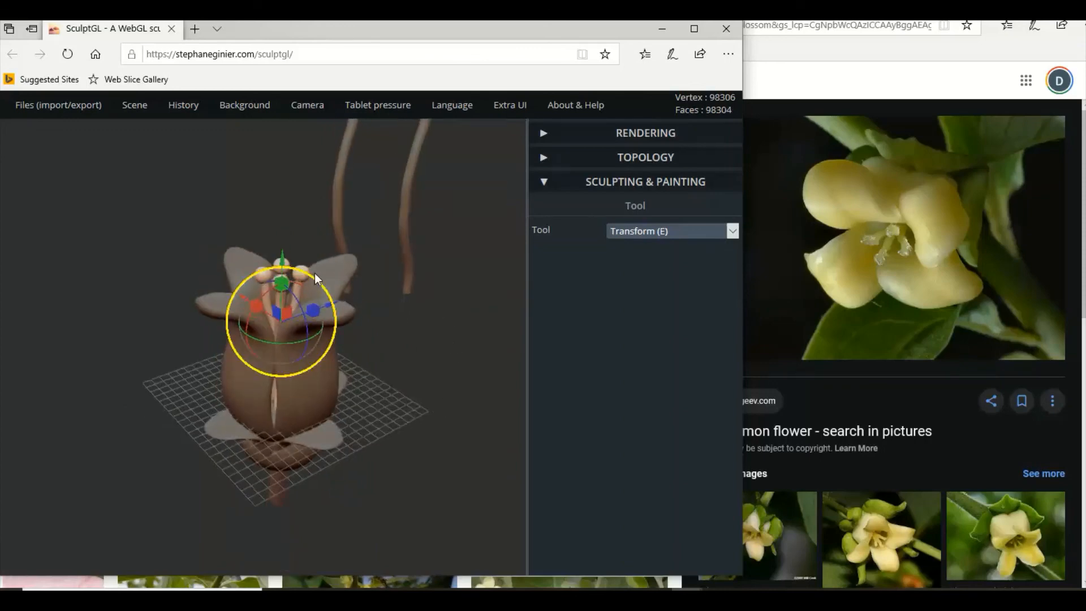
click(343, 320)
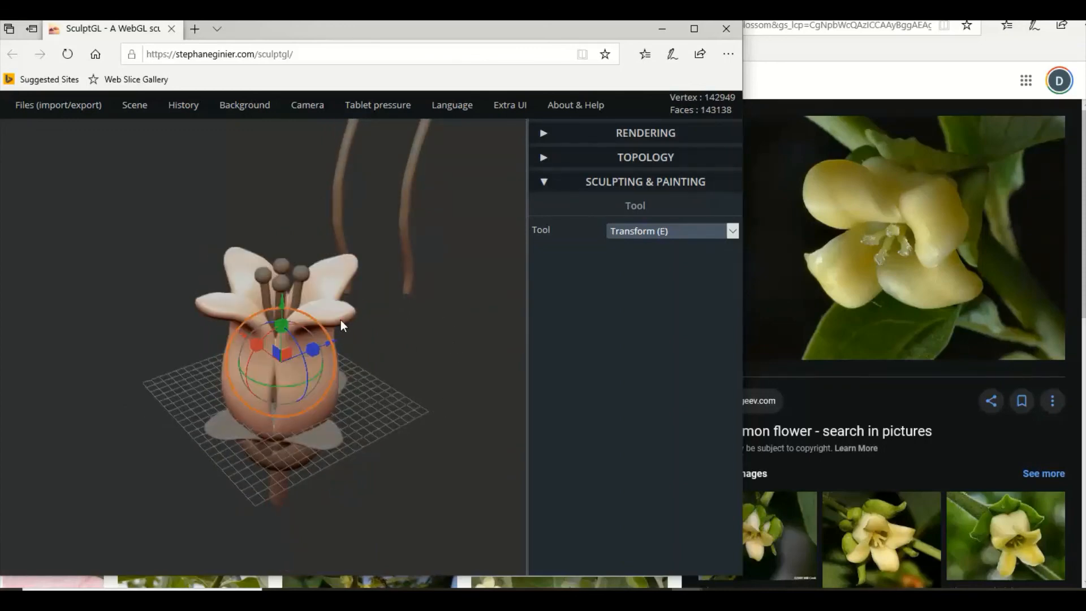
click(305, 283)
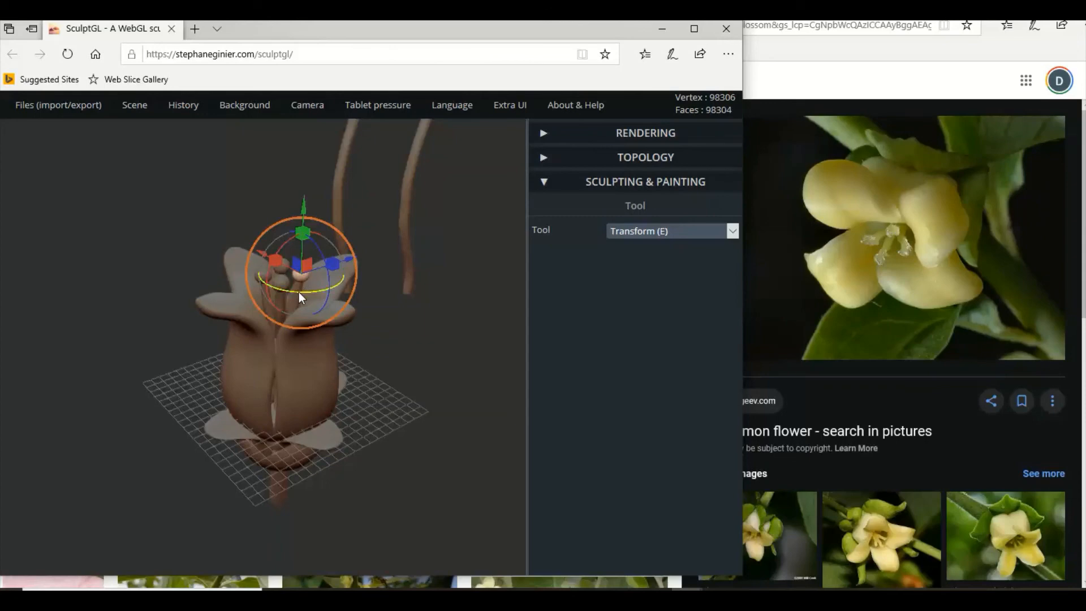
key(shift)
shift+click(266, 274)
shift+click(280, 266)
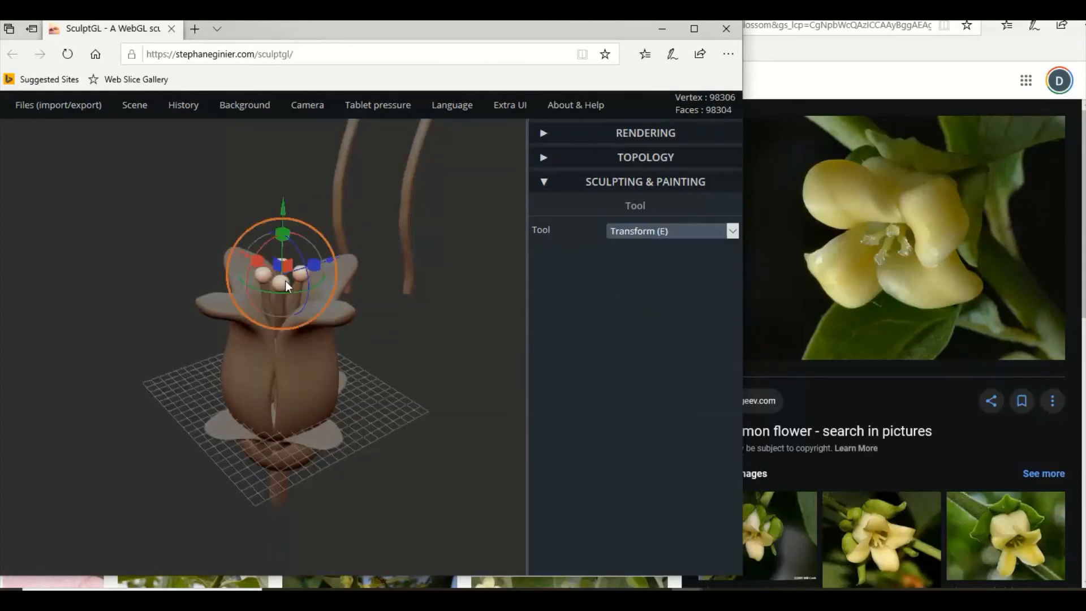
right_drag(285, 280, 317, 226)
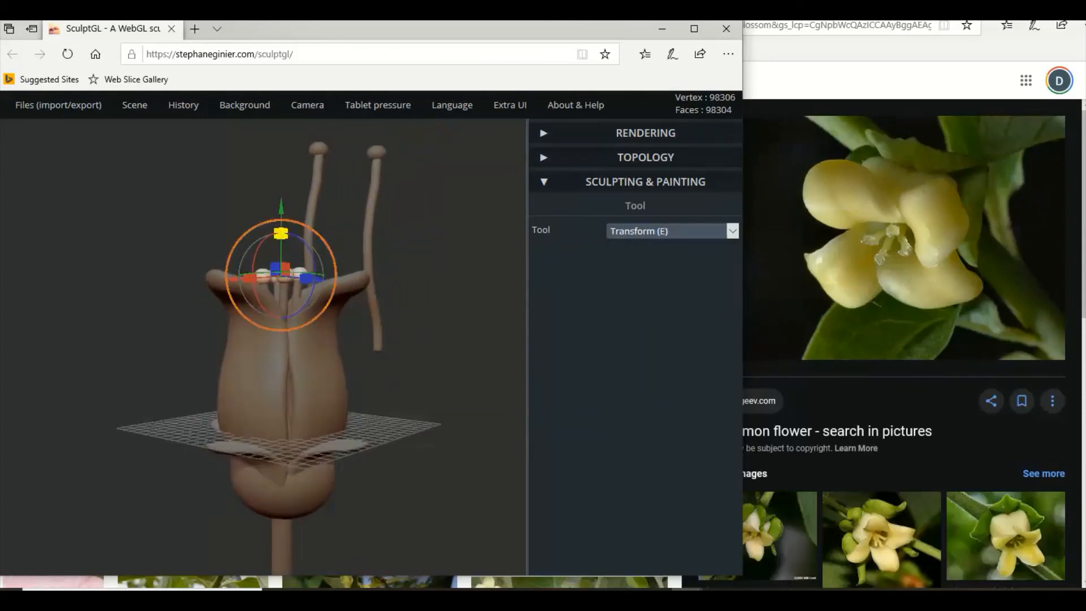
drag(280, 234, 282, 243)
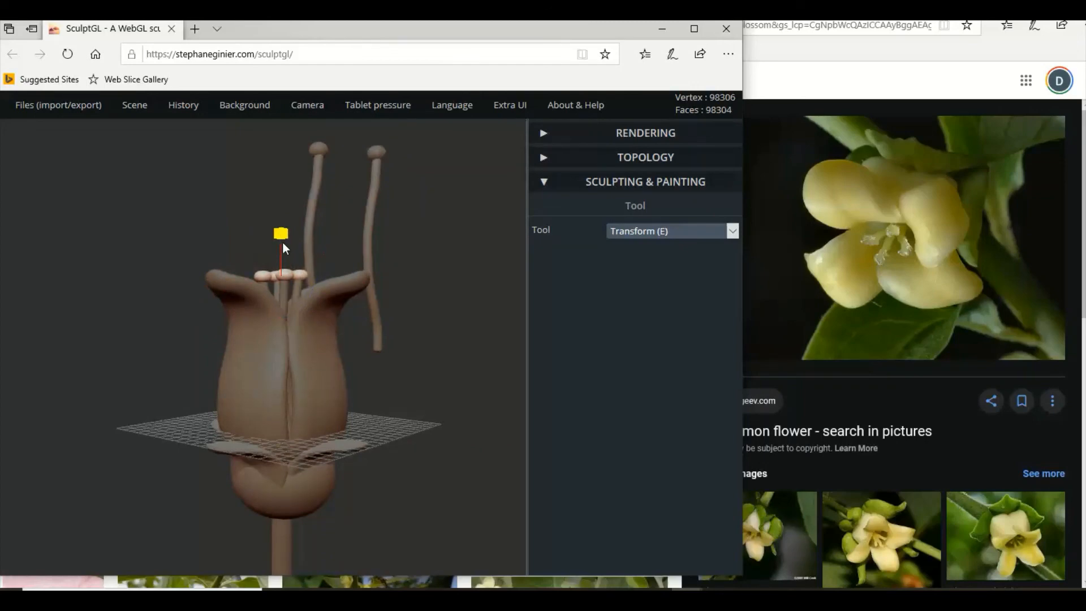
Select the two spare stamens outside the flower with their tips and delete them.
right_drag(388, 308, 390, 243)
click(390, 244)
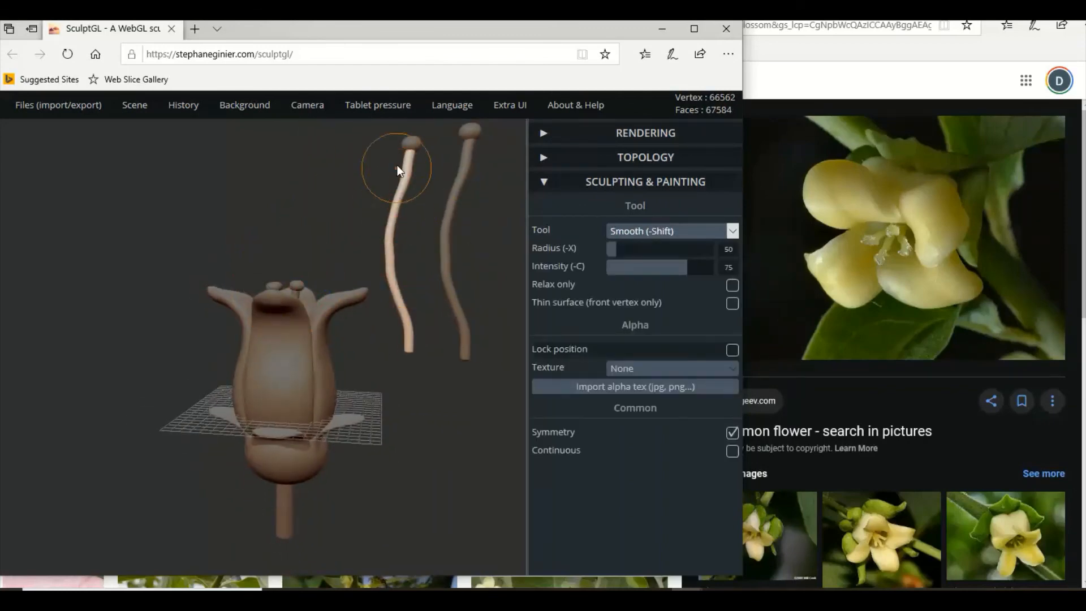
shift+click(410, 145)
shift+click(468, 164)
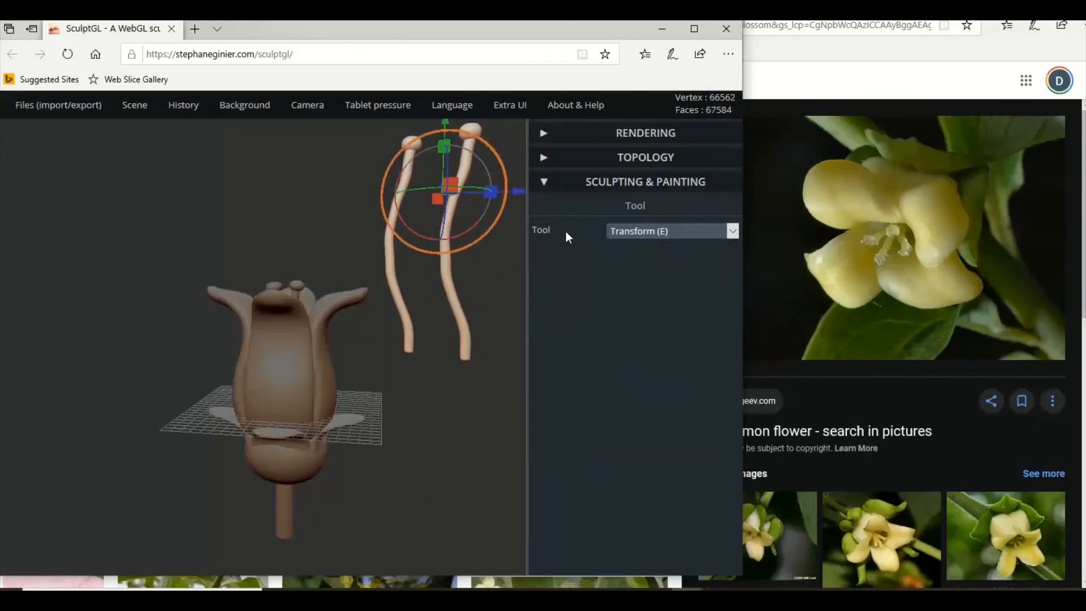
key(Delete)
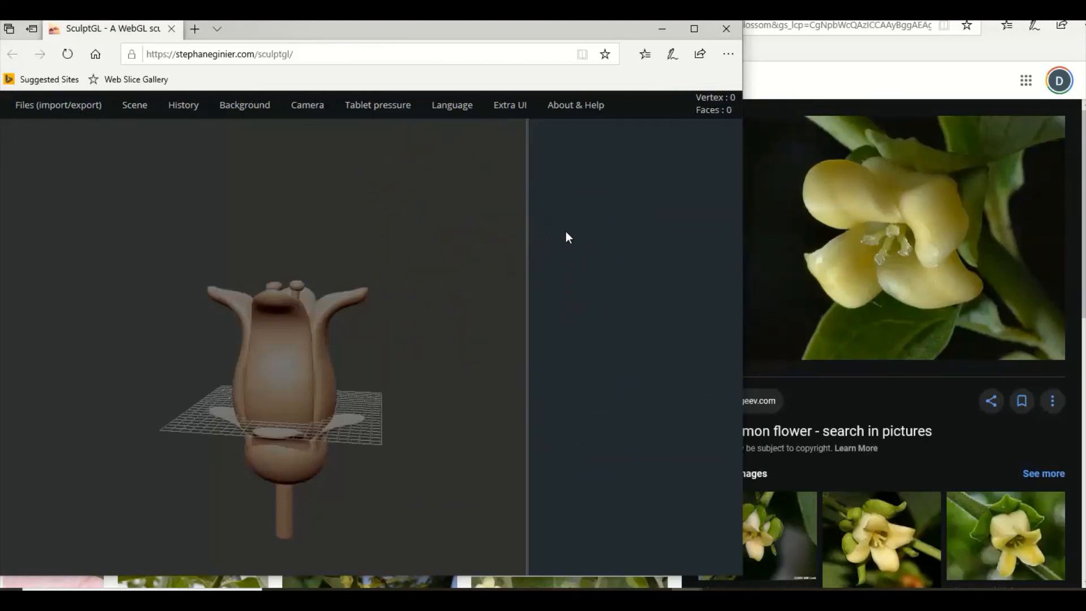
Select the petals, all stamen shafts and tips, sepals, base and stem, and voxel-remesh them into one quad mesh at resolution 201.
click(267, 365)
drag(435, 345, 392, 421)
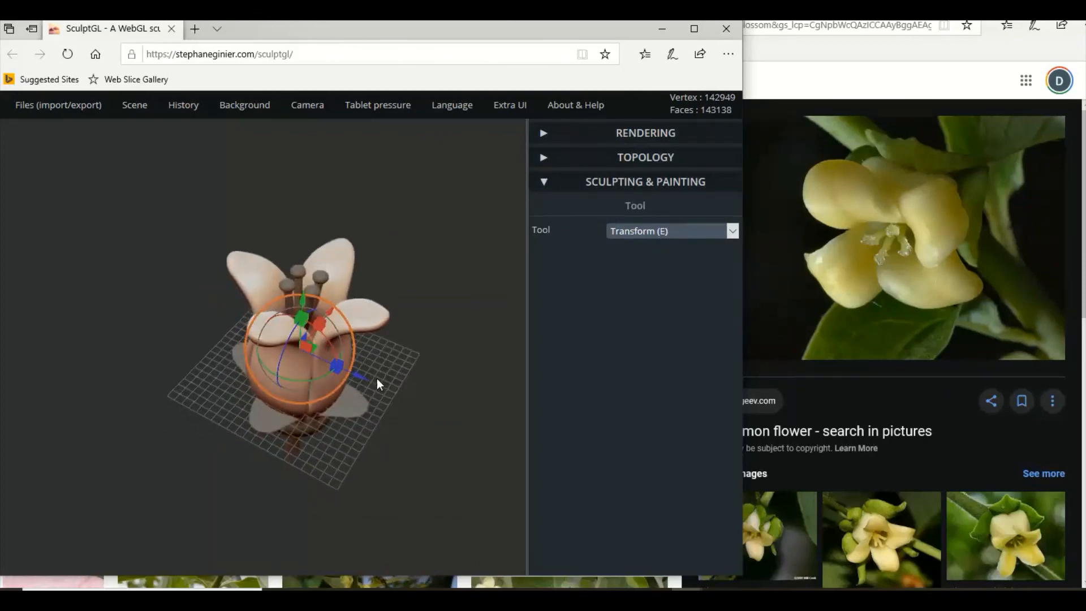
shift+click(309, 294)
shift+click(292, 286)
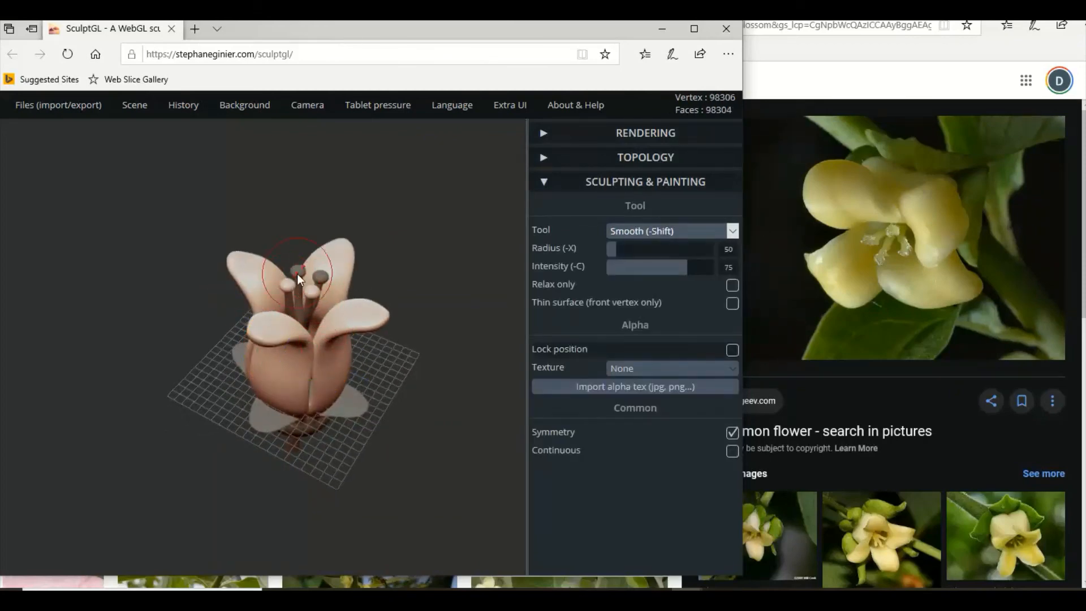
shift+click(310, 305)
drag(395, 332, 288, 266)
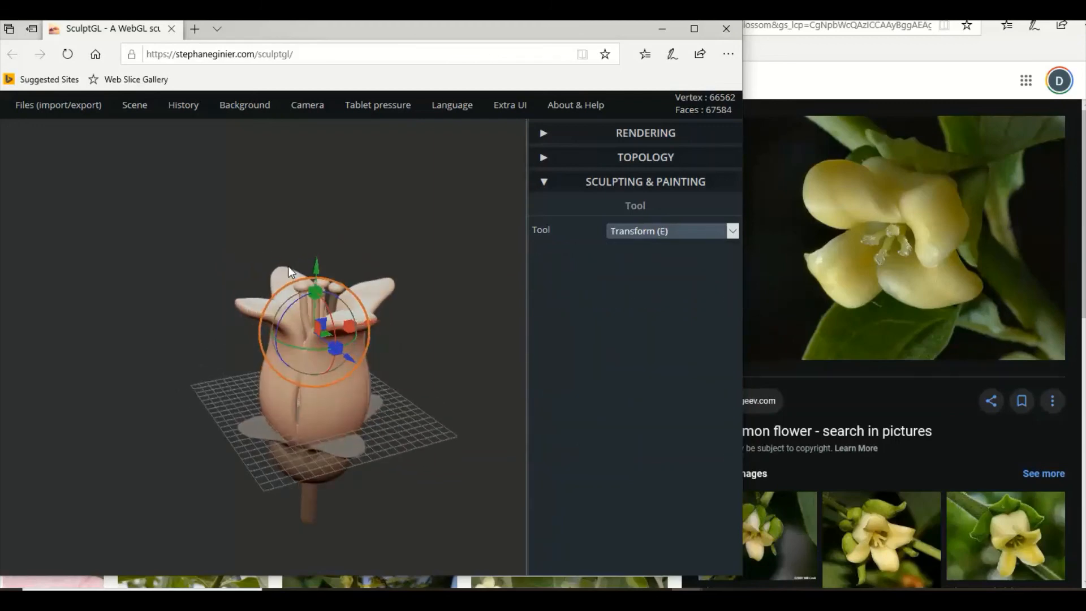
shift+click(333, 300)
shift+click(348, 446)
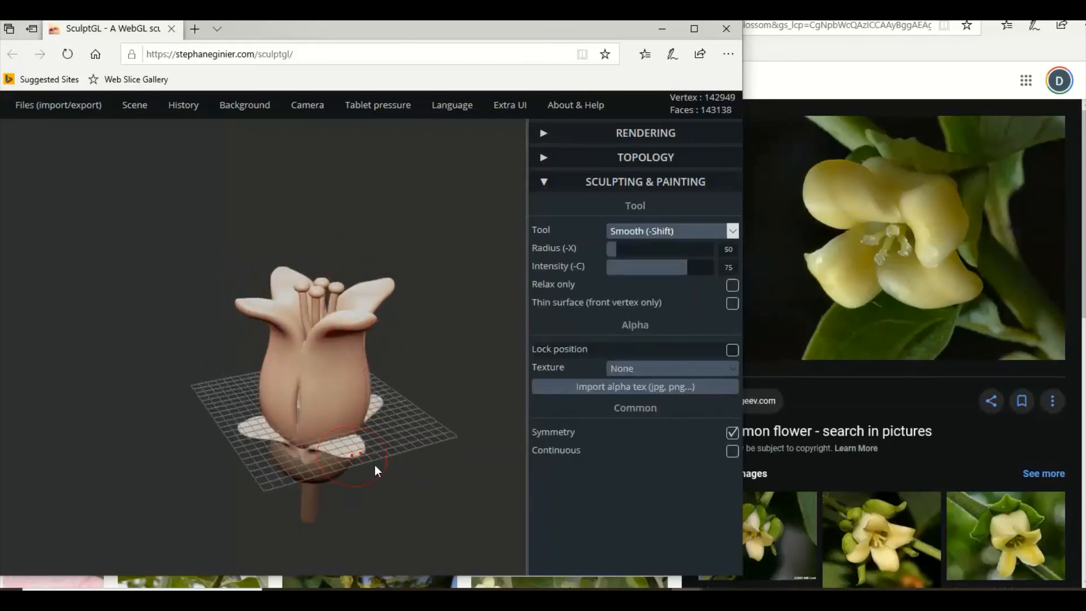
drag(374, 464, 509, 356)
shift+click(340, 466)
key(e)
click(636, 161)
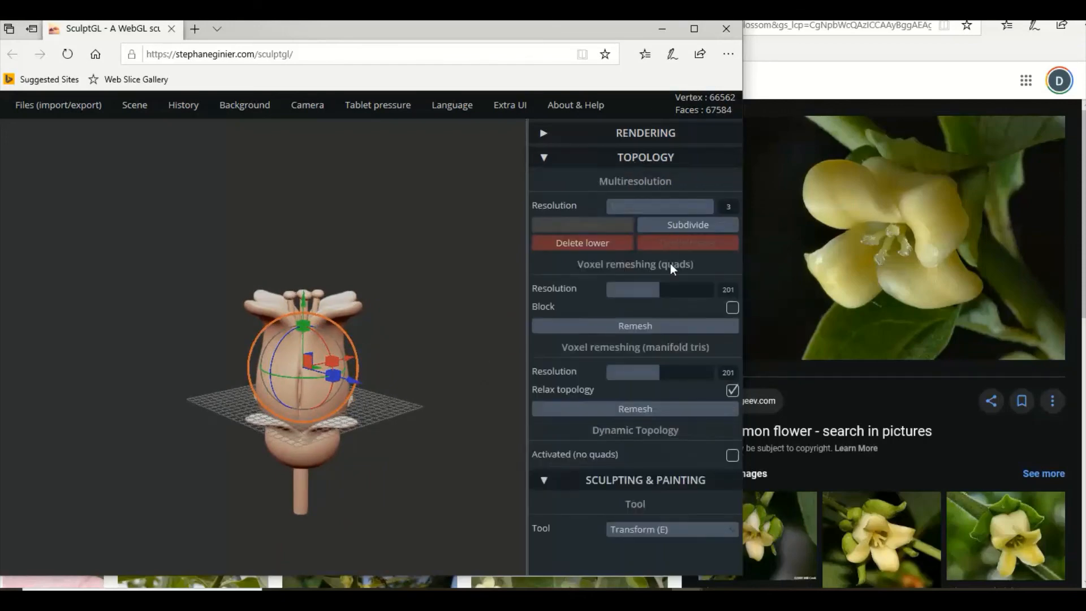
click(658, 329)
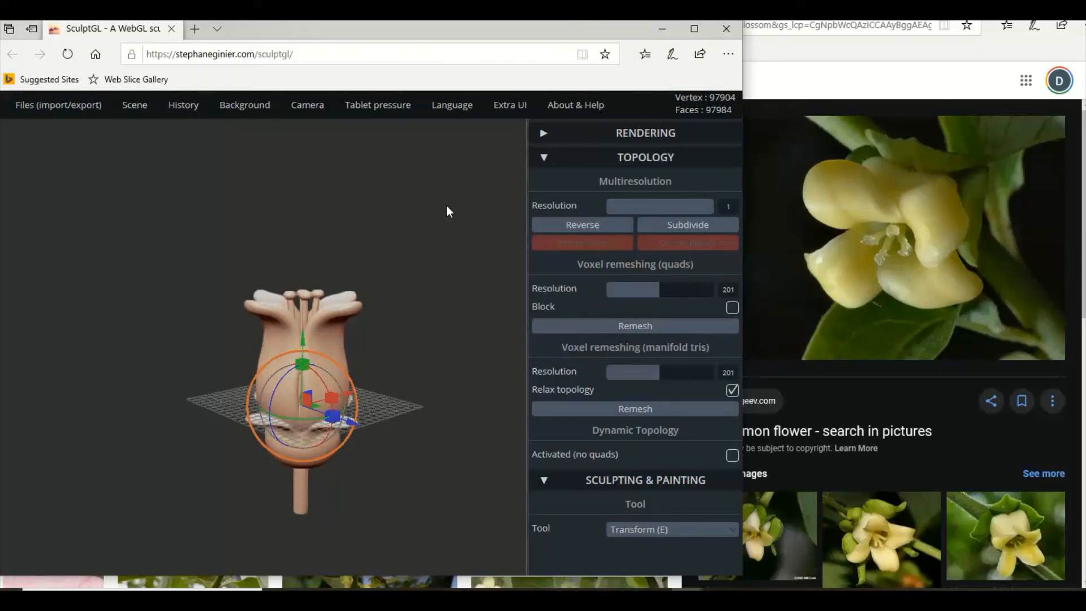
mouse_move(447, 206)
mouse_down()
mouse_move(407, 250)
mouse_move(405, 228)
mouse_up()
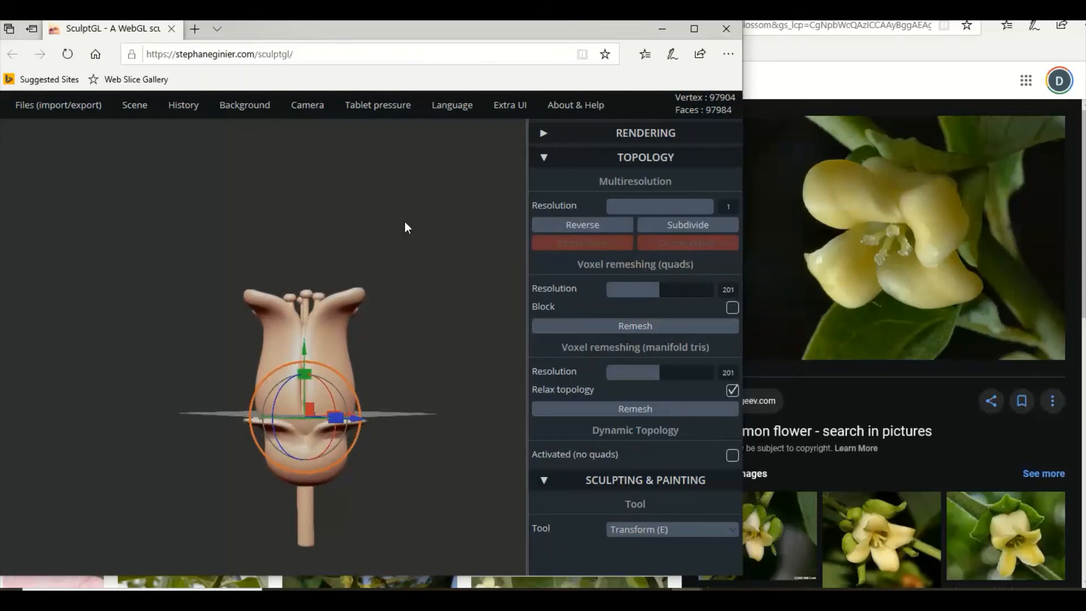
Browse the persimmon blossom image results and open the photo comparing male and female flower cross-sections.
click(849, 298)
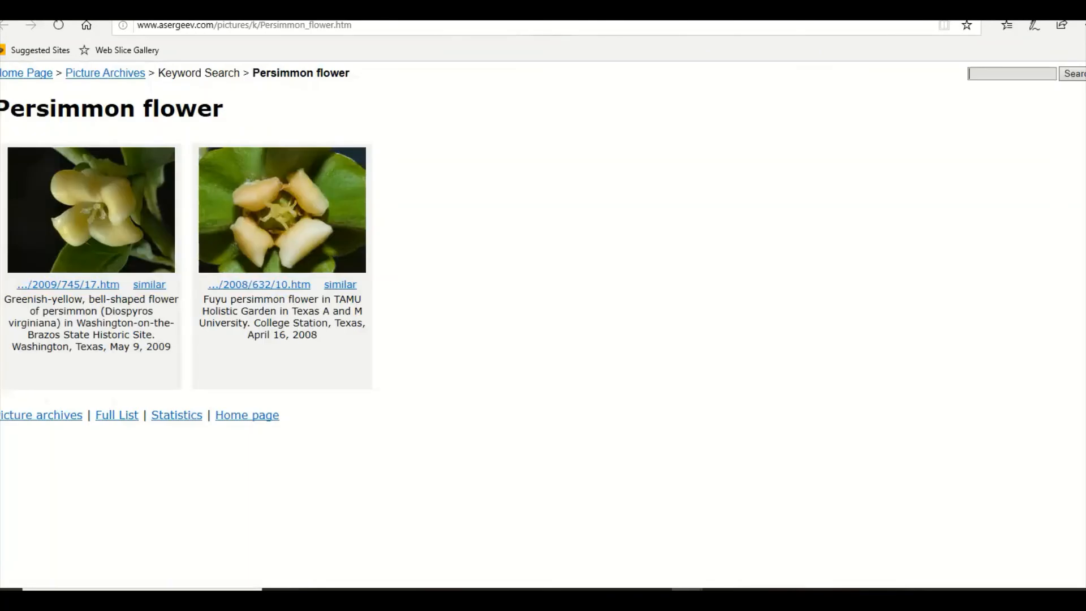
click(321, 9)
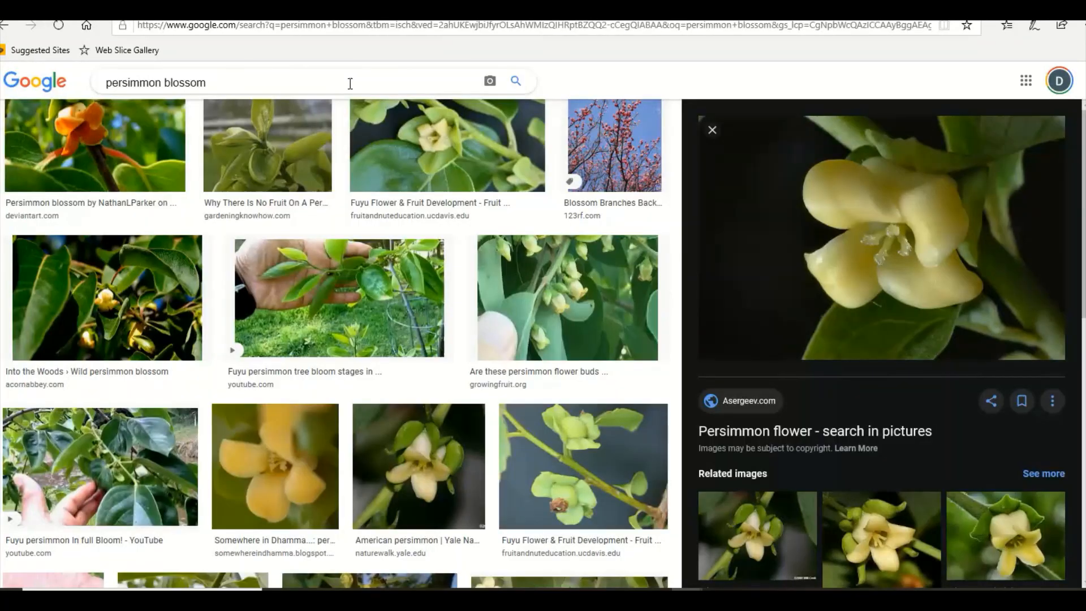
scroll(829, 366, down, 8)
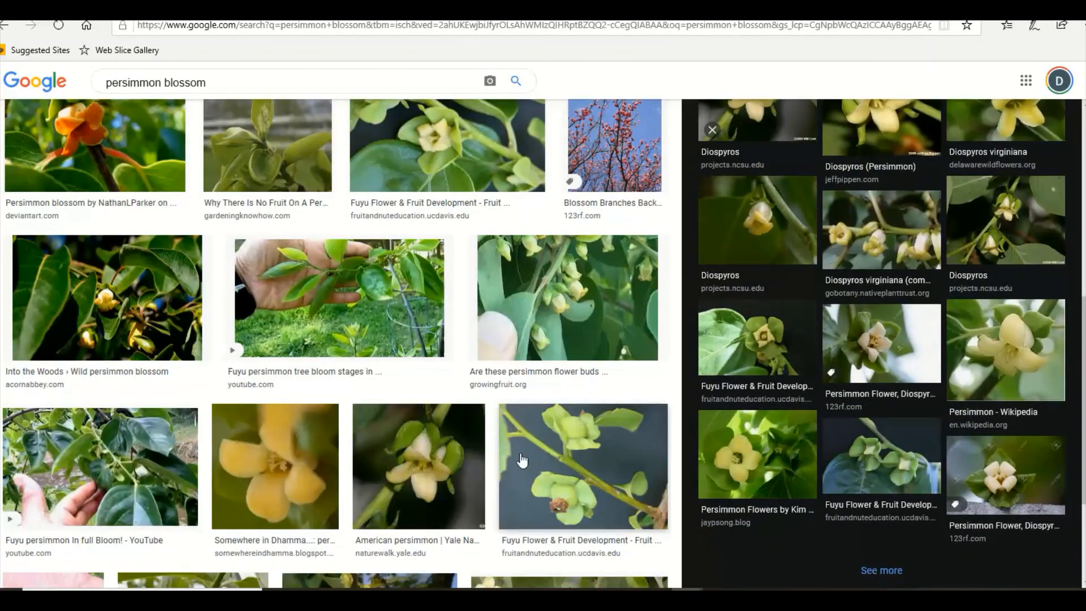
scroll(512, 456, down, 4)
scroll(501, 450, down, 3)
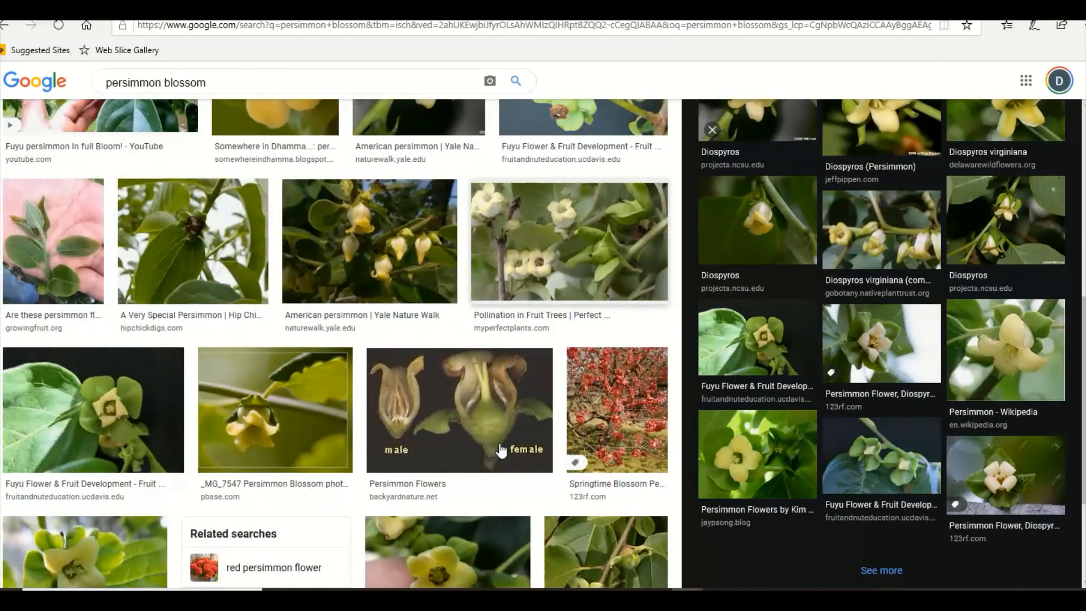
click(403, 399)
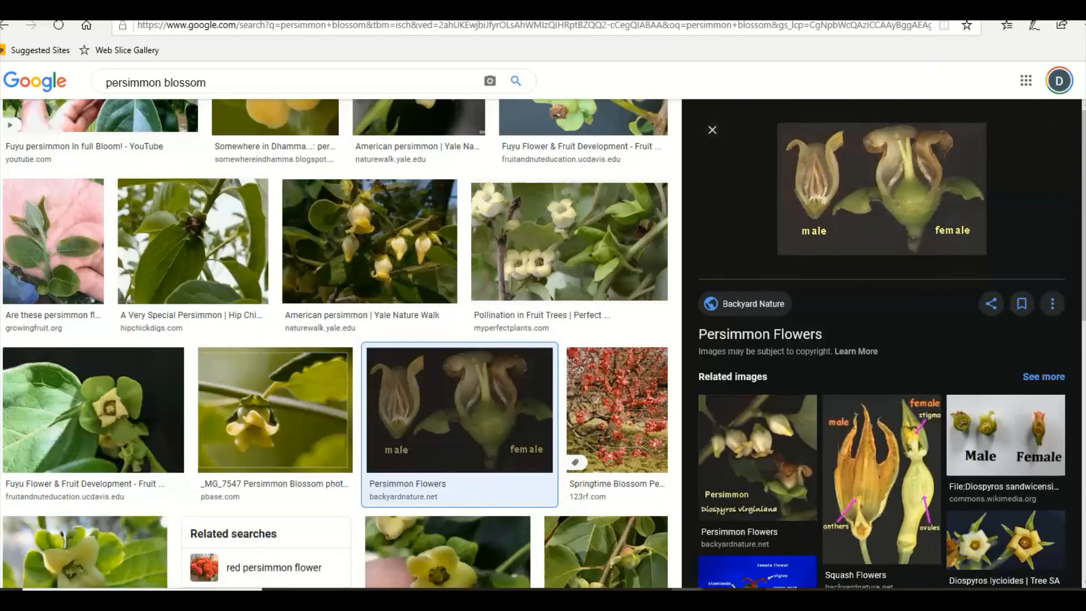
Switch back to SculptGL and scale the merged blossom shorter vertically.
click(464, 598)
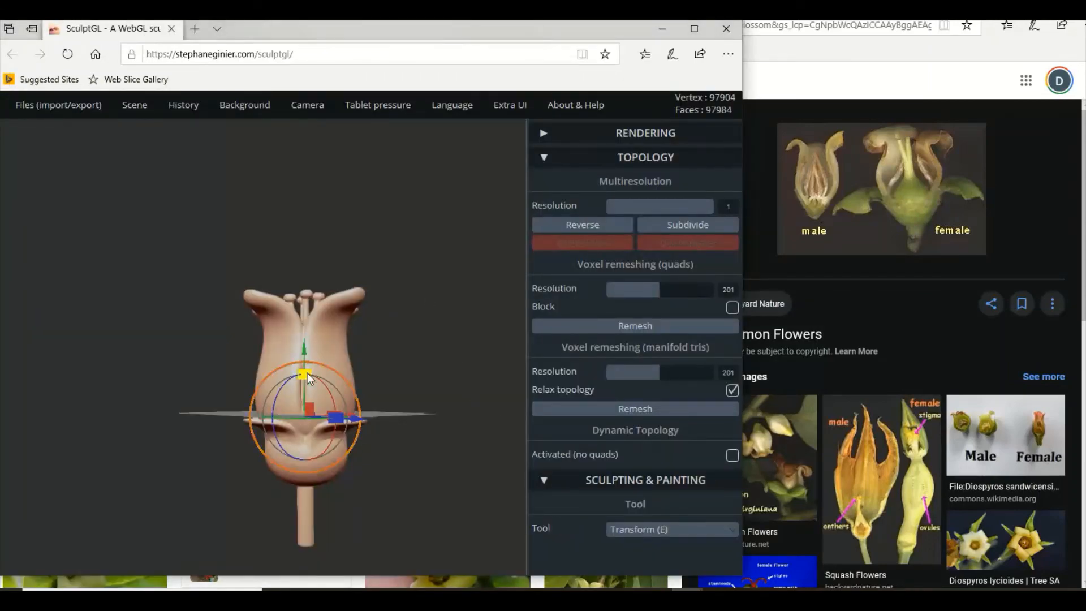
drag(307, 372, 305, 382)
mouse_move(417, 352)
mouse_down()
mouse_move(357, 405)
mouse_move(259, 403)
mouse_move(235, 361)
mouse_move(427, 351)
mouse_move(428, 264)
mouse_move(349, 371)
mouse_move(436, 368)
mouse_move(374, 349)
mouse_move(409, 341)
mouse_up()
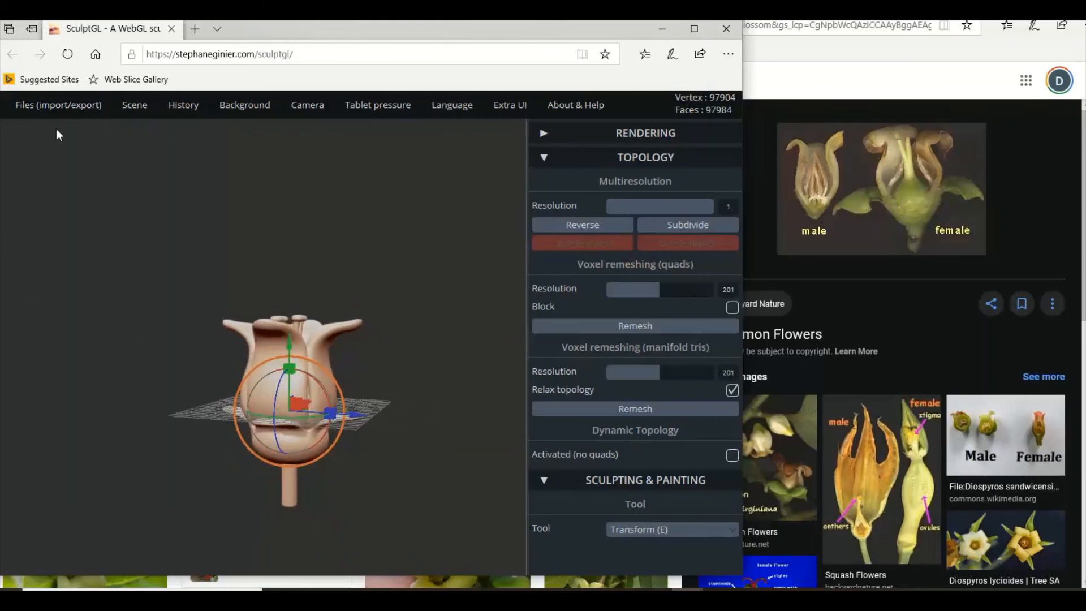
Export the blossom as an OBJ file named yourMesh-persimmon-blossom in the demos folder.
mouse_move(51, 107)
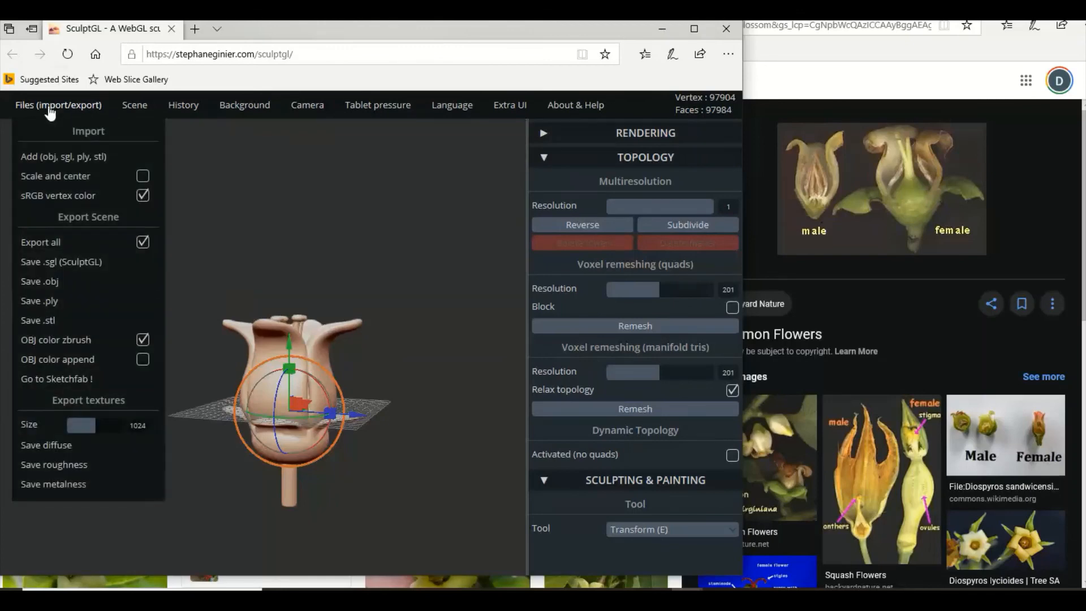
click(41, 281)
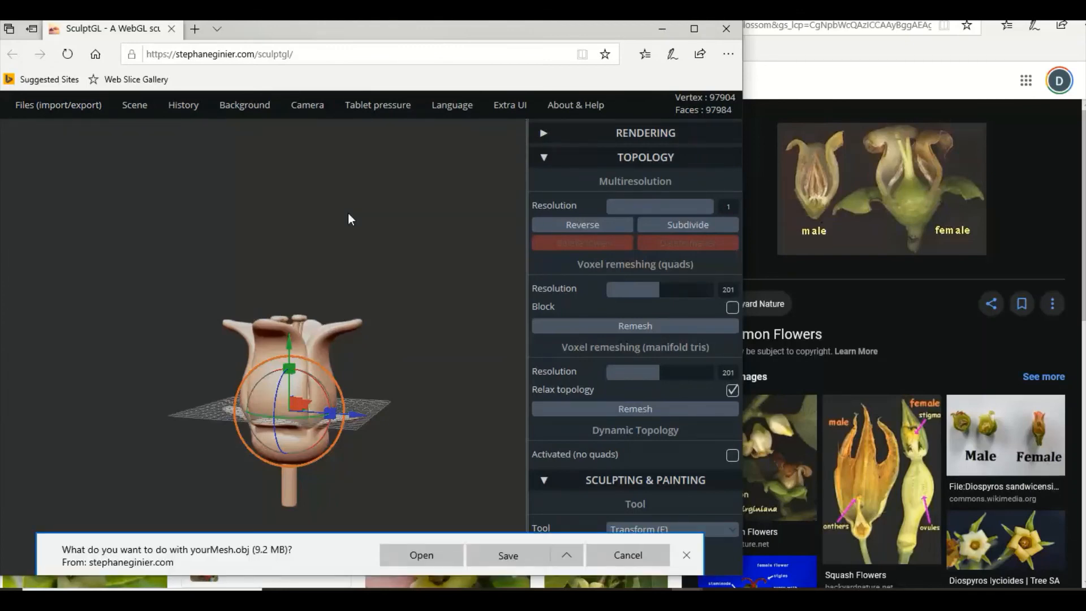
click(565, 556)
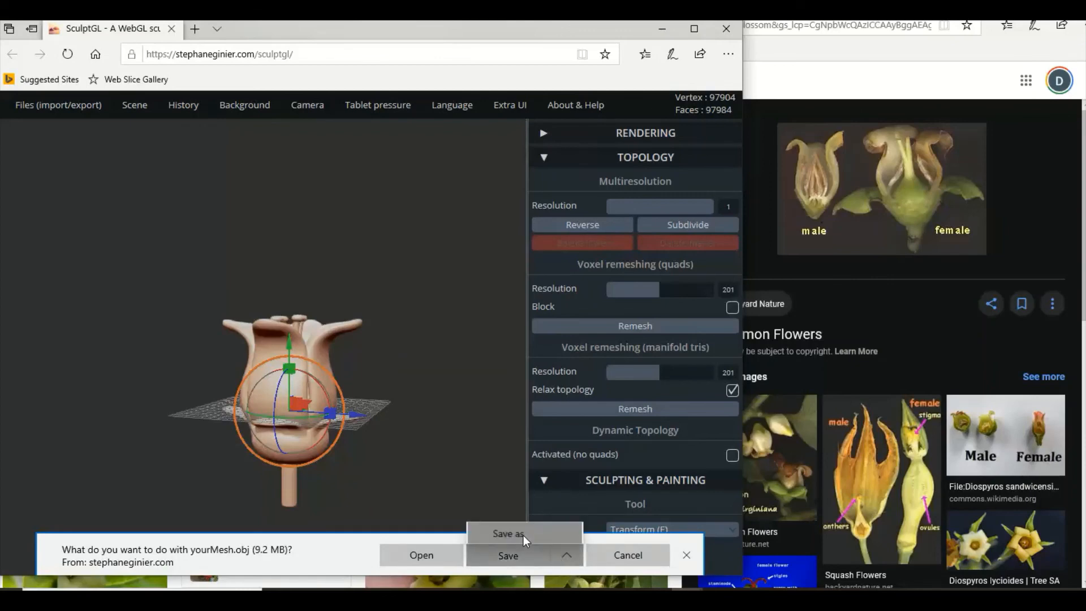
click(524, 535)
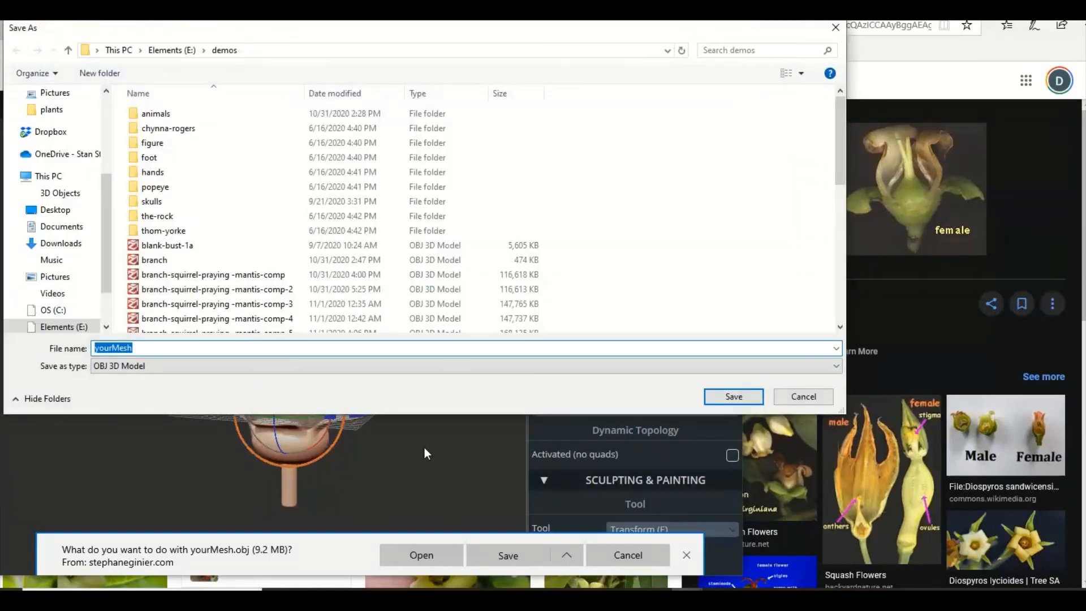
click(155, 348)
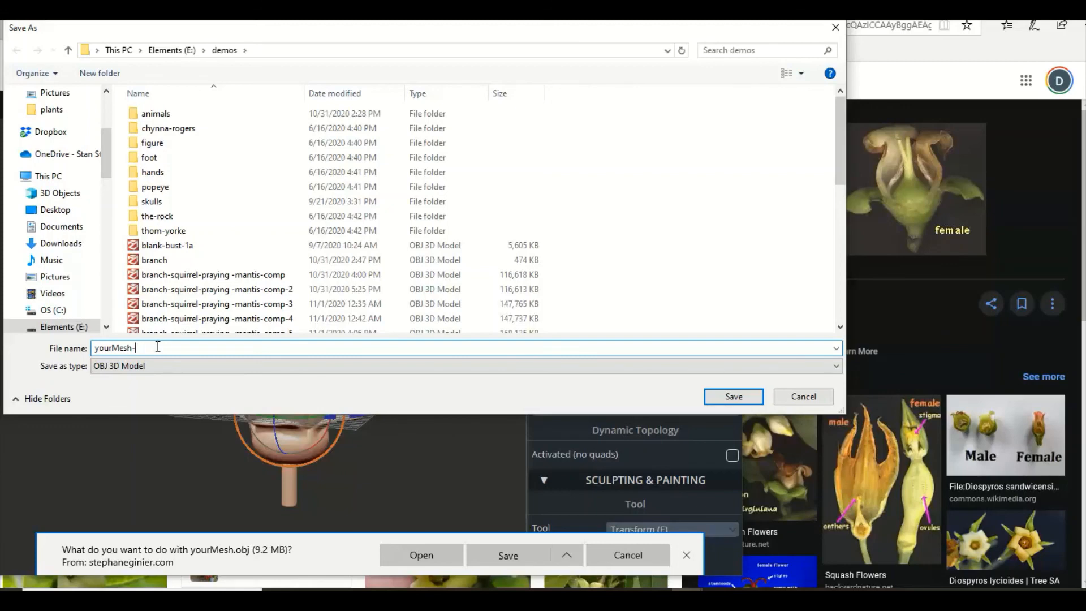
text(persimmon-blossom)
click(724, 398)
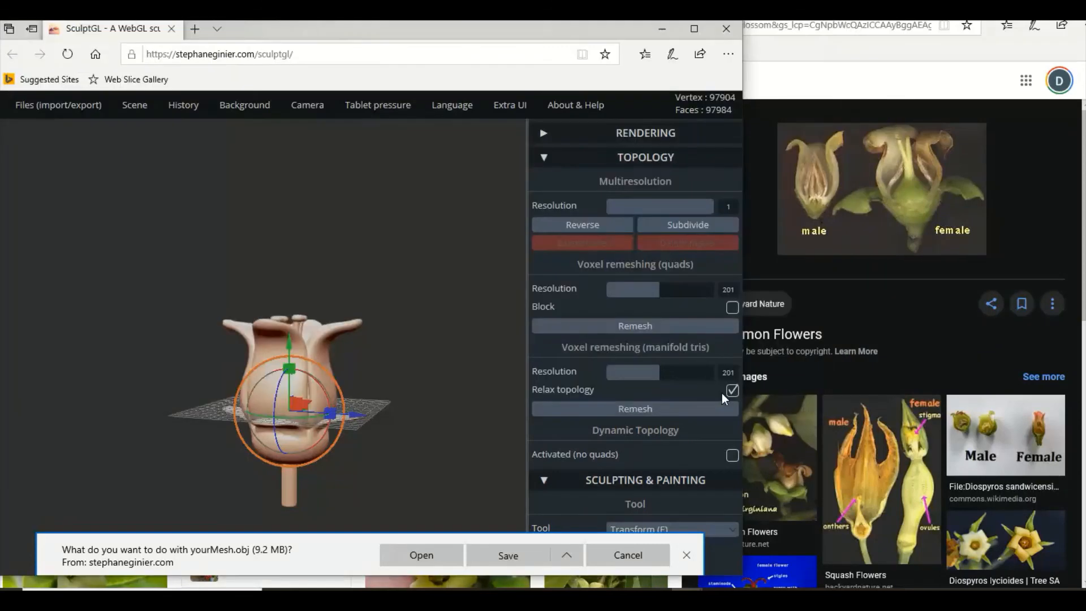
click(686, 558)
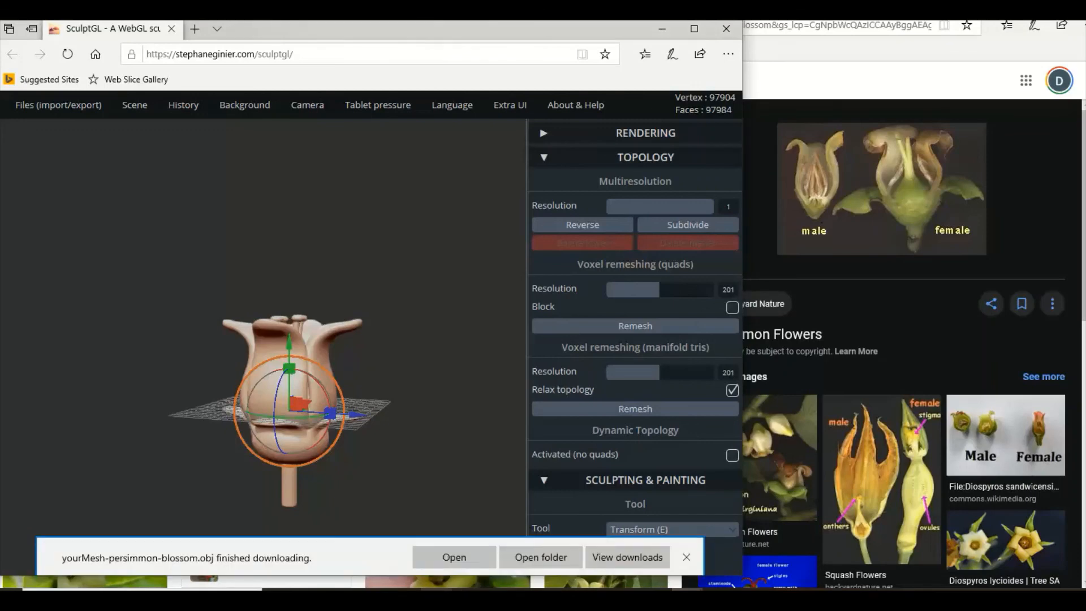
Switch to the Autodesk Meshmixer window with the branch model.
mouse_move(436, 589)
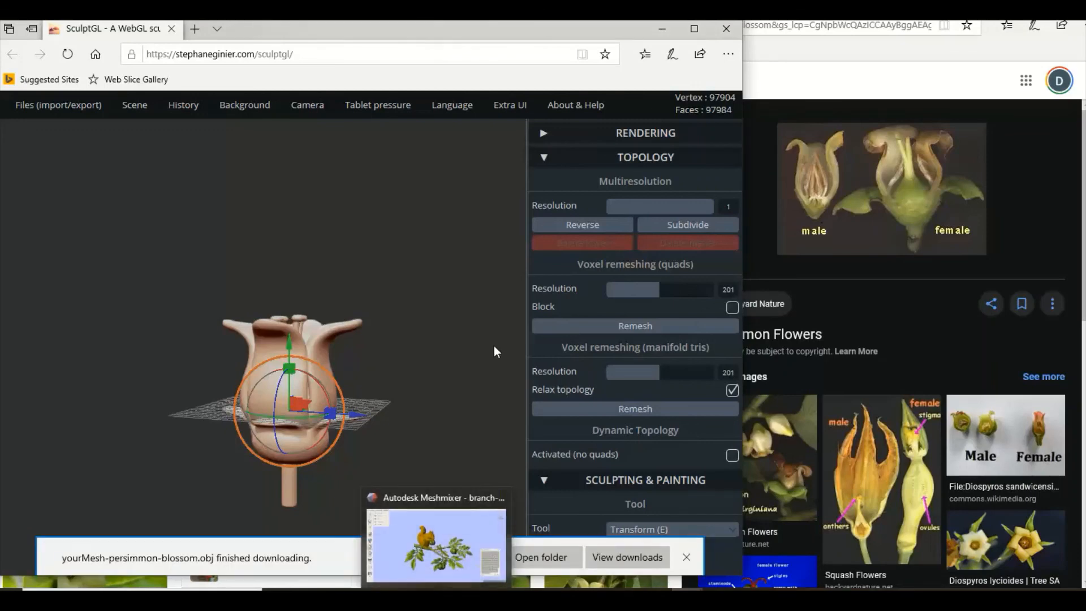